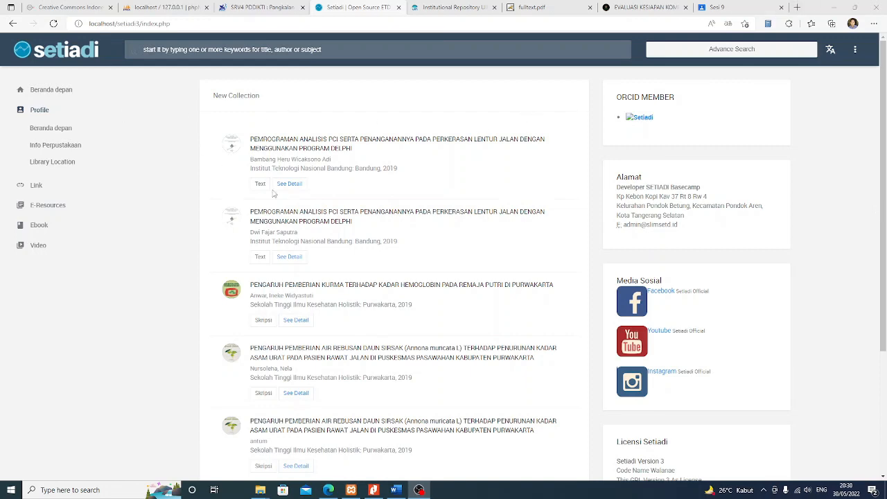
Open the MASUK Pustakawan login page and enter the admin username and password
{"action": "scroll", "coordinate": [274, 194], "scroll_direction": "down", "scroll_amount": 5}
{"action": "scroll", "coordinate": [312, 165], "scroll_direction": "up", "scroll_amount": 5}
{"action": "left_click", "coordinate": [855, 50]}
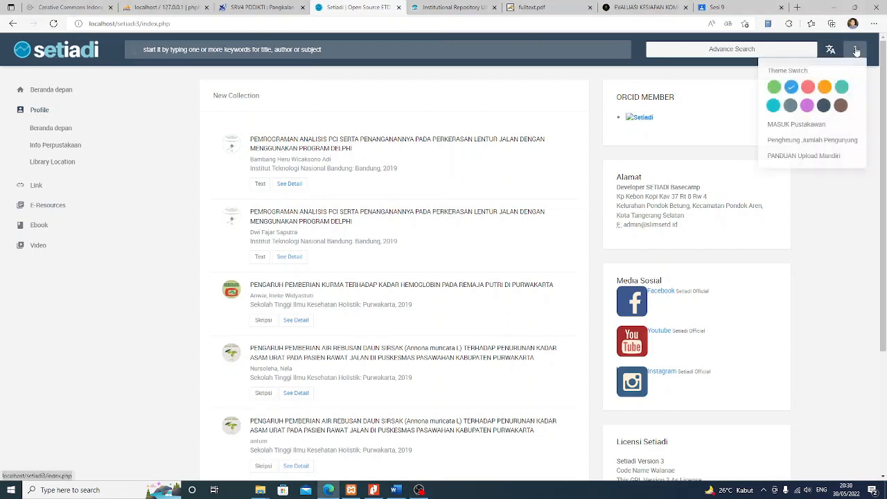
{"action": "left_click", "coordinate": [804, 129]}
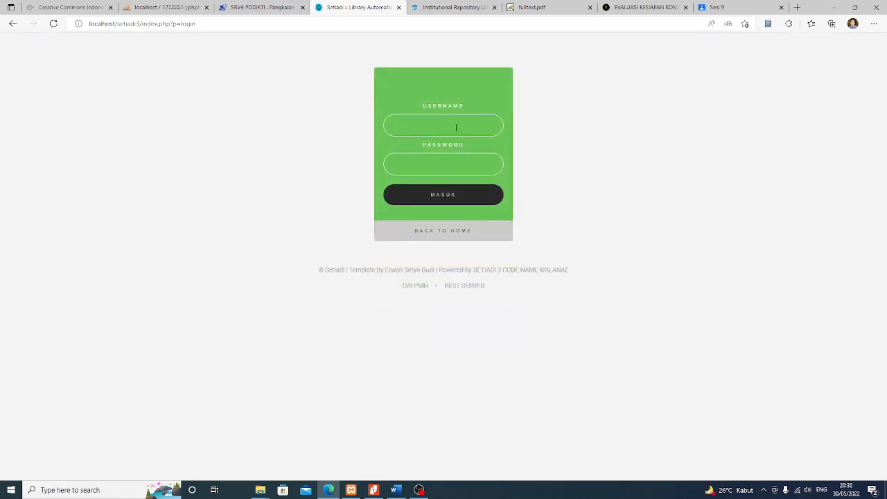
{"action": "type", "text": "admin"}
{"action": "key", "text": "Tab"}
{"action": "type", "text": "adm"}
Log in, dismiss the translate popup, and start adding a new ETD record
{"action": "left_click", "coordinate": [432, 196]}
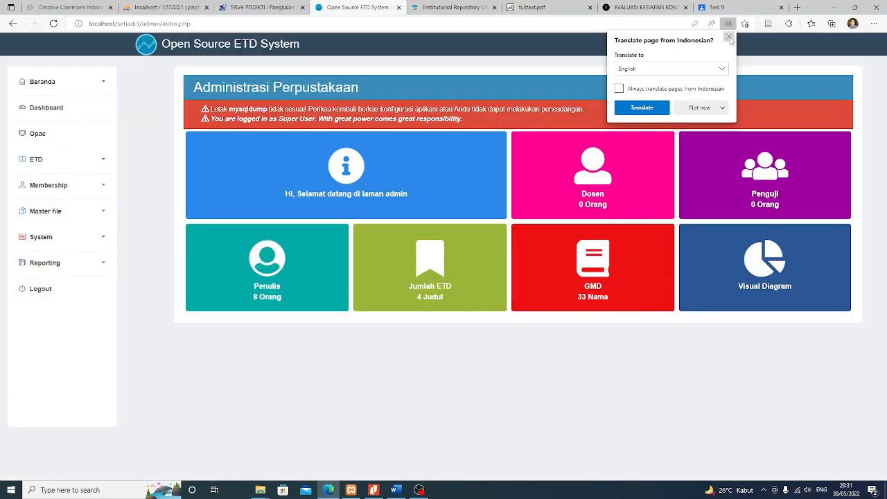
{"action": "left_click", "coordinate": [729, 37]}
{"action": "left_click", "coordinate": [43, 161]}
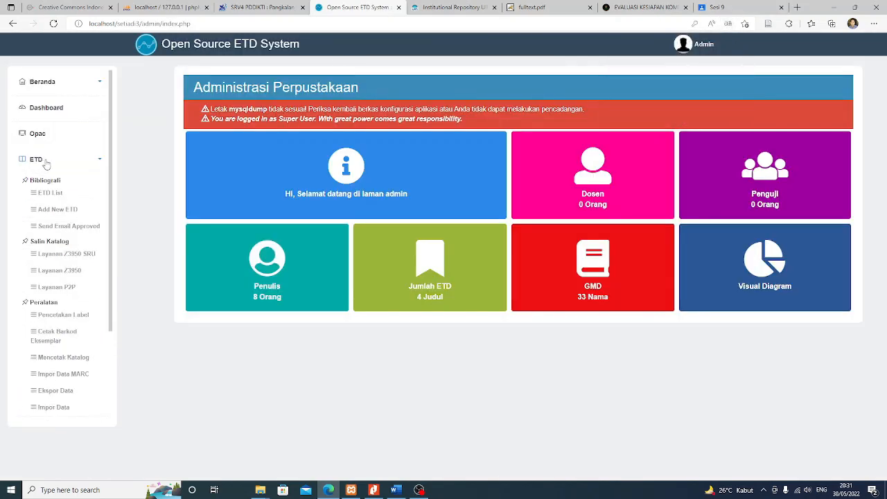
{"action": "left_click", "coordinate": [55, 210]}
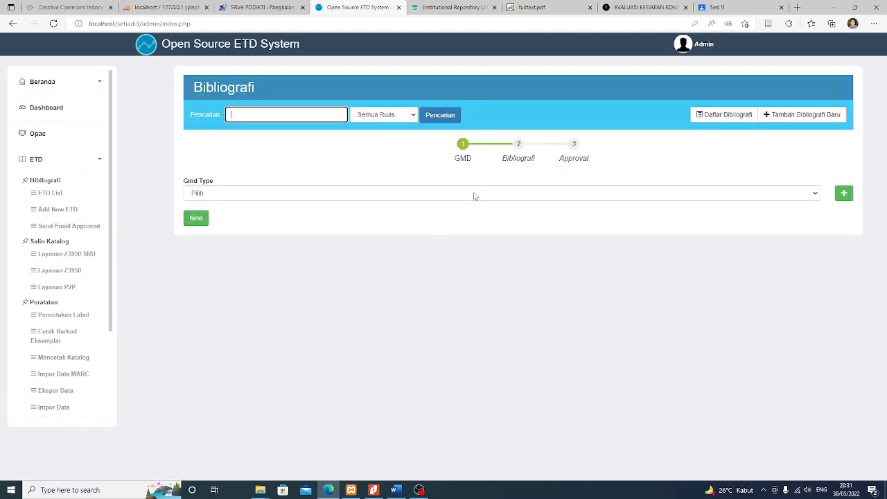
Set the GMD Type to Text and continue to the Bibliography step
{"action": "left_click", "coordinate": [335, 195]}
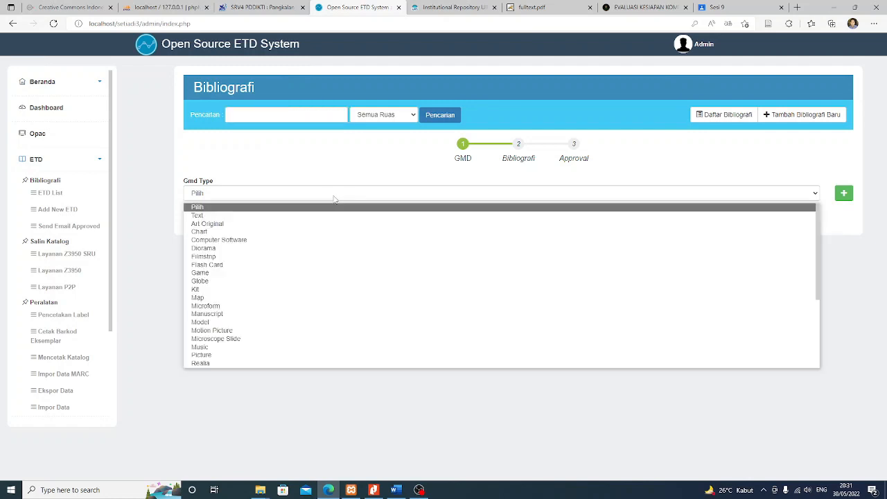
{"action": "scroll", "coordinate": [283, 217], "scroll_direction": "down", "scroll_amount": 5}
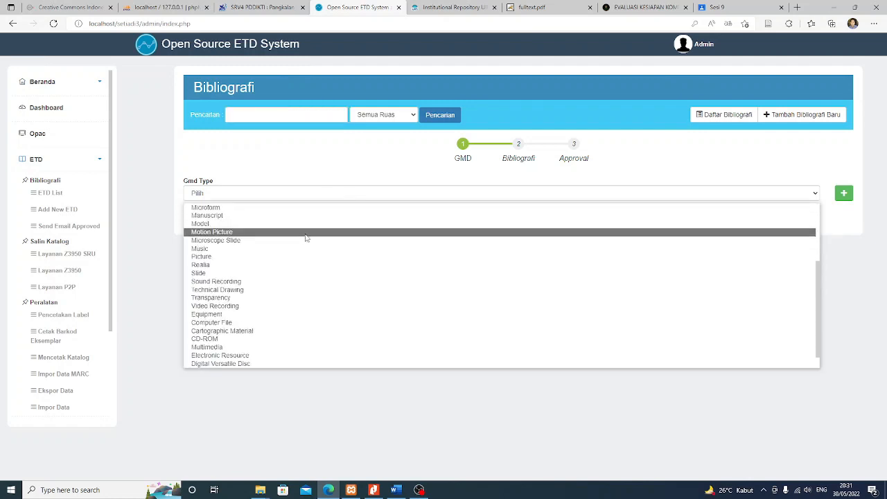
{"action": "scroll", "coordinate": [222, 365], "scroll_direction": "up", "scroll_amount": 5}
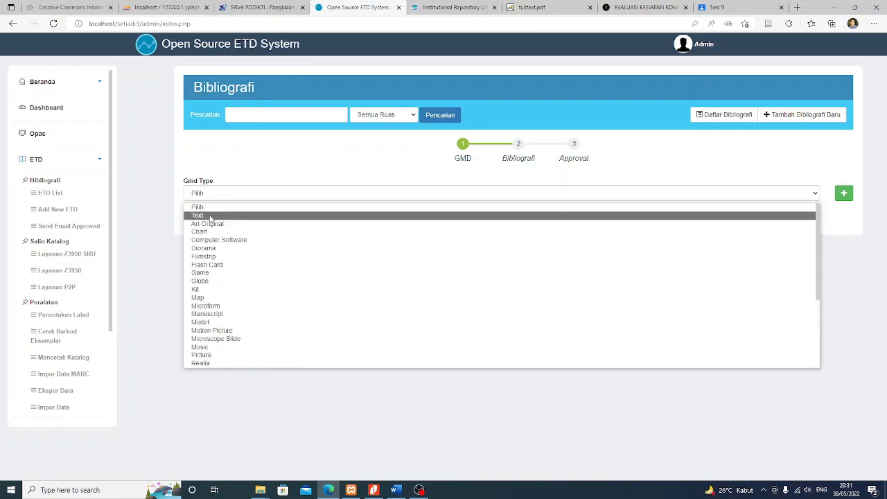
{"action": "left_click", "coordinate": [211, 219]}
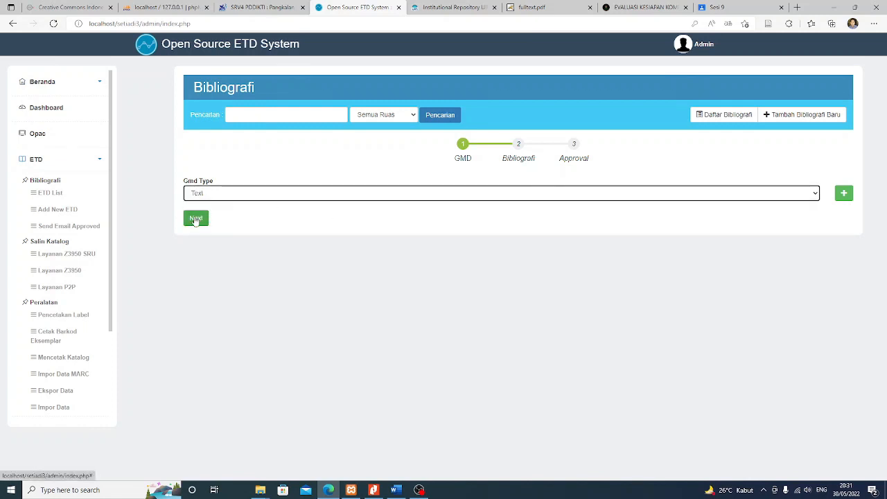
{"action": "left_click", "coordinate": [196, 219]}
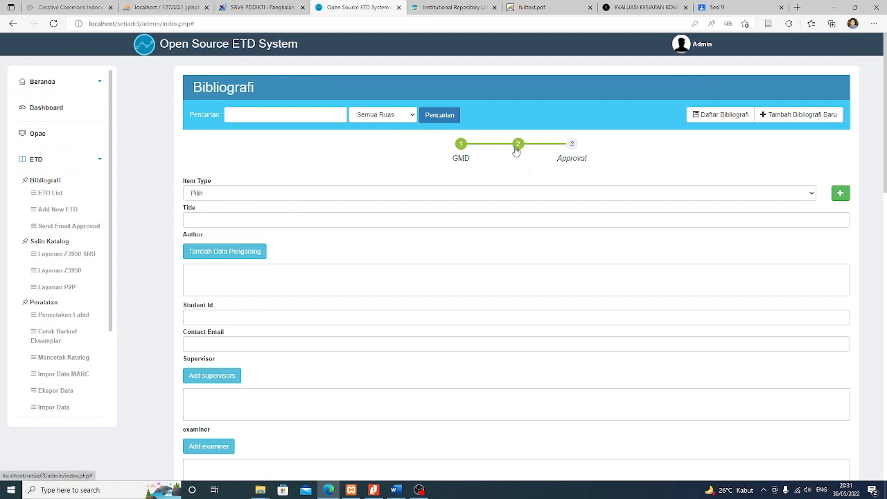
Choose Bachelor's Thesis as Item Type, then switch to the Institutional Repository thesis record
{"action": "left_click", "coordinate": [266, 198]}
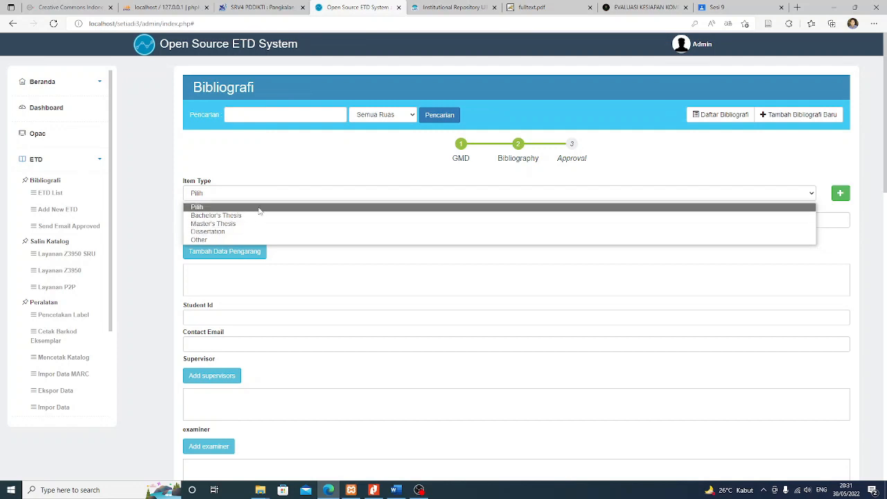
{"action": "left_click", "coordinate": [251, 215]}
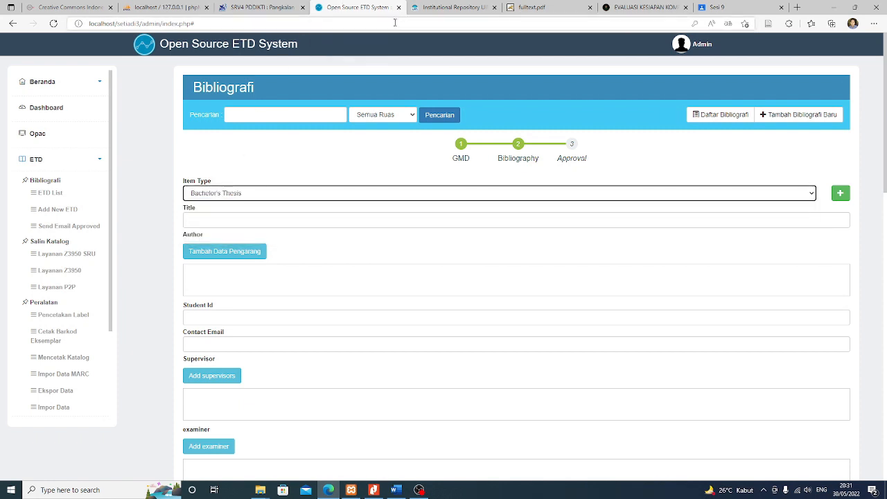
{"action": "scroll", "coordinate": [339, 239], "scroll_direction": "down", "scroll_amount": 2}
{"action": "scroll", "coordinate": [338, 242], "scroll_direction": "up", "scroll_amount": 2}
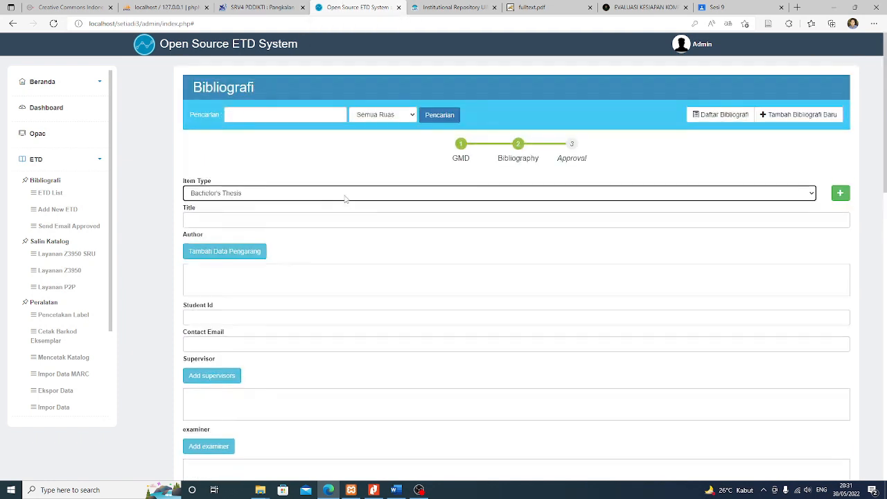
{"action": "left_click", "coordinate": [451, 7]}
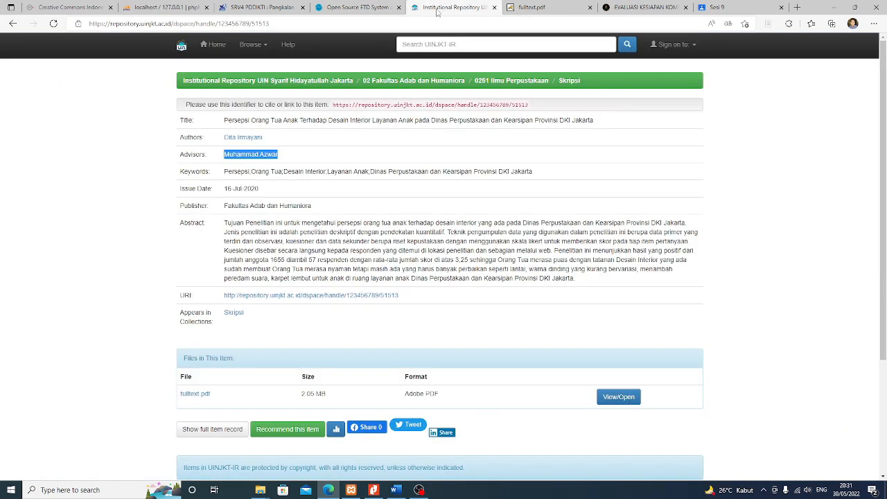
Select and copy the full thesis title in the repository record, then return to SETIADI
{"action": "scroll", "coordinate": [505, 198], "scroll_direction": "down", "scroll_amount": 3}
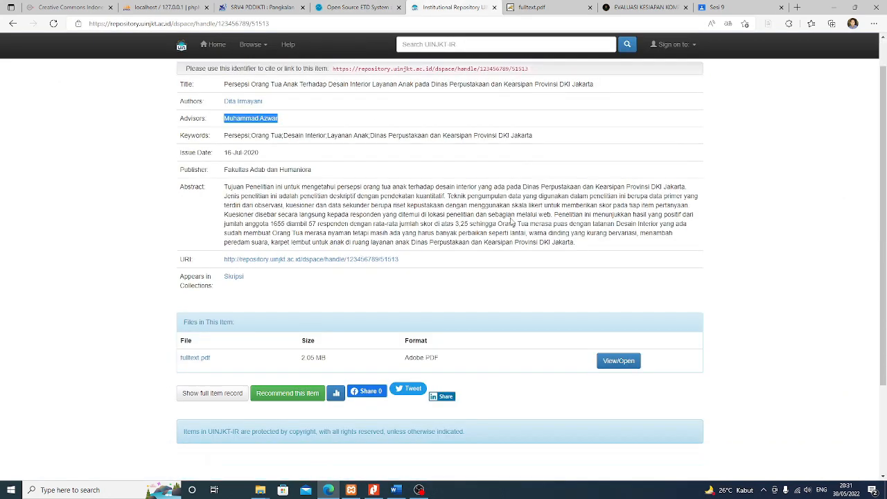
{"action": "scroll", "coordinate": [509, 221], "scroll_direction": "up", "scroll_amount": 3}
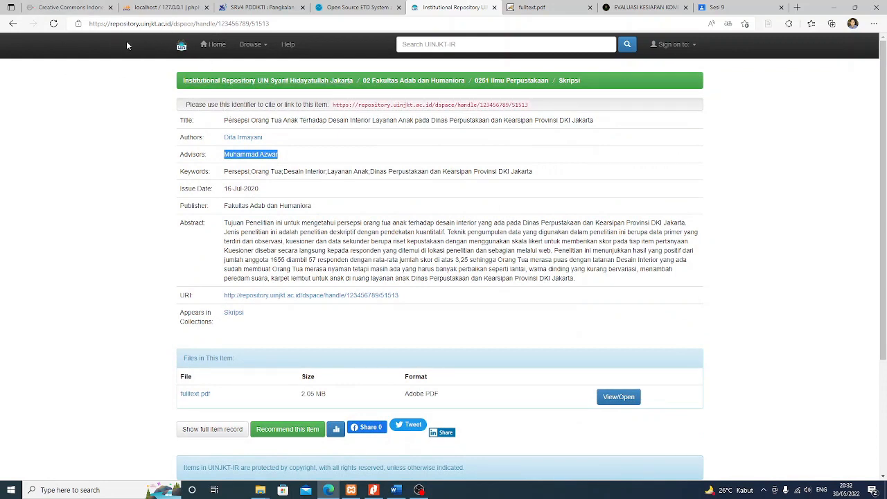
{"action": "left_click", "coordinate": [372, 142]}
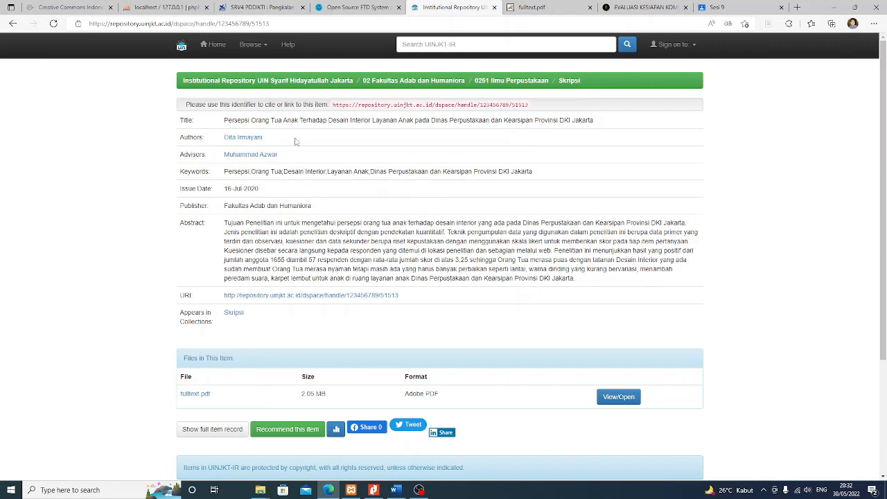
{"action": "scroll", "coordinate": [325, 154], "scroll_direction": "down", "scroll_amount": 2}
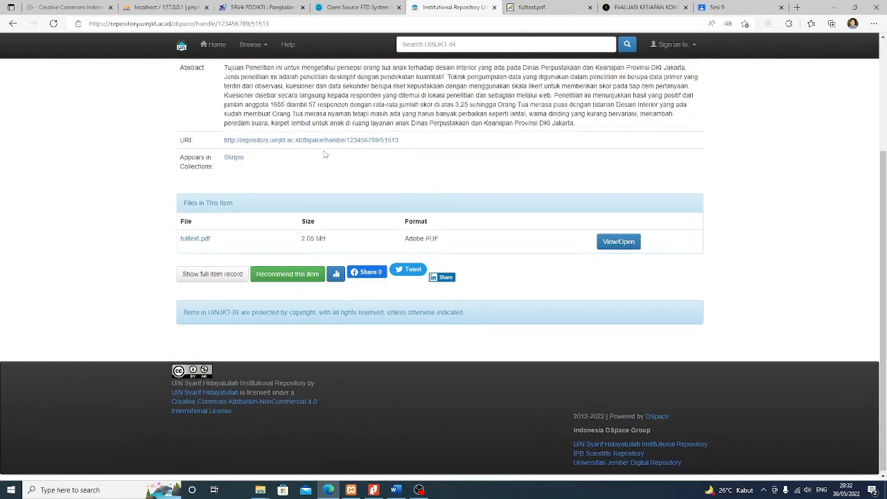
{"action": "scroll", "coordinate": [325, 154], "scroll_direction": "up", "scroll_amount": 2}
{"action": "left_click_drag", "start_coordinate": [224, 122], "coordinate": [610, 122]}
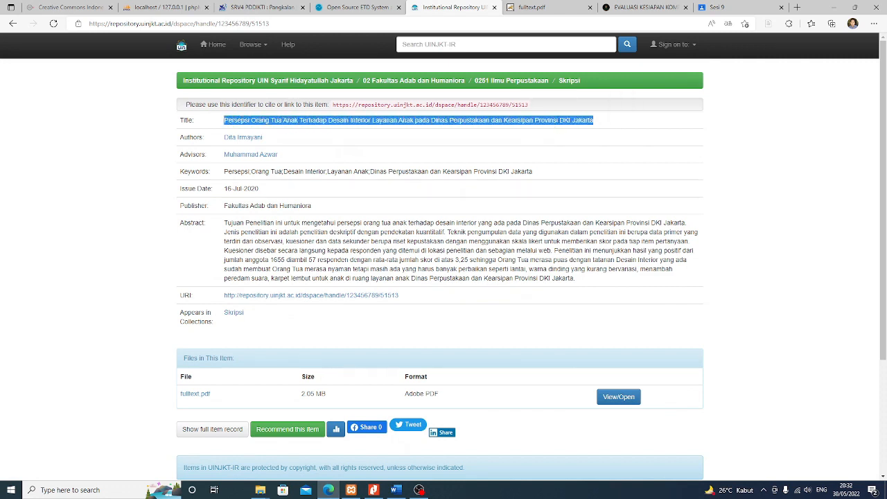
{"action": "right_click", "coordinate": [556, 127]}
{"action": "left_click", "coordinate": [571, 129]}
{"action": "left_click", "coordinate": [366, 9]}
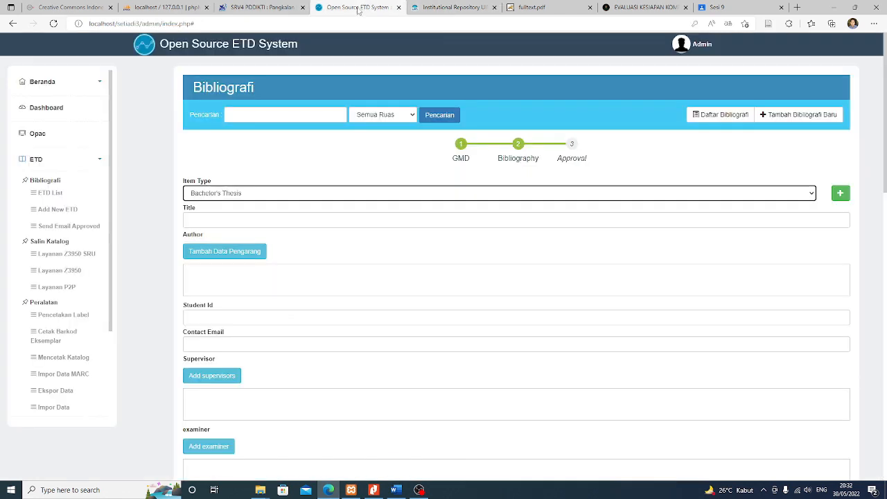
Paste the thesis title into the Title field and select the author's name in the repository record
{"action": "left_click", "coordinate": [223, 219]}
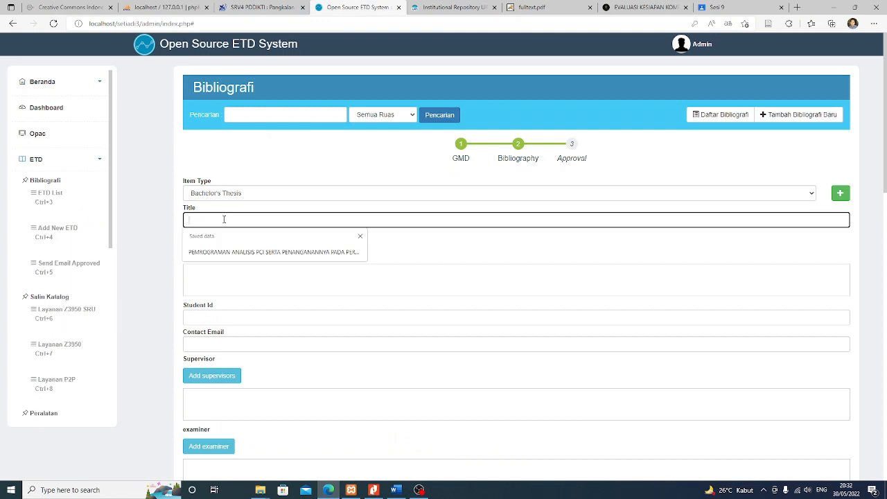
{"action": "key", "text": "ctrl+v"}
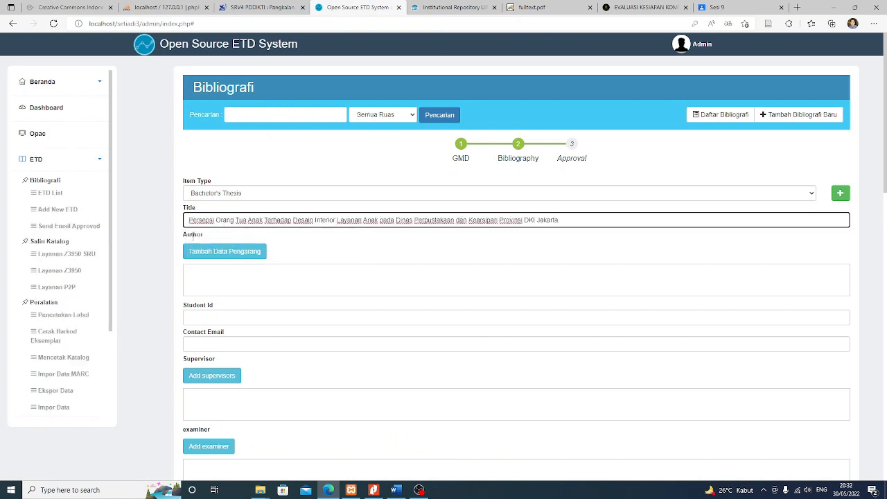
{"action": "left_click", "coordinate": [433, 7]}
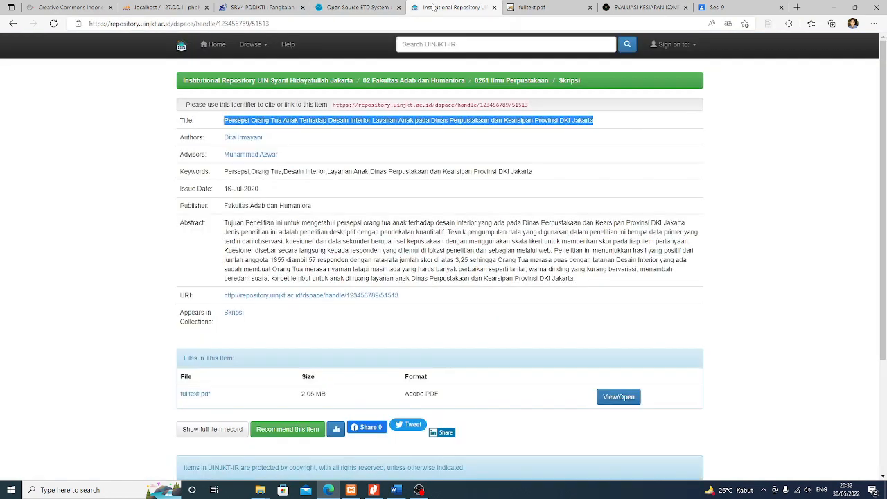
{"action": "left_click_drag", "start_coordinate": [280, 142], "coordinate": [224, 137]}
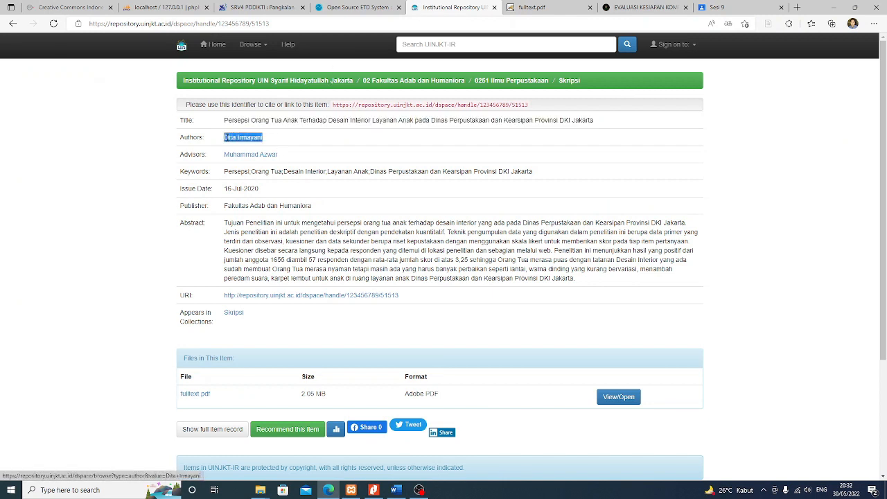
{"action": "left_click", "coordinate": [357, 7]}
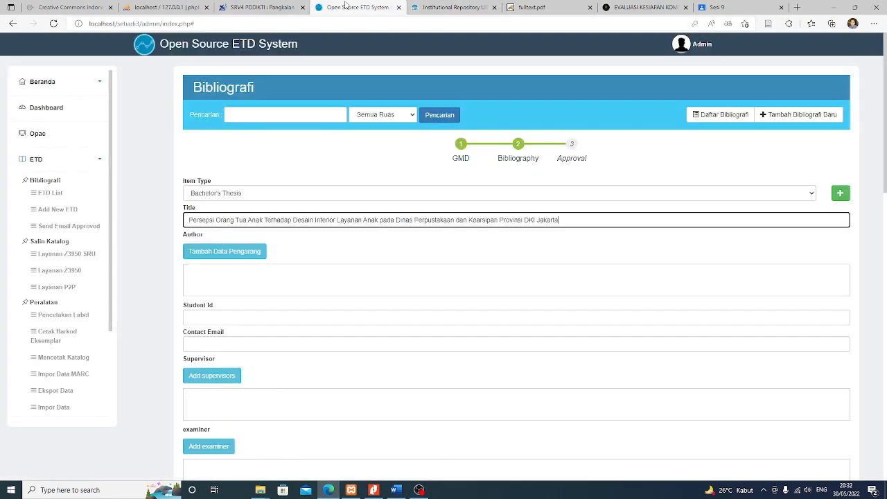
{"action": "left_click", "coordinate": [219, 256]}
Insert the author's name with role Penulis and name type Nama Orang, confirm, and close the window
{"action": "left_click", "coordinate": [404, 231]}
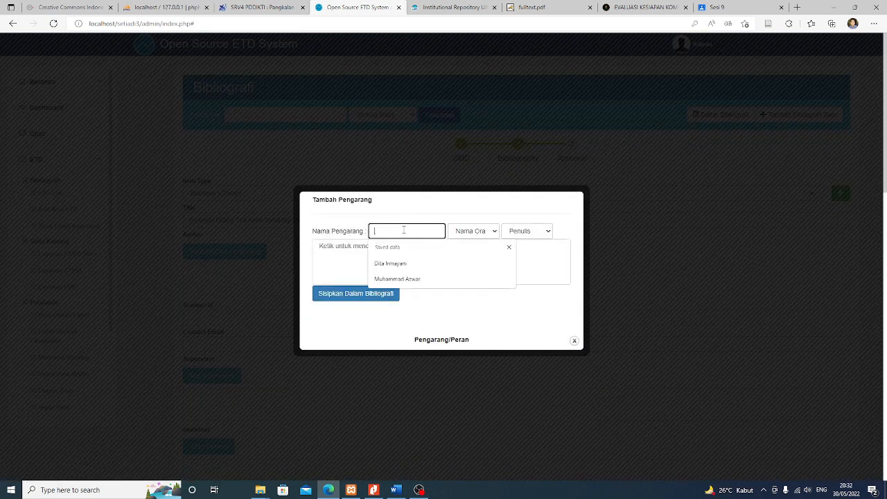
{"action": "key", "text": "Down"}
{"action": "key", "text": "Return"}
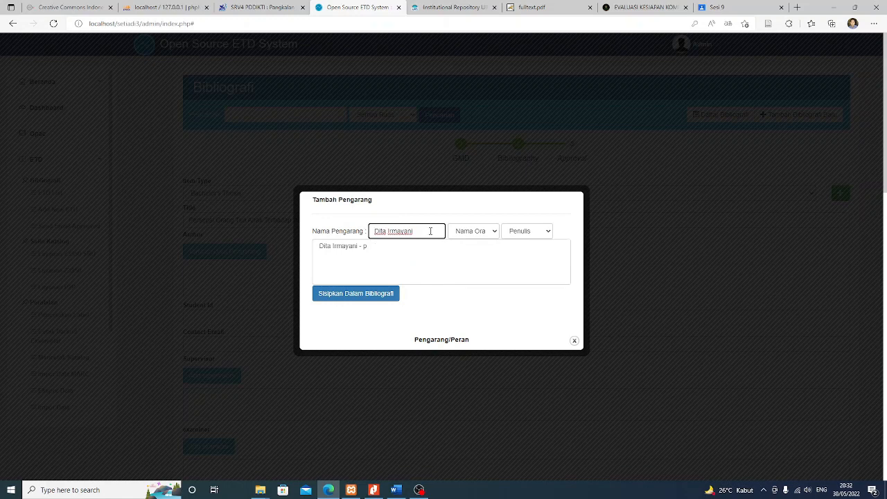
{"action": "left_click", "coordinate": [524, 233]}
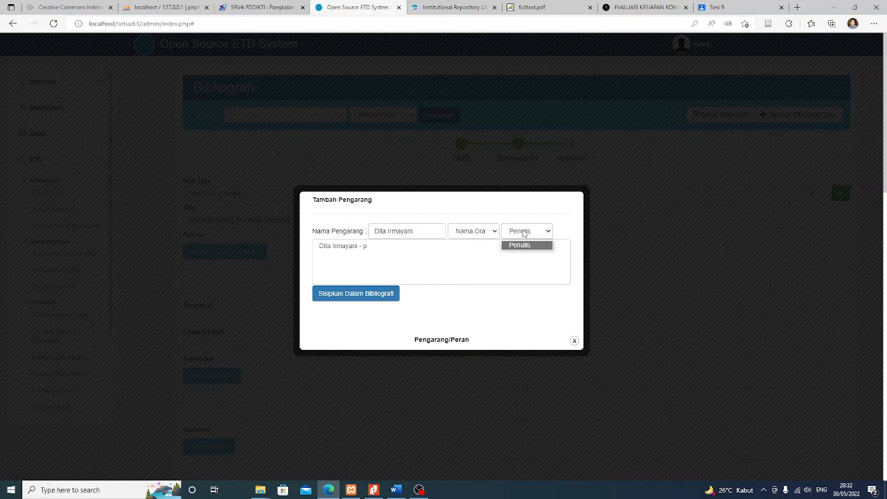
{"action": "left_click", "coordinate": [524, 234]}
{"action": "left_click", "coordinate": [524, 234]}
{"action": "left_click", "coordinate": [524, 233]}
{"action": "left_click", "coordinate": [481, 236]}
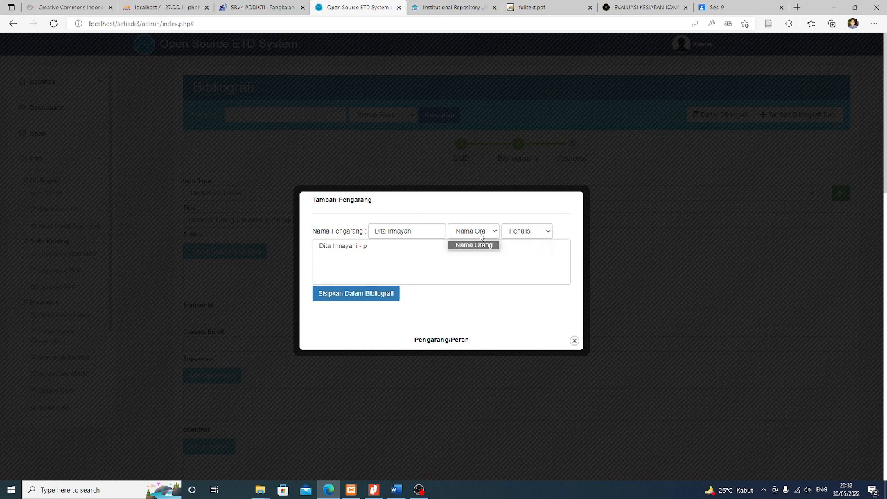
{"action": "left_click", "coordinate": [481, 237]}
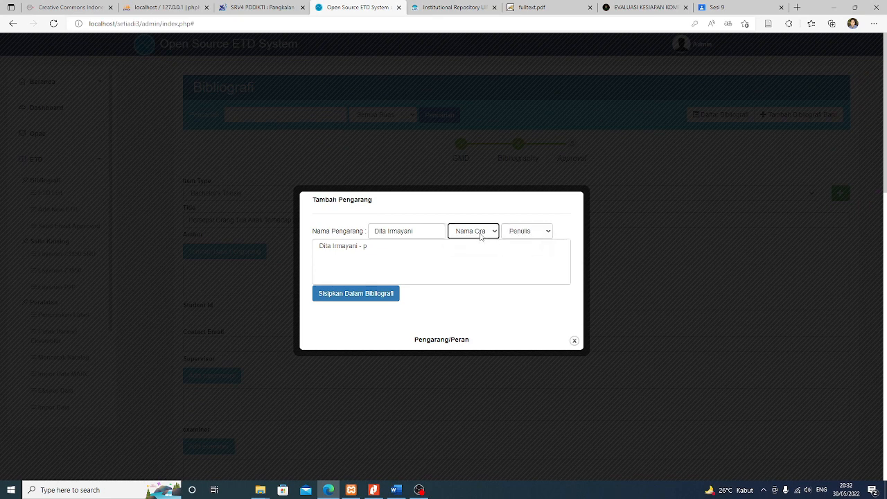
{"action": "left_click", "coordinate": [354, 294]}
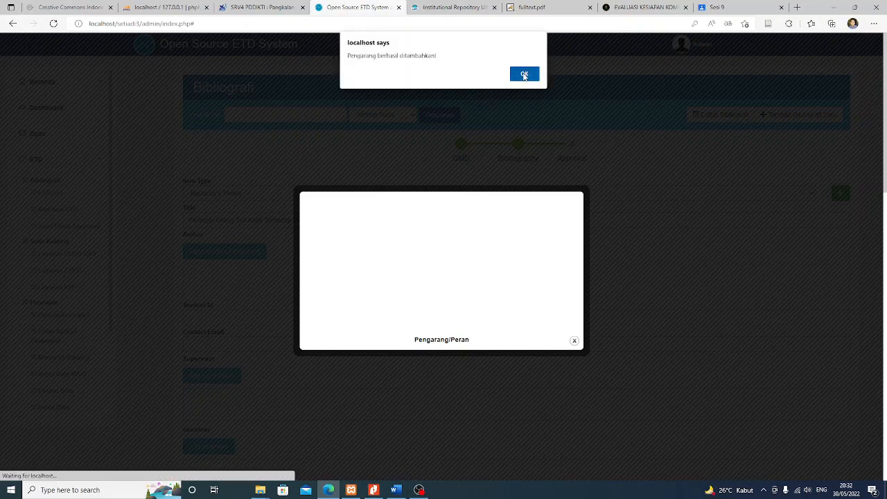
{"action": "left_click", "coordinate": [525, 74]}
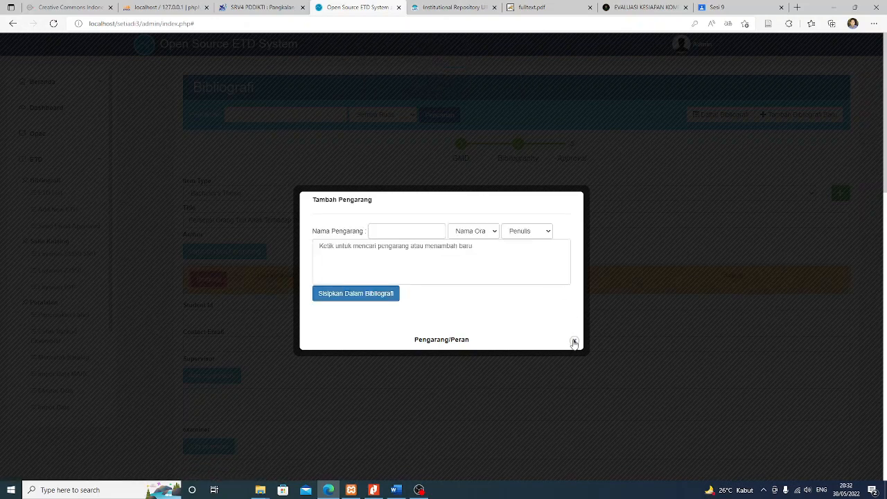
{"action": "left_click", "coordinate": [574, 342]}
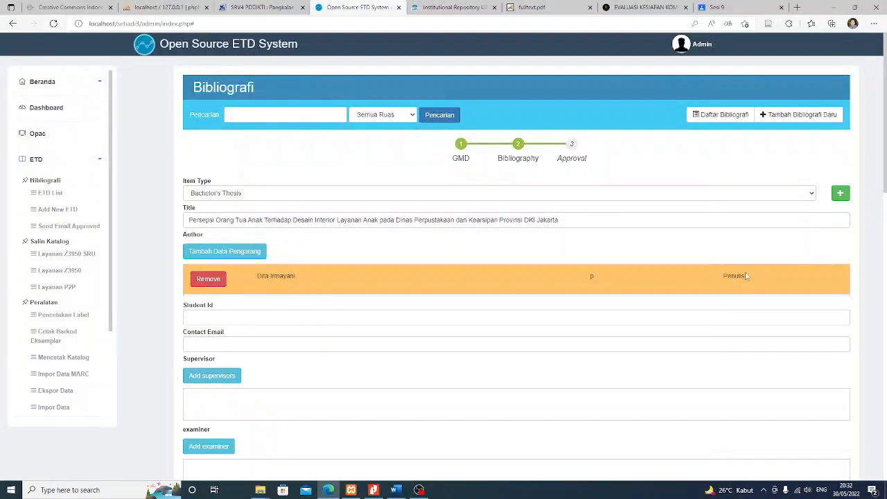
{"action": "scroll", "coordinate": [352, 284], "scroll_direction": "down", "scroll_amount": 1}
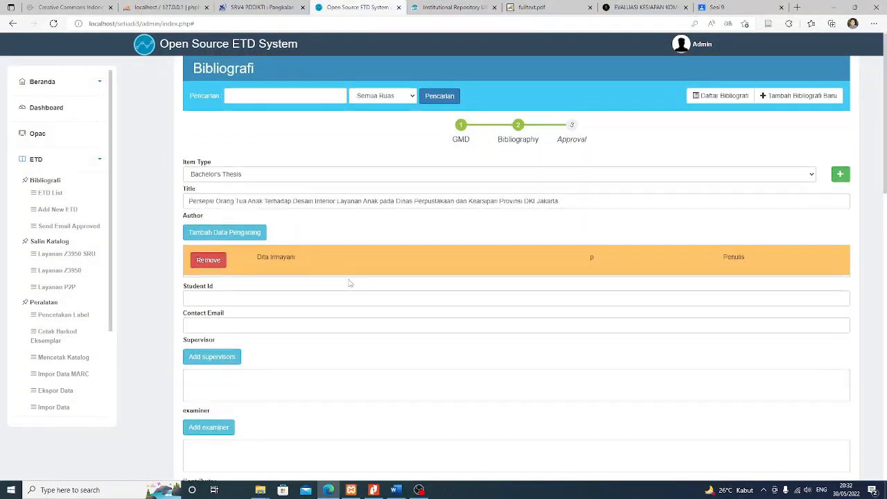
{"action": "scroll", "coordinate": [356, 264], "scroll_direction": "up", "scroll_amount": 1}
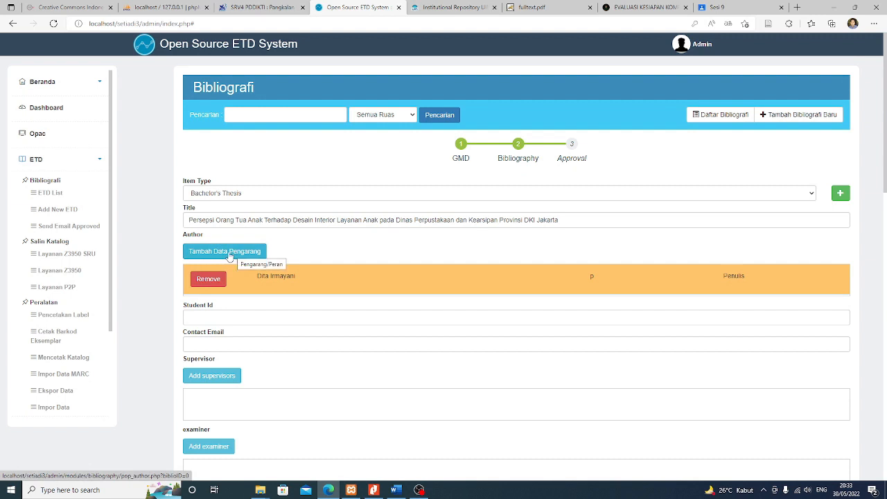
{"action": "left_click", "coordinate": [204, 316]}
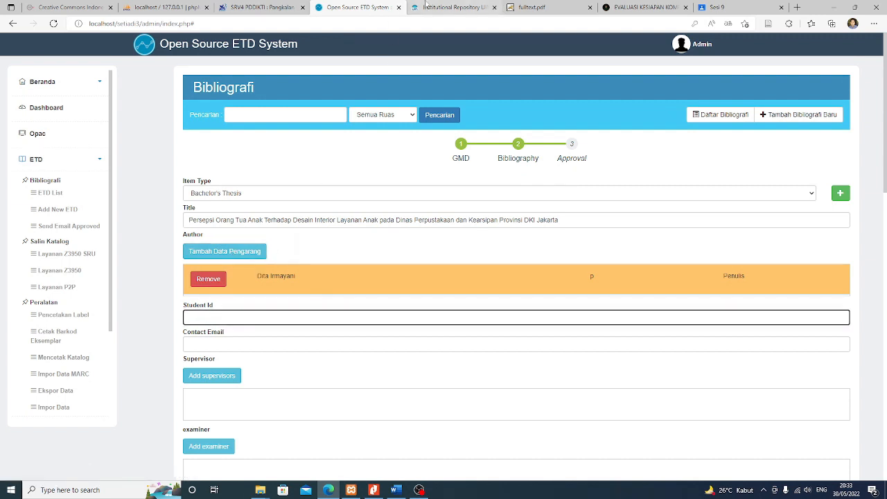
{"action": "left_click", "coordinate": [452, 7]}
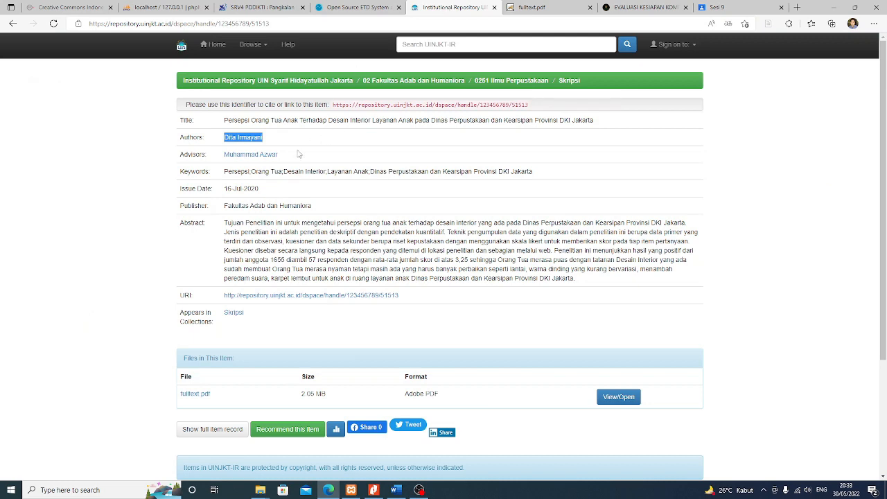
Open fulltext.pdf from the repository record and scroll up to its title page
{"action": "scroll", "coordinate": [347, 199], "scroll_direction": "down", "scroll_amount": 2}
{"action": "scroll", "coordinate": [347, 199], "scroll_direction": "up", "scroll_amount": 2}
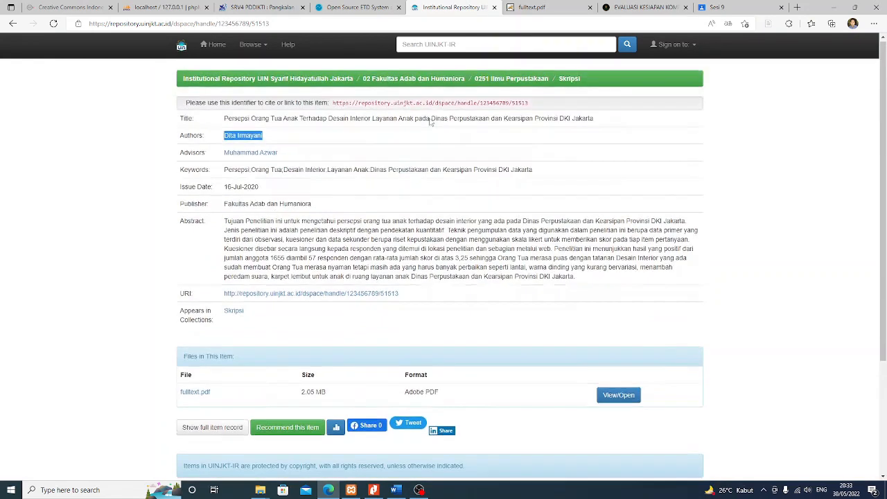
{"action": "left_click", "coordinate": [529, 7]}
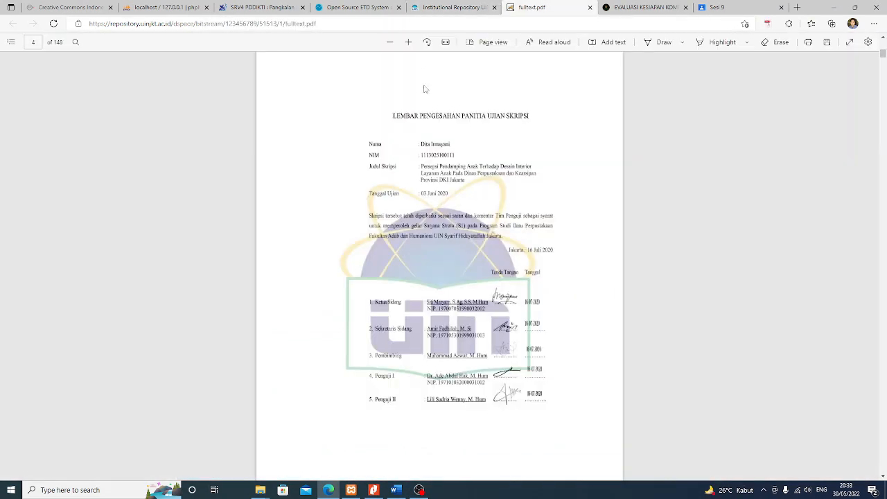
{"action": "scroll", "coordinate": [539, 204], "scroll_direction": "up", "scroll_amount": 2}
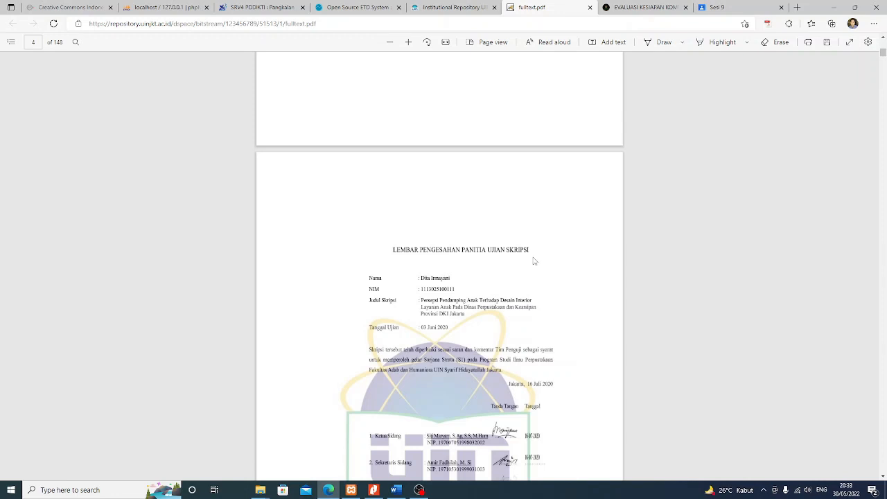
{"action": "scroll", "coordinate": [534, 262], "scroll_direction": "up", "scroll_amount": 8}
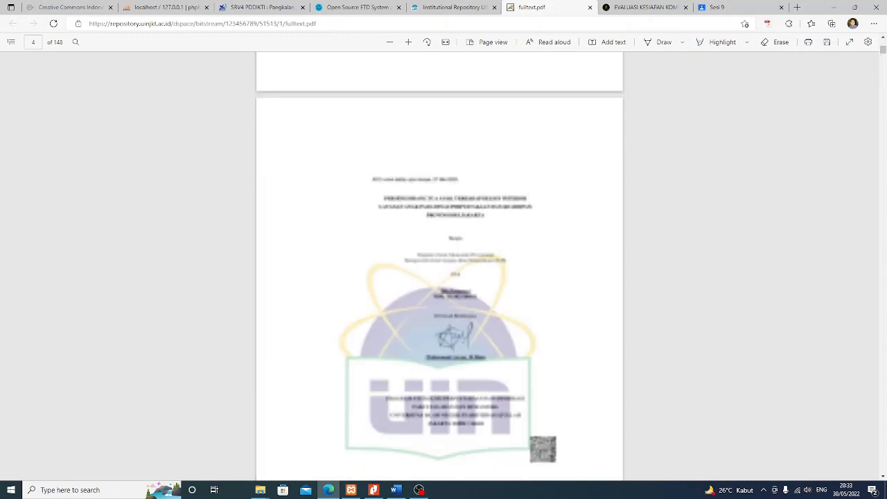
{"action": "scroll", "coordinate": [513, 210], "scroll_direction": "up", "scroll_amount": 9}
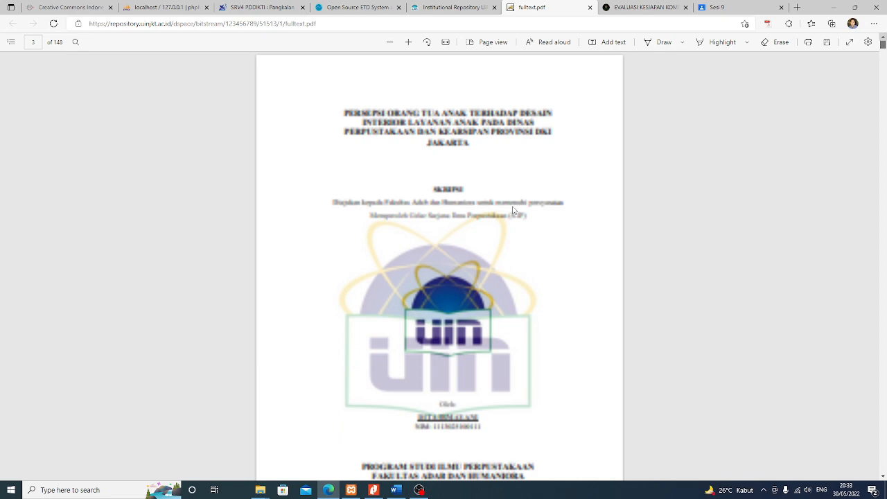
{"action": "left_click", "coordinate": [373, 490]}
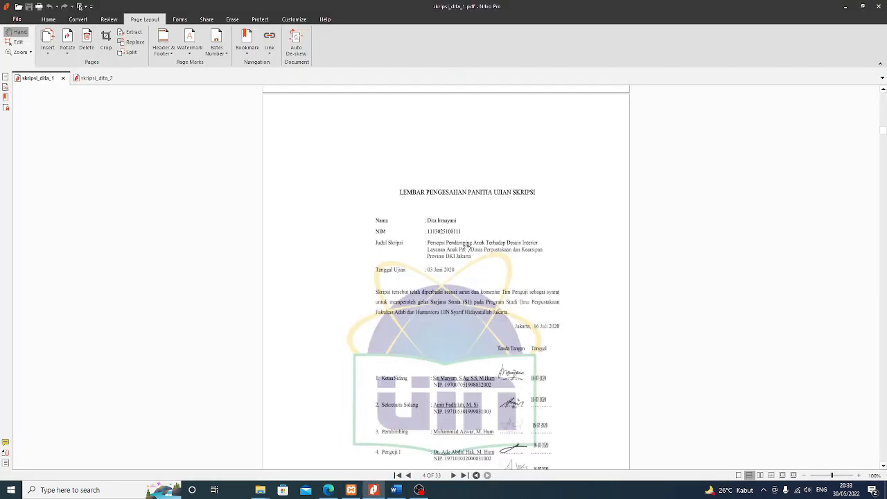
Scroll skripsi_dita_1.pdf in Nitro Pro to the cover page showing the student's name and NIM
{"action": "scroll", "coordinate": [522, 244], "scroll_direction": "up", "scroll_amount": 5}
{"action": "scroll", "coordinate": [527, 236], "scroll_direction": "up", "scroll_amount": 5}
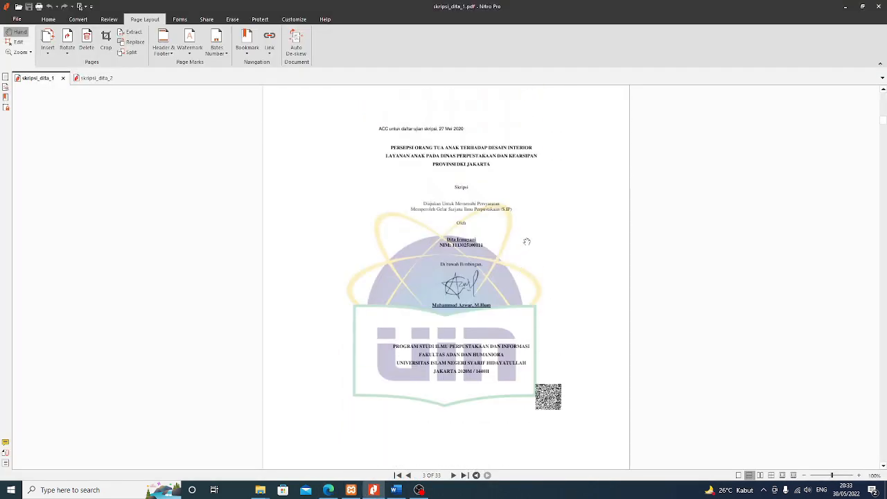
{"action": "scroll", "coordinate": [538, 218], "scroll_direction": "up", "scroll_amount": 3}
{"action": "middle_click", "coordinate": [542, 223]}
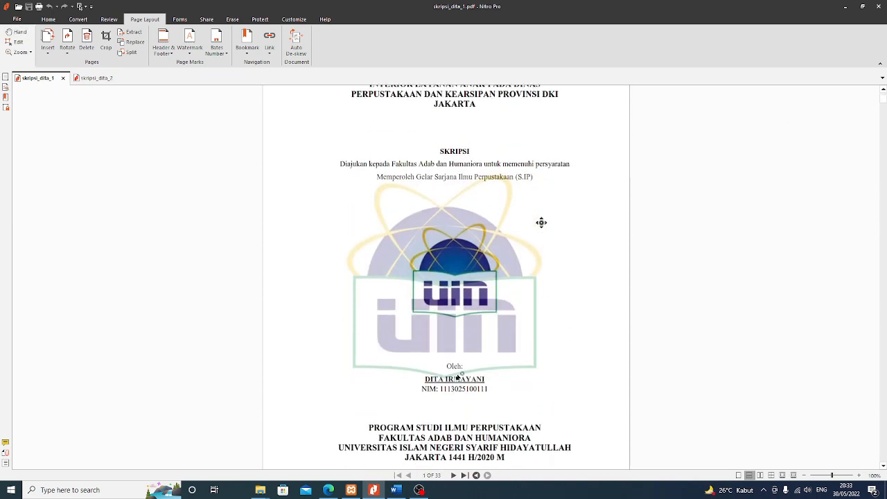
{"action": "left_click", "coordinate": [451, 372]}
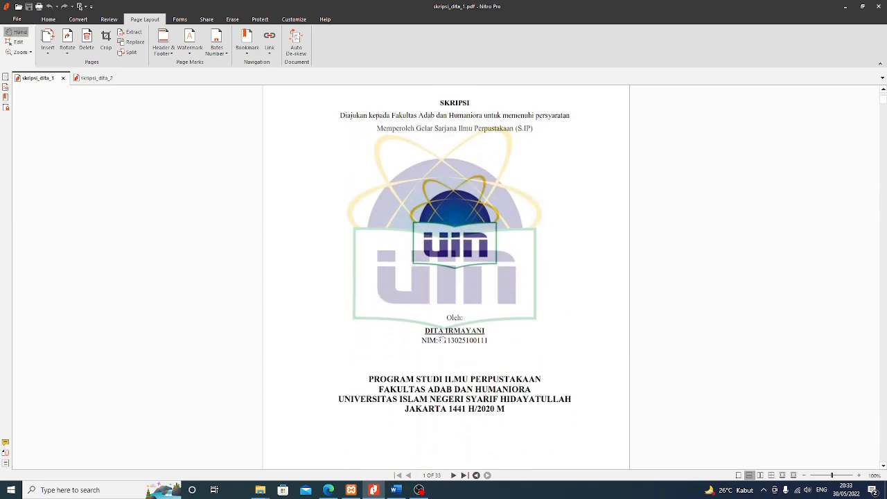
In Edit mode, select and copy the student's NIM, then return to the repository record in the browser
{"action": "left_click", "coordinate": [15, 41]}
{"action": "left_click", "coordinate": [442, 331]}
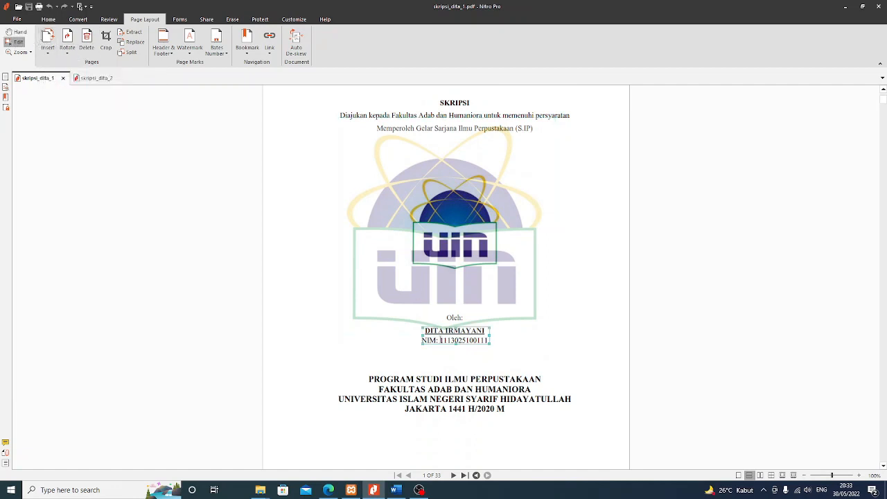
{"action": "left_click_drag", "start_coordinate": [439, 341], "coordinate": [489, 341]}
{"action": "key", "text": "Delete"}
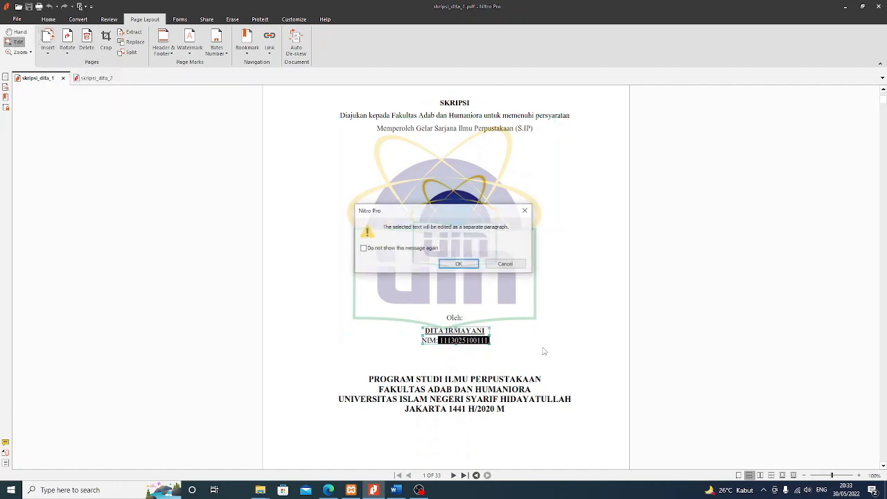
{"action": "left_click", "coordinate": [459, 265]}
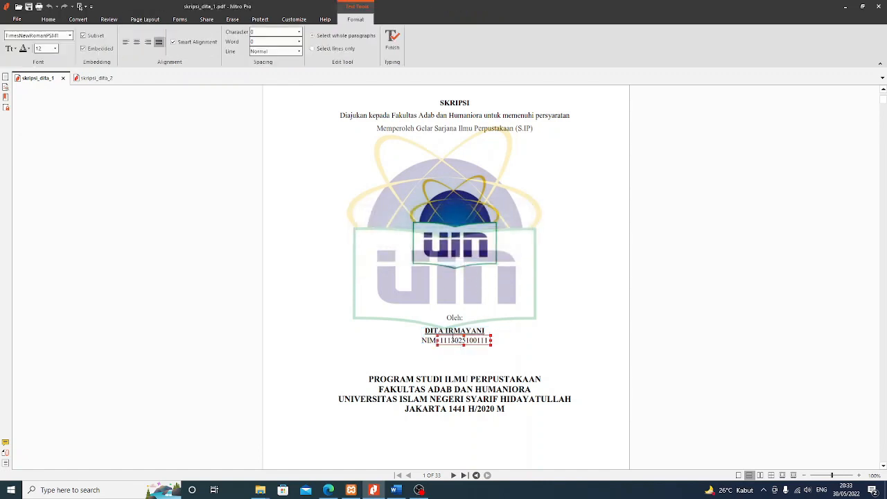
{"action": "double_click", "coordinate": [453, 341]}
{"action": "right_click", "coordinate": [454, 340]}
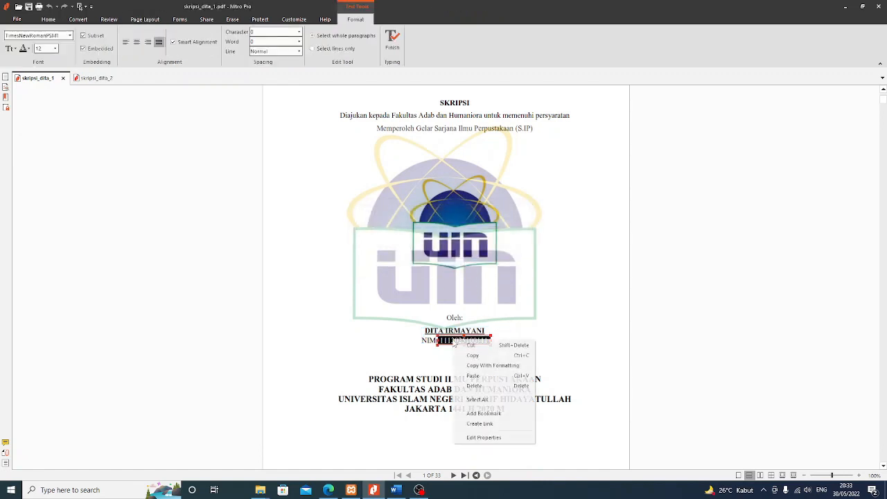
{"action": "left_click", "coordinate": [474, 357]}
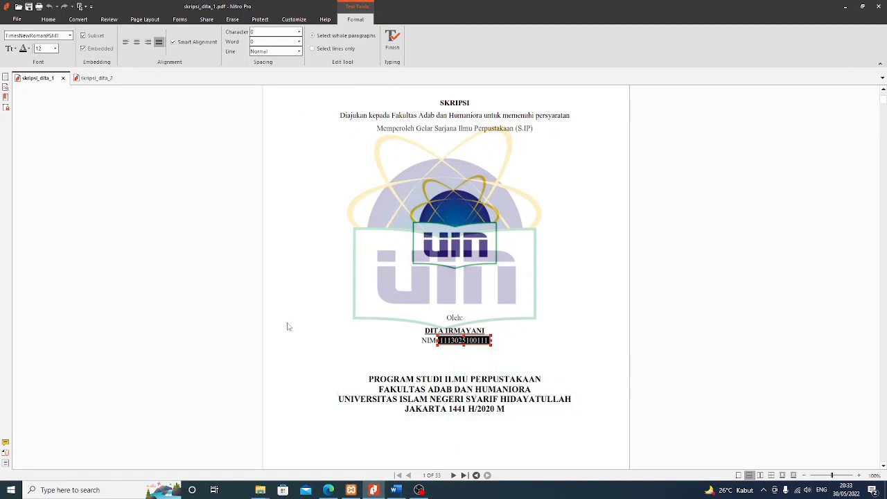
{"action": "left_click", "coordinate": [329, 490]}
{"action": "left_click", "coordinate": [452, 7]}
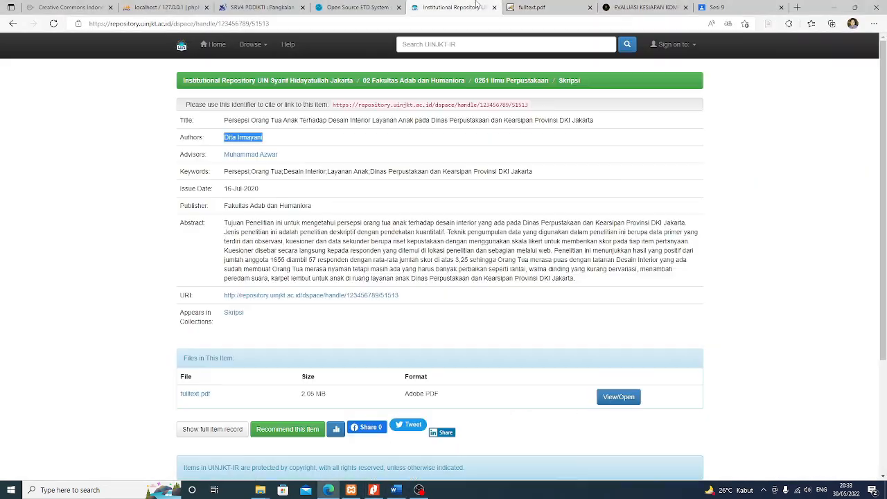
Paste the copied NIM into Student Id and remove the leading space
{"action": "left_click", "coordinate": [350, 8]}
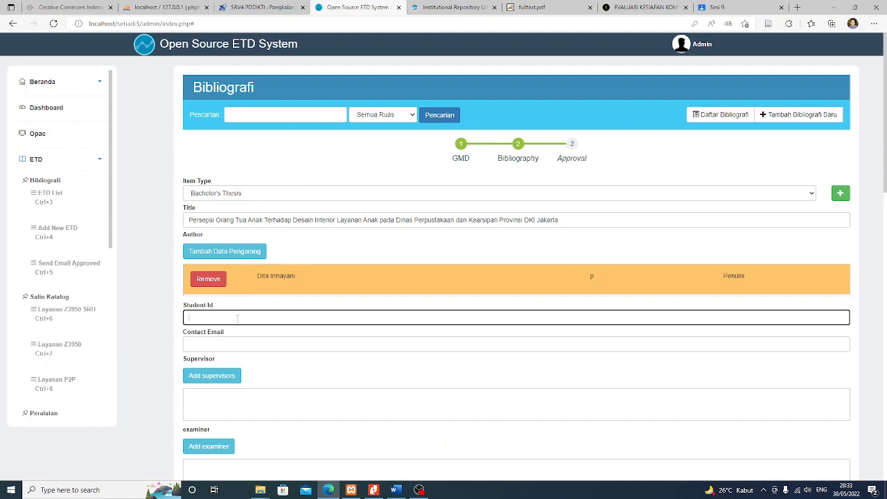
{"action": "key", "text": "ctrl+v"}
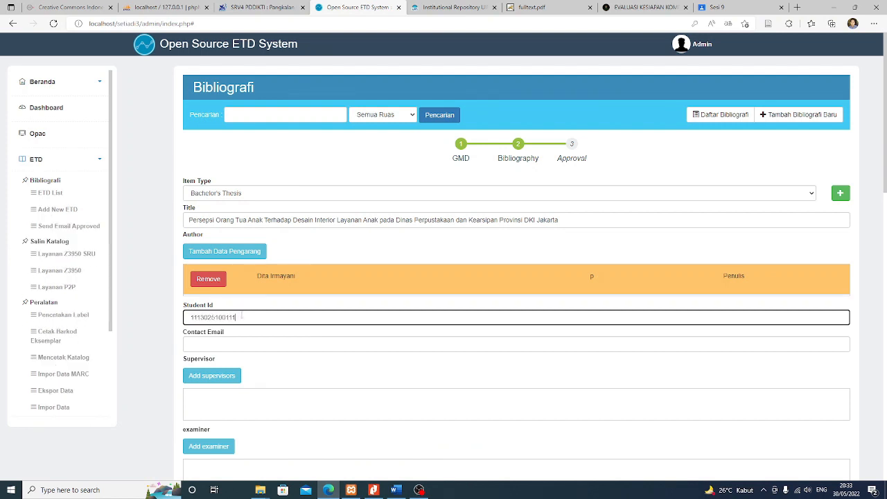
{"action": "key", "text": "BackSpace"}
Move to the Contact Email field and dismiss the saved-email suggestions
{"action": "left_click", "coordinate": [247, 341]}
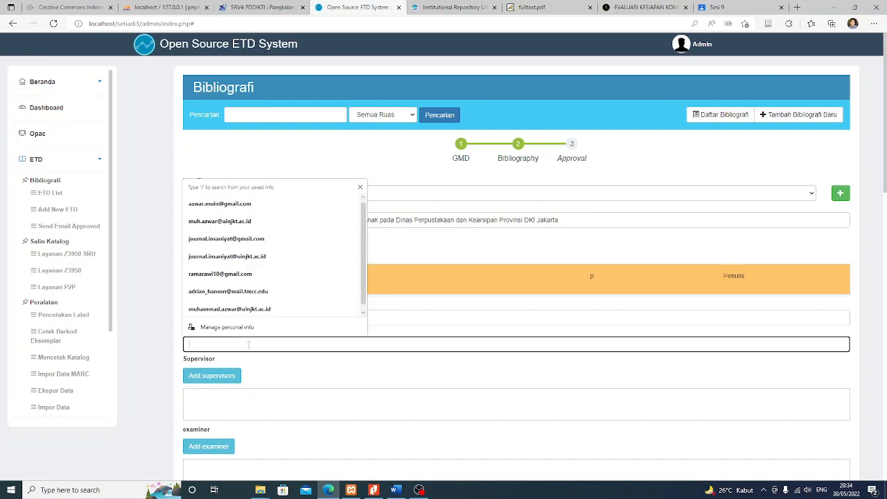
{"action": "left_click", "coordinate": [149, 346]}
{"action": "left_click", "coordinate": [213, 344]}
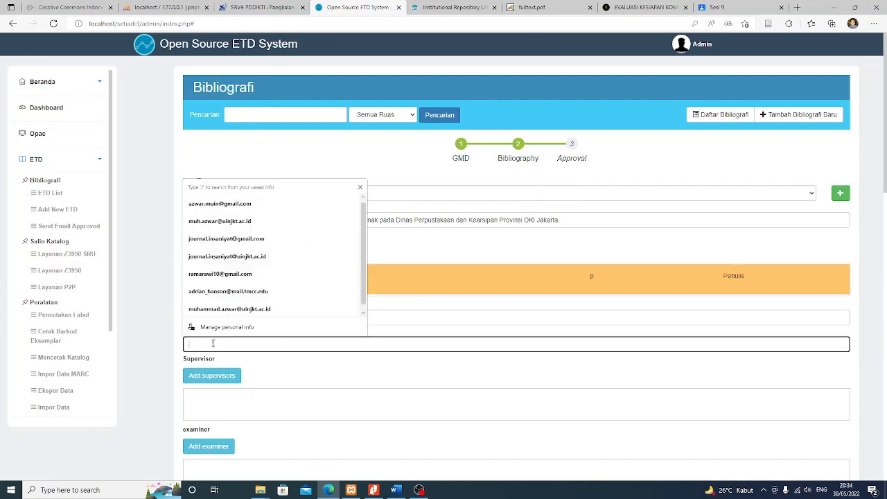
{"action": "left_click", "coordinate": [149, 342]}
{"action": "left_click", "coordinate": [199, 345]}
{"action": "left_click", "coordinate": [147, 341]}
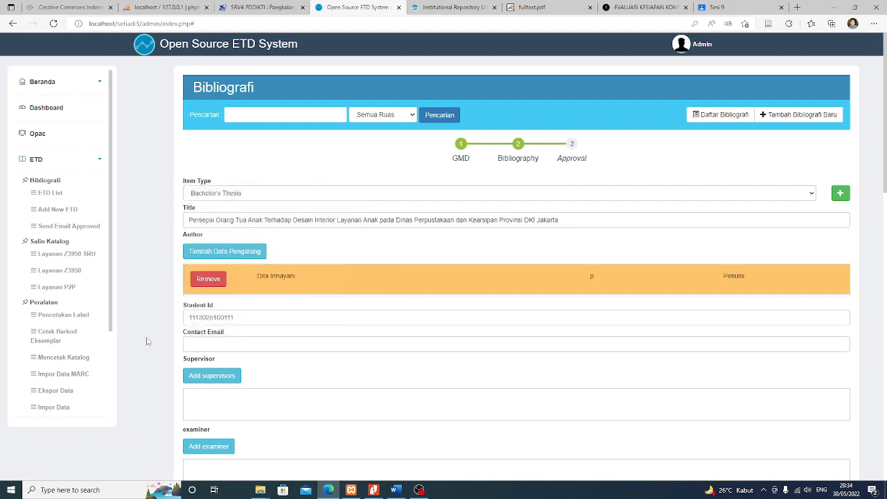
{"action": "scroll", "coordinate": [145, 341], "scroll_direction": "down", "scroll_amount": 2}
{"action": "scroll", "coordinate": [137, 284], "scroll_direction": "up", "scroll_amount": 2}
{"action": "scroll", "coordinate": [141, 284], "scroll_direction": "down", "scroll_amount": 1}
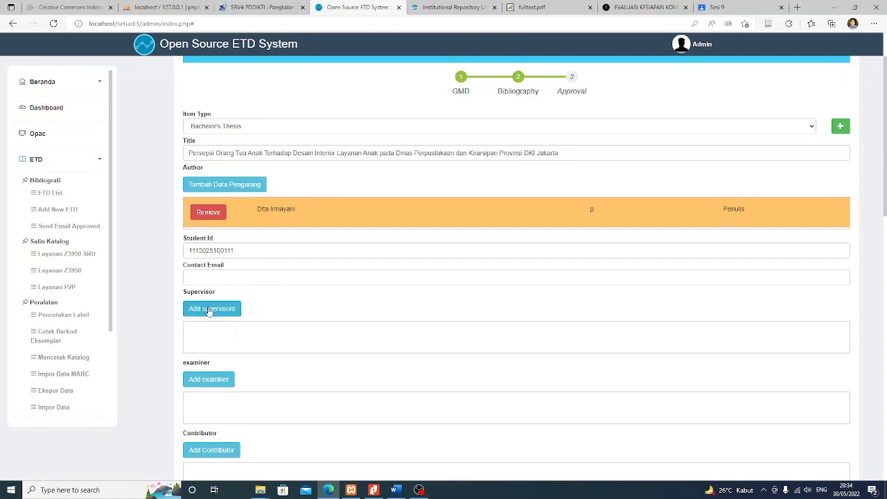
In Nitro Pro, finish the NIM edit and convert page 3's logo watermark for editing on that page only
{"action": "left_click", "coordinate": [374, 490]}
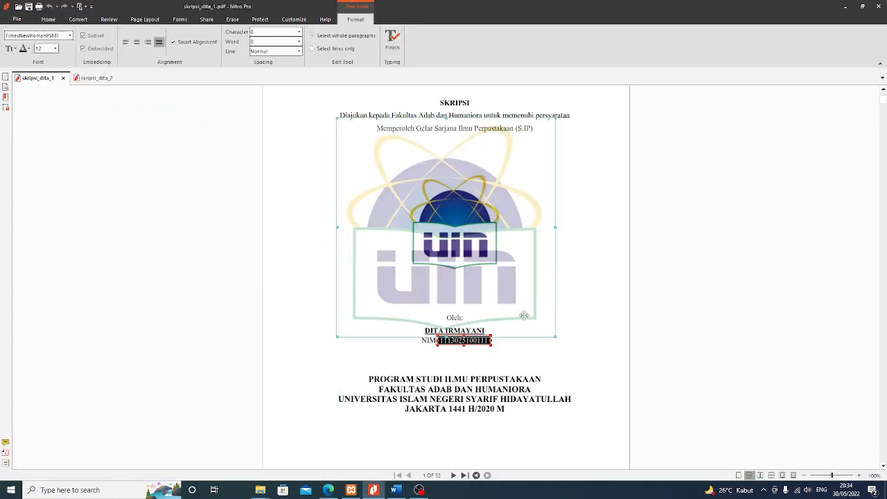
{"action": "scroll", "coordinate": [572, 351], "scroll_direction": "down", "scroll_amount": 2}
{"action": "left_click", "coordinate": [572, 351]}
{"action": "scroll", "coordinate": [572, 351], "scroll_direction": "down", "scroll_amount": 7}
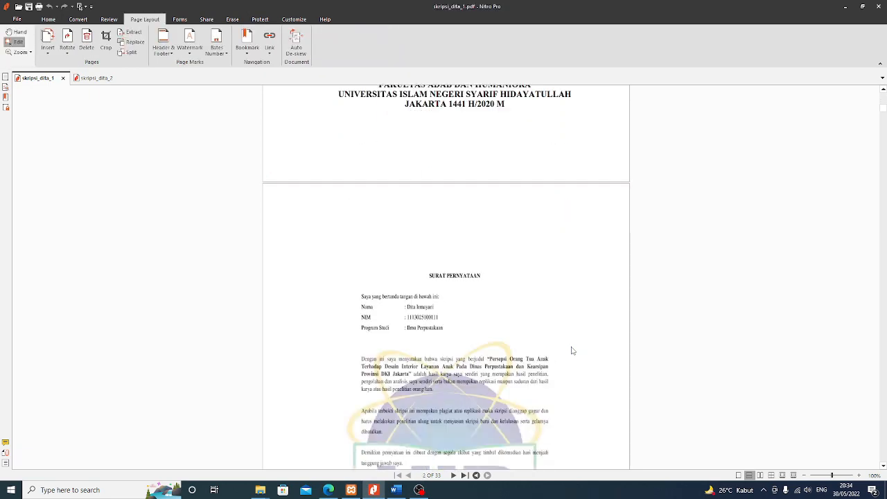
{"action": "scroll", "coordinate": [571, 346], "scroll_direction": "down", "scroll_amount": 4}
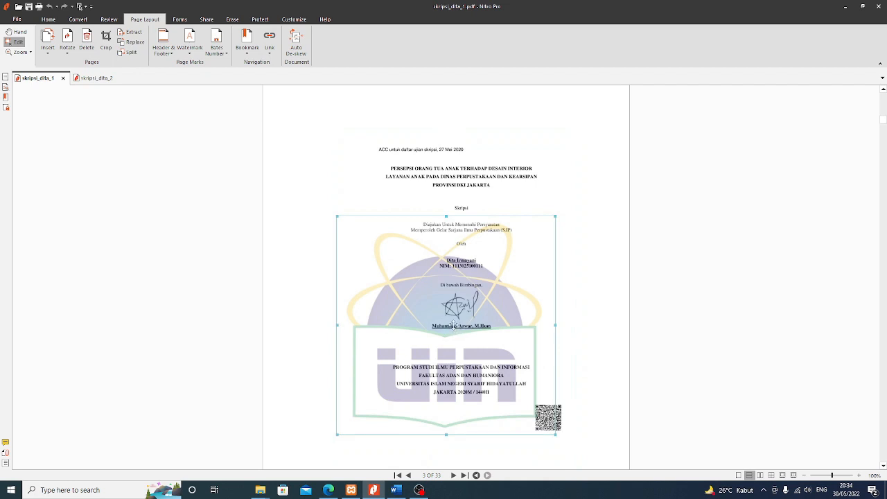
{"action": "left_click", "coordinate": [449, 326]}
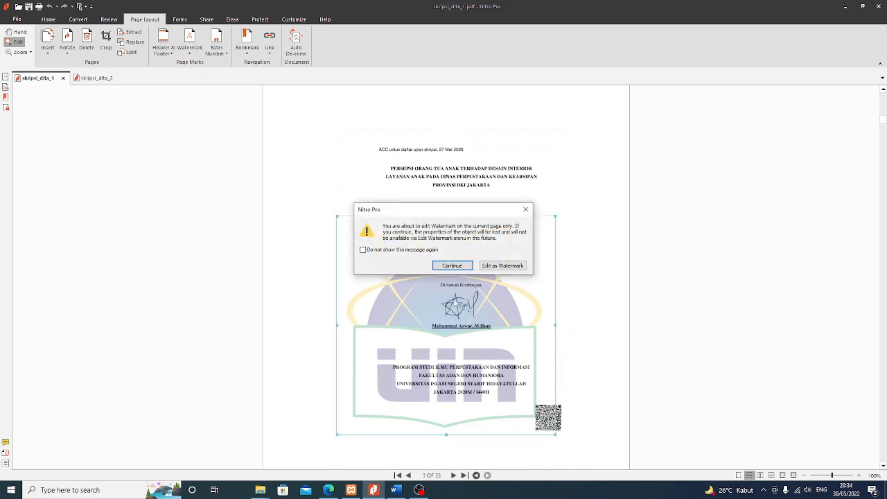
{"action": "left_click", "coordinate": [452, 266]}
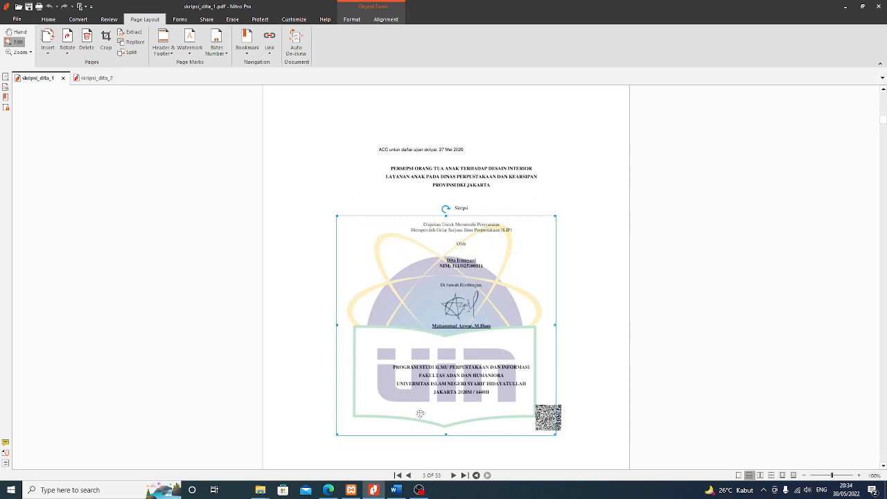
{"action": "left_click", "coordinate": [328, 490]}
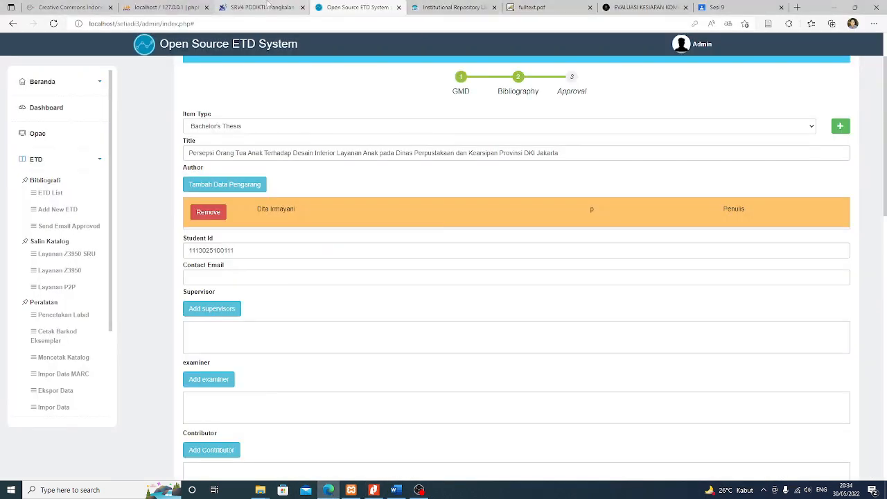
Copy the thesis advisor's name from the repository record
{"action": "left_click", "coordinate": [444, 7]}
{"action": "mouse_move", "coordinate": [225, 154]}
{"action": "left_mouse_down"}
{"action": "mouse_move", "coordinate": [278, 154]}
{"action": "mouse_move", "coordinate": [224, 156]}
{"action": "left_mouse_up"}
{"action": "key", "text": "ctrl+c"}
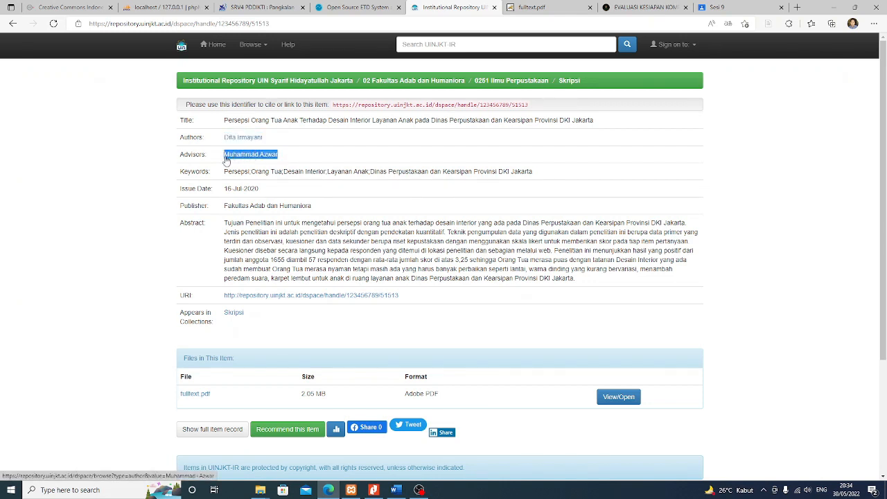
{"action": "left_click", "coordinate": [355, 7]}
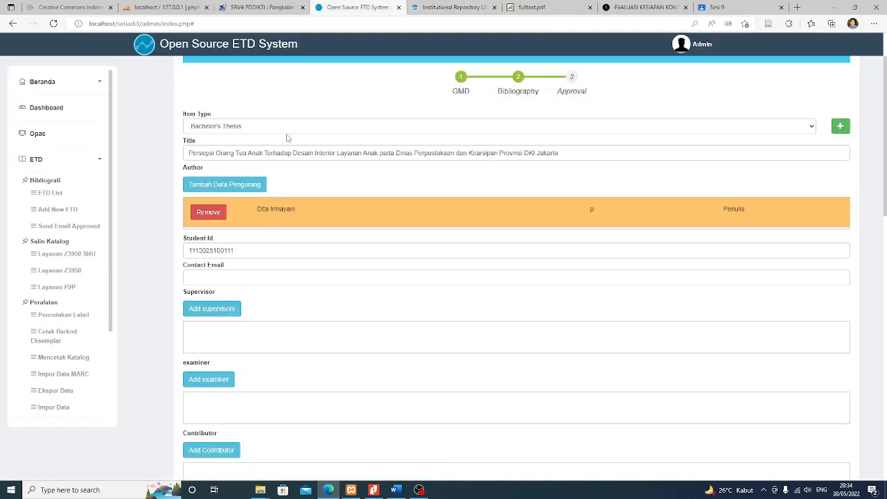
Paste the advisor's name into a new supervisor entry with role Dosen Pembimbing 1 and select the matching lecturer
{"action": "left_click", "coordinate": [208, 308]}
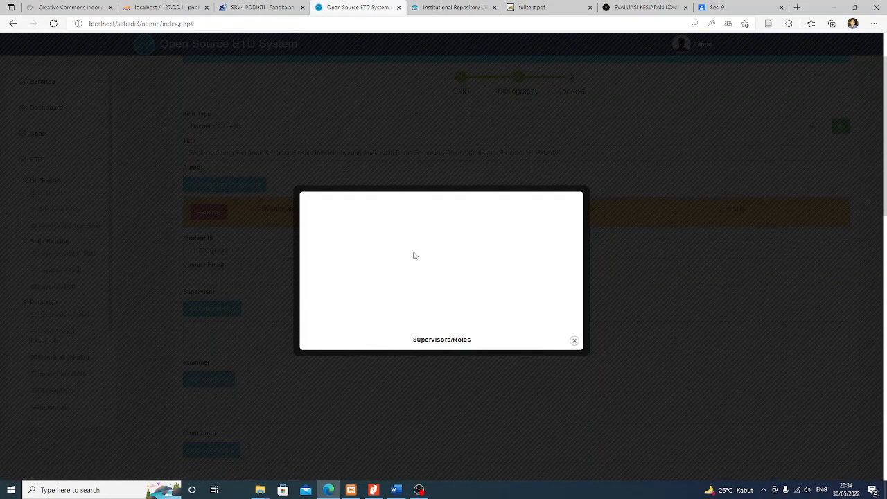
{"action": "left_click", "coordinate": [388, 232]}
{"action": "key", "text": "ctrl+v"}
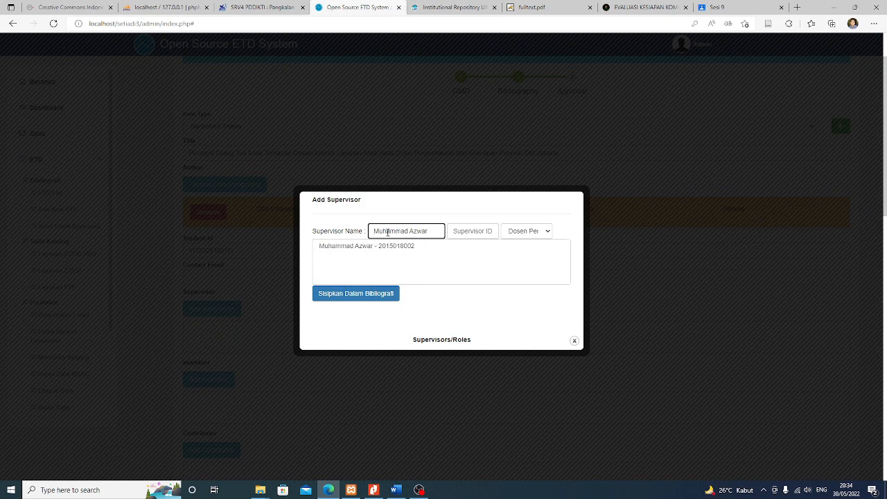
{"action": "left_click", "coordinate": [520, 234]}
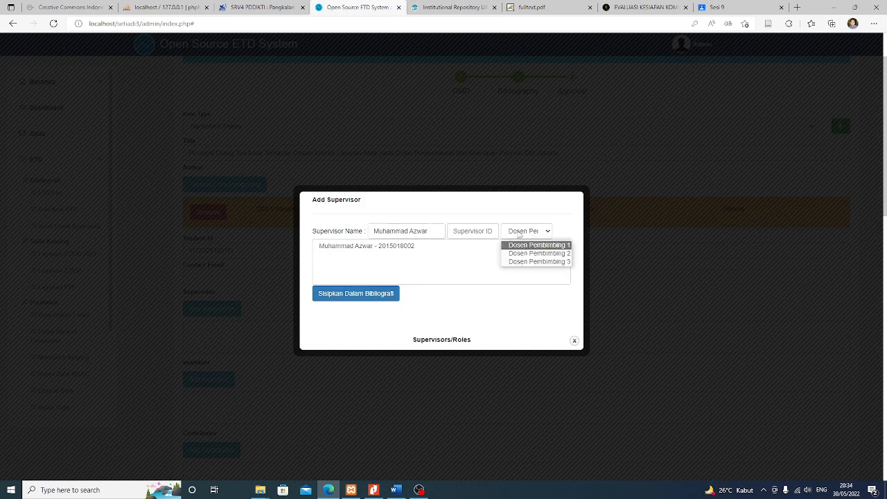
{"action": "left_click", "coordinate": [524, 251]}
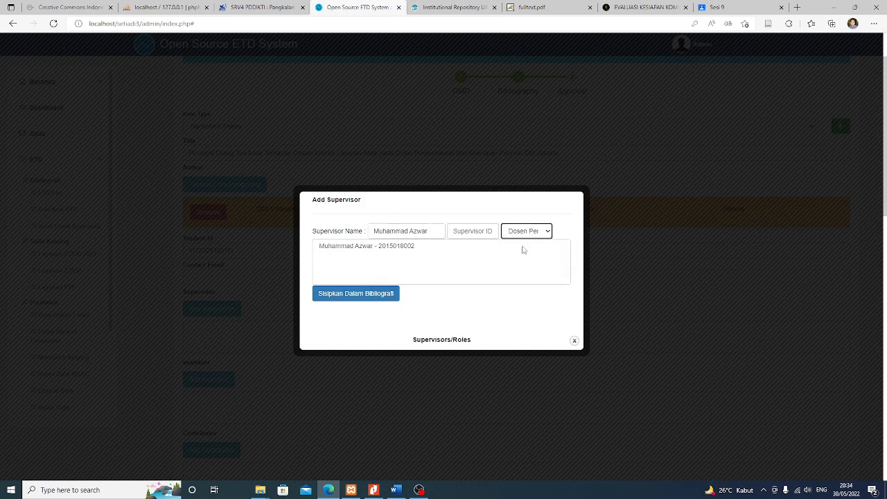
{"action": "left_click", "coordinate": [479, 229]}
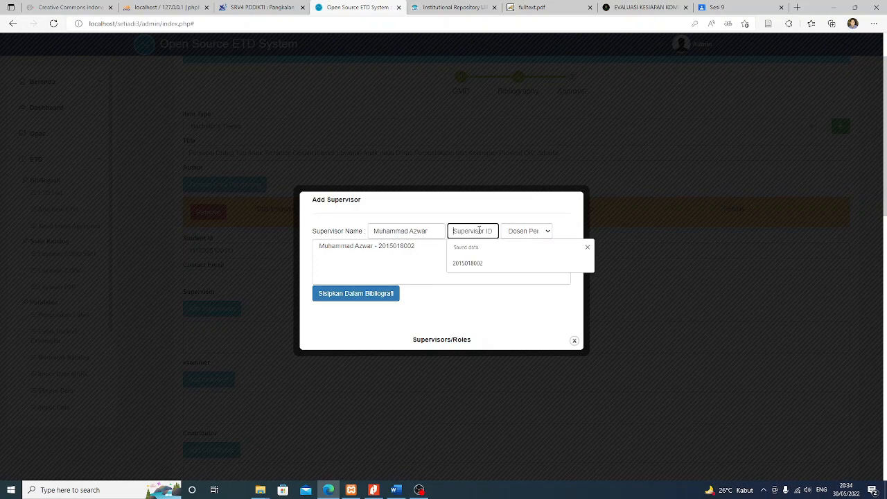
{"action": "triple_click", "coordinate": [397, 254]}
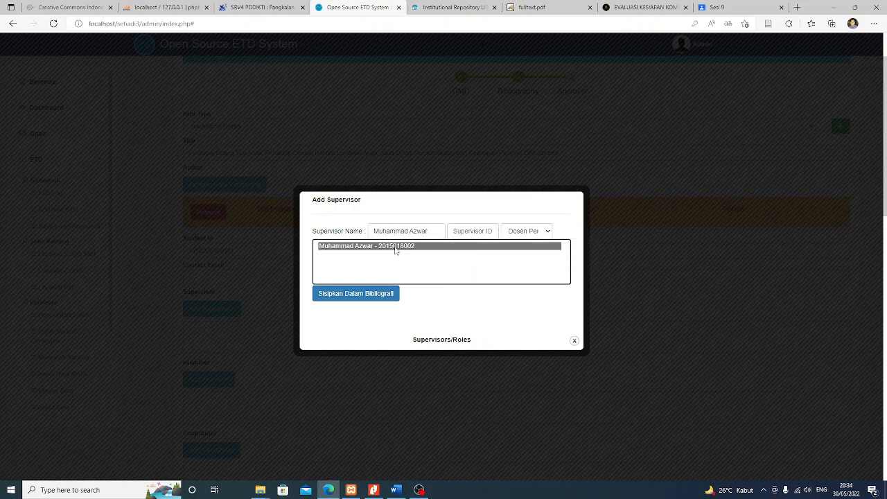
{"action": "left_click", "coordinate": [373, 490]}
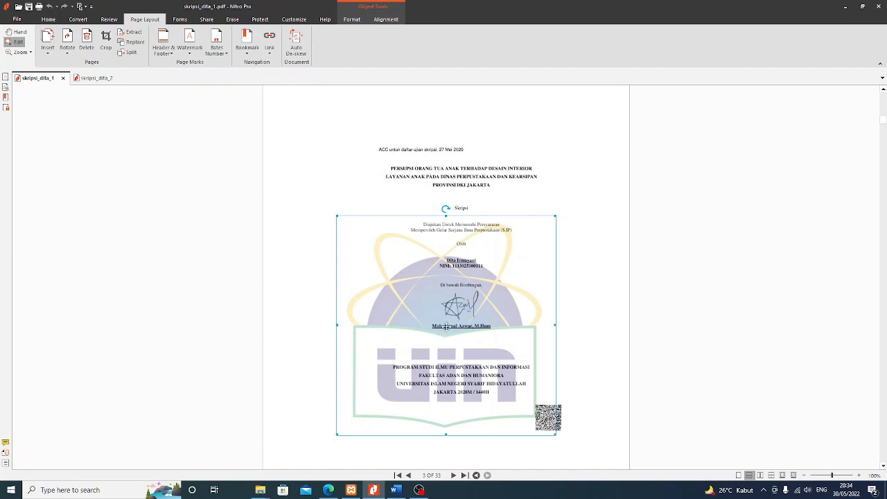
Scroll the thesis PDF down to page 4, Lembar Pengesahan Panitia Ujian Skripsi
{"action": "scroll", "coordinate": [445, 331], "scroll_direction": "down", "scroll_amount": 1}
{"action": "scroll", "coordinate": [445, 331], "scroll_direction": "down", "scroll_amount": 1}
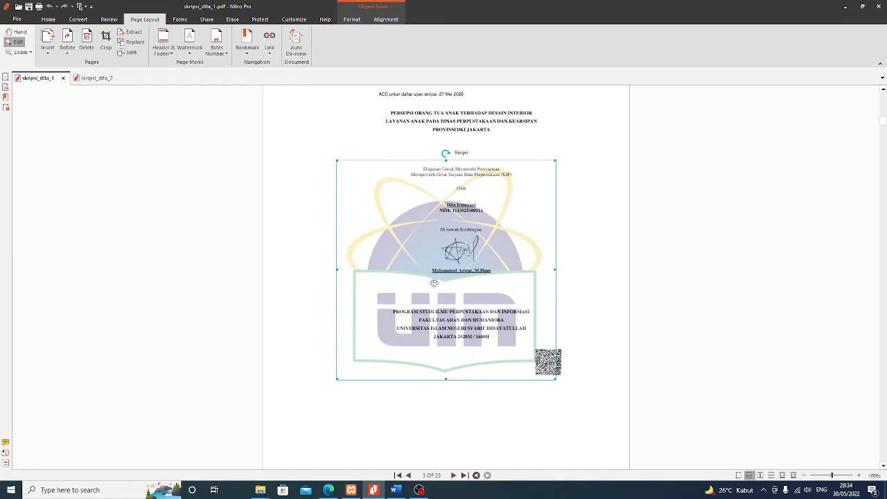
{"action": "scroll", "coordinate": [435, 283], "scroll_direction": "down", "scroll_amount": 15}
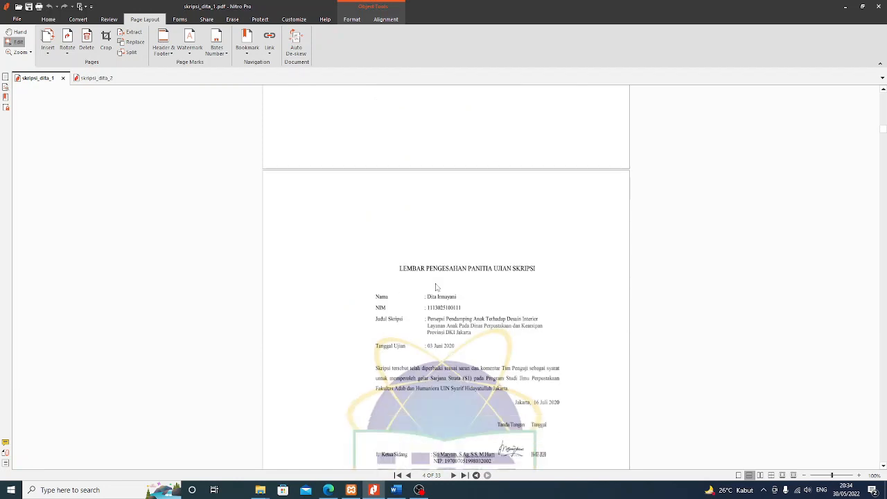
{"action": "scroll", "coordinate": [437, 286], "scroll_direction": "down", "scroll_amount": 3}
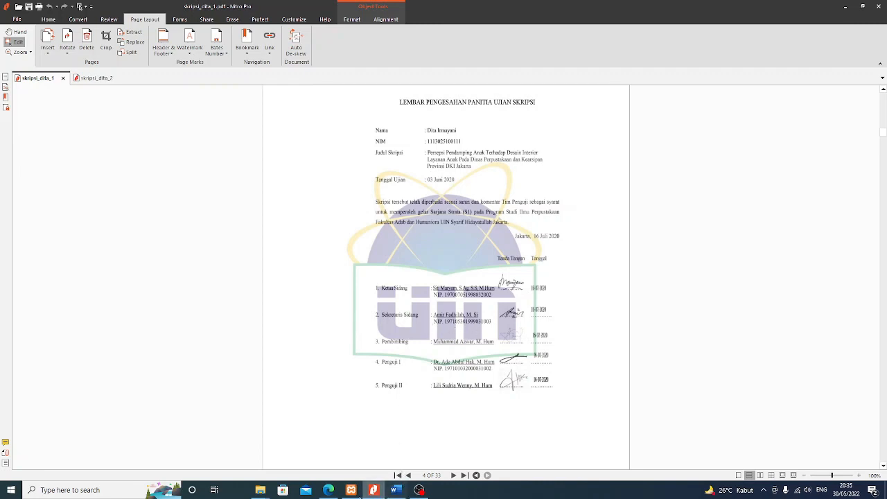
{"action": "left_click", "coordinate": [329, 490]}
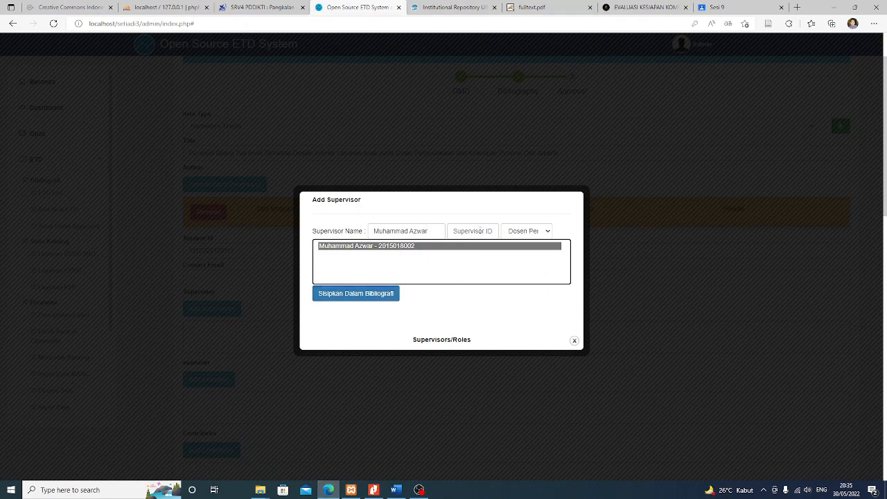
Fill in the advisor's saved lecturer ID and insert him into the bibliography as a supervisor
{"action": "left_click", "coordinate": [481, 231]}
{"action": "left_click", "coordinate": [471, 260]}
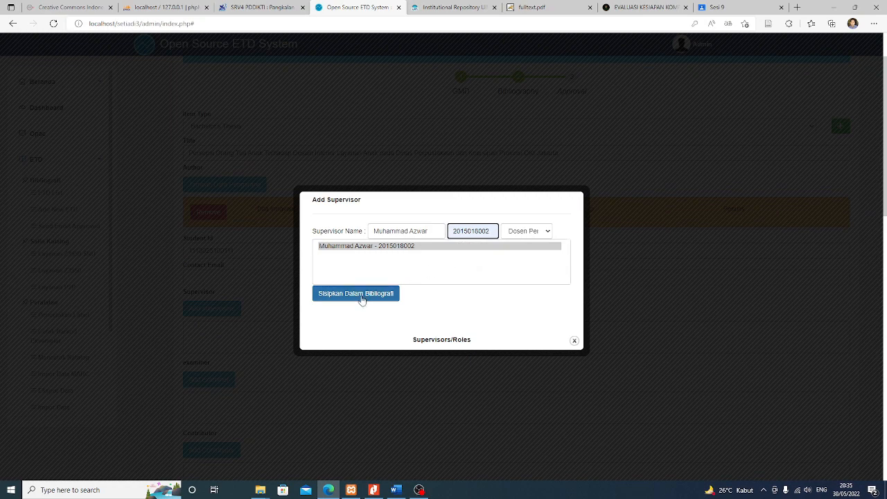
{"action": "left_click", "coordinate": [392, 295]}
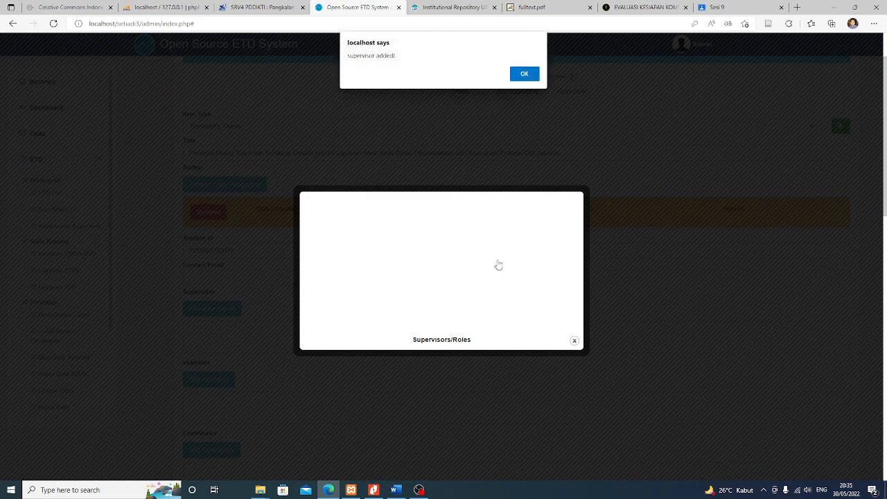
{"action": "left_click", "coordinate": [524, 74]}
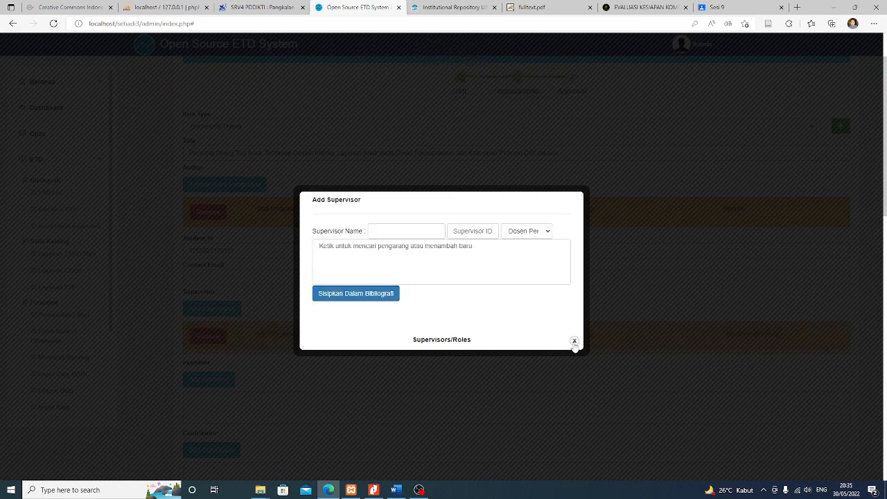
{"action": "left_click", "coordinate": [574, 341]}
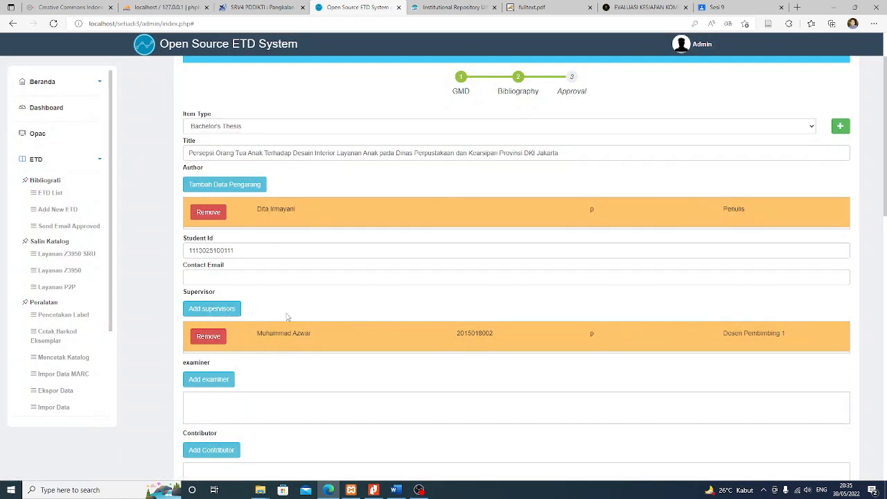
Check the examiners listed on the thesis PDF's approval page
{"action": "scroll", "coordinate": [348, 308], "scroll_direction": "down", "scroll_amount": 1}
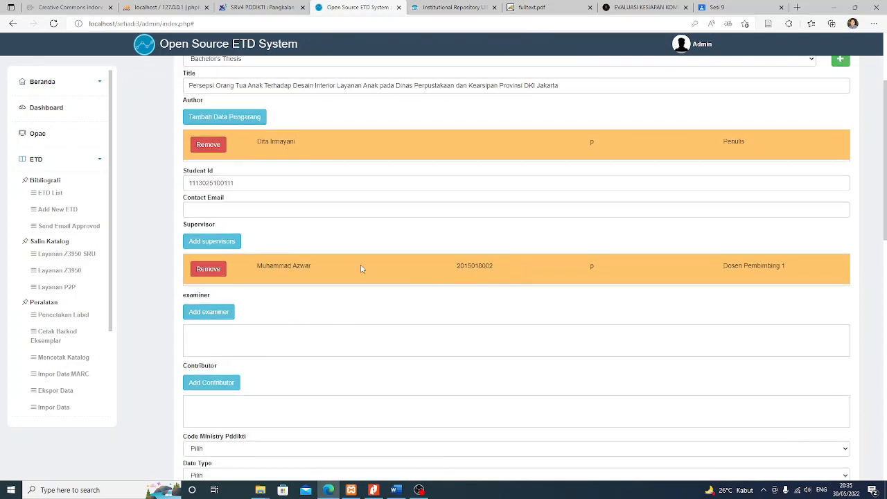
{"action": "scroll", "coordinate": [359, 269], "scroll_direction": "up", "scroll_amount": 1}
{"action": "scroll", "coordinate": [354, 270], "scroll_direction": "down", "scroll_amount": 1}
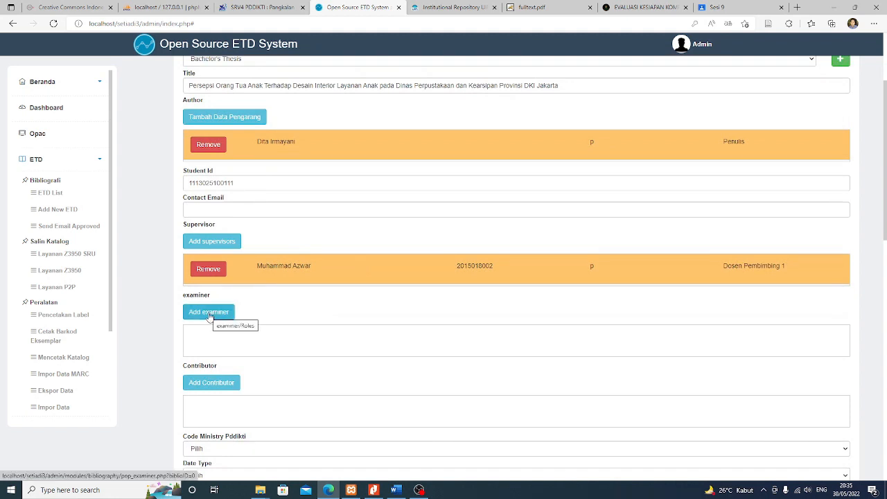
{"action": "left_click", "coordinate": [374, 491]}
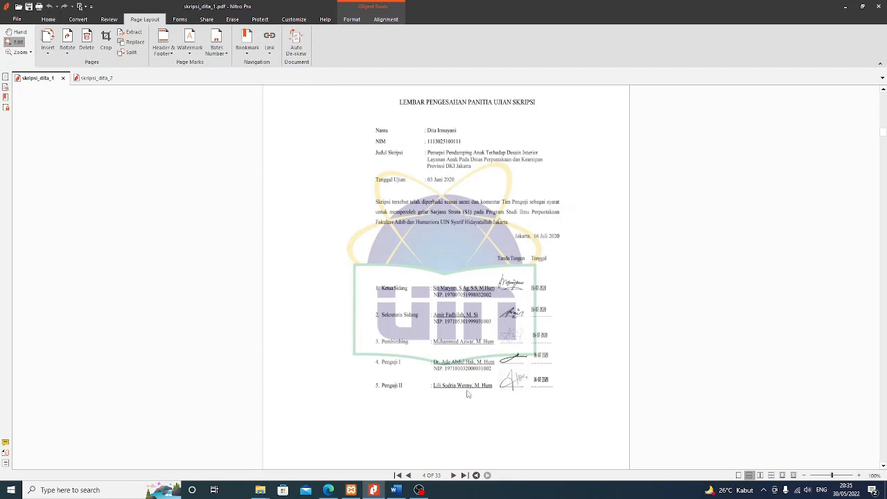
{"action": "left_click", "coordinate": [329, 490]}
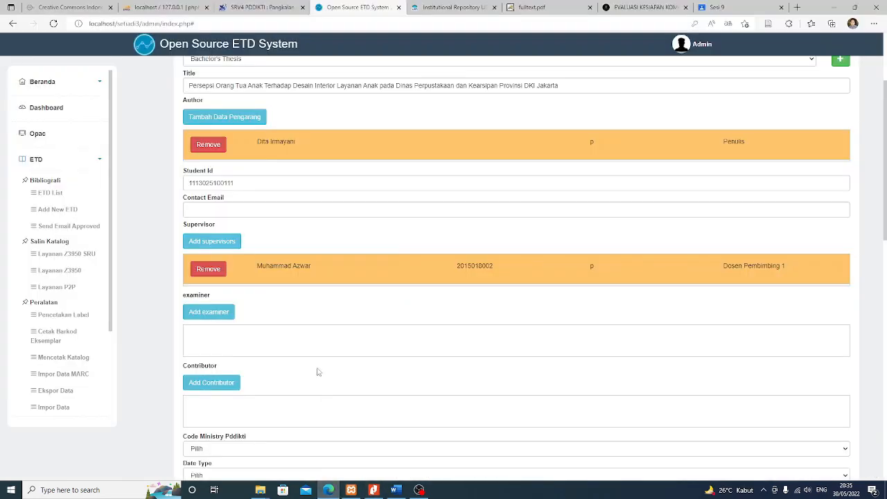
Start an examiner entry with the first examiner's name and the Ketua Penguji role
{"action": "left_click", "coordinate": [215, 313]}
{"action": "left_click", "coordinate": [385, 234]}
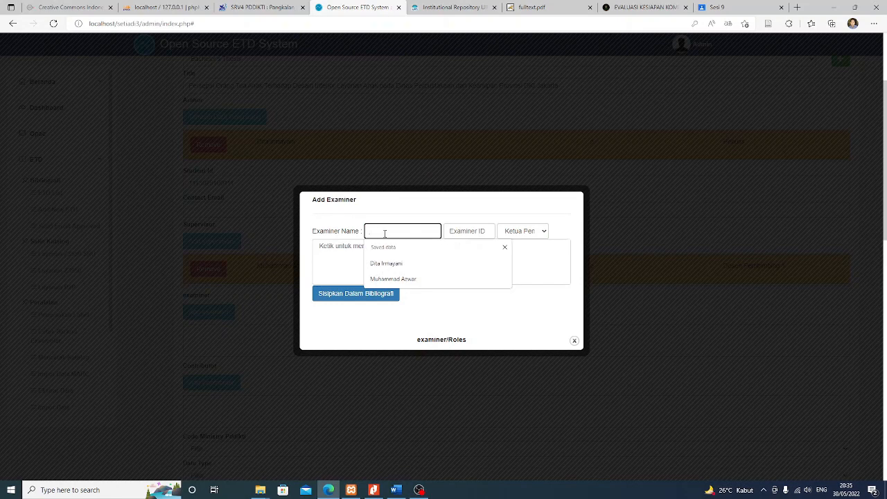
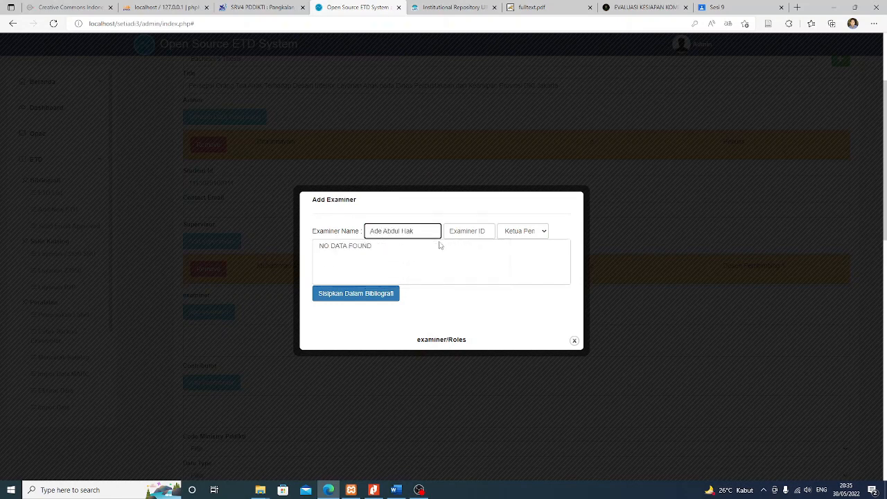
{"action": "left_click", "coordinate": [535, 231]}
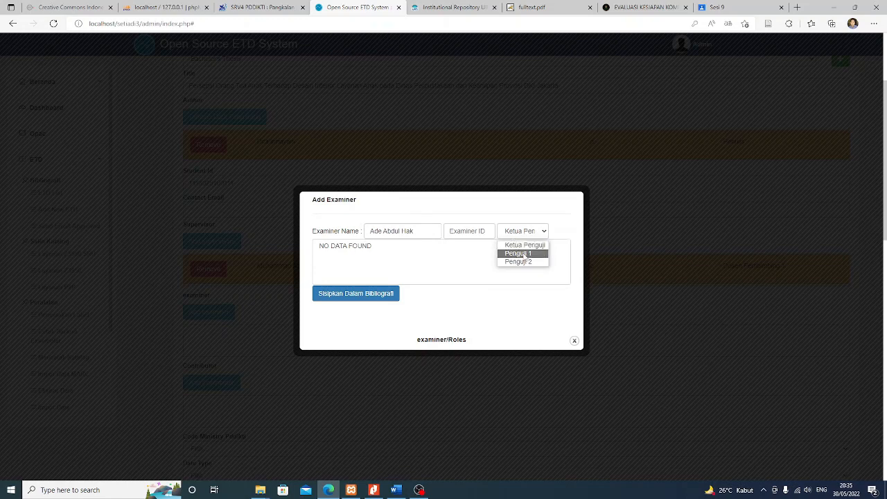
{"action": "left_click", "coordinate": [524, 253]}
{"action": "left_click", "coordinate": [476, 232]}
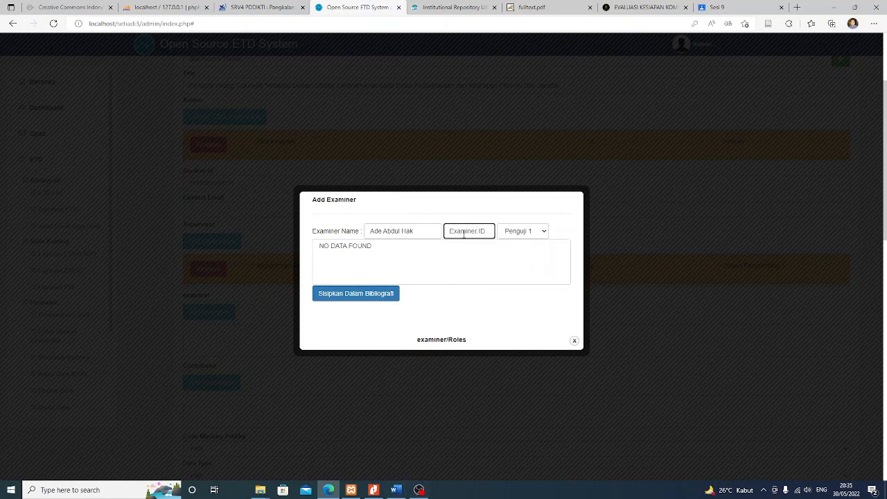
{"action": "left_click", "coordinate": [397, 493]}
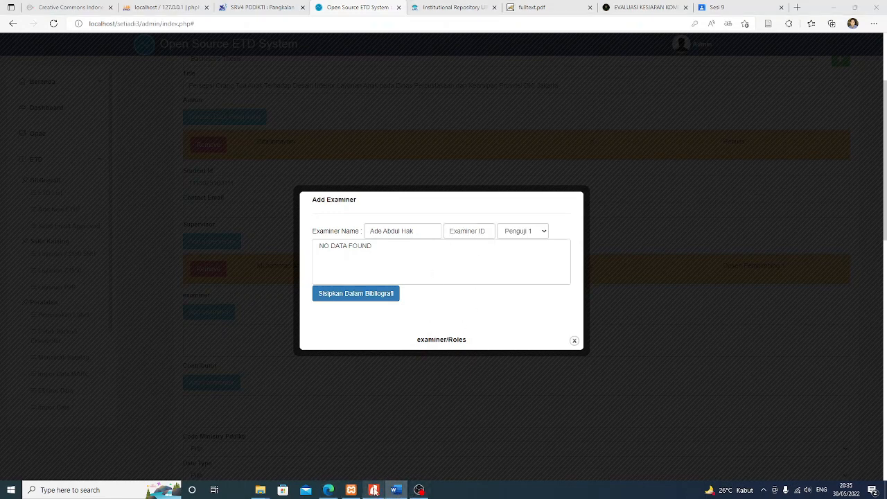
{"action": "left_click", "coordinate": [474, 414]}
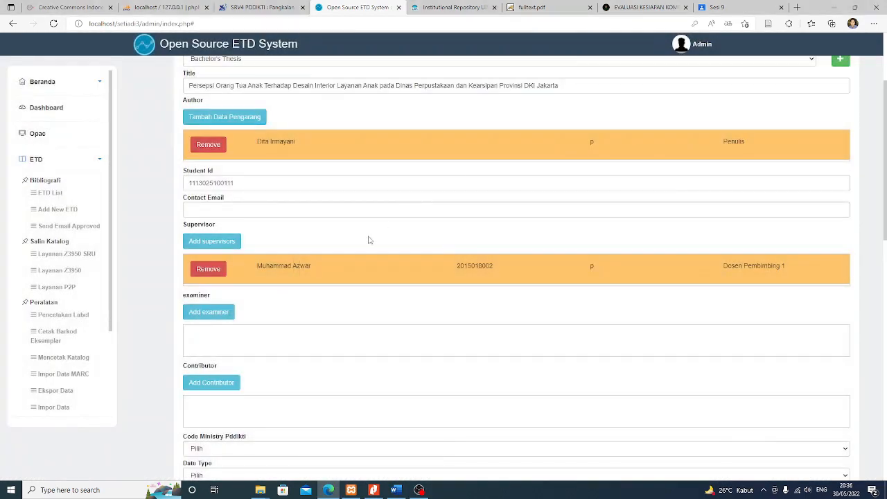
Pick the first examiner from saved suggestions and insert them into the bibliography record
{"action": "left_click", "coordinate": [208, 312]}
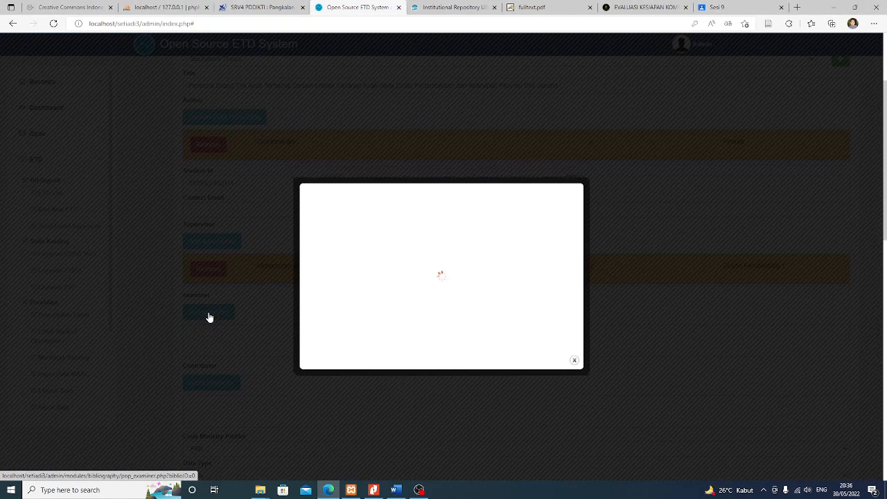
{"action": "left_click", "coordinate": [412, 230]}
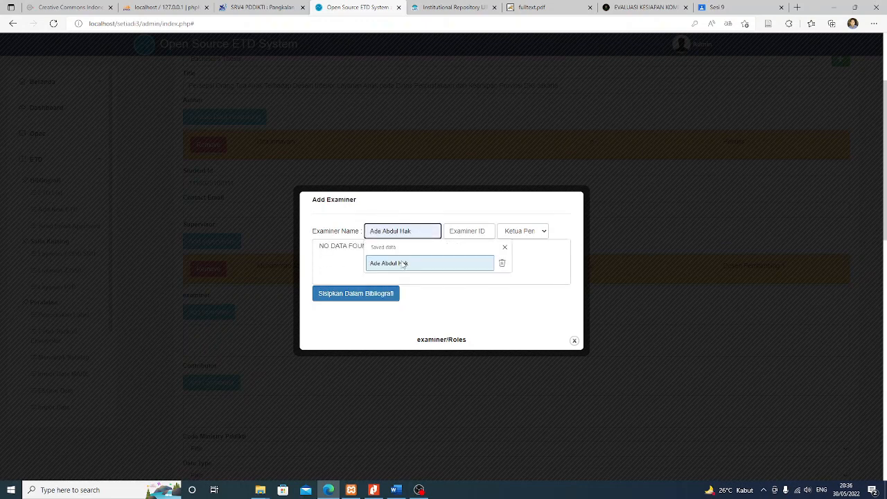
{"action": "left_click", "coordinate": [479, 264]}
{"action": "left_click", "coordinate": [370, 295]}
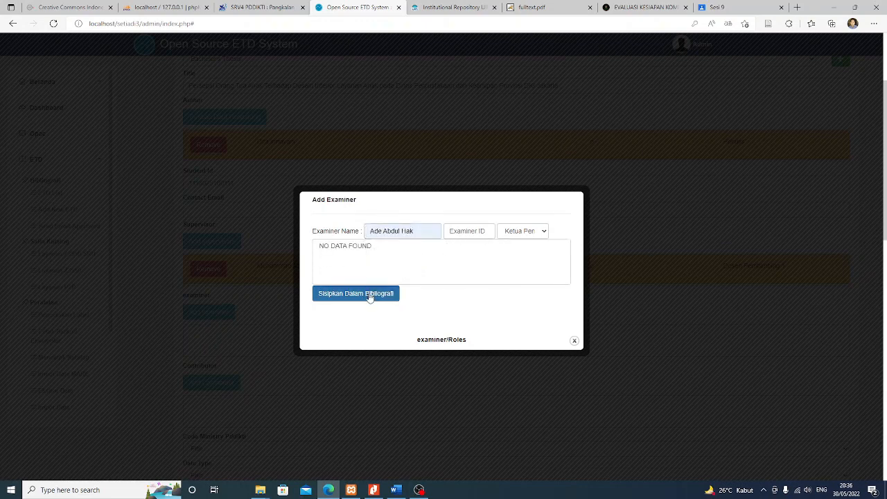
{"action": "left_click", "coordinate": [525, 74]}
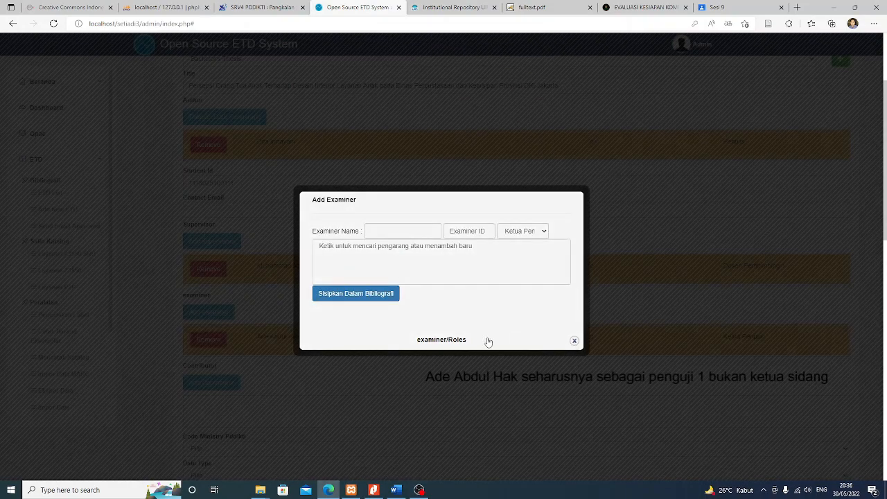
{"action": "left_click", "coordinate": [575, 341]}
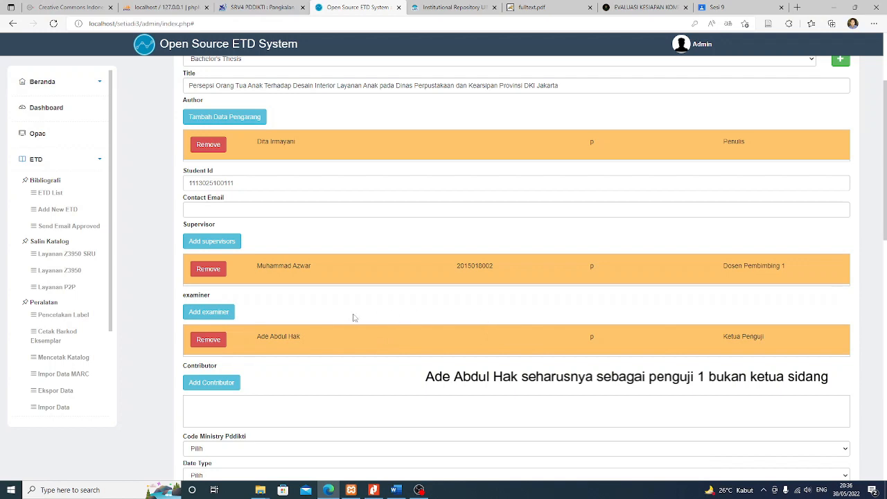
{"action": "scroll", "coordinate": [286, 318], "scroll_direction": "down", "scroll_amount": 1}
Enter the second examiner's name, assign role Penguji 2, and insert them into the record
{"action": "left_click", "coordinate": [220, 248]}
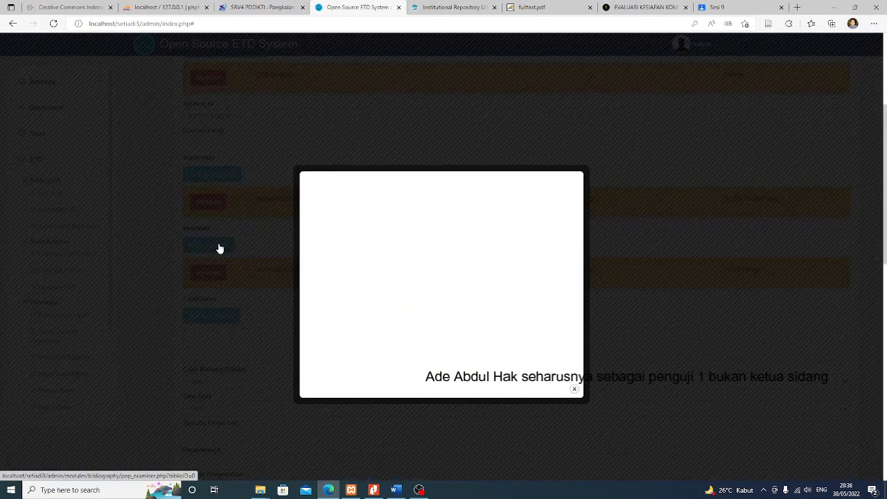
{"action": "left_click", "coordinate": [408, 232]}
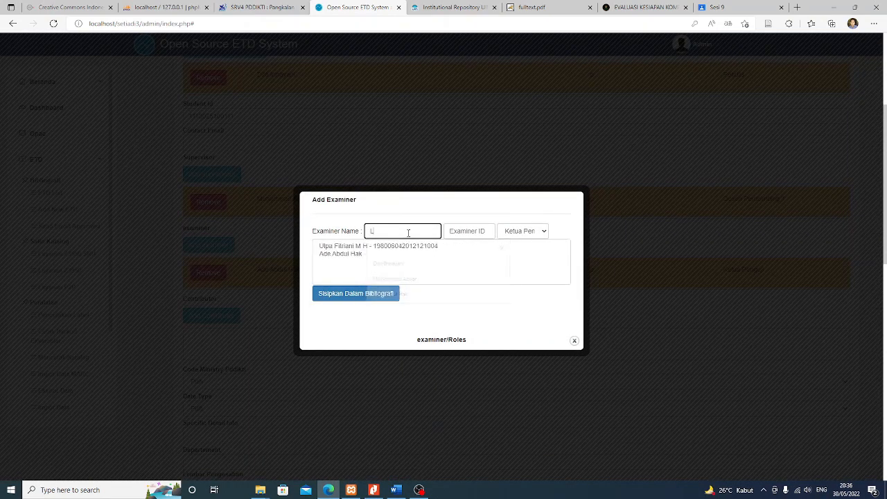
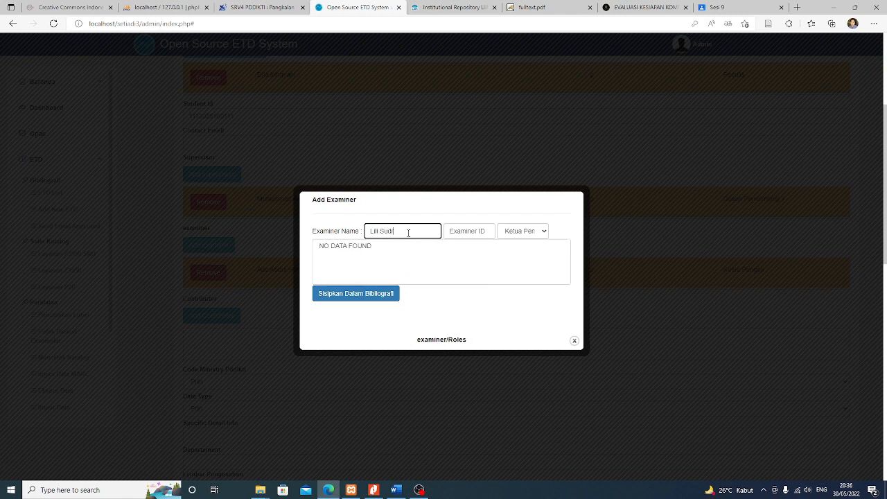
{"action": "left_click", "coordinate": [516, 233]}
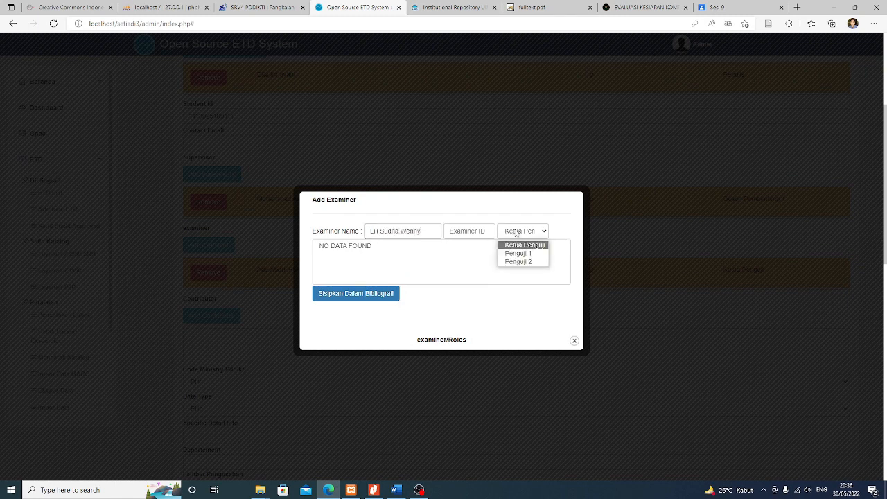
{"action": "left_click", "coordinate": [519, 263]}
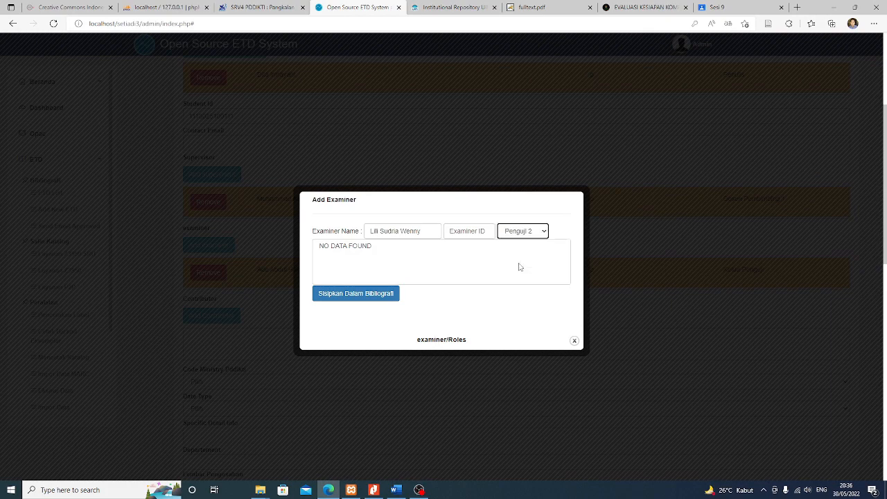
{"action": "left_click", "coordinate": [360, 293]}
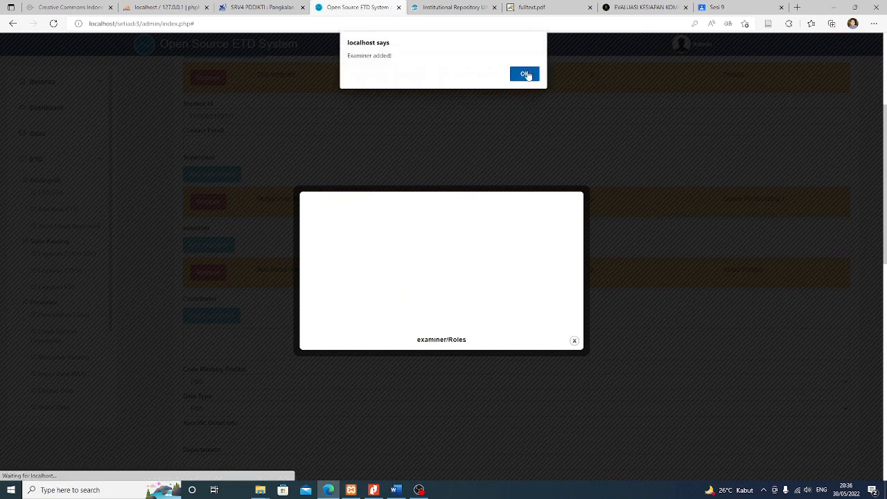
{"action": "left_click", "coordinate": [525, 74]}
{"action": "left_click", "coordinate": [574, 340]}
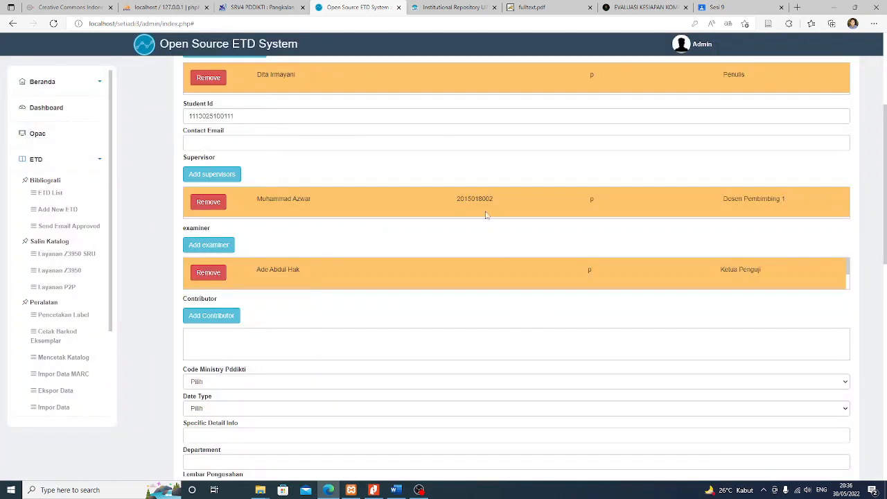
{"action": "scroll", "coordinate": [416, 274], "scroll_direction": "down", "scroll_amount": 3}
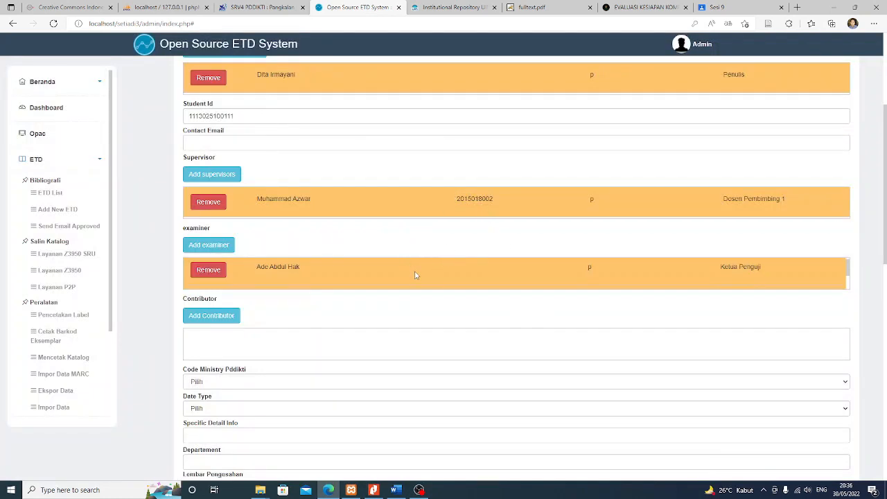
{"action": "scroll", "coordinate": [545, 274], "scroll_direction": "up", "scroll_amount": 3}
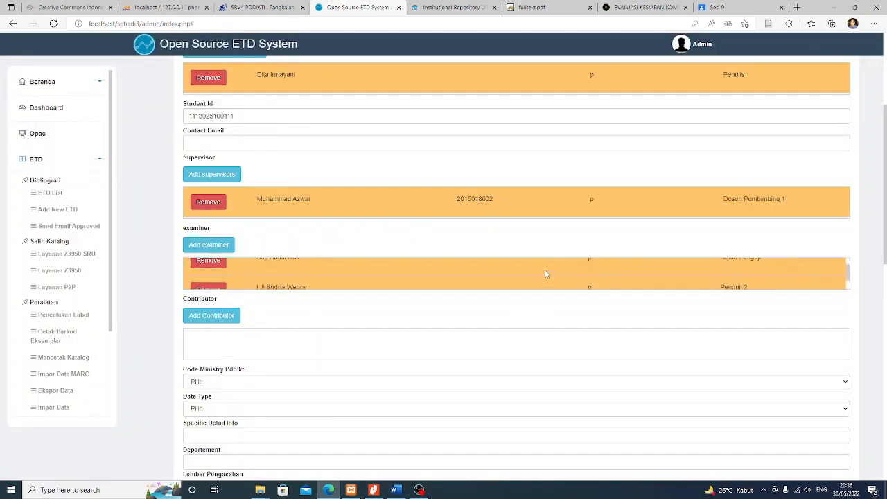
{"action": "scroll", "coordinate": [467, 274], "scroll_direction": "down", "scroll_amount": 3}
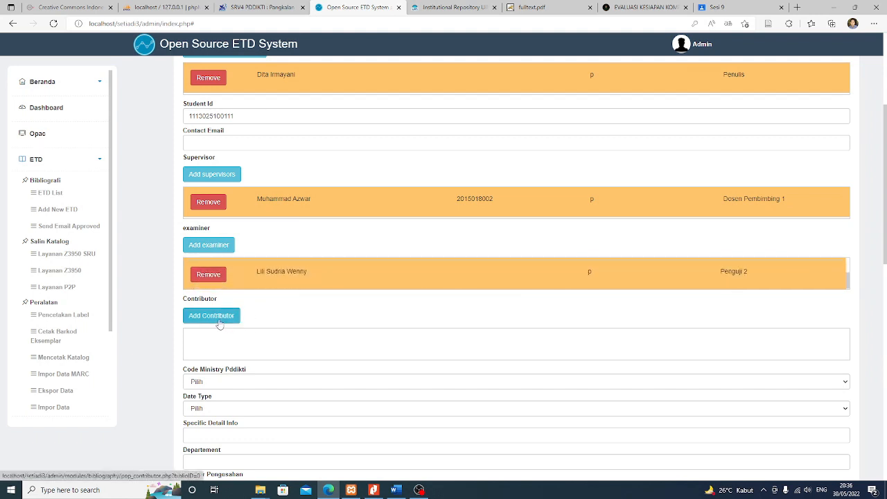
{"action": "scroll", "coordinate": [251, 347], "scroll_direction": "down", "scroll_amount": 1}
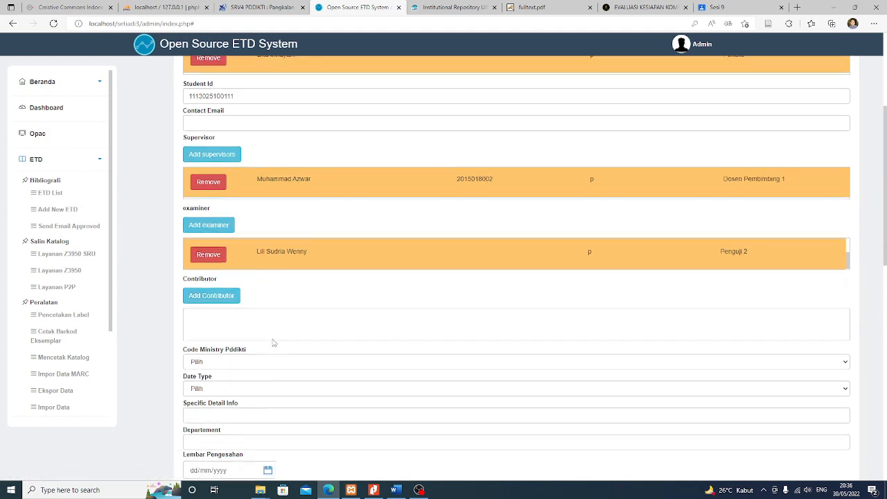
Browse the Code Ministry Pddikti choices without selecting, then view the PDDIKTI study program results
{"action": "left_click", "coordinate": [216, 316]}
{"action": "left_click", "coordinate": [215, 316]}
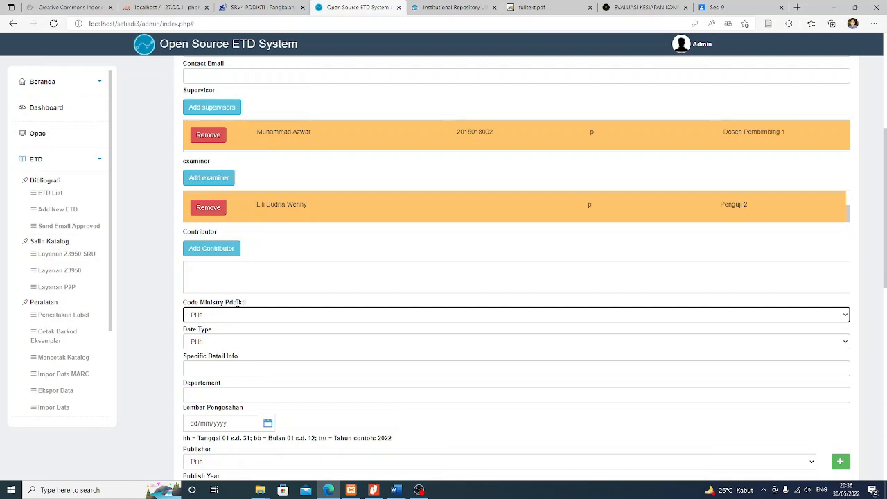
{"action": "left_click", "coordinate": [230, 318]}
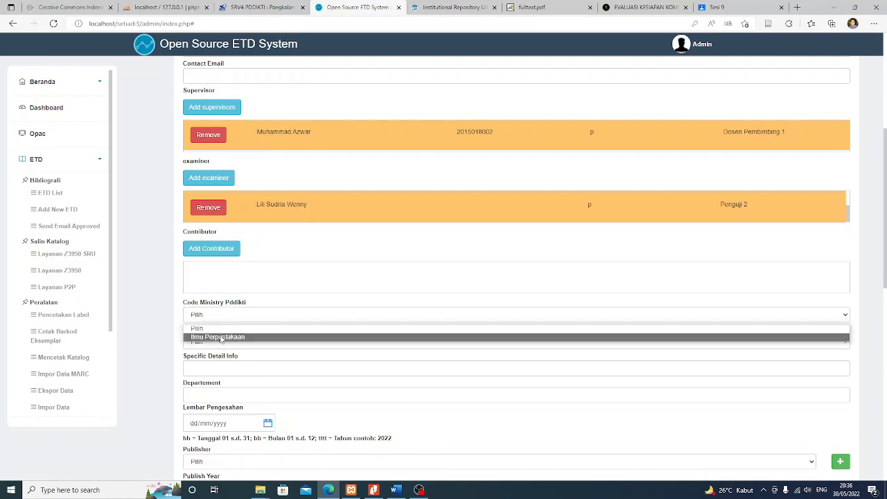
{"action": "left_click", "coordinate": [232, 316]}
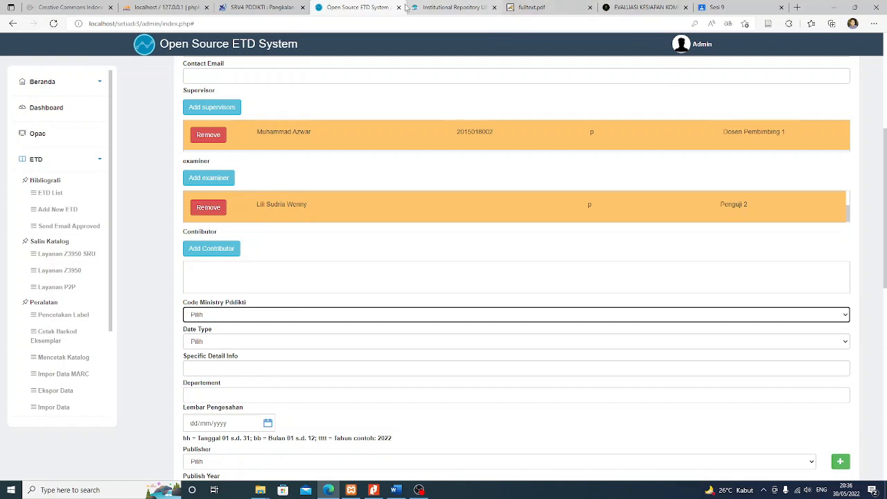
{"action": "left_click", "coordinate": [253, 7]}
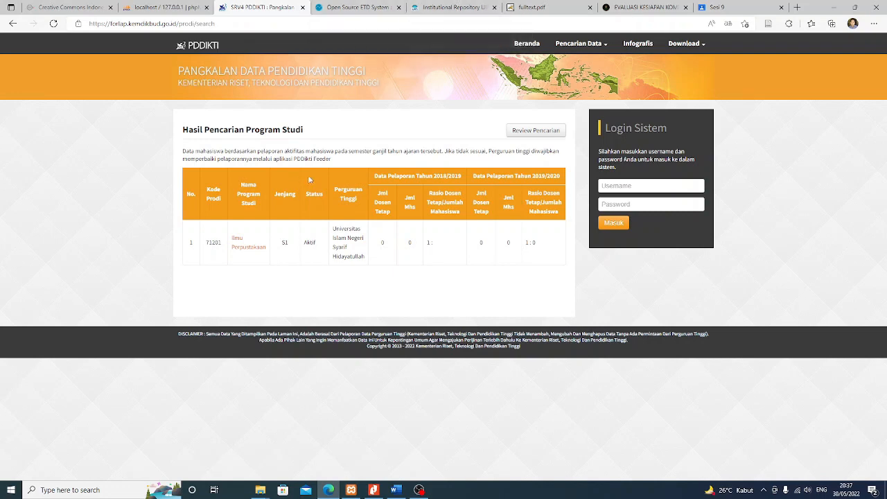
{"action": "left_click", "coordinate": [428, 7]}
Set Code Ministry Pddikti to Ilmu Perpustakaan and Date Type to Published
{"action": "left_click", "coordinate": [375, 5]}
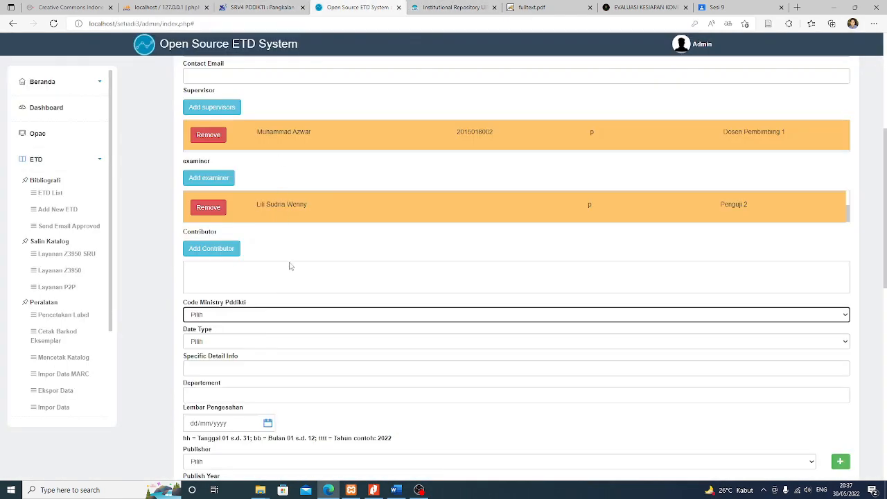
{"action": "left_click", "coordinate": [239, 317]}
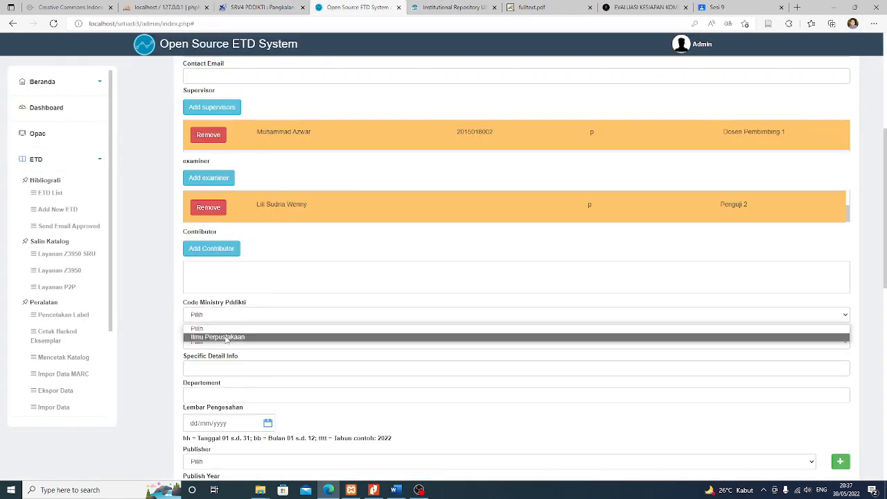
{"action": "left_click", "coordinate": [226, 338]}
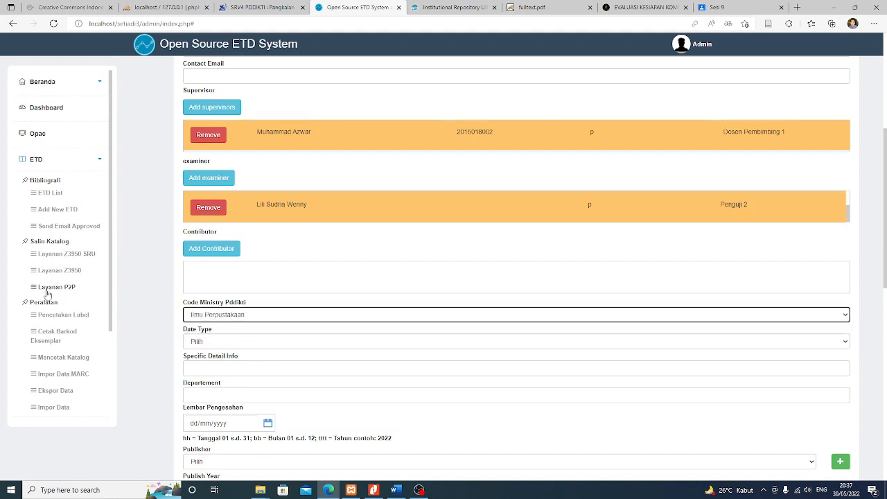
{"action": "scroll", "coordinate": [55, 215], "scroll_direction": "down", "scroll_amount": 2}
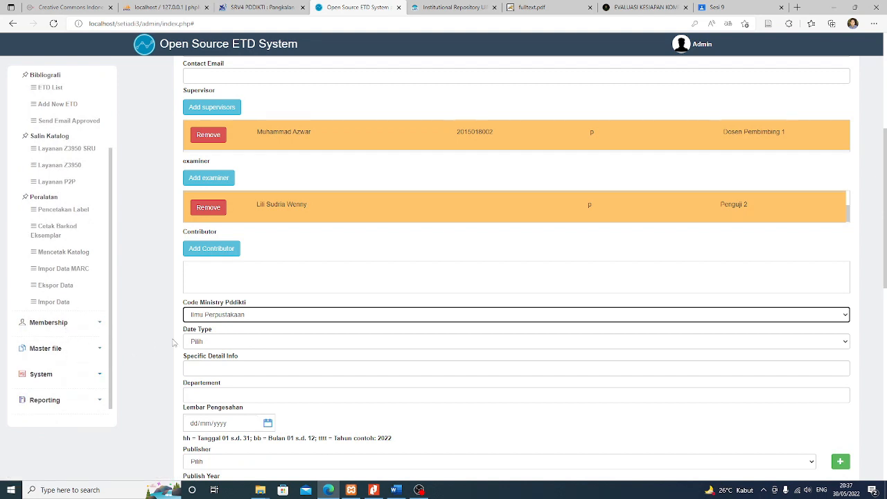
{"action": "scroll", "coordinate": [143, 329], "scroll_direction": "down", "scroll_amount": 1}
{"action": "left_click", "coordinate": [206, 277]}
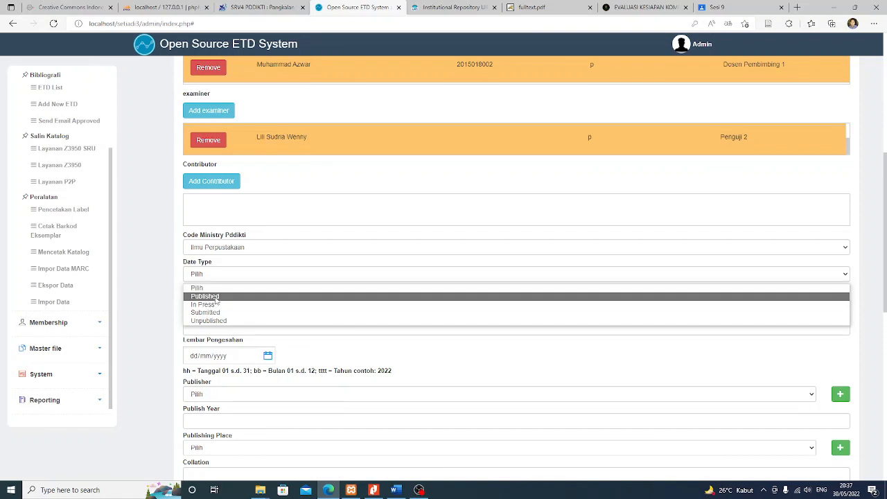
{"action": "left_click", "coordinate": [216, 297]}
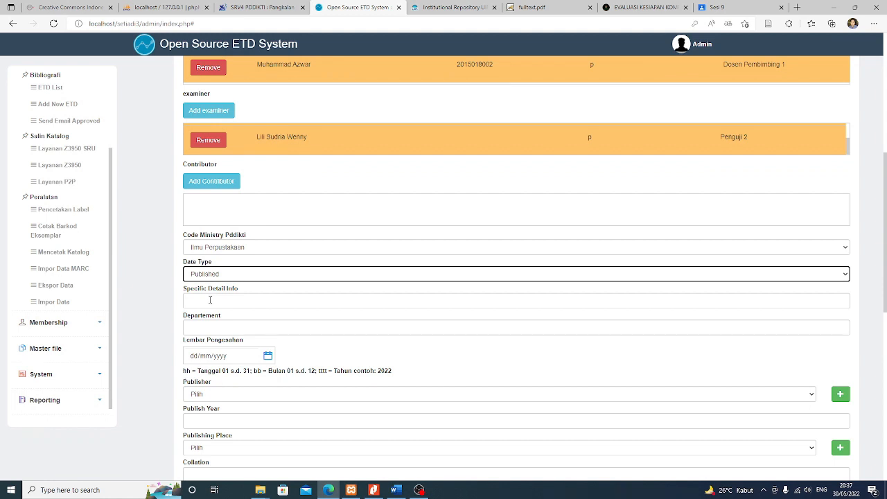
Enter Ilmu Perpustakaan as the department and check the approval sheet in the PDF
{"action": "scroll", "coordinate": [159, 291], "scroll_direction": "down", "scroll_amount": 1}
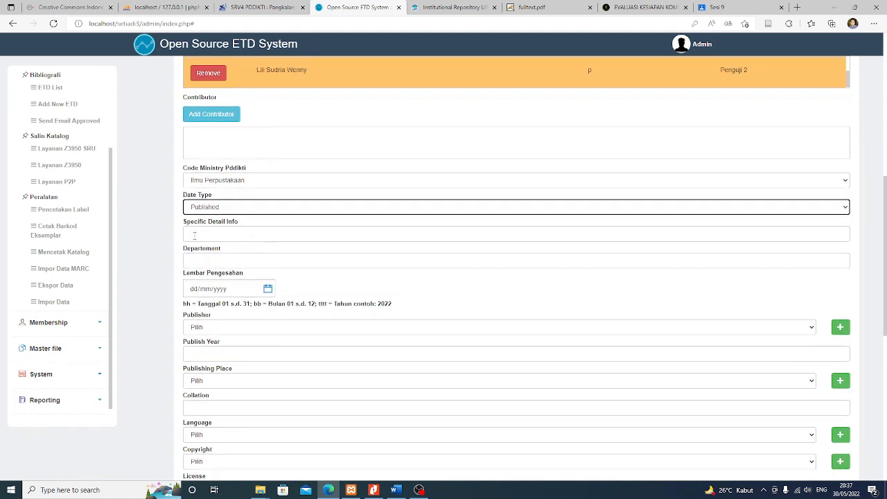
{"action": "left_click", "coordinate": [206, 235]}
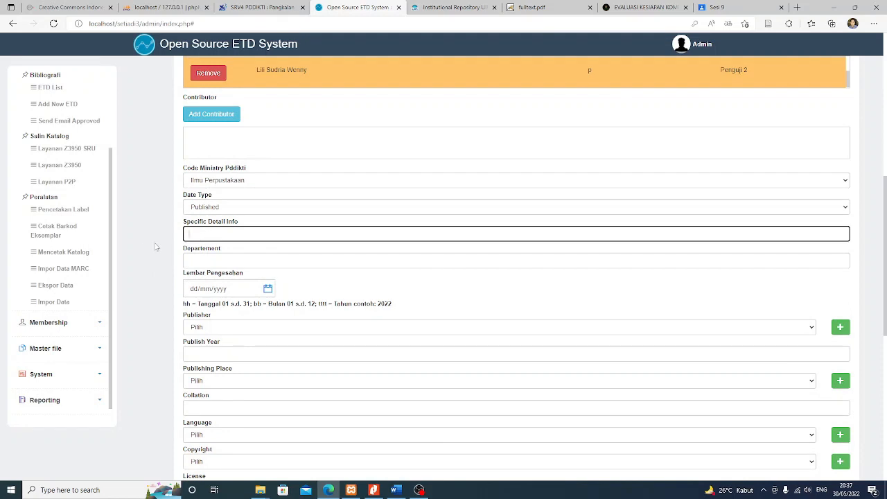
{"action": "scroll", "coordinate": [136, 251], "scroll_direction": "up", "scroll_amount": 1}
{"action": "scroll", "coordinate": [132, 255], "scroll_direction": "down", "scroll_amount": 1}
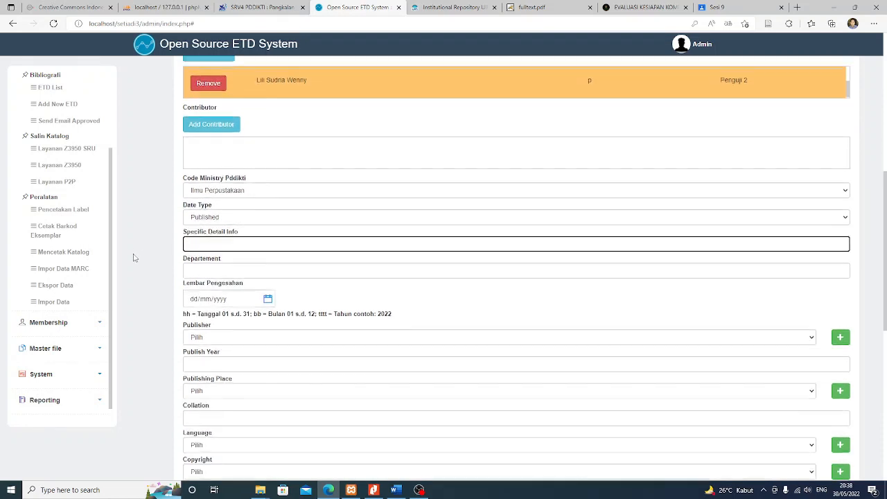
{"action": "left_click", "coordinate": [201, 258]}
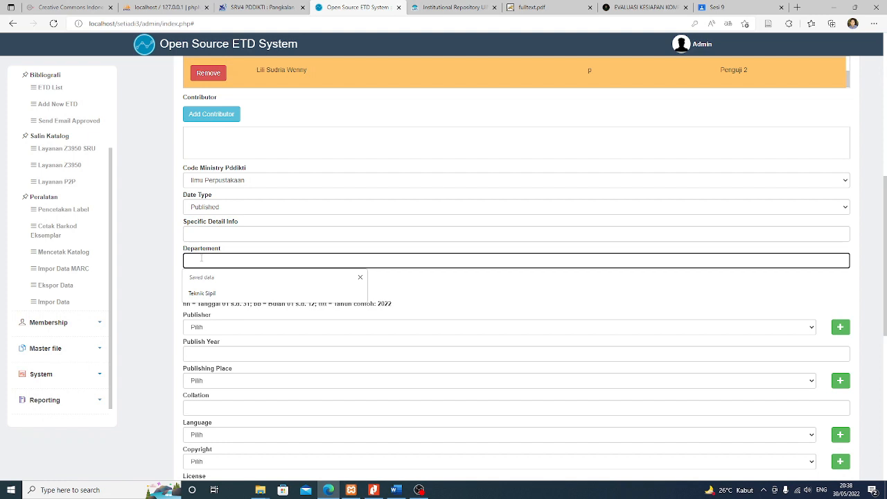
{"action": "type", "text": "Ilm"}
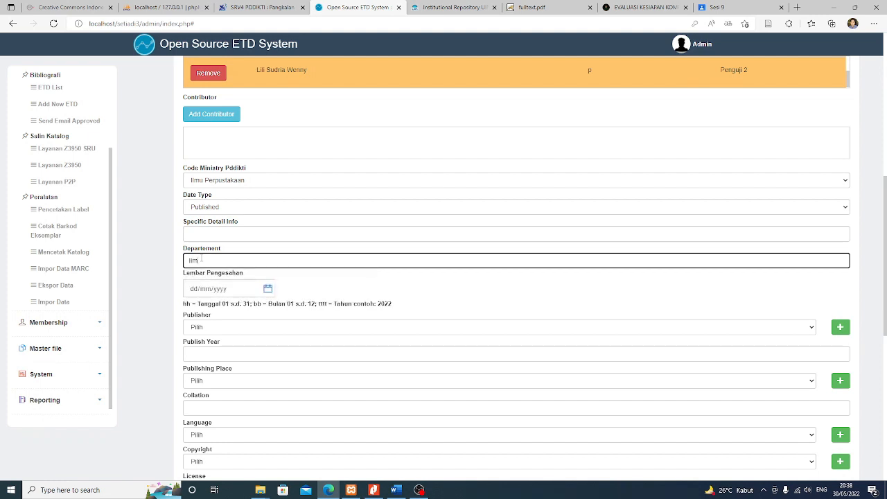
{"action": "type", "text": "u Perpustakaan"}
{"action": "left_click", "coordinate": [145, 294]}
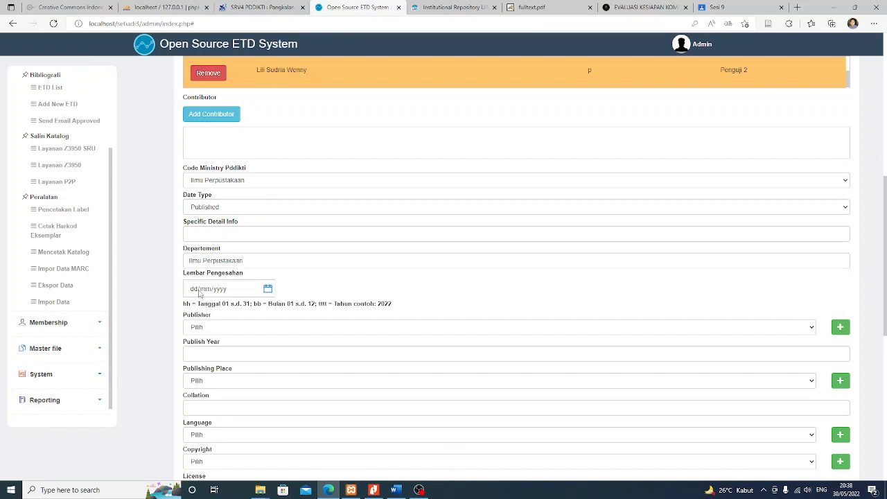
{"action": "left_click", "coordinate": [374, 490]}
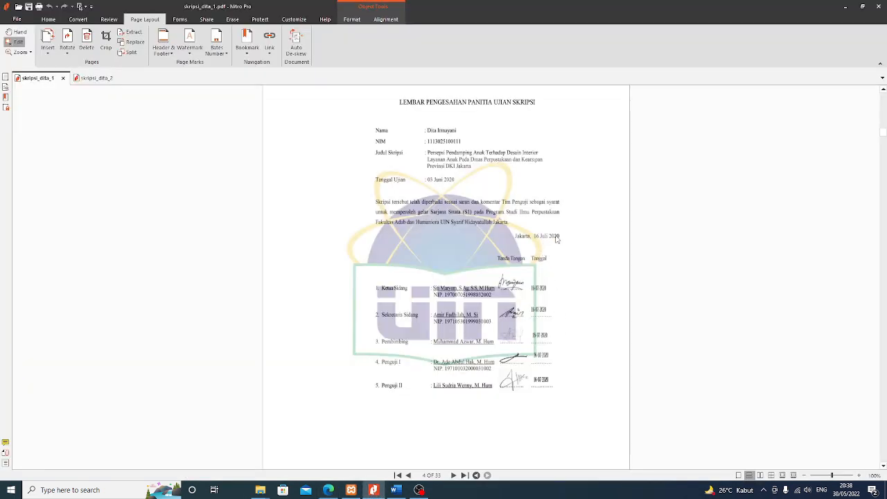
{"action": "left_click", "coordinate": [329, 491]}
Enter 16/07/2020 as the Lembar Pengesahan approval date
{"action": "left_click", "coordinate": [196, 292]}
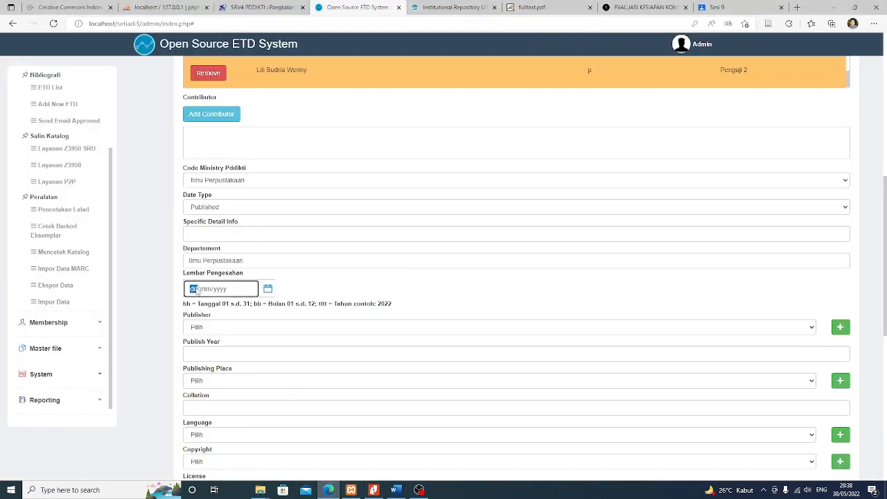
{"action": "type", "text": "16/07/2020"}
{"action": "left_click", "coordinate": [147, 297]}
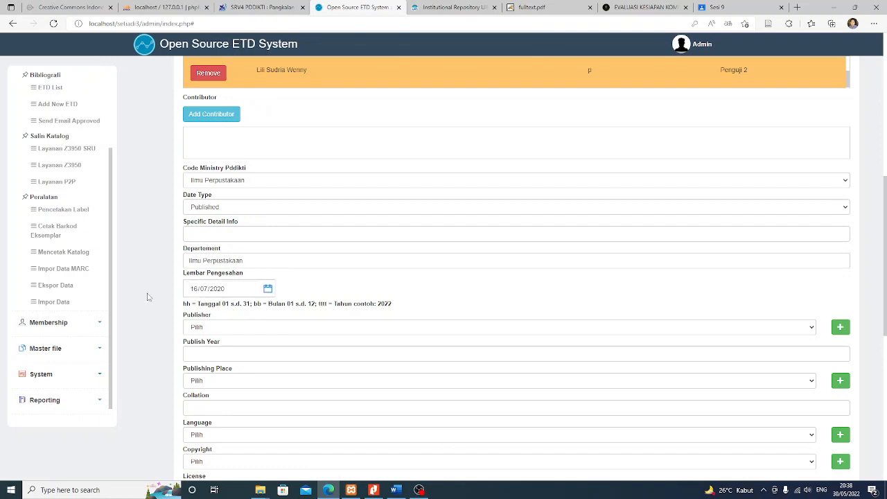
{"action": "scroll", "coordinate": [147, 296], "scroll_direction": "down", "scroll_amount": 1}
{"action": "left_click", "coordinate": [214, 260]}
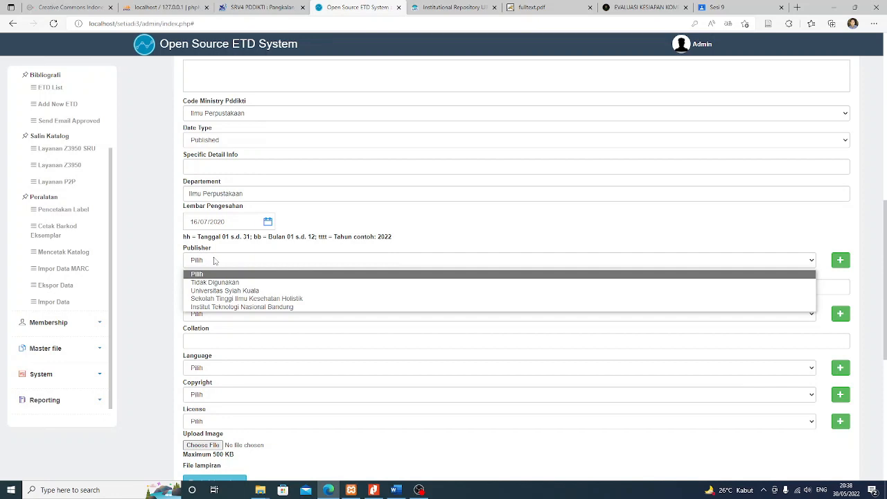
Type 'Fakultas Adab & Humaniora UIN Syarif Hidayatullah Jakarta' as a free-text publisher, verified against the repository record
{"action": "left_click", "coordinate": [136, 271]}
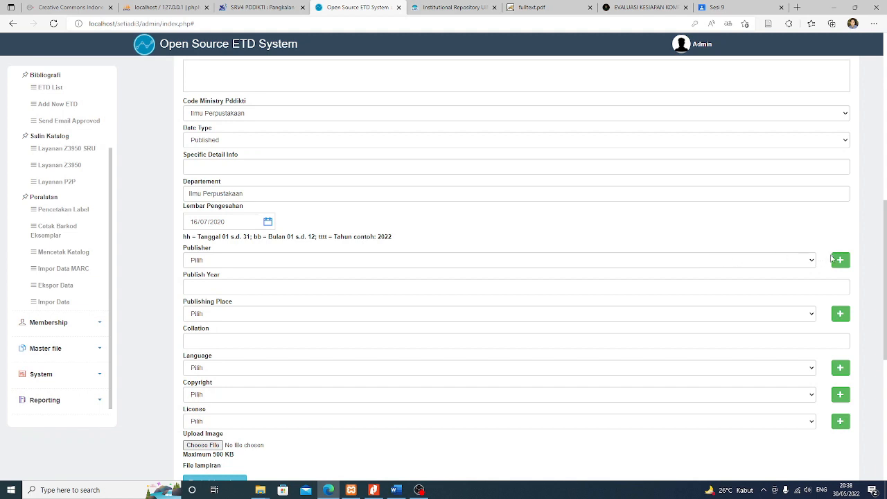
{"action": "left_click", "coordinate": [840, 261]}
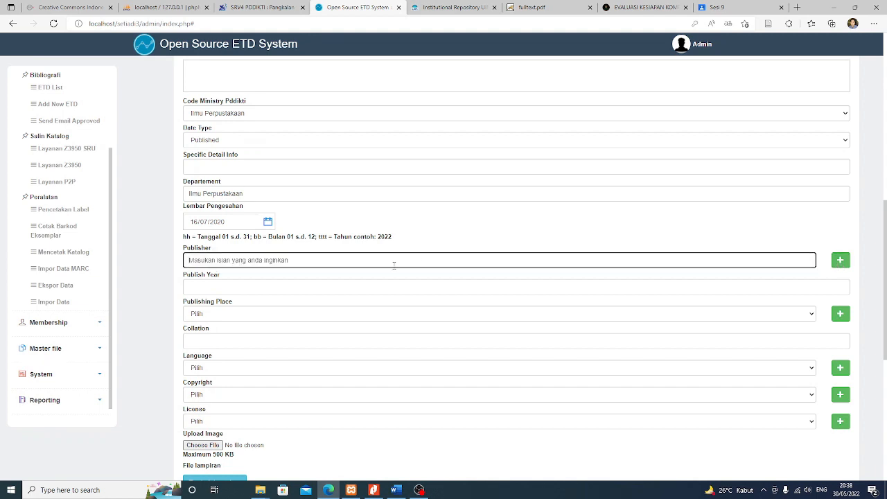
{"action": "type", "text": "Fakultas Adab "}
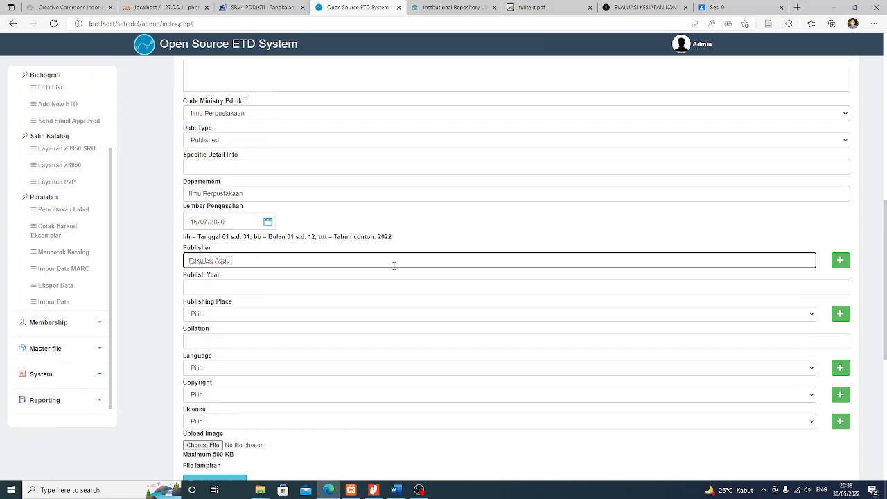
{"action": "type", "text": "& Humaniora UIN Syarif Hida"}
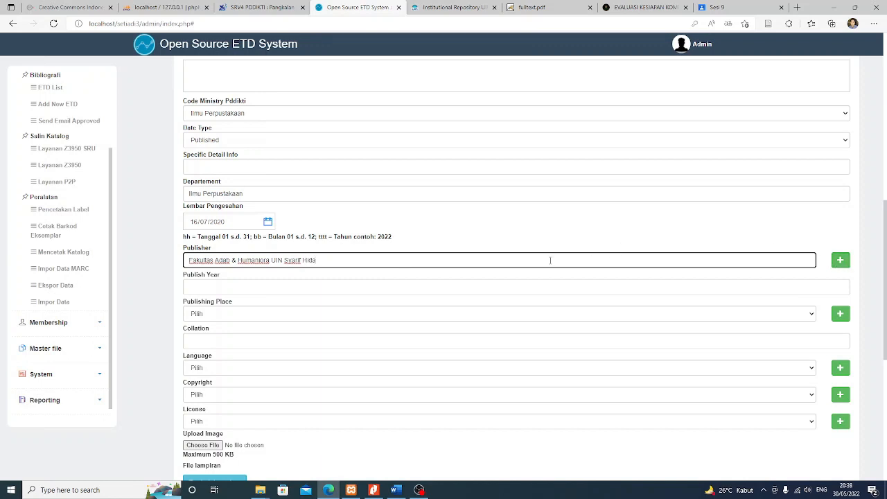
{"action": "type", "text": "yatullah Jakarta"}
{"action": "left_click", "coordinate": [452, 7]}
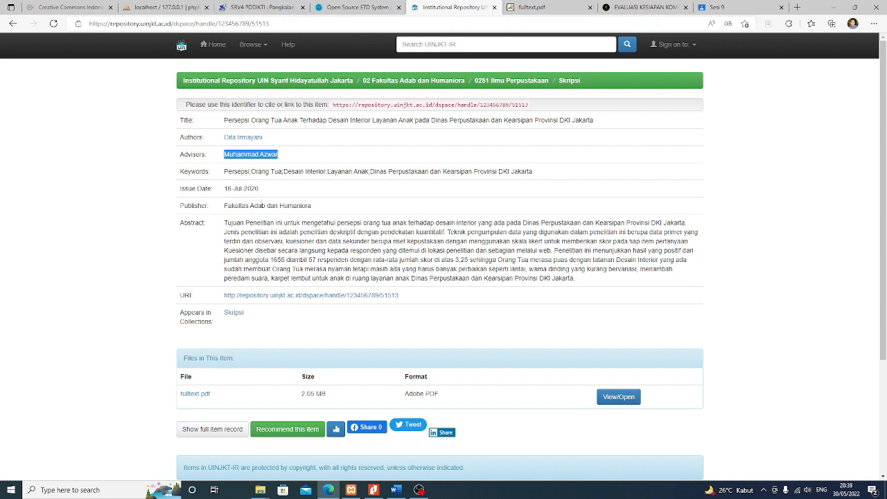
{"action": "left_click_drag", "start_coordinate": [226, 206], "coordinate": [311, 206]}
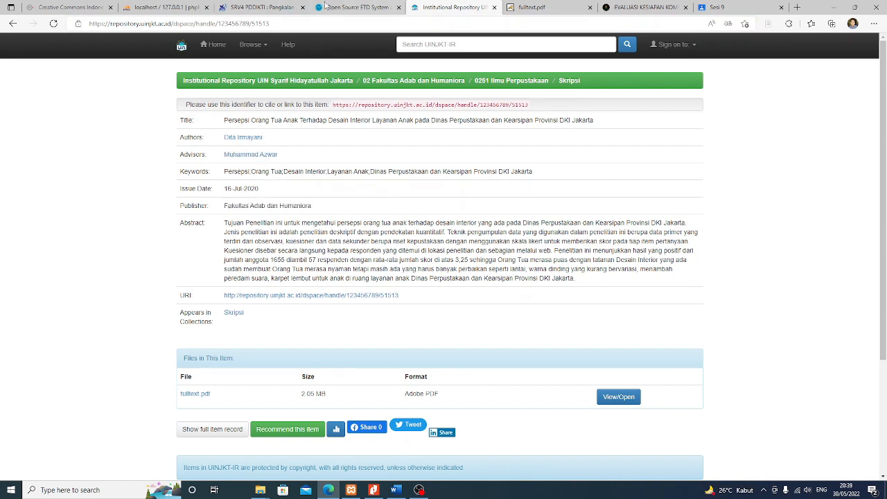
{"action": "left_click", "coordinate": [355, 7]}
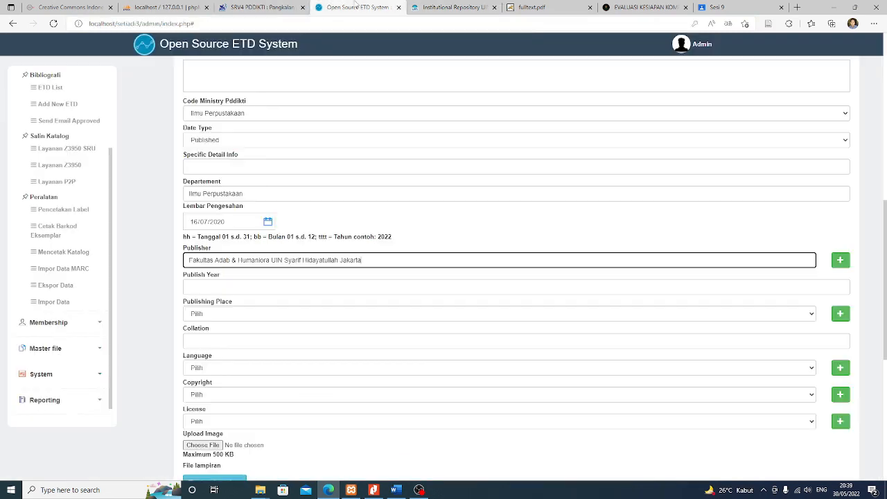
Enter Publish Year 2020 and free-text Publishing Place Tangerang Selatan
{"action": "left_click", "coordinate": [215, 288]}
{"action": "type", "text": "2020"}
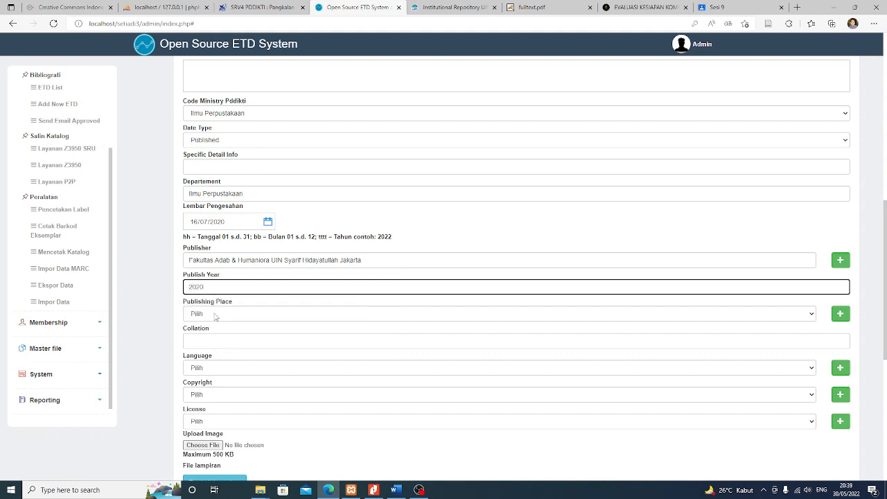
{"action": "left_click", "coordinate": [216, 315]}
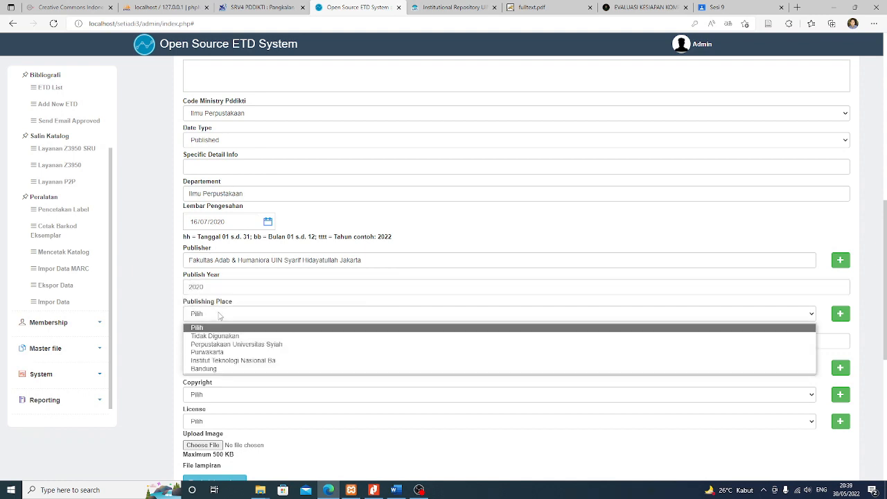
{"action": "left_click", "coordinate": [218, 314]}
{"action": "left_click", "coordinate": [219, 315]}
{"action": "left_click", "coordinate": [219, 315]}
{"action": "left_click", "coordinate": [835, 314]}
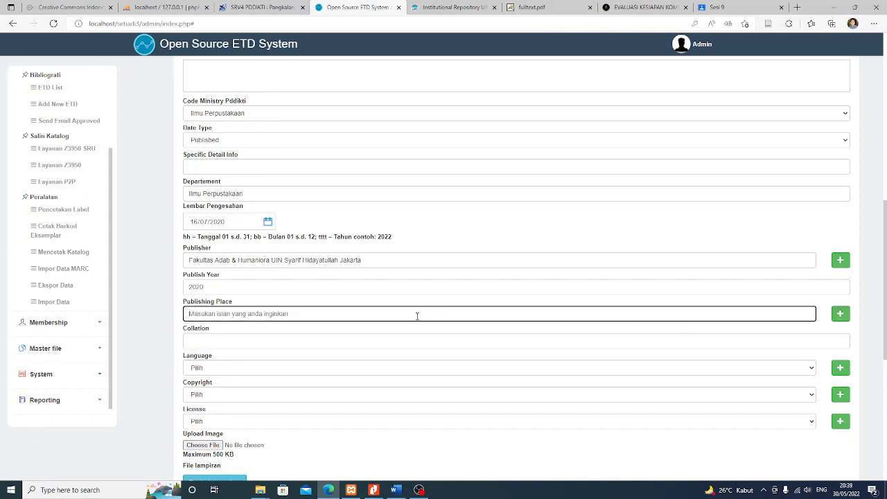
{"action": "type", "text": "Tangerang Selatan"}
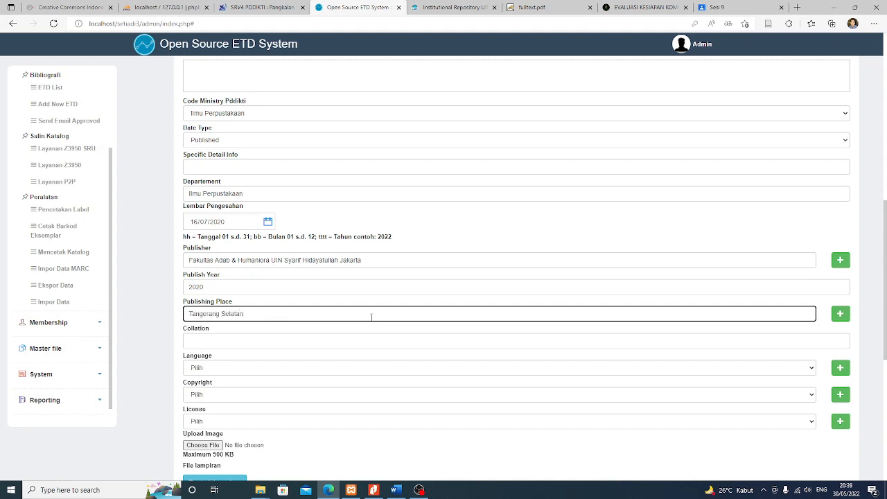
{"action": "left_click", "coordinate": [166, 341]}
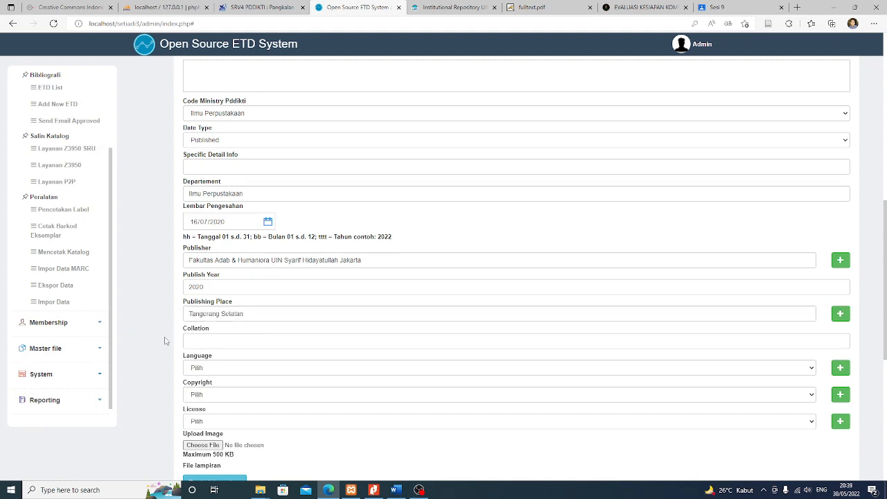
Leave the Collation field empty, dismissing its suggestions
{"action": "left_click", "coordinate": [211, 337]}
{"action": "left_click", "coordinate": [145, 327]}
{"action": "scroll", "coordinate": [158, 331], "scroll_direction": "up", "scroll_amount": 1}
{"action": "scroll", "coordinate": [162, 332], "scroll_direction": "down", "scroll_amount": 2}
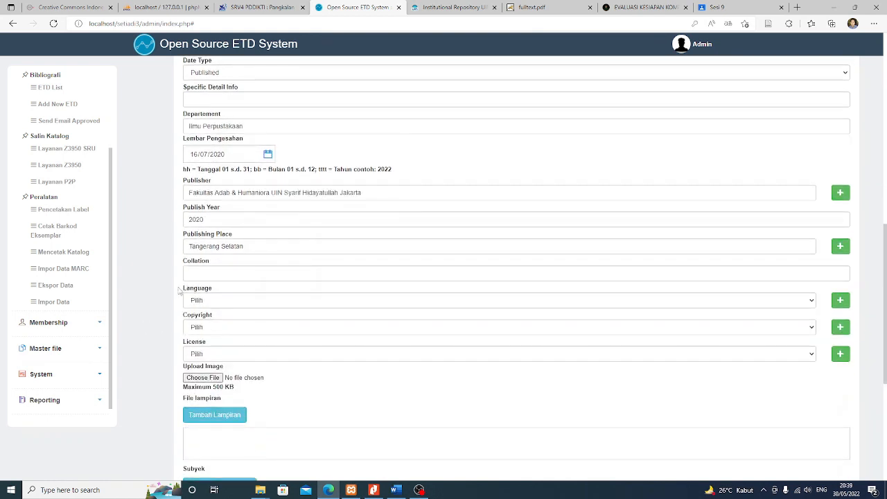
{"action": "left_click", "coordinate": [201, 273]}
{"action": "left_click", "coordinate": [146, 273]}
{"action": "scroll", "coordinate": [146, 272], "scroll_direction": "up", "scroll_amount": 1}
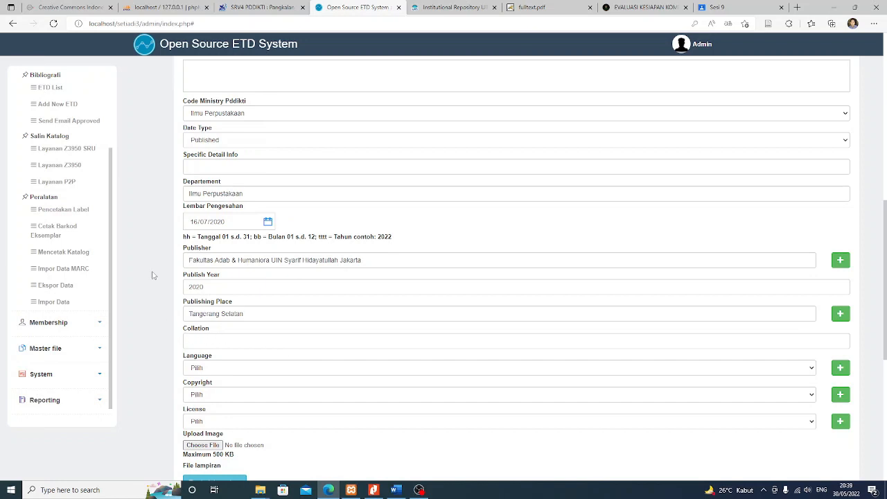
{"action": "scroll", "coordinate": [156, 325], "scroll_direction": "up", "scroll_amount": 1}
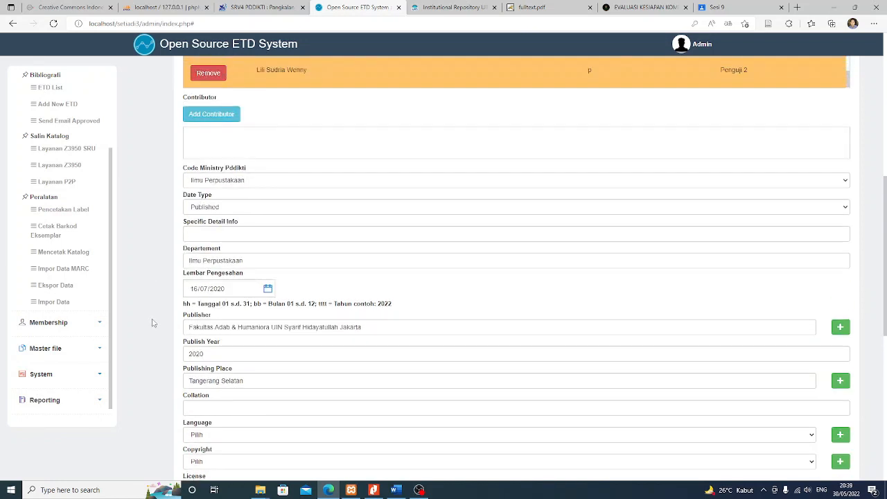
{"action": "scroll", "coordinate": [154, 323], "scroll_direction": "down", "scroll_amount": 1}
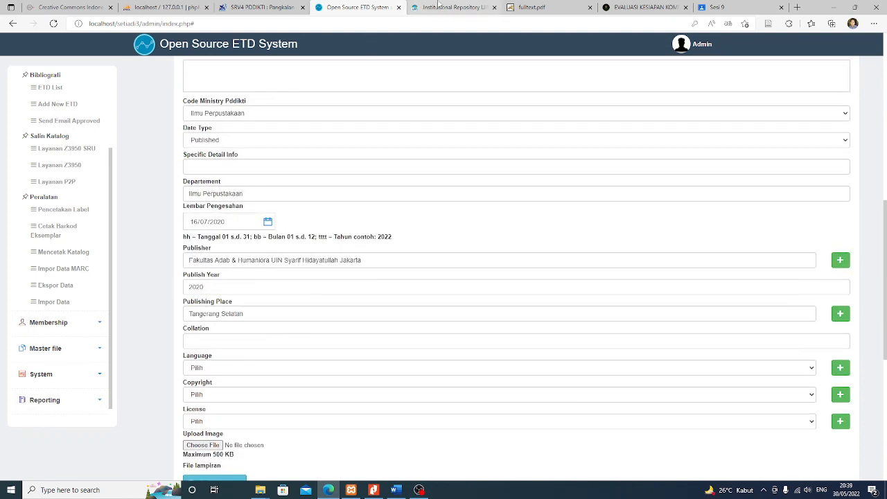
{"action": "left_click", "coordinate": [527, 8]}
{"action": "scroll", "coordinate": [507, 237], "scroll_direction": "down", "scroll_amount": 10}
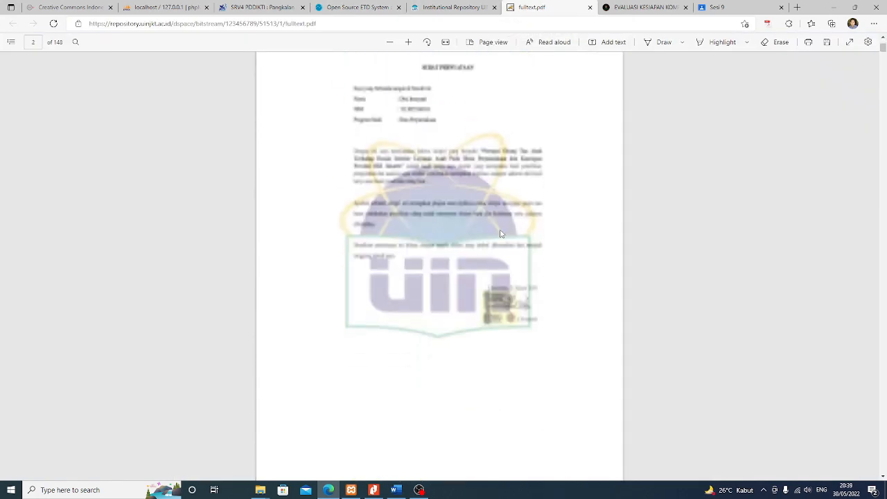
{"action": "scroll", "coordinate": [491, 235], "scroll_direction": "down", "scroll_amount": 5}
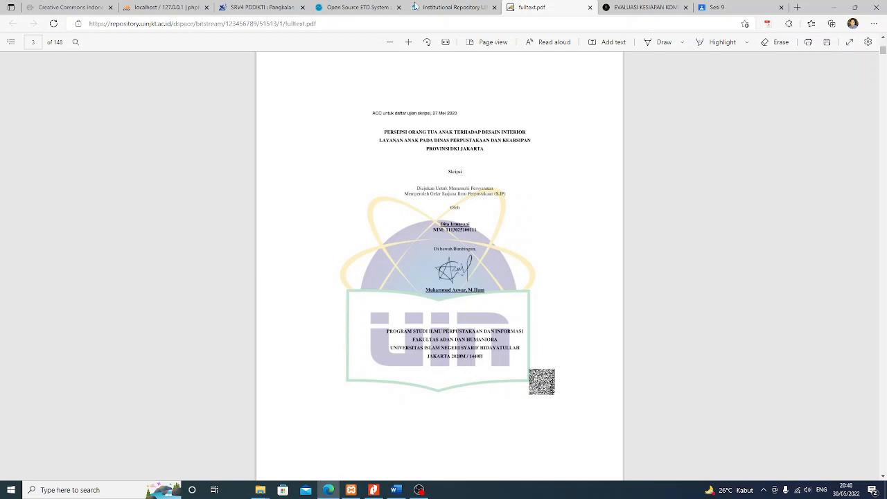
{"action": "left_click", "coordinate": [372, 6]}
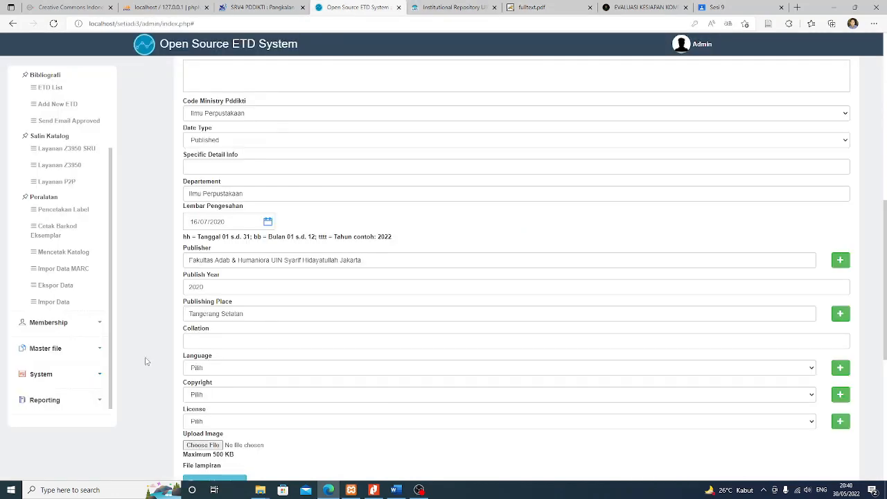
Choose Indonesia in the thesis Language dropdown
{"action": "scroll", "coordinate": [162, 355], "scroll_direction": "down", "scroll_amount": 1}
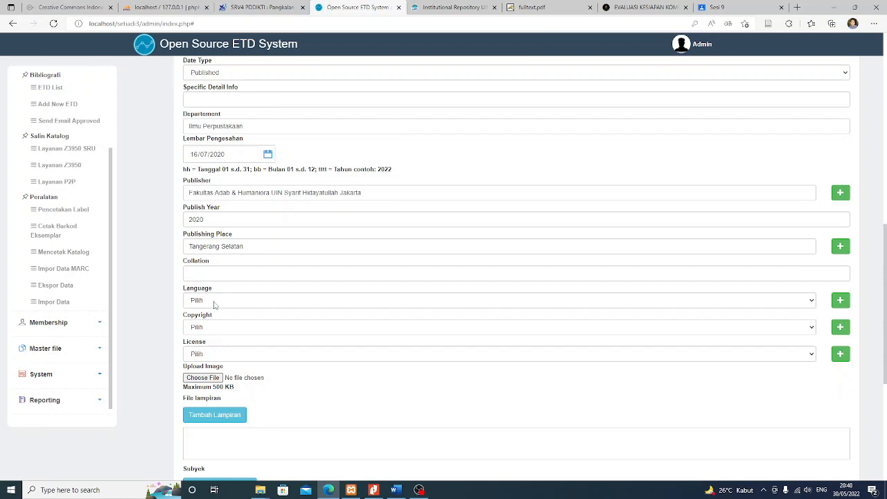
{"action": "left_click", "coordinate": [268, 304]}
{"action": "left_click", "coordinate": [219, 302]}
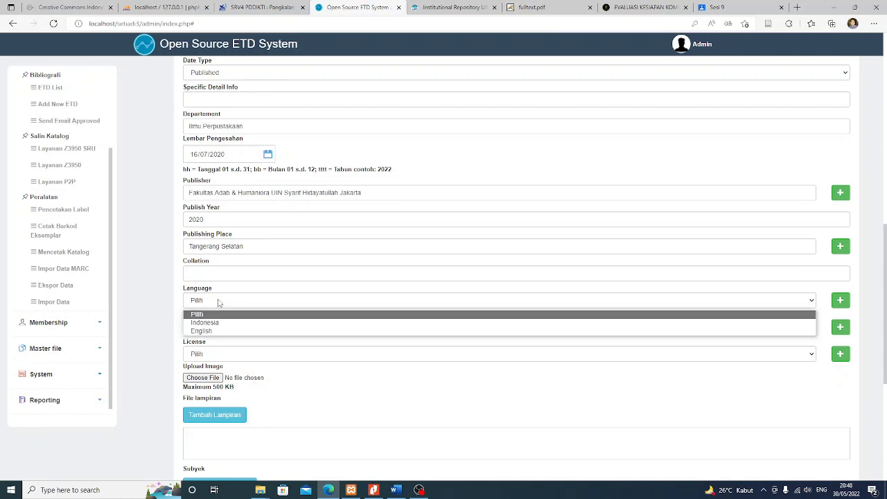
{"action": "left_click", "coordinate": [215, 323]}
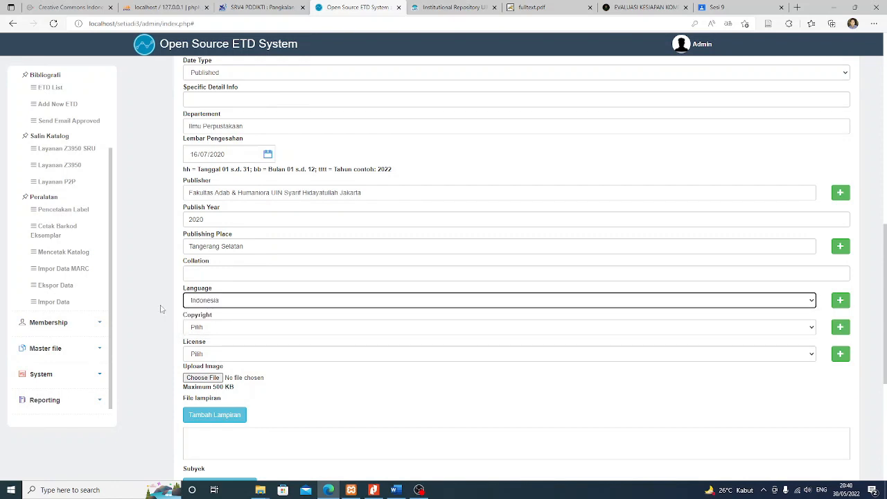
{"action": "scroll", "coordinate": [143, 312], "scroll_direction": "up", "scroll_amount": 1}
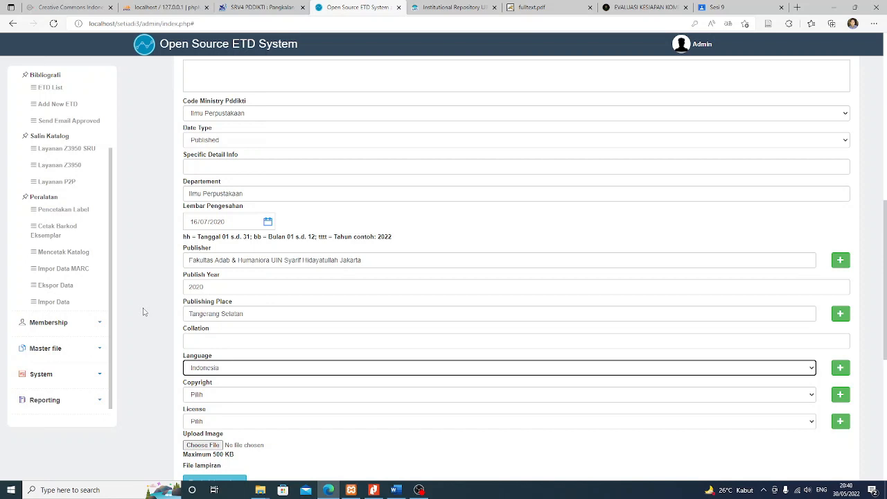
{"action": "scroll", "coordinate": [145, 312], "scroll_direction": "down", "scroll_amount": 1}
{"action": "left_click", "coordinate": [205, 328]}
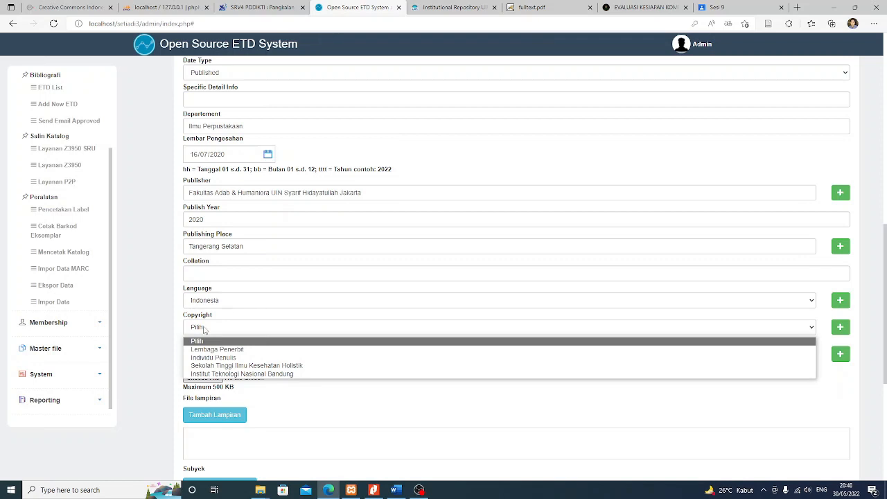
Enter 'UIN Syarif Hidayatullah Jakarta' as a new free-text Copyright value
{"action": "left_click", "coordinate": [204, 330]}
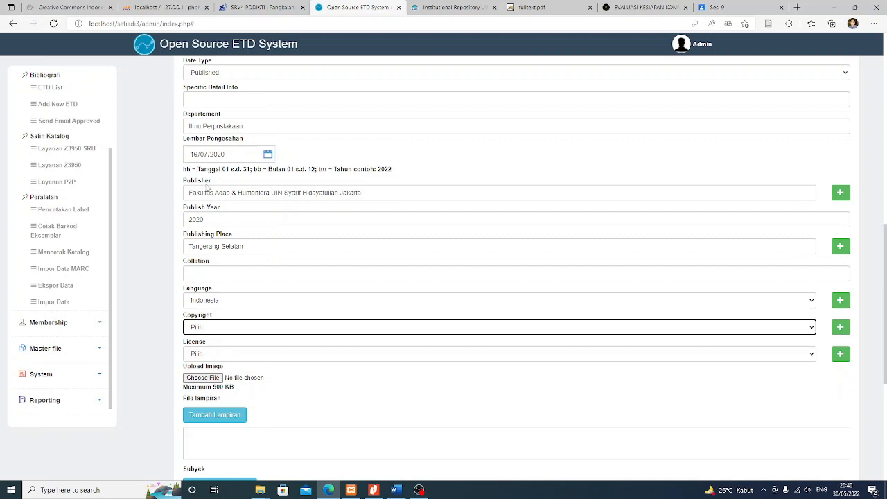
{"action": "left_click", "coordinate": [840, 328]}
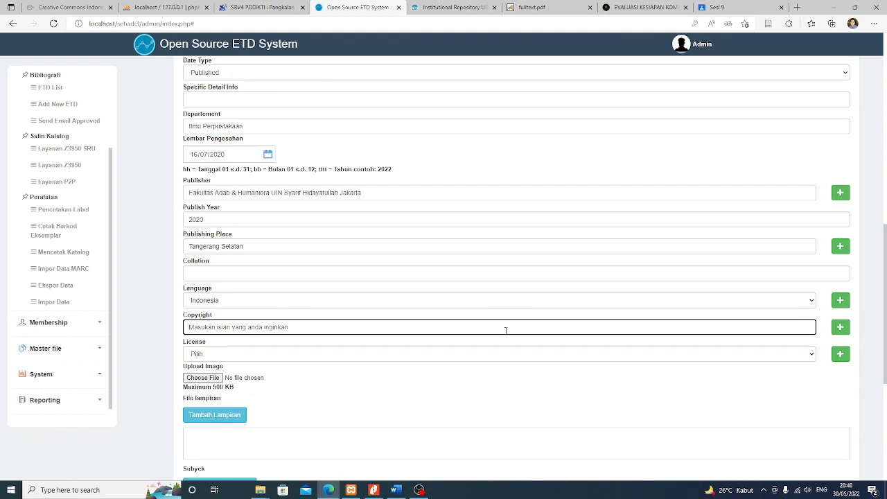
{"action": "type", "text": "UIN Syarif Hidayatul"}
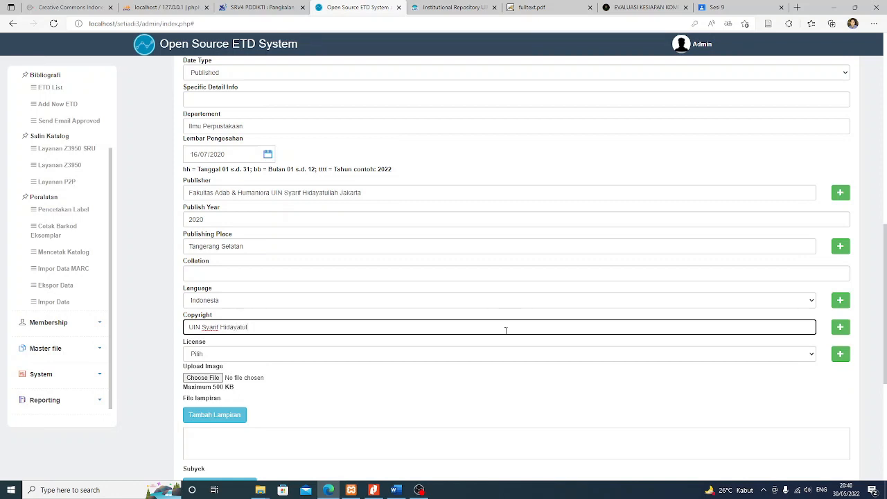
{"action": "type", "text": "Jakarta"}
{"action": "left_click", "coordinate": [138, 354]}
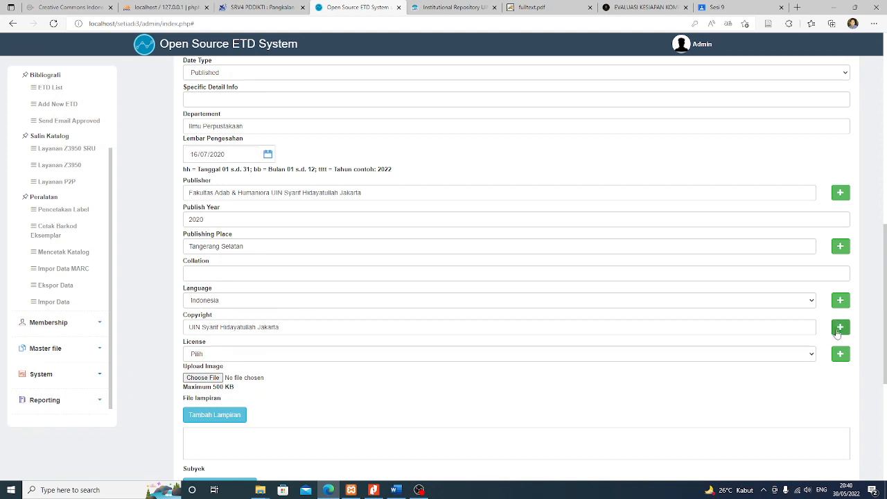
Look through the License dropdown without choosing a licence
{"action": "left_click", "coordinate": [226, 357]}
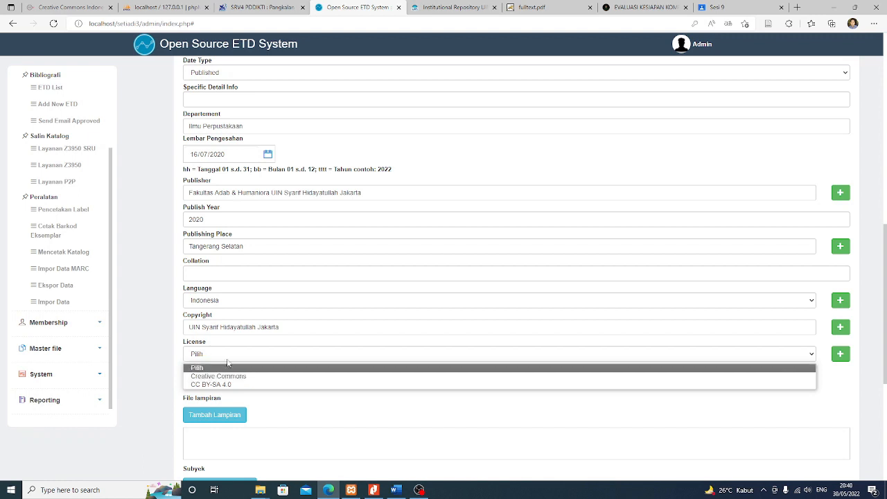
{"action": "left_click", "coordinate": [229, 357]}
{"action": "left_click", "coordinate": [230, 358]}
{"action": "left_click", "coordinate": [229, 357]}
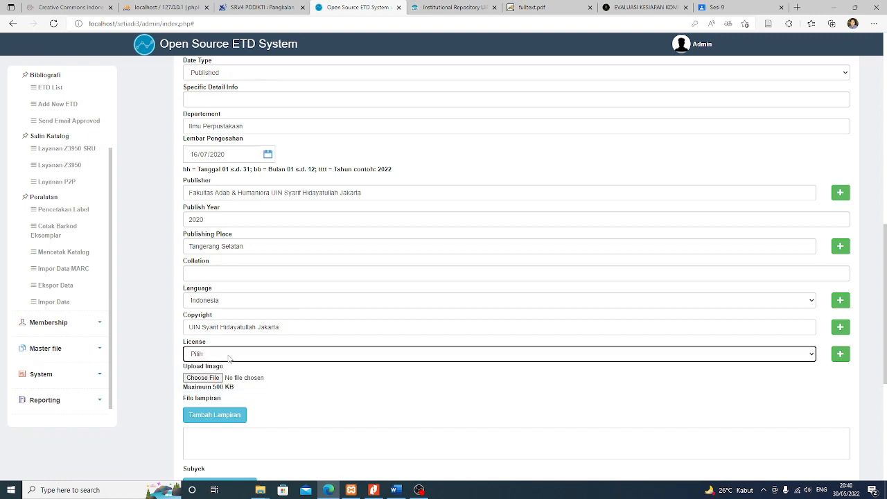
{"action": "left_click", "coordinate": [228, 357]}
{"action": "left_click", "coordinate": [229, 357]}
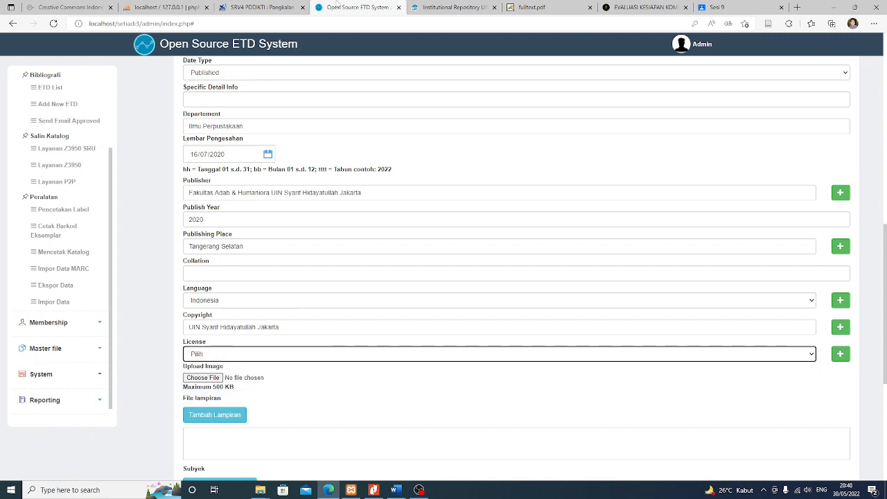
Review the DSpace thesis record, then bring up the Creative Commons Indonesia licence list
{"action": "left_click", "coordinate": [438, 7]}
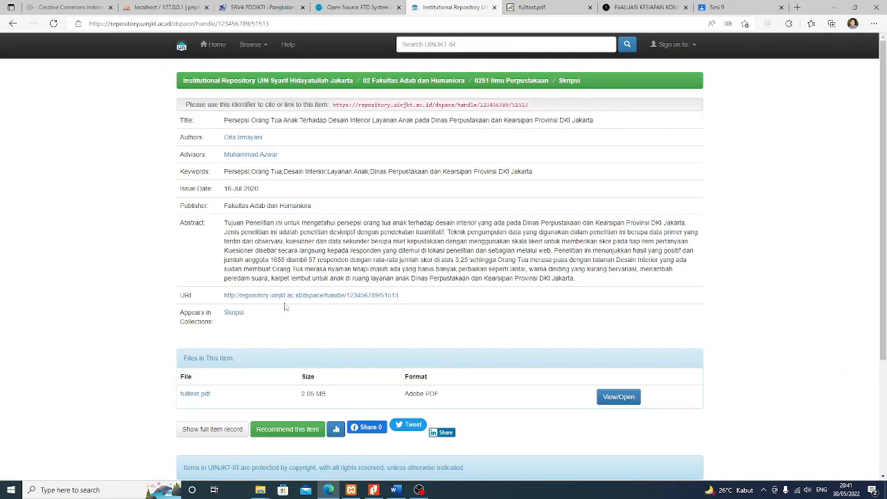
{"action": "scroll", "coordinate": [294, 316], "scroll_direction": "down", "scroll_amount": 1}
{"action": "scroll", "coordinate": [305, 323], "scroll_direction": "up", "scroll_amount": 1}
{"action": "scroll", "coordinate": [360, 166], "scroll_direction": "down", "scroll_amount": 1}
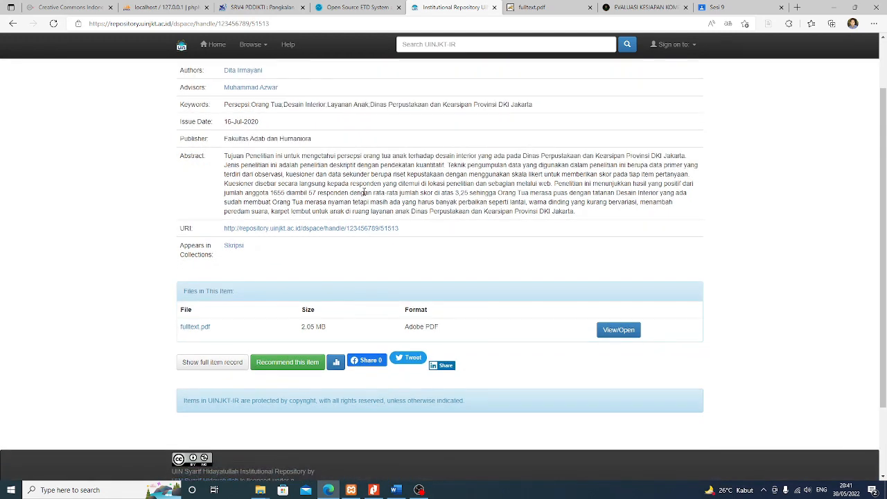
{"action": "scroll", "coordinate": [363, 193], "scroll_direction": "up", "scroll_amount": 1}
{"action": "scroll", "coordinate": [365, 197], "scroll_direction": "down", "scroll_amount": 1}
{"action": "scroll", "coordinate": [365, 201], "scroll_direction": "up", "scroll_amount": 1}
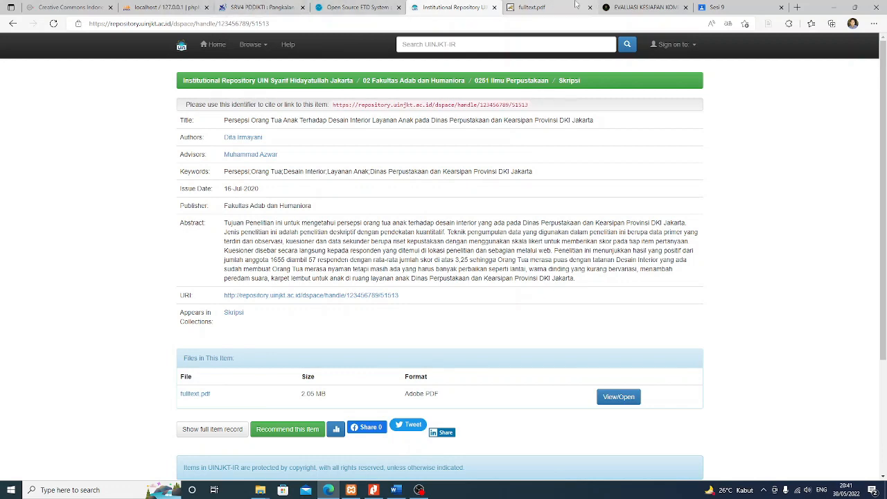
{"action": "left_click", "coordinate": [73, 7]}
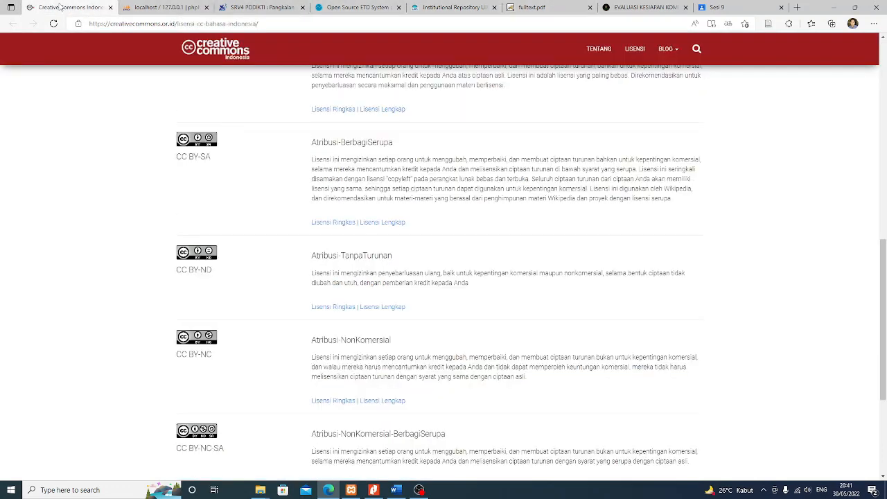
{"action": "scroll", "coordinate": [95, 68], "scroll_direction": "up", "scroll_amount": 1}
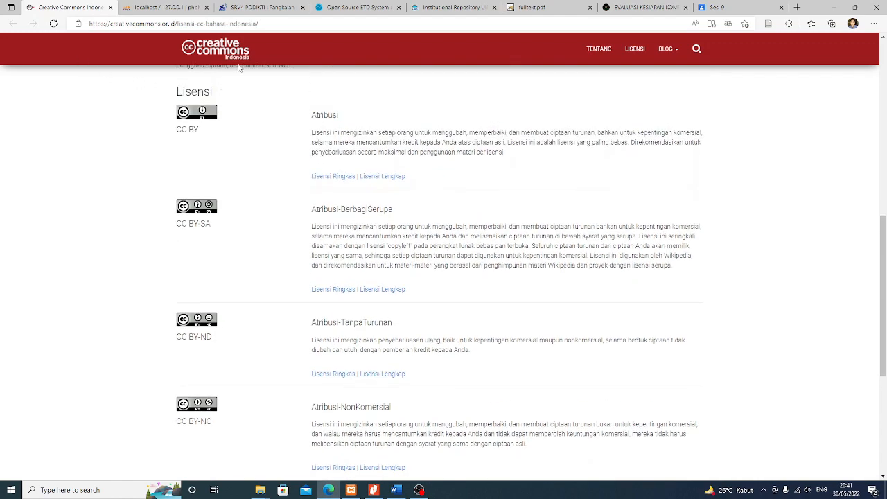
{"action": "scroll", "coordinate": [228, 242], "scroll_direction": "down", "scroll_amount": 3}
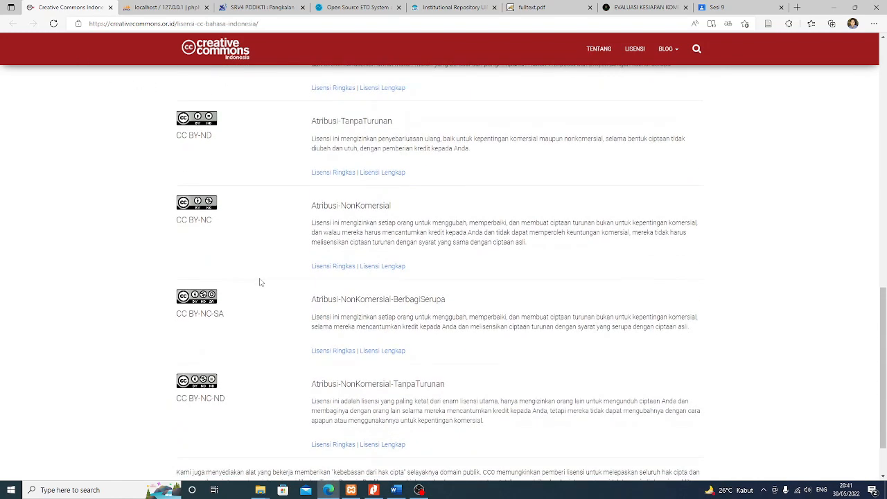
{"action": "scroll", "coordinate": [263, 280], "scroll_direction": "up", "scroll_amount": 2}
{"action": "scroll", "coordinate": [263, 280], "scroll_direction": "up", "scroll_amount": 3}
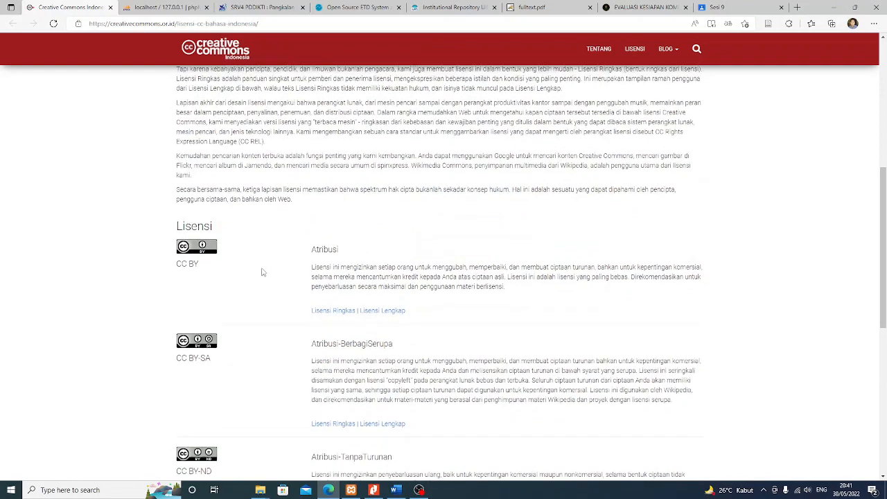
{"action": "scroll", "coordinate": [243, 277], "scroll_direction": "down", "scroll_amount": 2}
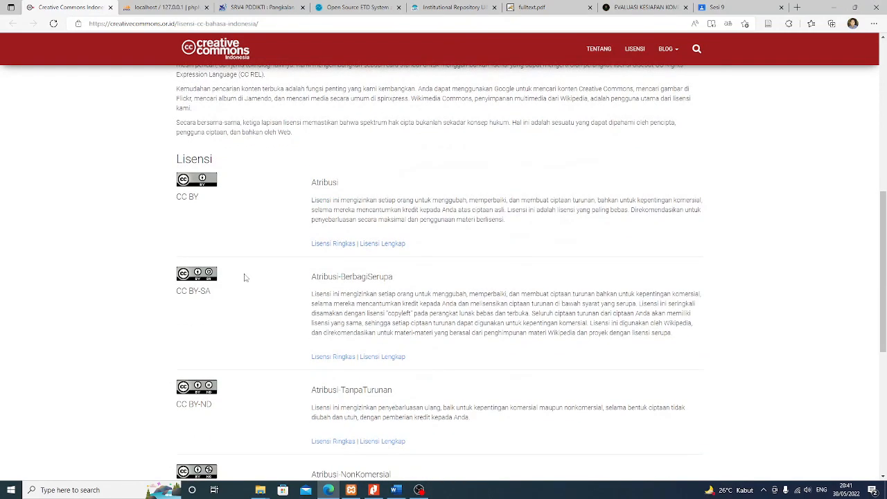
{"action": "scroll", "coordinate": [246, 285], "scroll_direction": "down", "scroll_amount": 3}
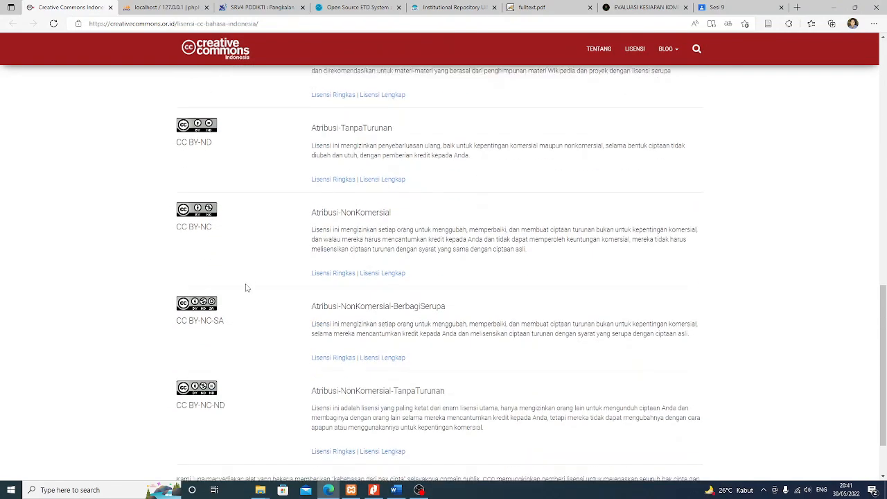
{"action": "scroll", "coordinate": [247, 288], "scroll_direction": "down", "scroll_amount": 1}
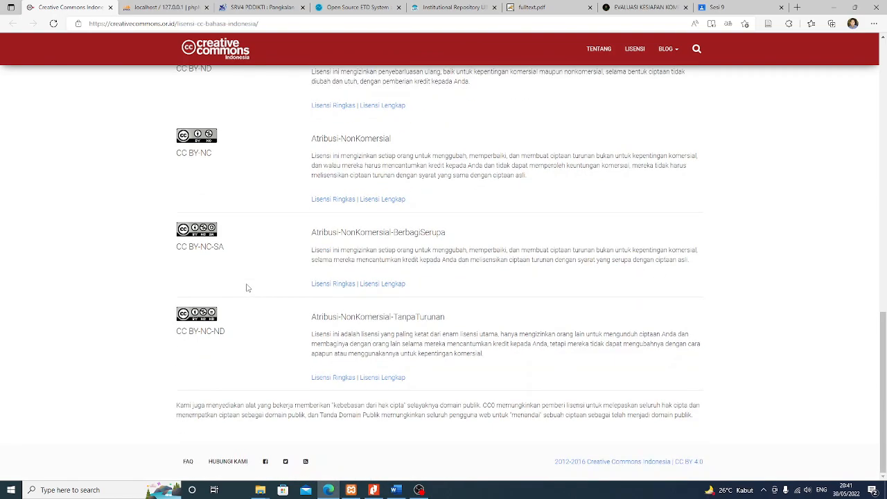
{"action": "scroll", "coordinate": [248, 288], "scroll_direction": "up", "scroll_amount": 7}
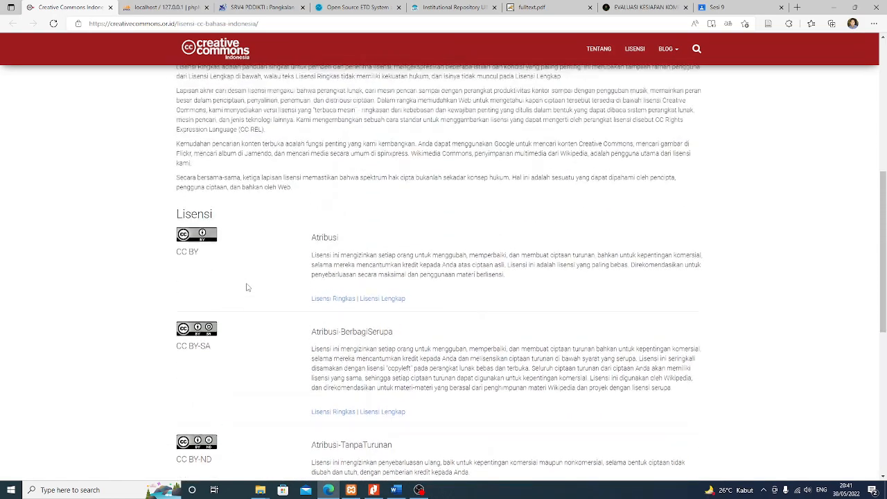
{"action": "scroll", "coordinate": [248, 287], "scroll_direction": "up", "scroll_amount": 2}
{"action": "scroll", "coordinate": [247, 287], "scroll_direction": "down", "scroll_amount": 4}
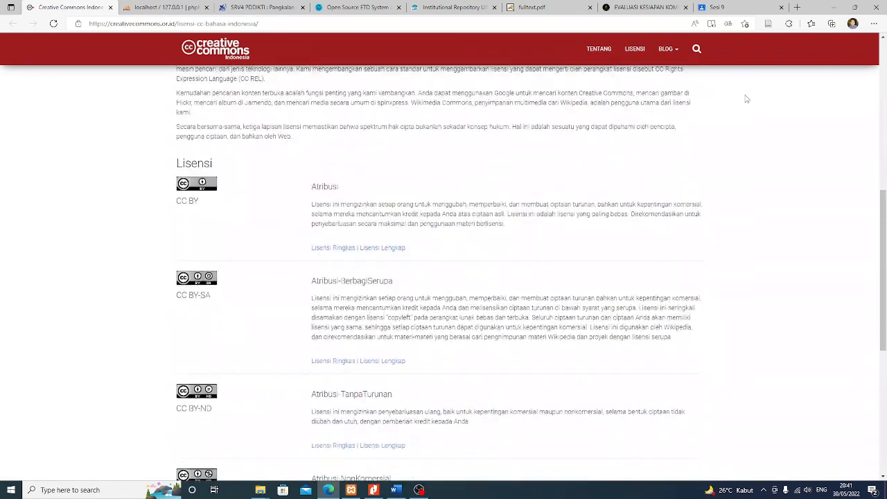
Open the Insaniyat journal home page in a new browser tab
{"action": "left_click", "coordinate": [796, 7]}
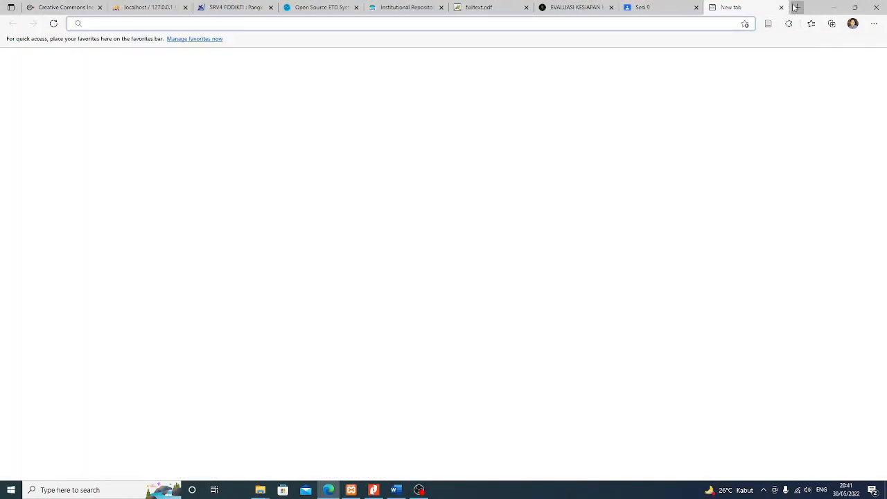
{"action": "type", "text": "journal"}
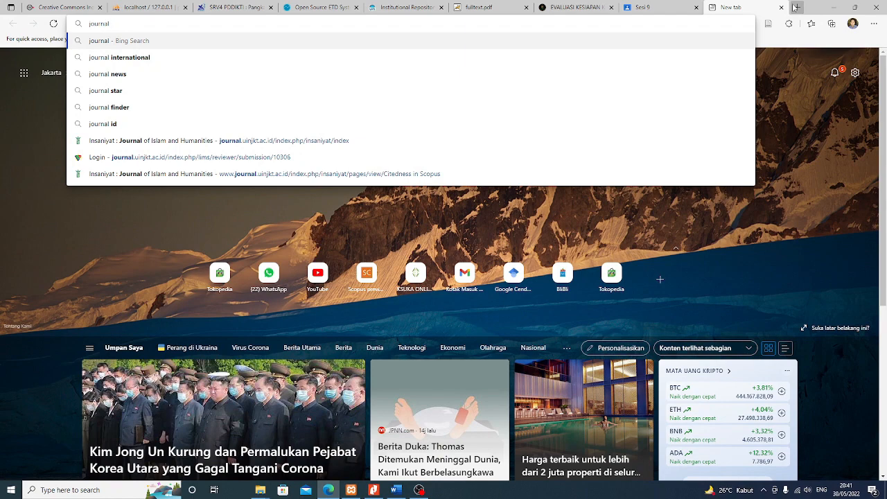
{"action": "left_click", "coordinate": [335, 143]}
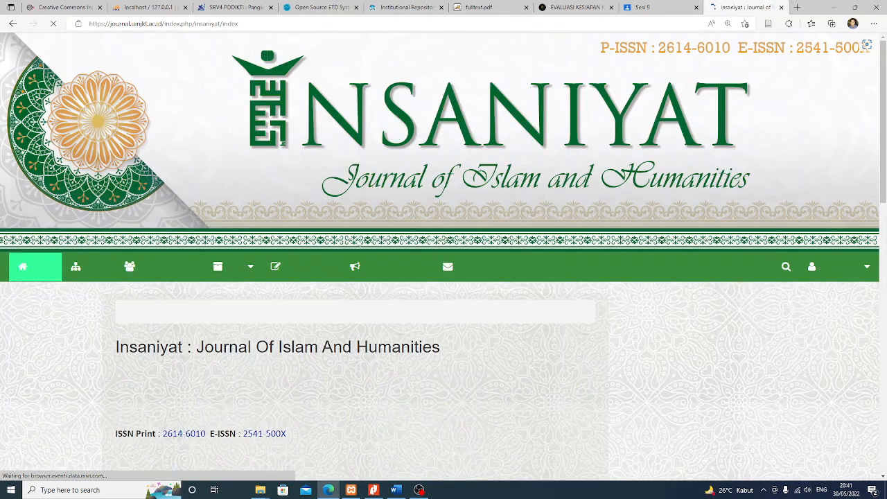
Select the journal's (CC BY-NC-SA 4.0) licence label in the page footer
{"action": "scroll", "coordinate": [498, 334], "scroll_direction": "down", "scroll_amount": 4}
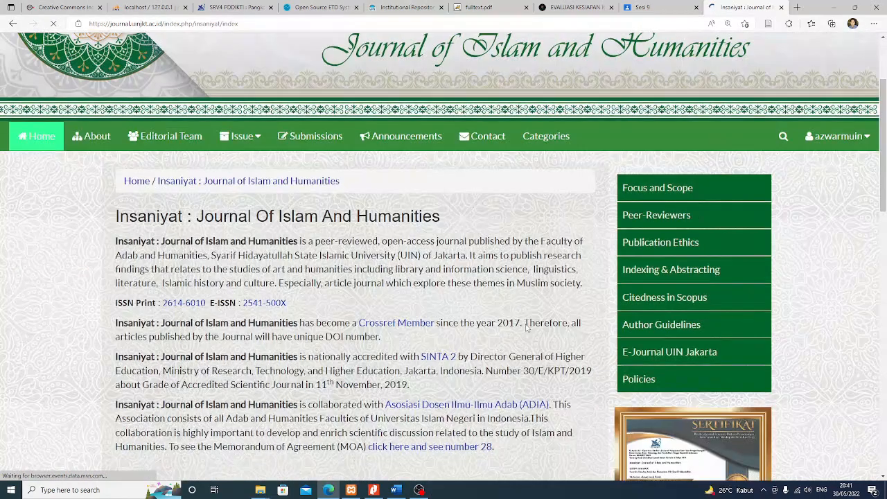
{"action": "scroll", "coordinate": [529, 328], "scroll_direction": "down", "scroll_amount": 5}
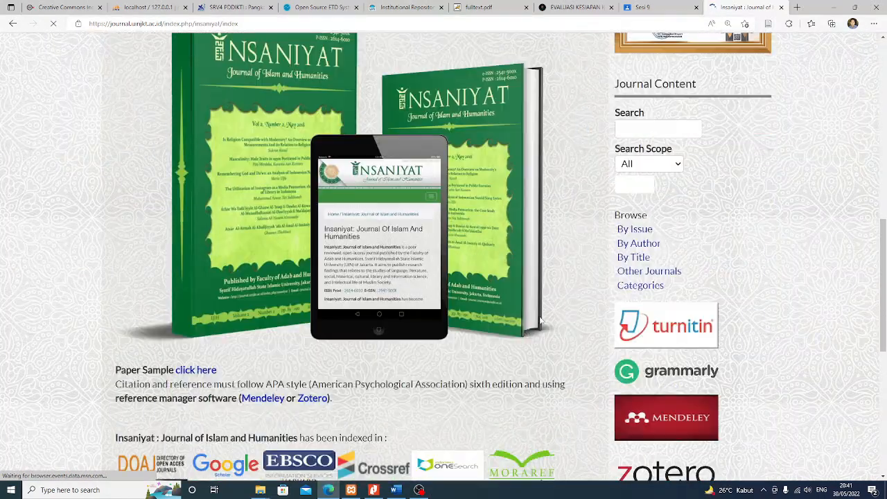
{"action": "scroll", "coordinate": [538, 316], "scroll_direction": "down", "scroll_amount": 6}
{"action": "scroll", "coordinate": [404, 281], "scroll_direction": "up", "scroll_amount": 2}
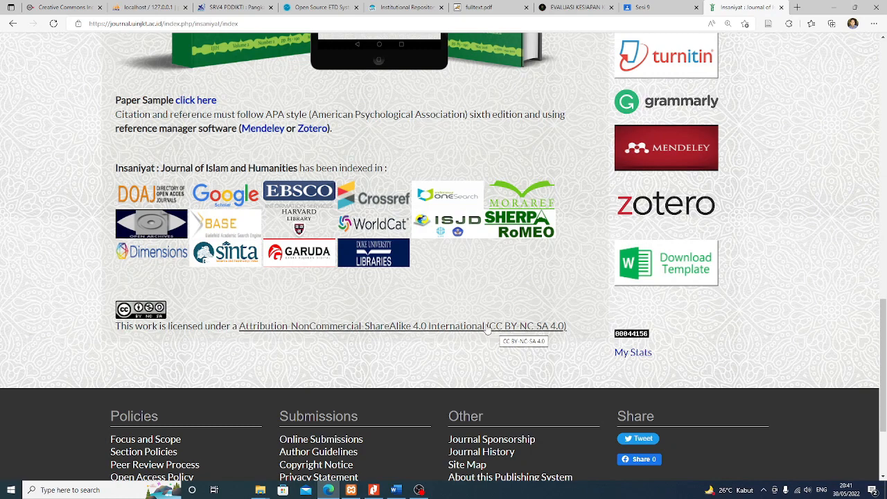
{"action": "left_click_drag", "start_coordinate": [569, 327], "coordinate": [491, 328]}
{"action": "key", "text": "ctrl+c"}
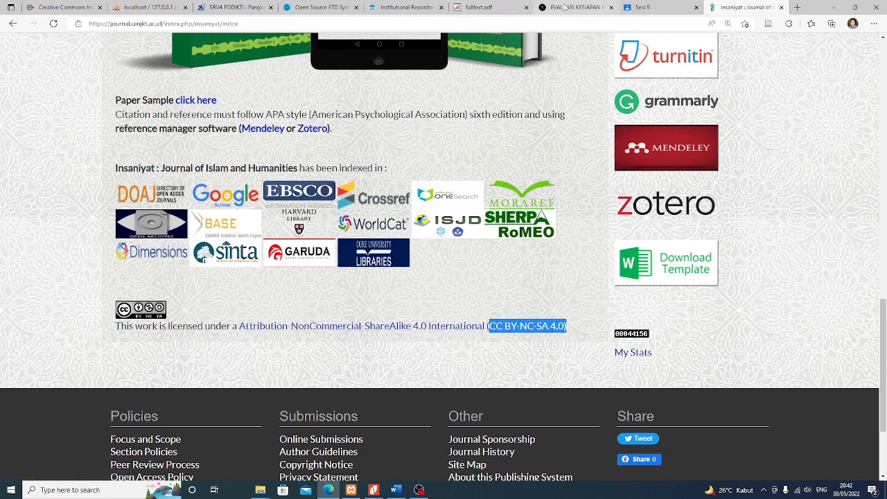
Set the thesis License to a newly entered value, CC BY-NC-SA 4.0
{"action": "left_click", "coordinate": [303, 7]}
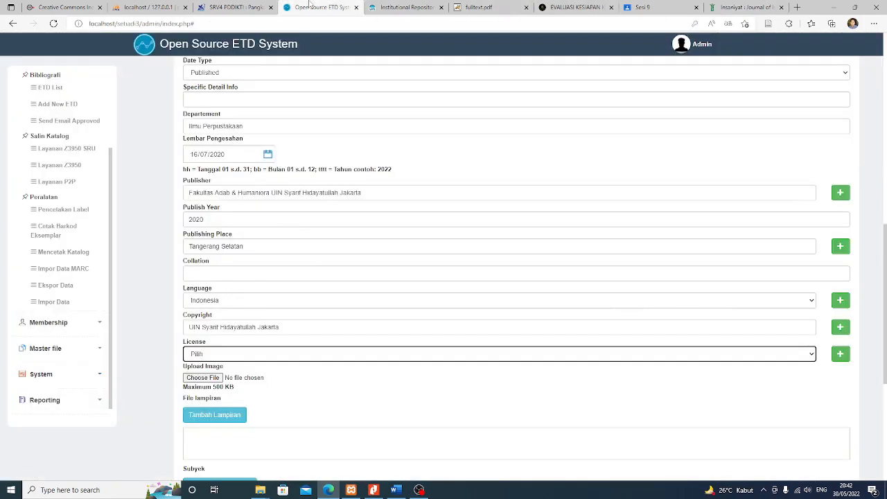
{"action": "left_click", "coordinate": [204, 355]}
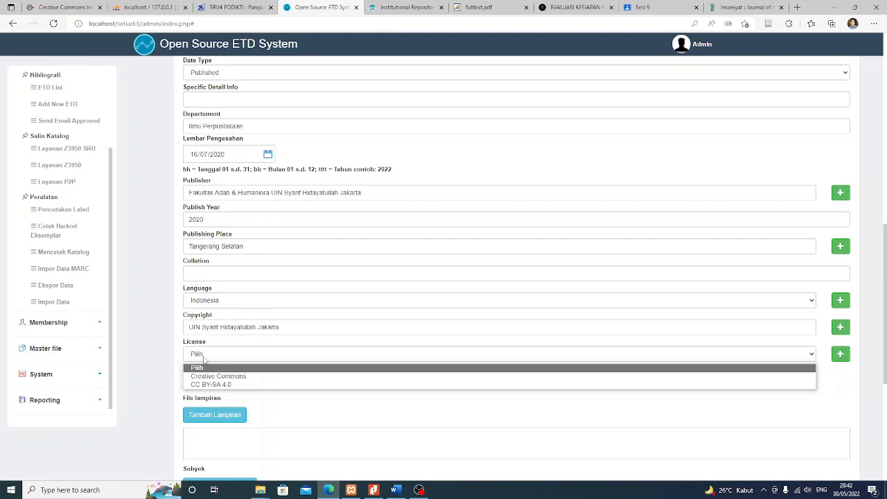
{"action": "left_click", "coordinate": [206, 359]}
{"action": "left_click", "coordinate": [840, 354]}
{"action": "left_click", "coordinate": [358, 358]}
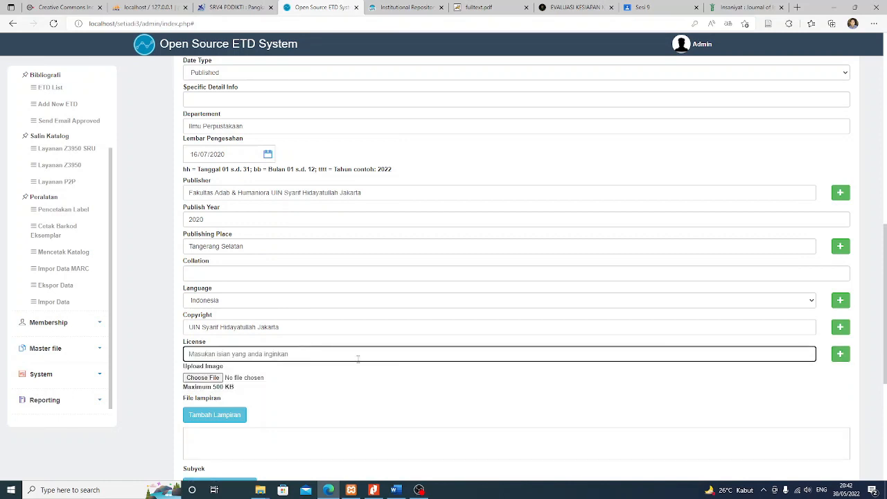
{"action": "key", "text": "ctrl+v"}
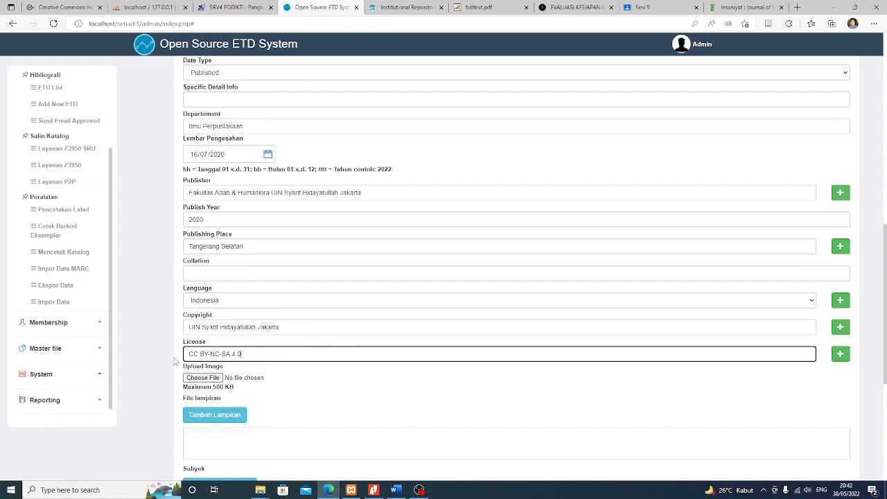
{"action": "left_click", "coordinate": [144, 370]}
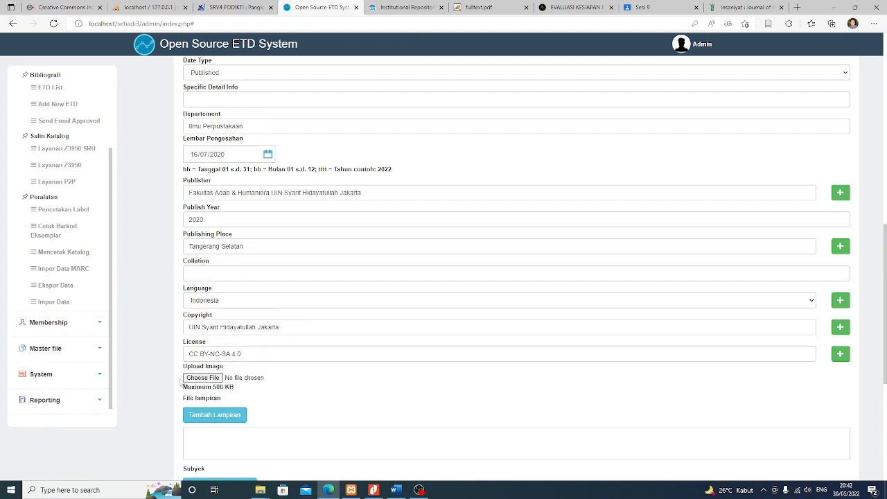
{"action": "scroll", "coordinate": [138, 365], "scroll_direction": "down", "scroll_amount": 1}
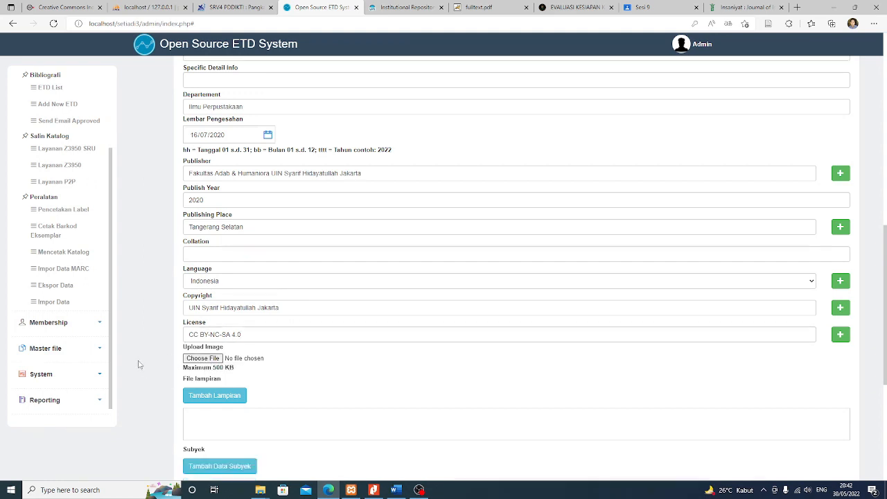
{"action": "scroll", "coordinate": [139, 365], "scroll_direction": "up", "scroll_amount": 5}
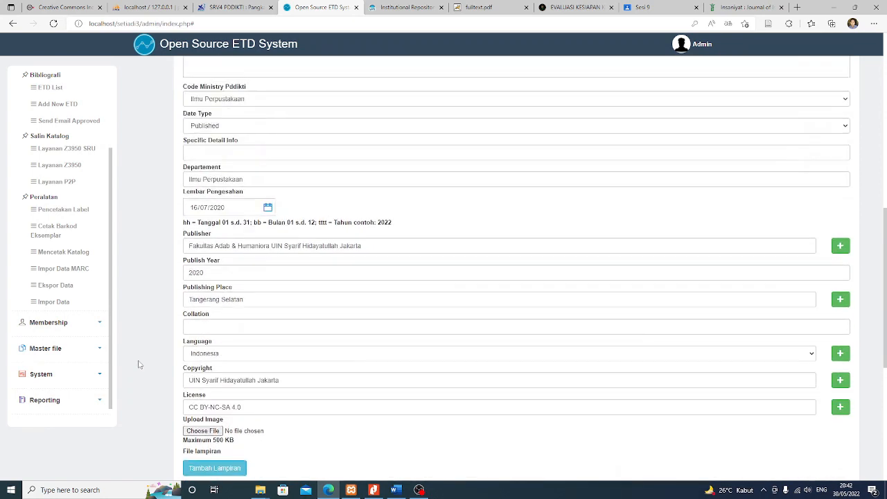
{"action": "scroll", "coordinate": [139, 365], "scroll_direction": "up", "scroll_amount": 3}
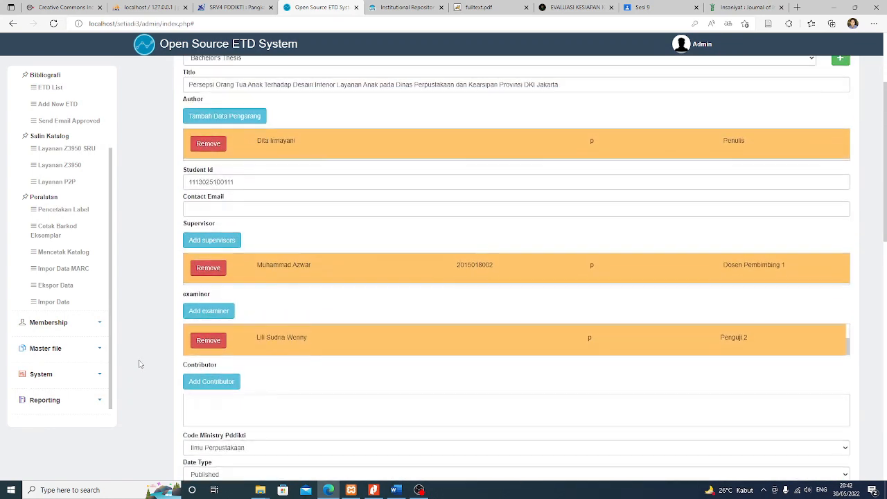
{"action": "scroll", "coordinate": [138, 364], "scroll_direction": "down", "scroll_amount": 4}
{"action": "scroll", "coordinate": [138, 364], "scroll_direction": "down", "scroll_amount": 4}
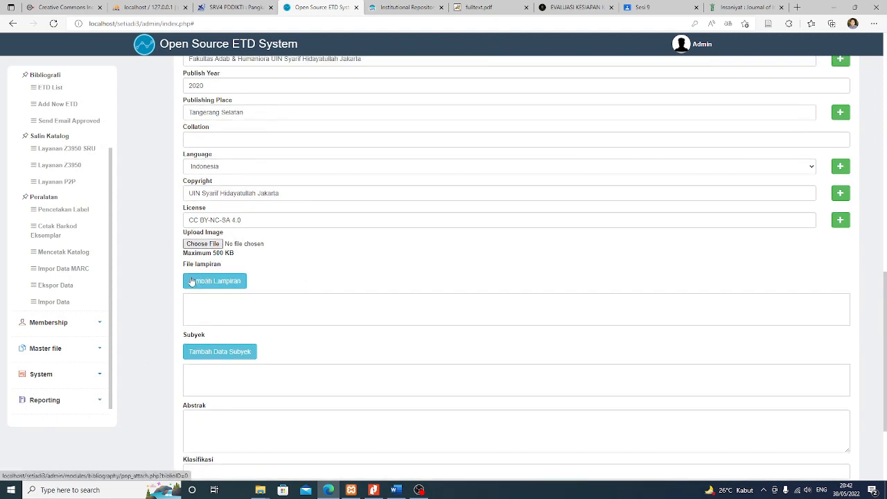
{"action": "scroll", "coordinate": [192, 280], "scroll_direction": "up", "scroll_amount": 1}
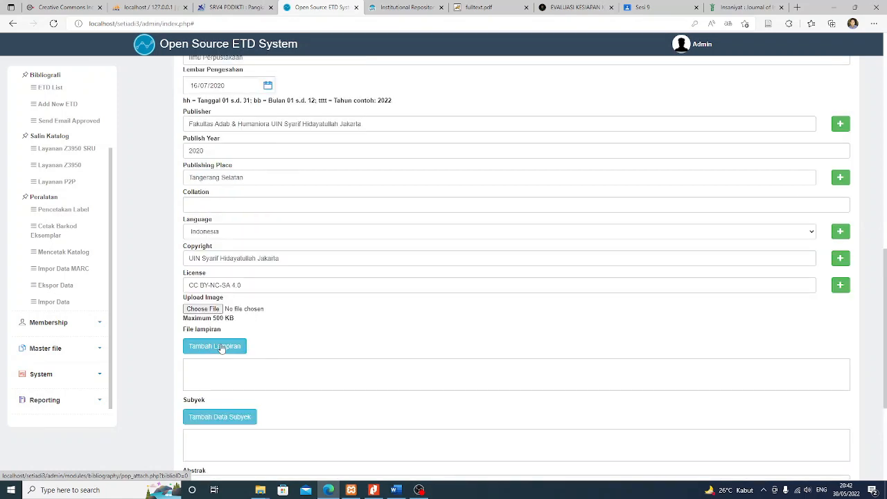
Start a new Lampiran Berkas attachment titled 'Fullteks'
{"action": "left_click", "coordinate": [220, 347]}
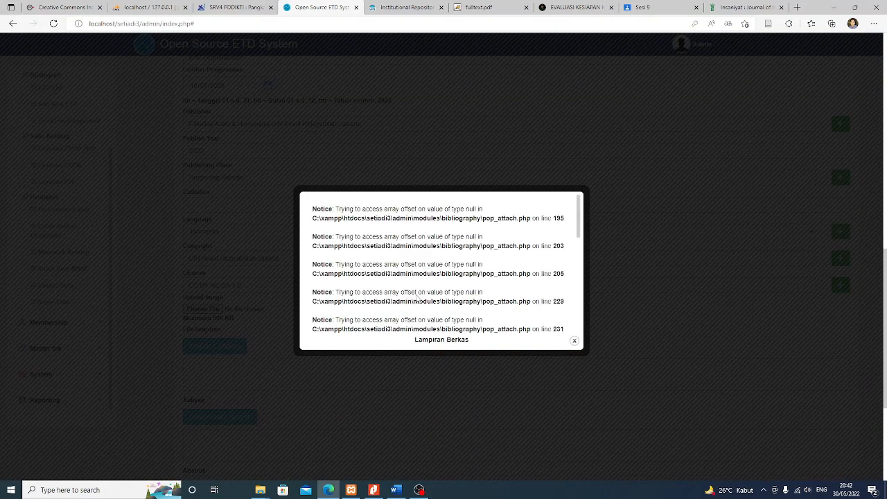
{"action": "scroll", "coordinate": [451, 262], "scroll_direction": "down", "scroll_amount": 3}
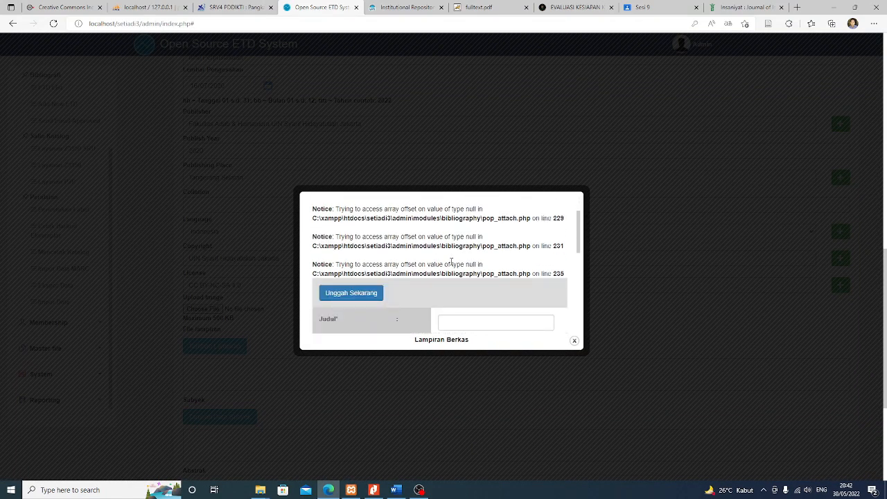
{"action": "scroll", "coordinate": [452, 264], "scroll_direction": "up", "scroll_amount": 2}
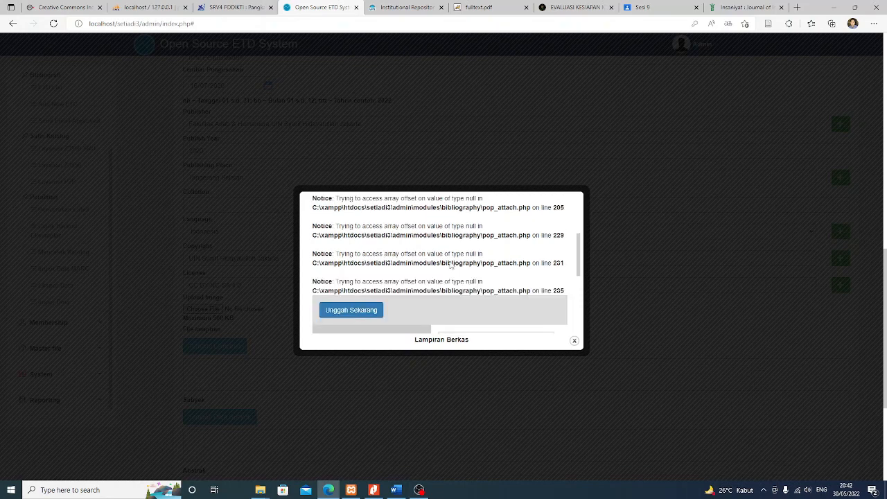
{"action": "scroll", "coordinate": [451, 264], "scroll_direction": "down", "scroll_amount": 3}
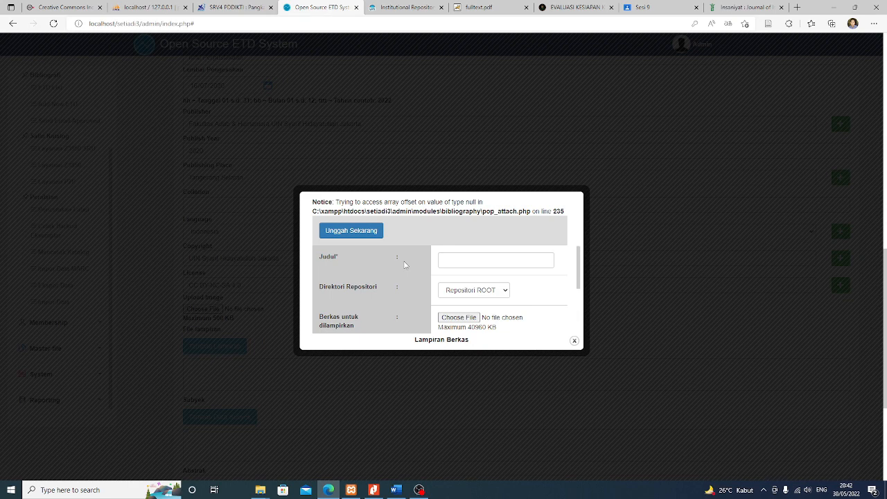
{"action": "scroll", "coordinate": [467, 238], "scroll_direction": "down", "scroll_amount": 1}
{"action": "left_click", "coordinate": [481, 243]}
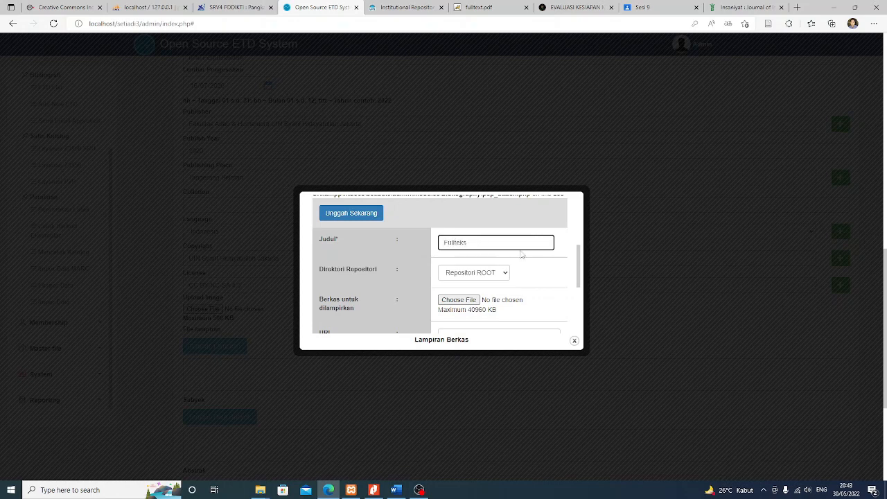
{"action": "scroll", "coordinate": [489, 276], "scroll_direction": "down", "scroll_amount": 1}
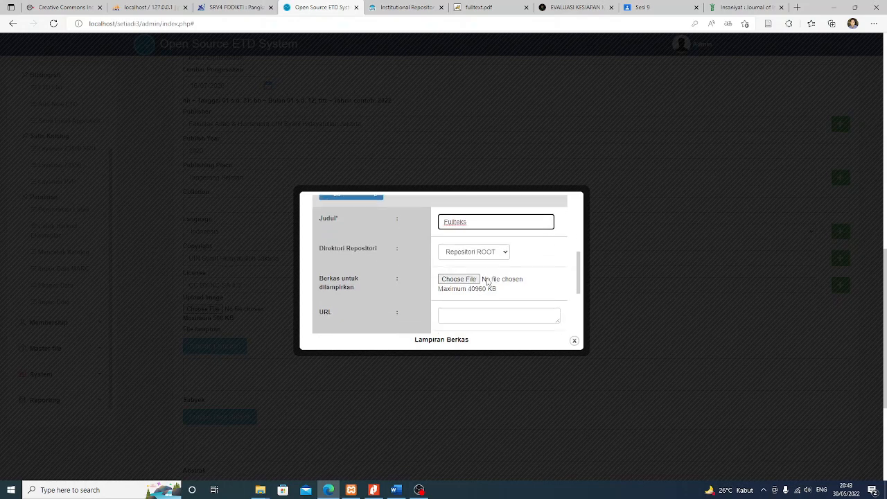
{"action": "scroll", "coordinate": [488, 280], "scroll_direction": "down", "scroll_amount": 1}
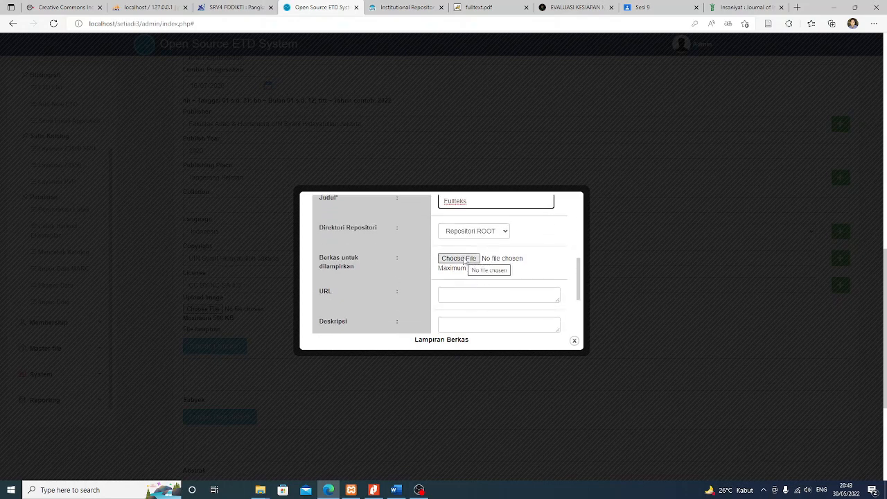
Choose skripsi_dita.pdf from Documents as the attachment file
{"action": "left_click", "coordinate": [463, 259]}
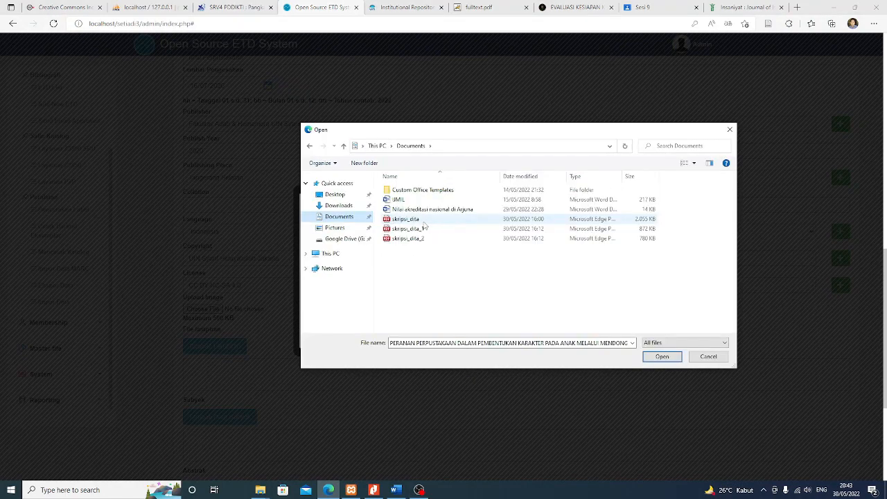
{"action": "left_click", "coordinate": [662, 356]}
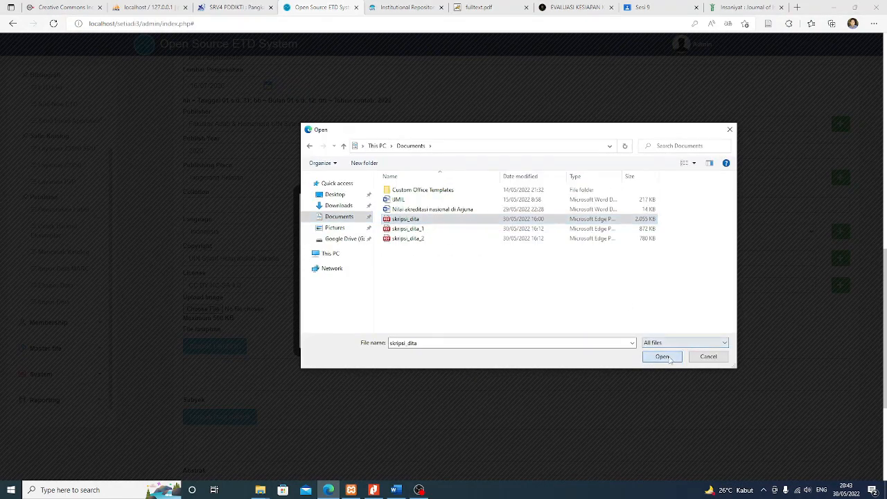
{"action": "scroll", "coordinate": [508, 281], "scroll_direction": "down", "scroll_amount": 2}
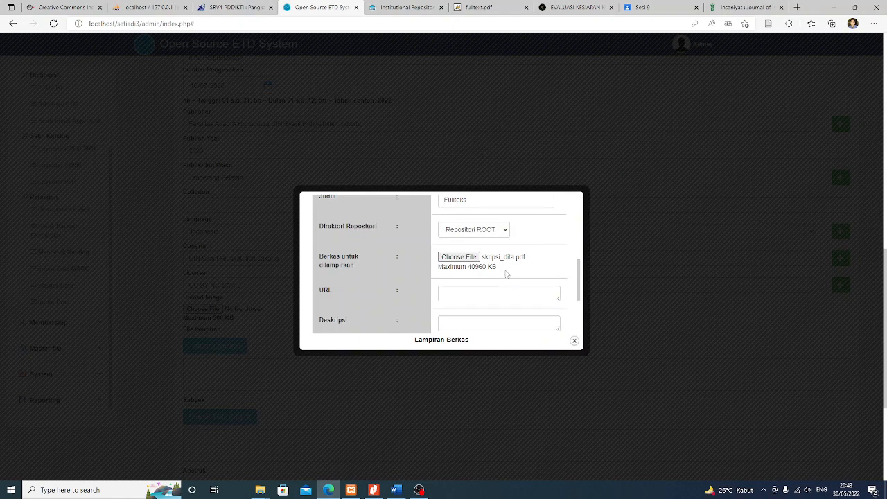
{"action": "scroll", "coordinate": [506, 271], "scroll_direction": "down", "scroll_amount": 1}
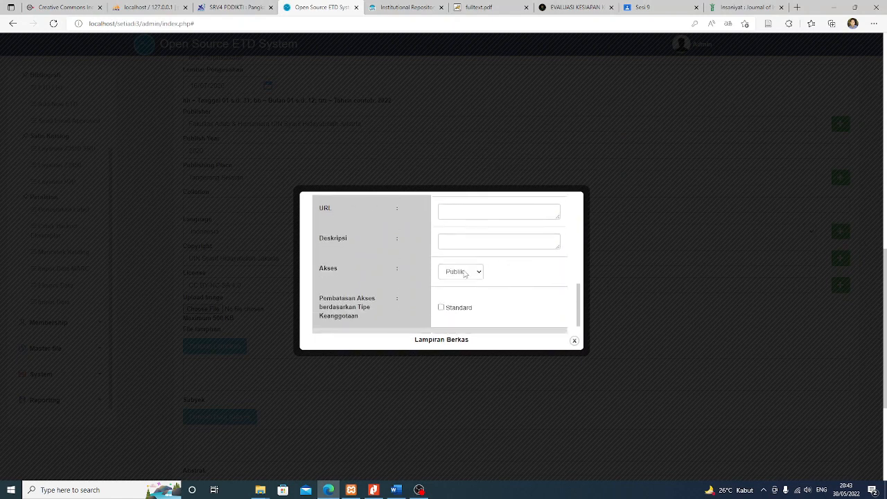
Set the file's Akses to Tertutup, upload it, and acknowledge the success alert
{"action": "left_click", "coordinate": [465, 273]}
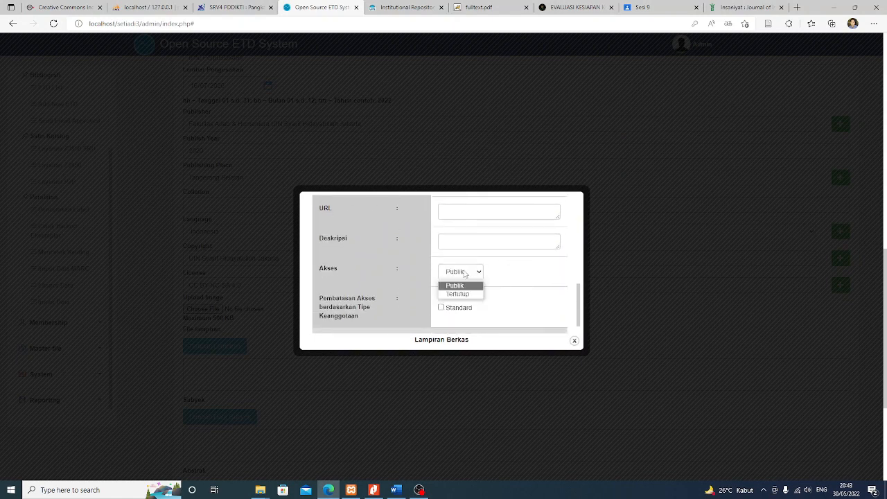
{"action": "left_click", "coordinate": [464, 294]}
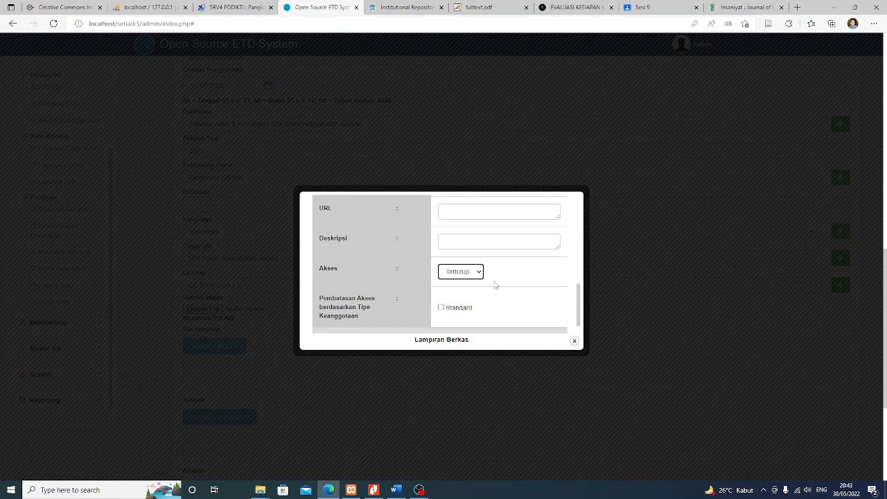
{"action": "scroll", "coordinate": [495, 284], "scroll_direction": "up", "scroll_amount": 3}
{"action": "scroll", "coordinate": [501, 274], "scroll_direction": "down", "scroll_amount": 2}
{"action": "scroll", "coordinate": [502, 272], "scroll_direction": "down", "scroll_amount": 2}
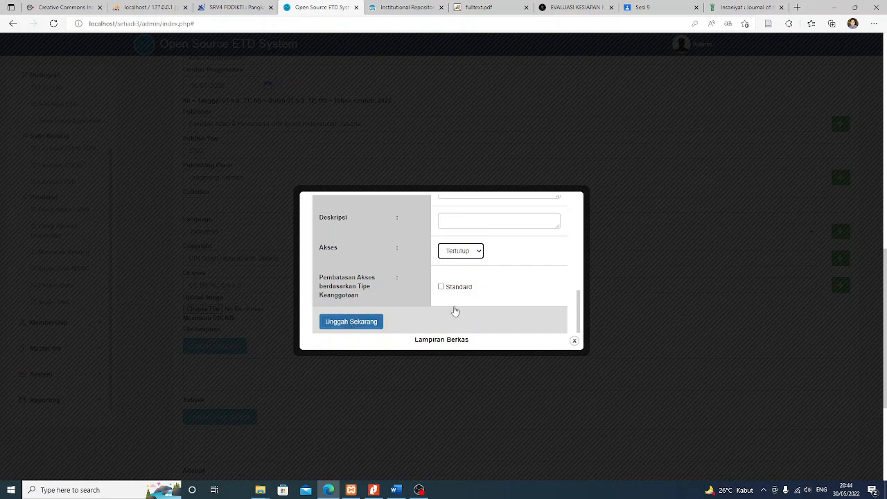
{"action": "key", "text": "Tab"}
{"action": "key", "text": "Tab"}
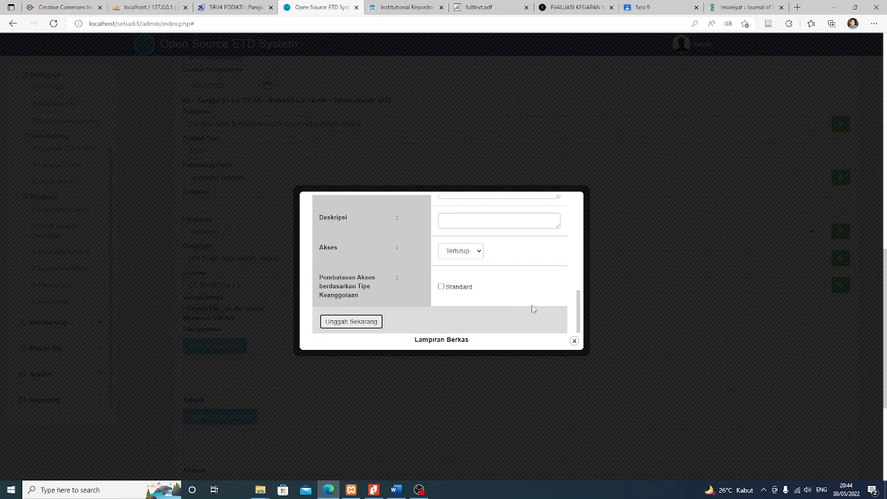
{"action": "scroll", "coordinate": [533, 309], "scroll_direction": "up", "scroll_amount": 1}
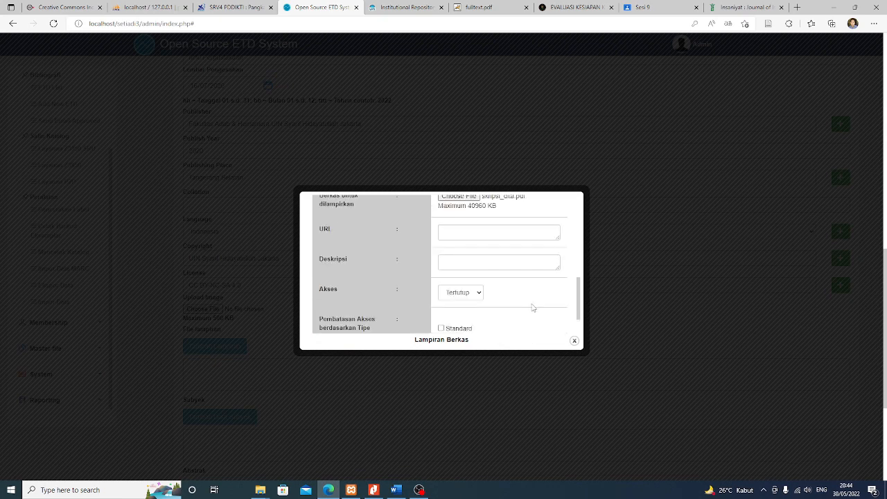
{"action": "scroll", "coordinate": [533, 308], "scroll_direction": "up", "scroll_amount": 3}
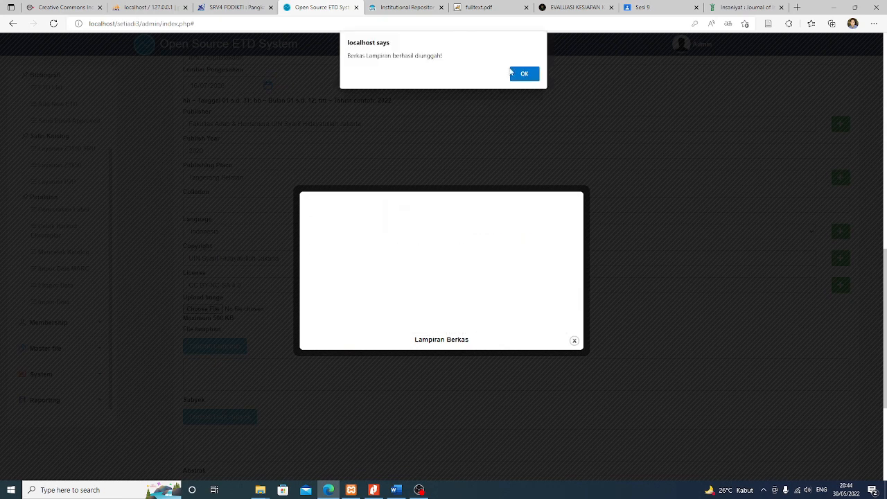
{"action": "left_click", "coordinate": [526, 81]}
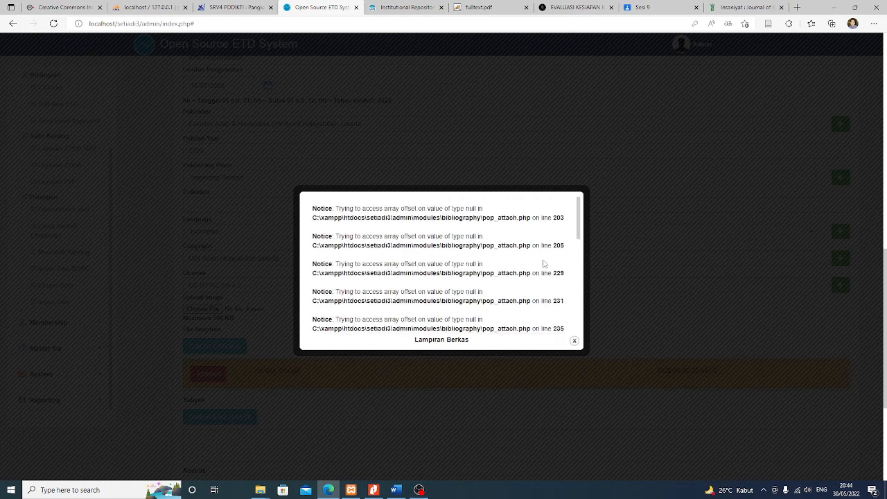
Close the Lampiran Berkas window and confirm skripsi_dita.pdf appears under File lampiran
{"action": "left_click", "coordinate": [575, 340]}
{"action": "scroll", "coordinate": [362, 386], "scroll_direction": "down", "scroll_amount": 2}
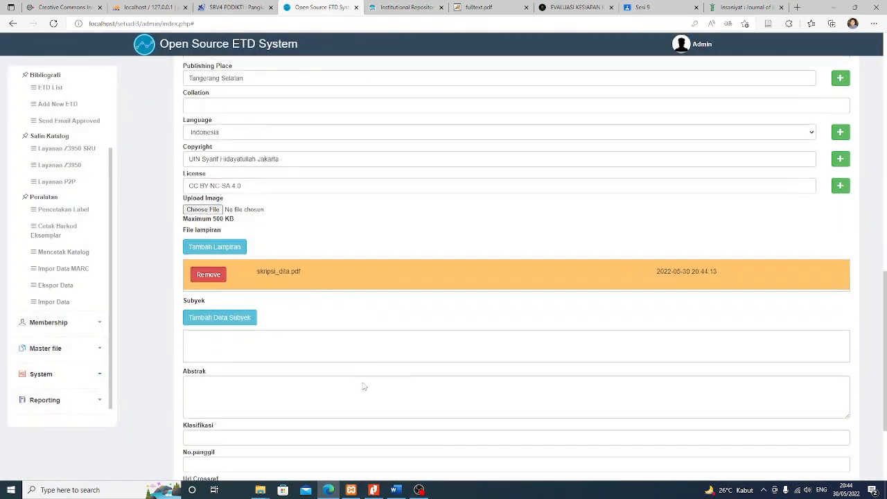
{"action": "scroll", "coordinate": [316, 291], "scroll_direction": "up", "scroll_amount": 1}
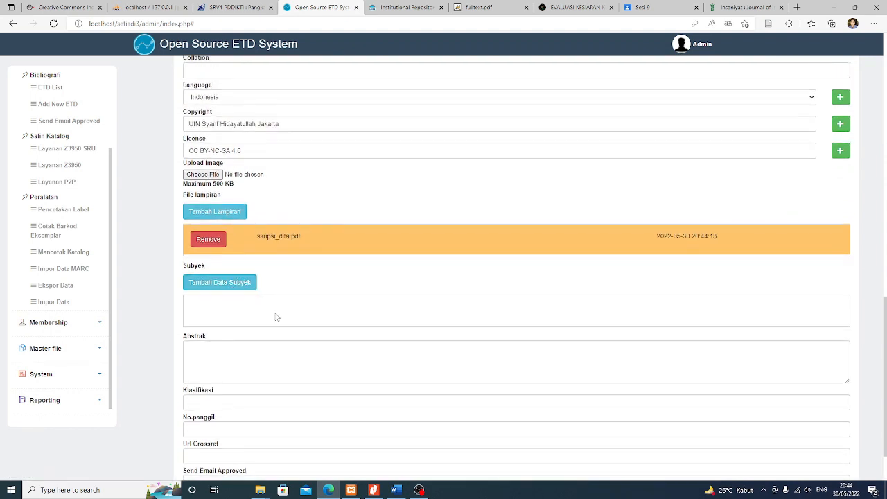
{"action": "scroll", "coordinate": [280, 315], "scroll_direction": "down", "scroll_amount": 1}
{"action": "scroll", "coordinate": [225, 283], "scroll_direction": "up", "scroll_amount": 1}
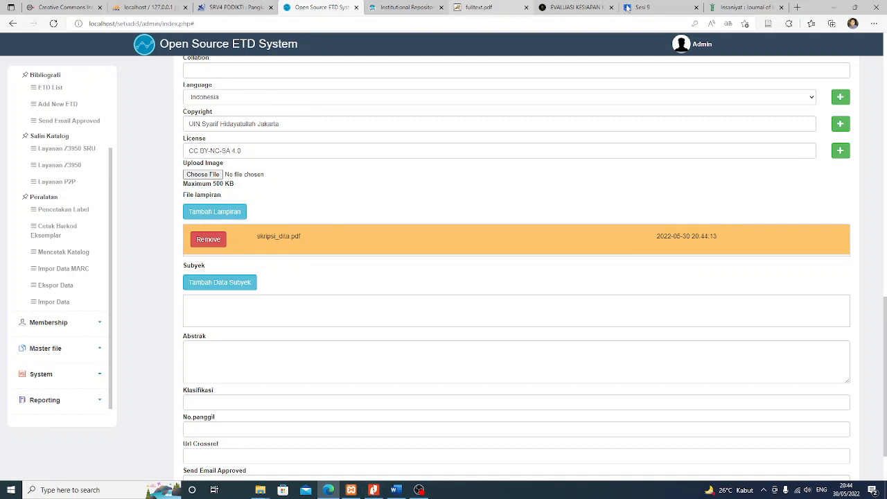
Copy the keyword Persepsi from the DSpace record's Keywords row, then return to SETIADI
{"action": "left_click", "coordinate": [407, 7]}
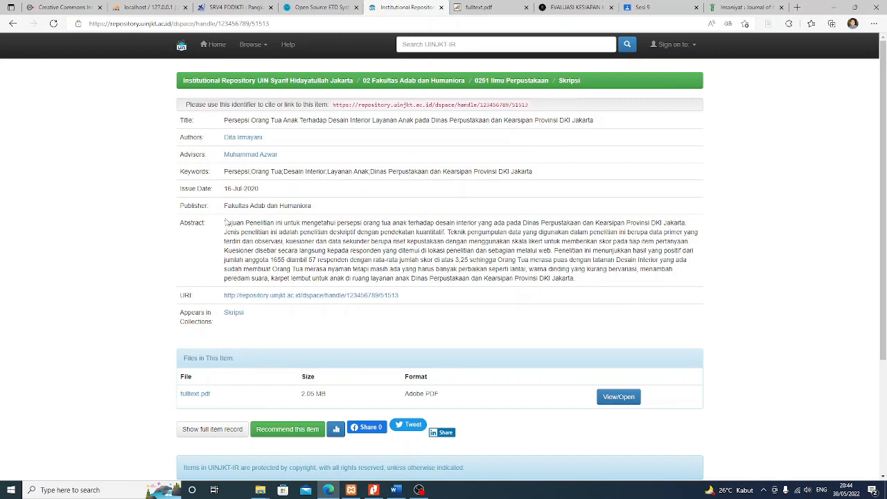
{"action": "left_click_drag", "start_coordinate": [225, 174], "coordinate": [560, 175]}
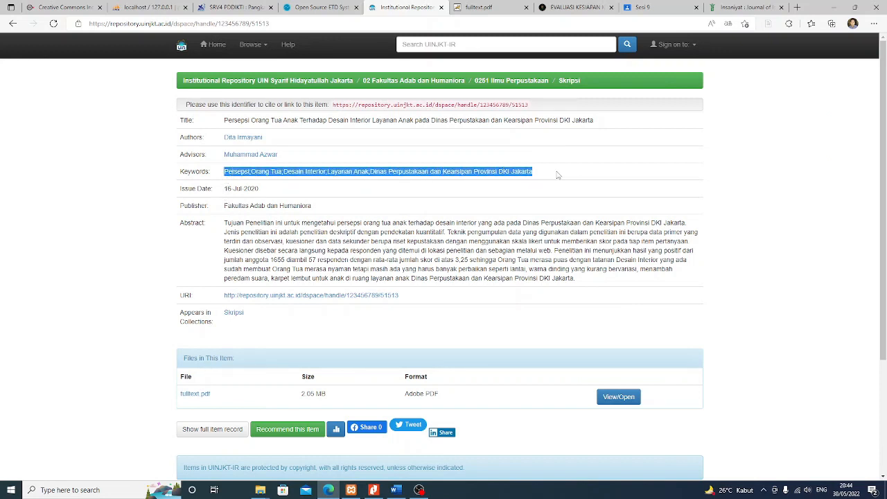
{"action": "left_click", "coordinate": [319, 7]}
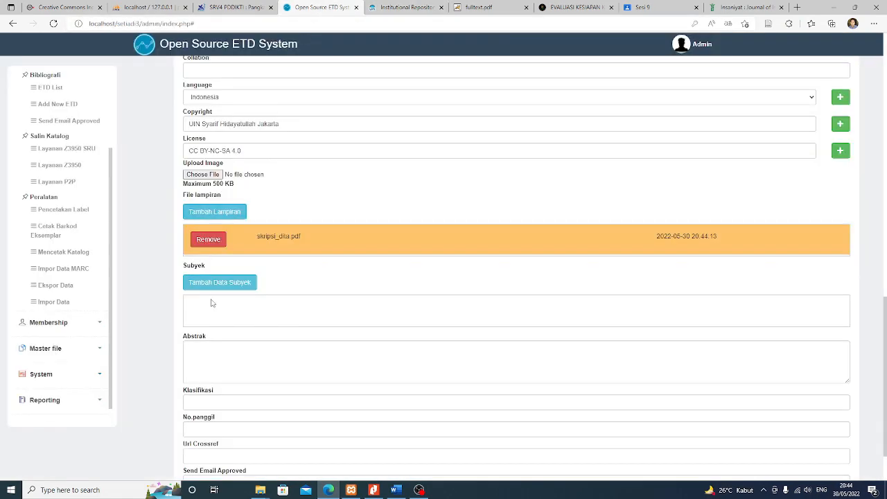
{"action": "left_click", "coordinate": [390, 6]}
{"action": "left_click", "coordinate": [252, 182]}
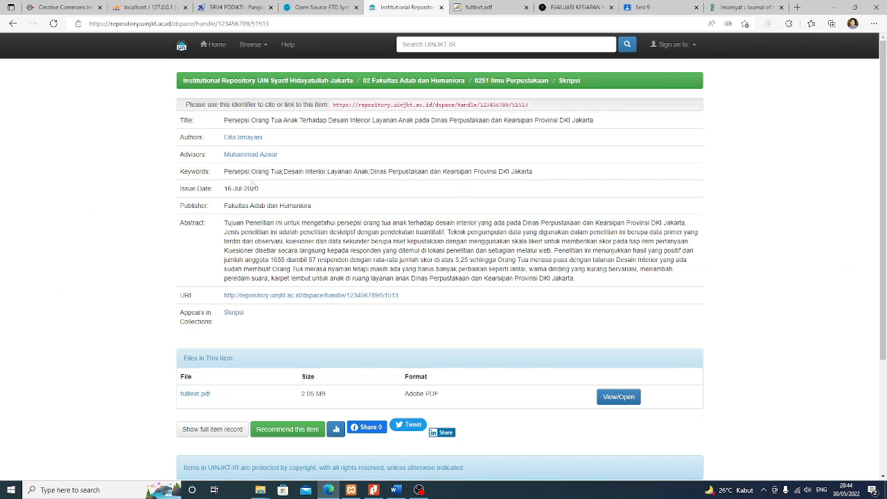
{"action": "left_click_drag", "start_coordinate": [225, 171], "coordinate": [249, 172]}
{"action": "key", "text": "ctrl+c"}
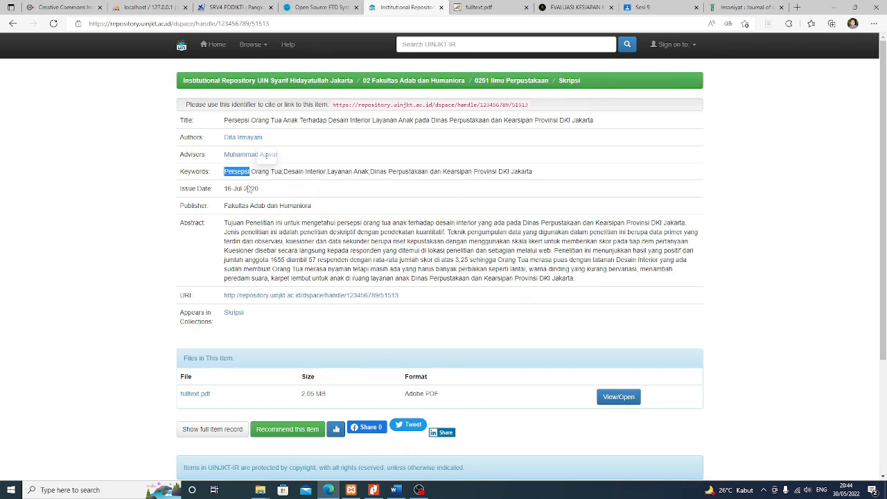
{"action": "left_click", "coordinate": [326, 7]}
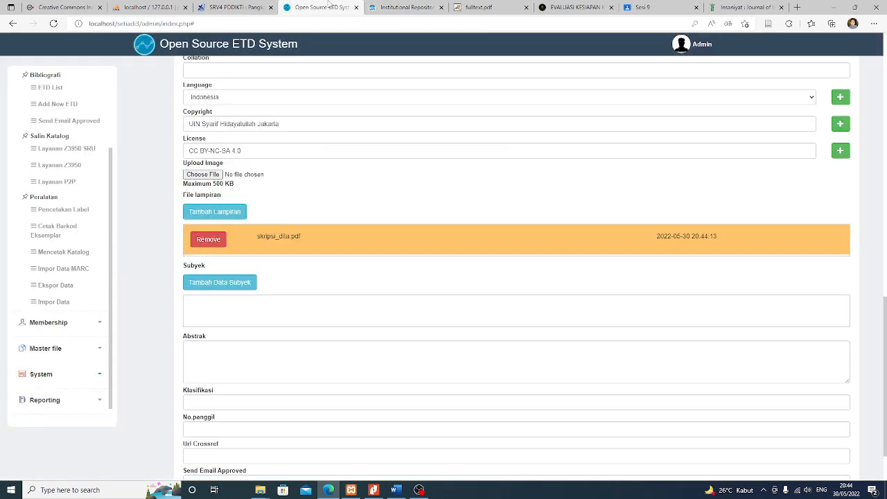
Add Persepsi as a Primary subject of the thesis record
{"action": "left_click", "coordinate": [222, 282]}
{"action": "left_click", "coordinate": [381, 231]}
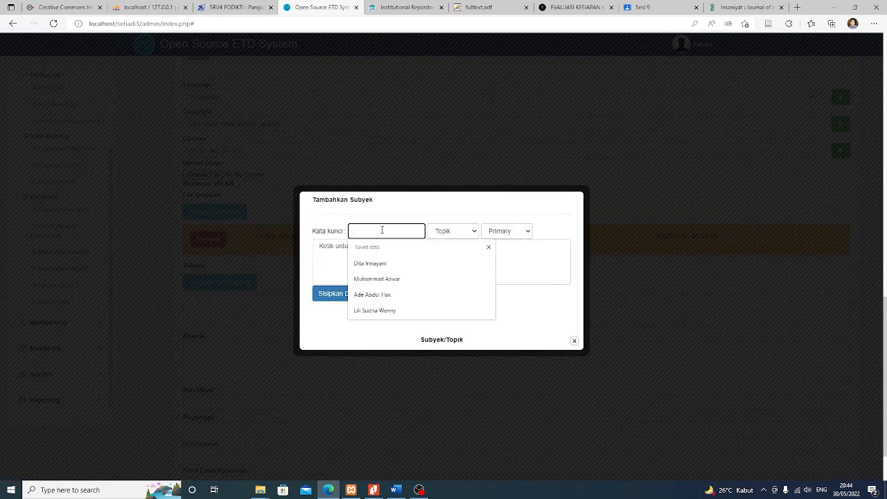
{"action": "key", "text": "ctrl+v"}
{"action": "left_click", "coordinate": [504, 231]}
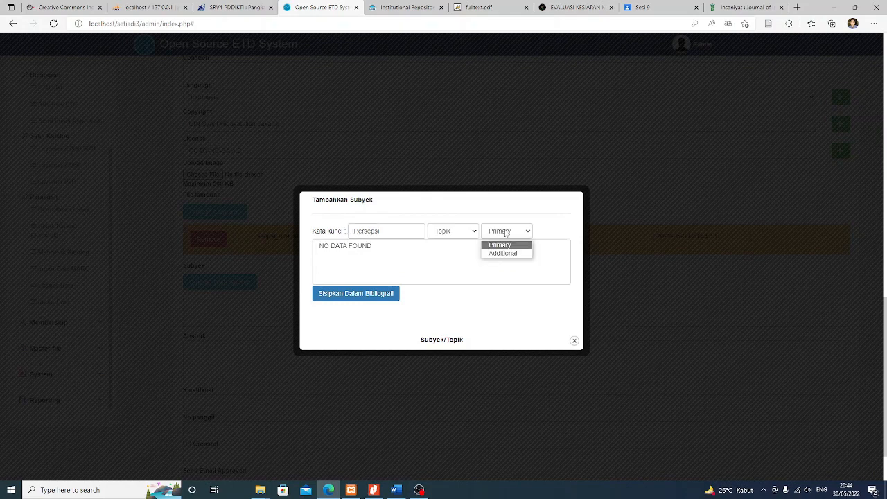
{"action": "left_click", "coordinate": [504, 231]}
{"action": "left_click", "coordinate": [380, 293]}
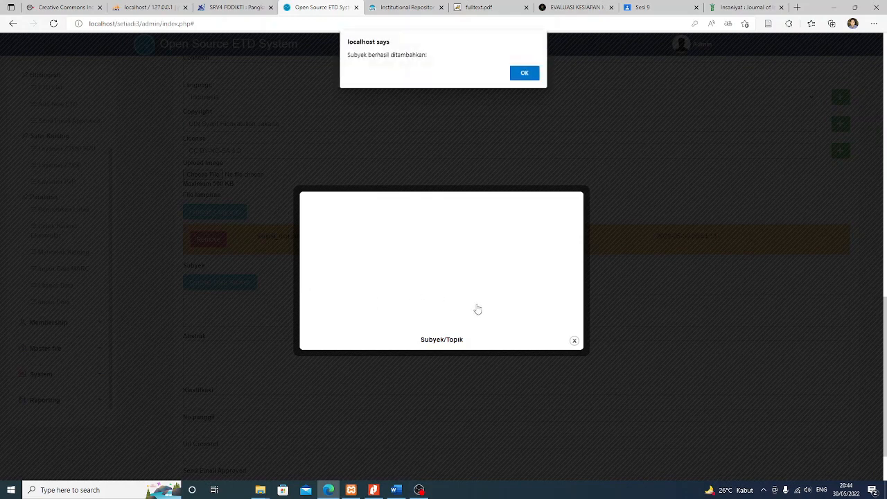
{"action": "left_click", "coordinate": [525, 74]}
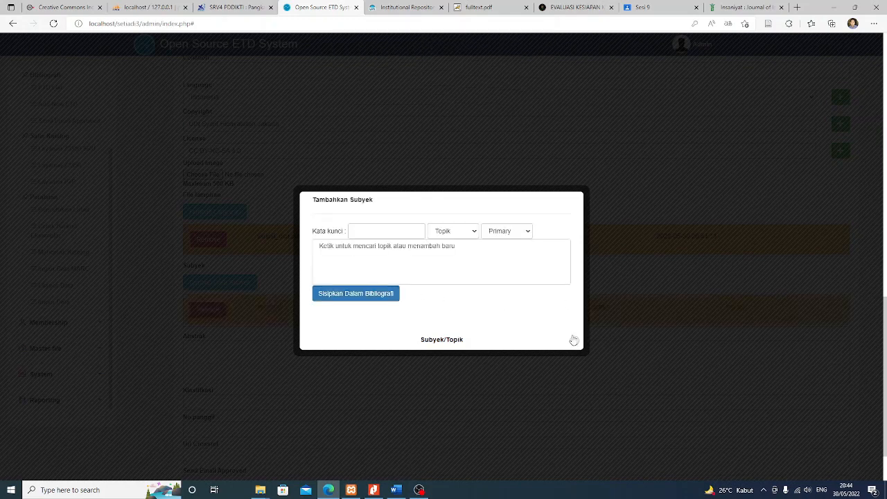
Copy Orang Tua from the DSpace keywords and add it as an Additional subject
{"action": "left_click", "coordinate": [407, 7]}
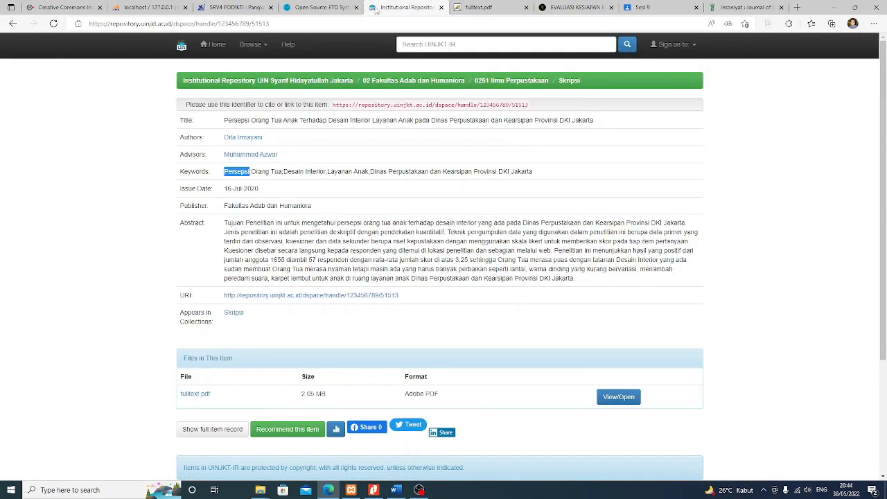
{"action": "left_click_drag", "start_coordinate": [251, 169], "coordinate": [283, 170]}
{"action": "key", "text": "ctrl+c"}
{"action": "left_click", "coordinate": [315, 5]}
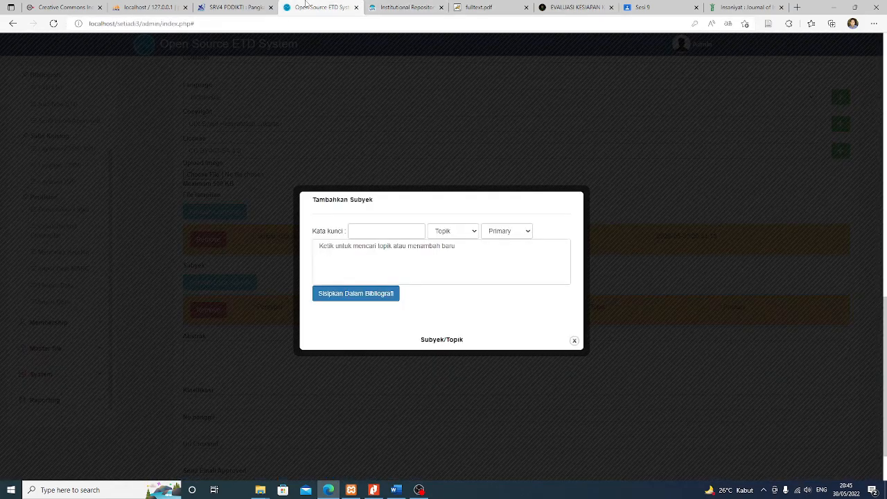
{"action": "left_click", "coordinate": [392, 230]}
{"action": "key", "text": "ctrl+v"}
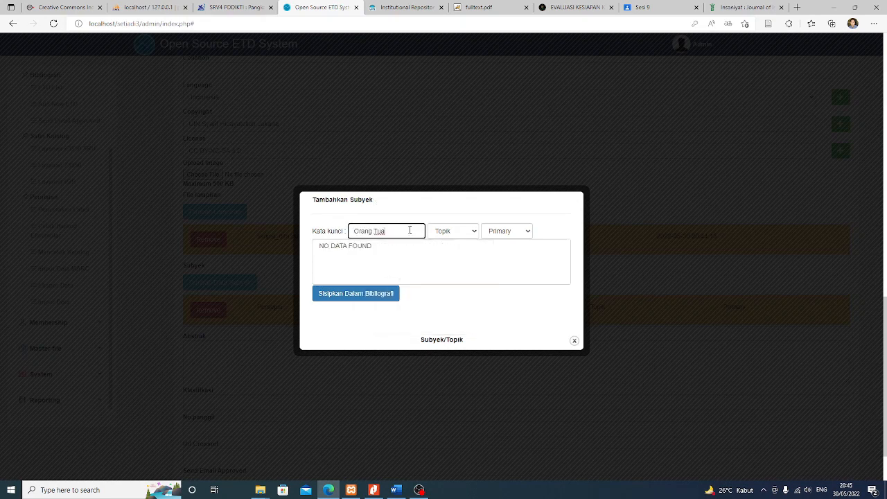
{"action": "left_click", "coordinate": [500, 232]}
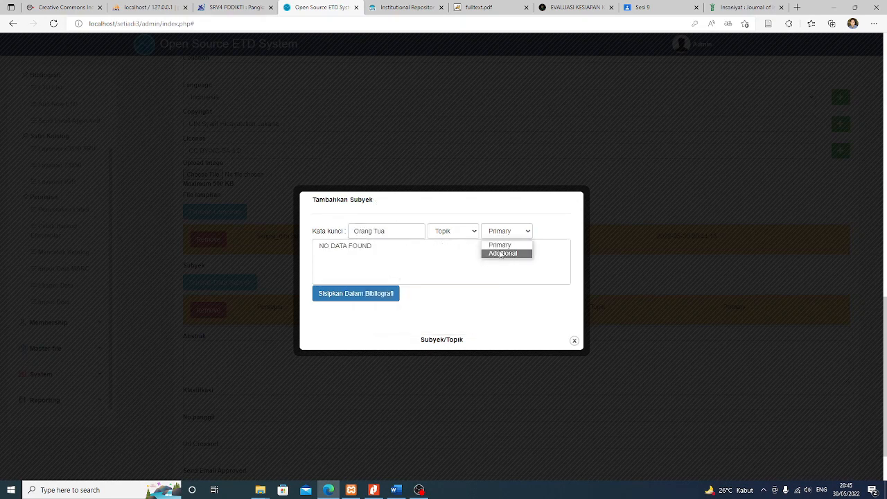
{"action": "left_click", "coordinate": [502, 253]}
{"action": "left_click", "coordinate": [379, 296]}
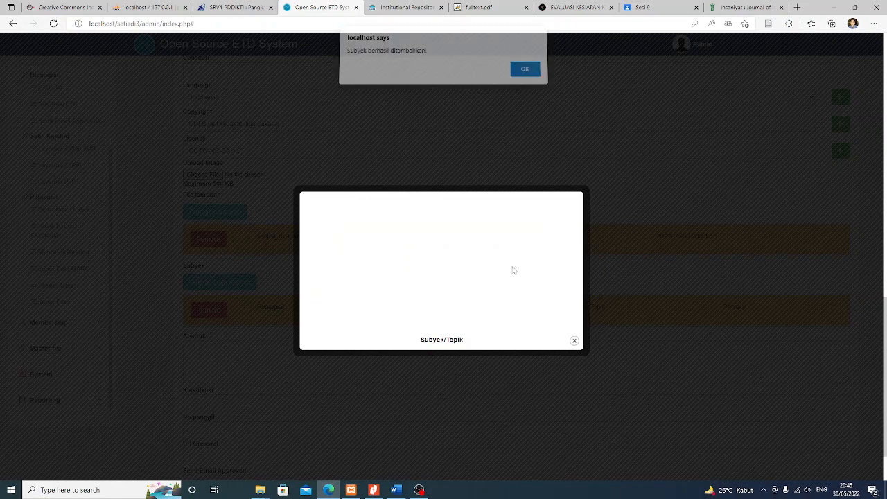
{"action": "left_click", "coordinate": [522, 74]}
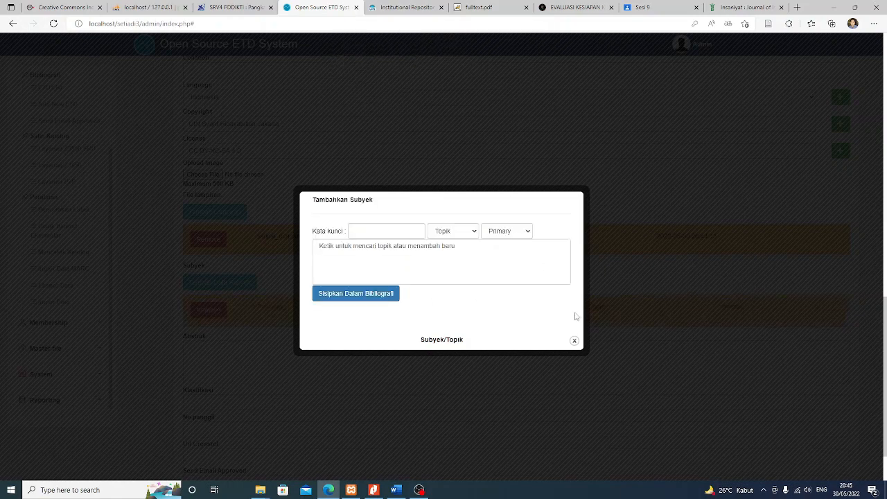
{"action": "left_click", "coordinate": [575, 340]}
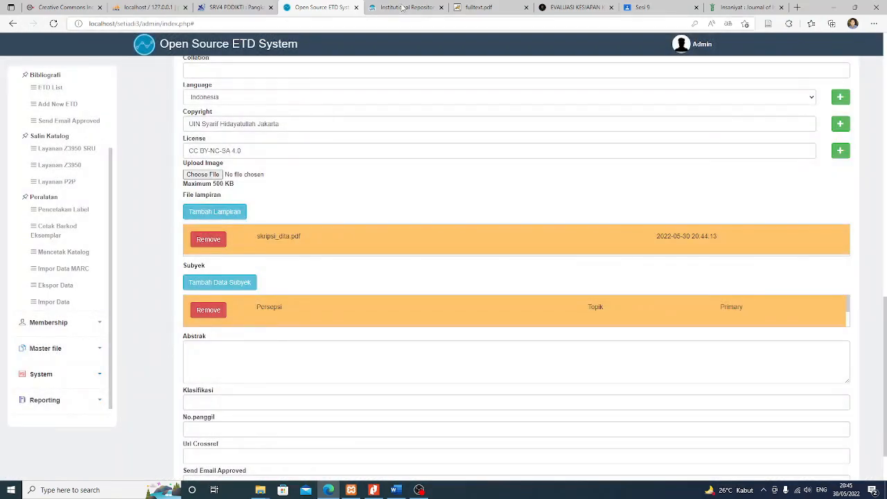
Copy Desain Interior from the DSpace keywords and add it as an Additional subject
{"action": "left_click", "coordinate": [402, 8]}
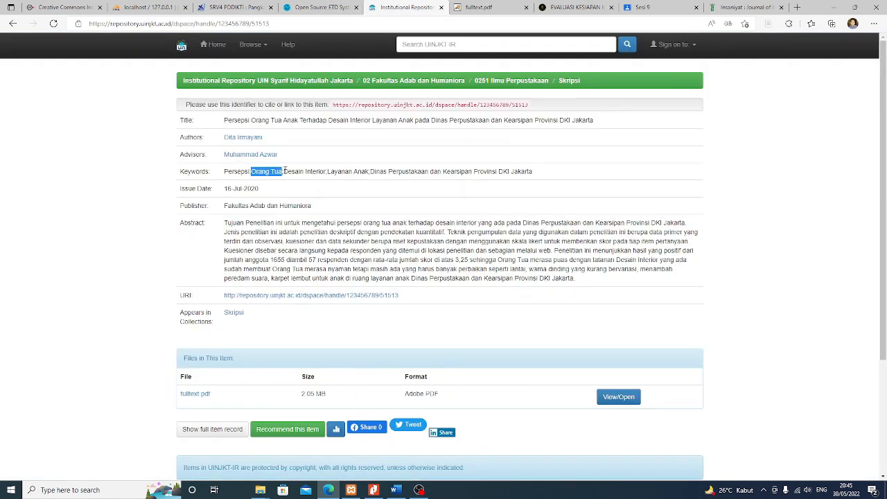
{"action": "left_click_drag", "start_coordinate": [284, 171], "coordinate": [317, 171]}
{"action": "key", "text": "ctrl+c"}
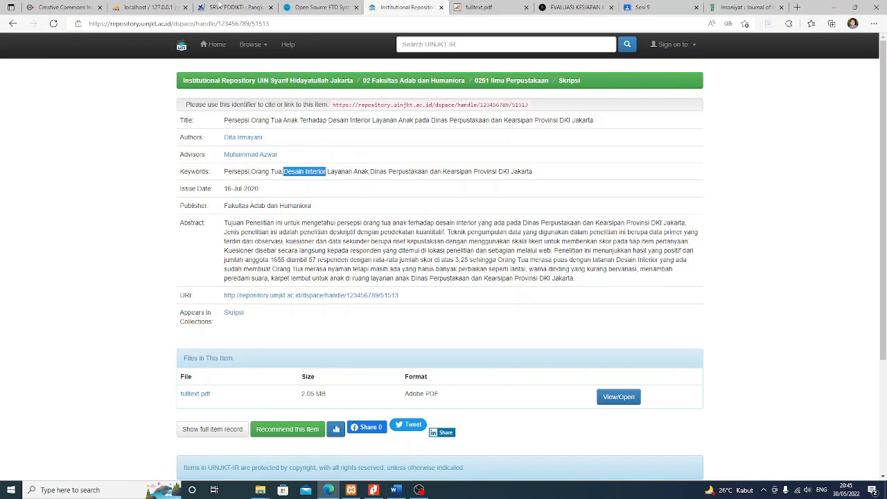
{"action": "left_click", "coordinate": [319, 8]}
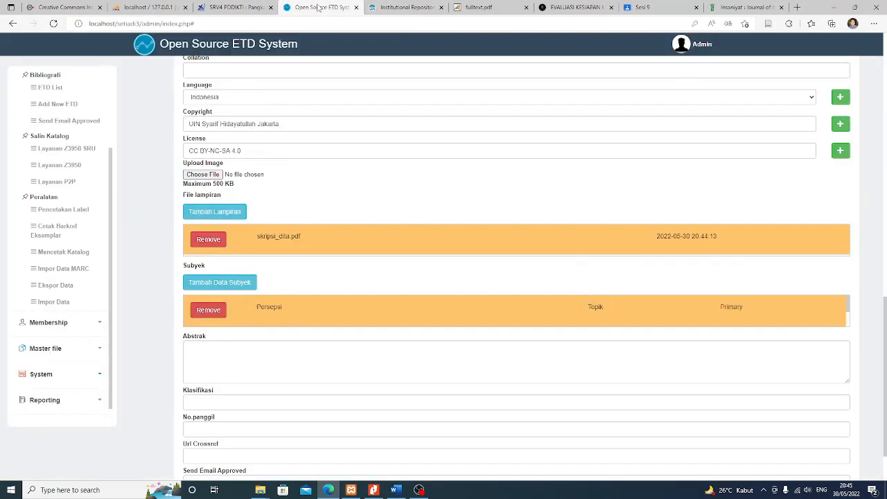
{"action": "left_click", "coordinate": [232, 283]}
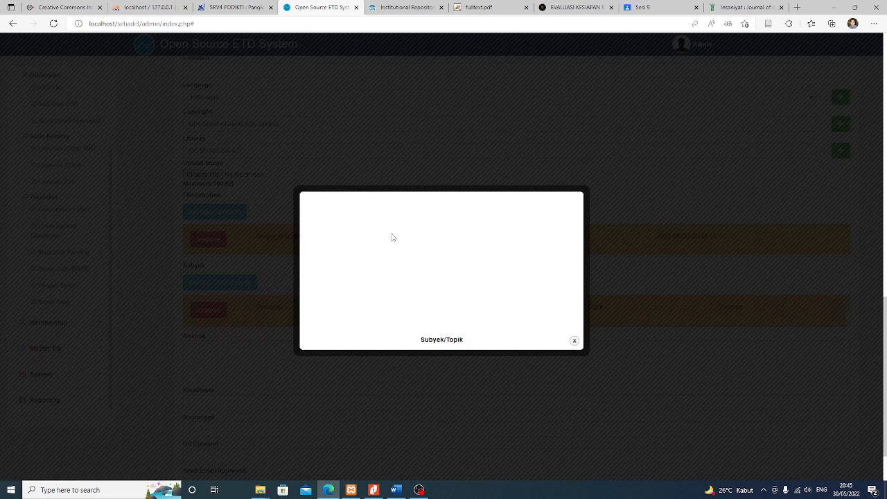
{"action": "left_click", "coordinate": [363, 228]}
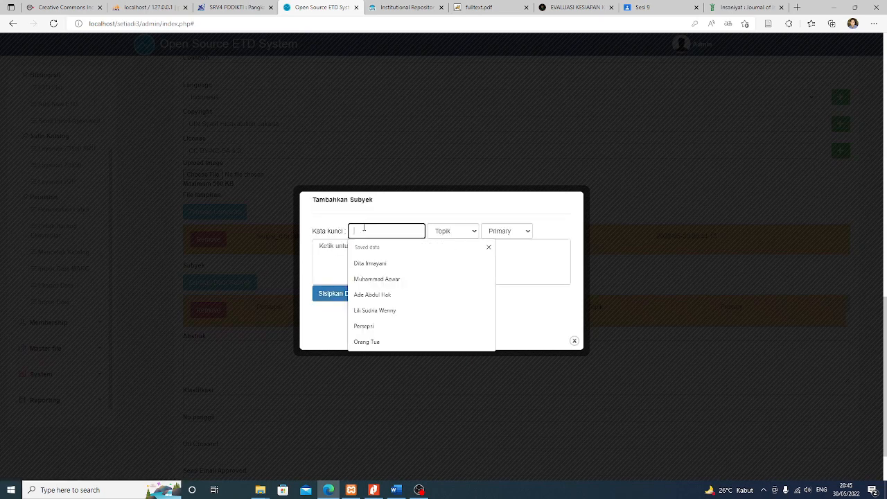
{"action": "key", "text": "ctrl+v"}
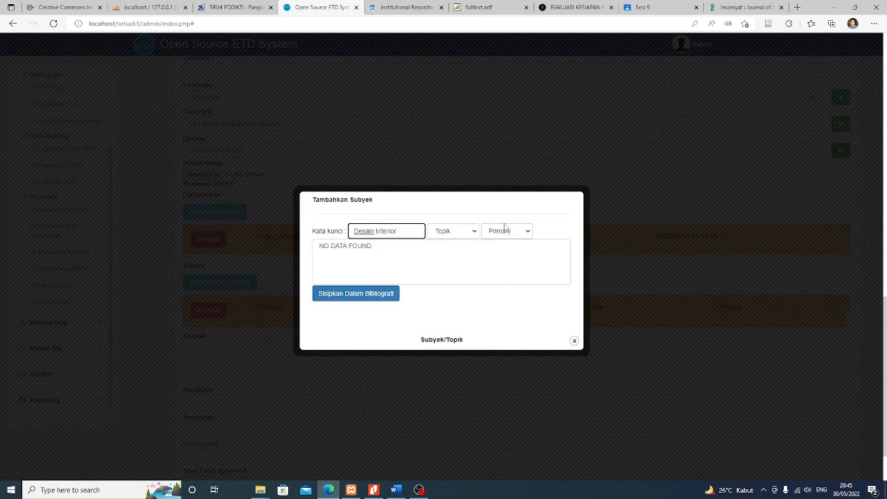
{"action": "left_click", "coordinate": [504, 231]}
{"action": "left_click", "coordinate": [505, 254]}
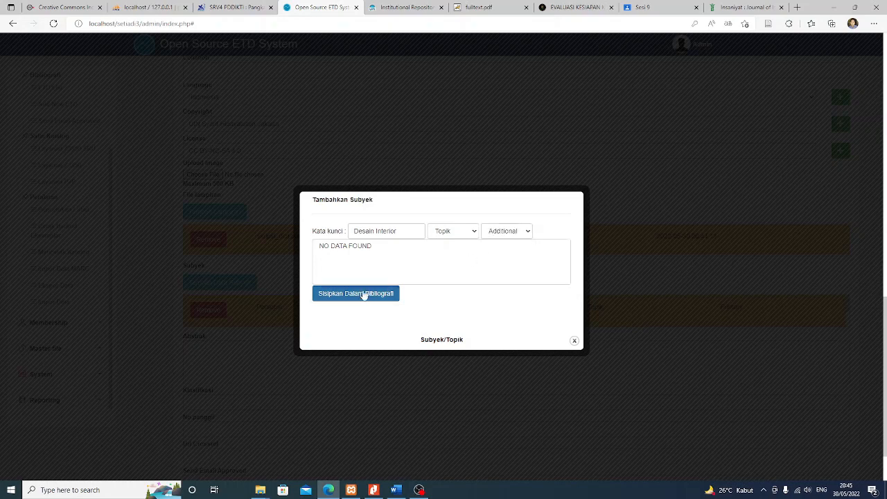
{"action": "left_click", "coordinate": [365, 294]}
{"action": "left_click", "coordinate": [531, 76]}
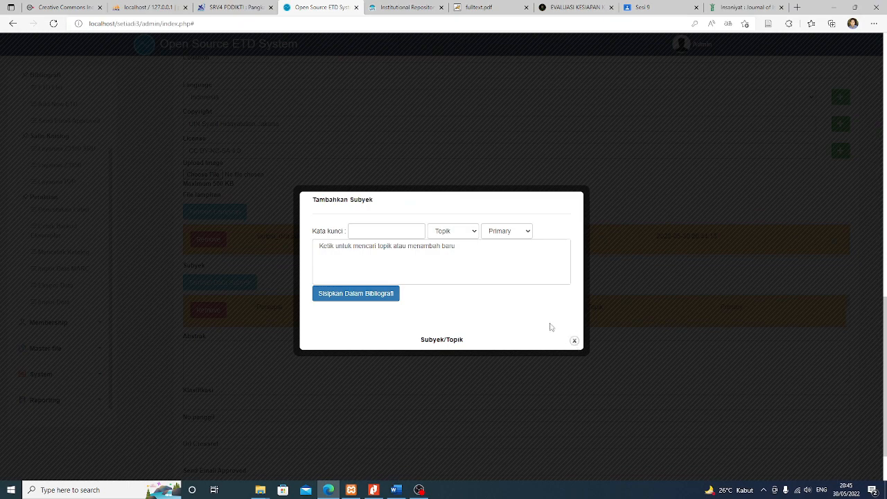
{"action": "left_click", "coordinate": [575, 341]}
{"action": "scroll", "coordinate": [511, 306], "scroll_direction": "down", "scroll_amount": 1}
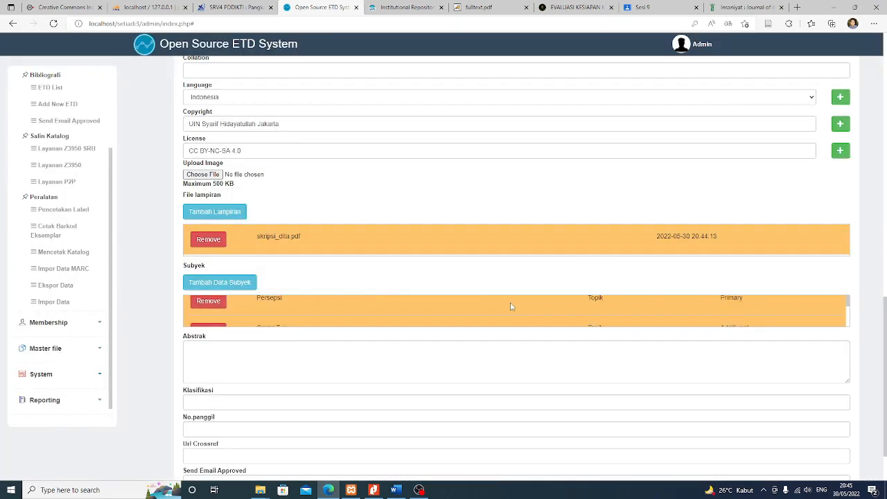
{"action": "scroll", "coordinate": [609, 305], "scroll_direction": "down", "scroll_amount": 1}
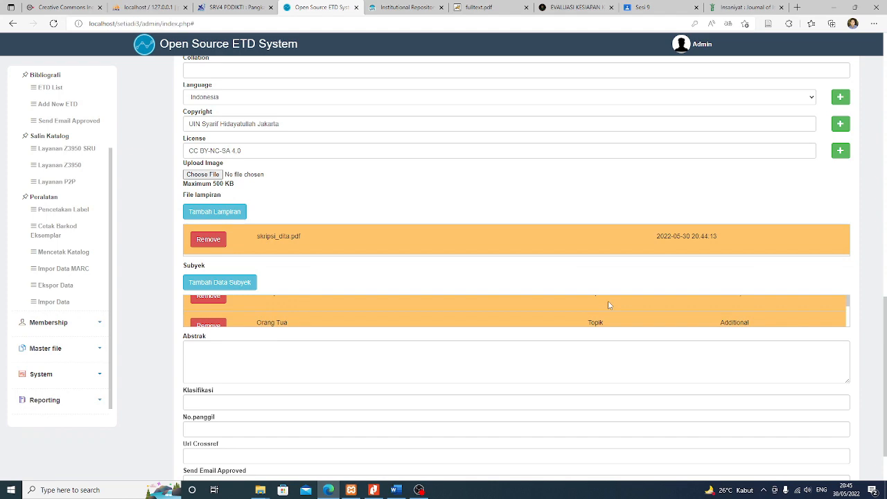
{"action": "scroll", "coordinate": [609, 305], "scroll_direction": "down", "scroll_amount": 1}
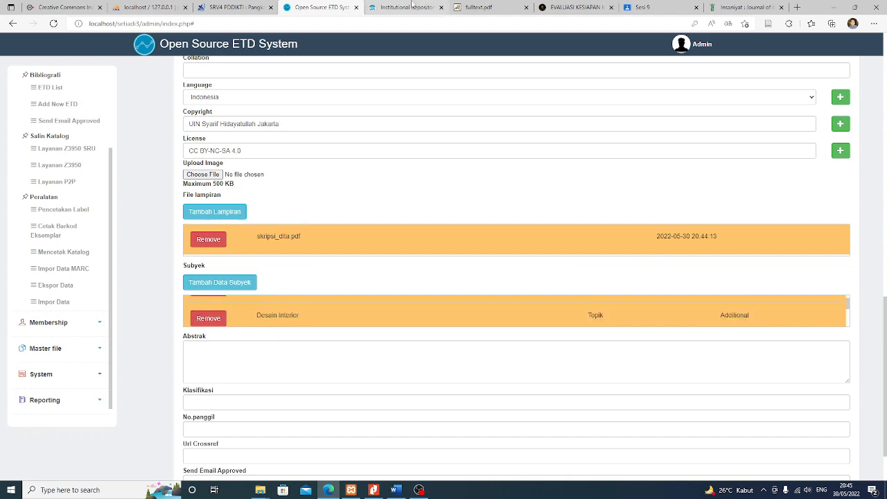
Copy the thesis abstract from the repository item record into SETIADI's empty Abstrak field
{"action": "left_click", "coordinate": [412, 7]}
{"action": "left_click_drag", "start_coordinate": [223, 222], "coordinate": [581, 282]}
{"action": "key", "text": "ctrl+c"}
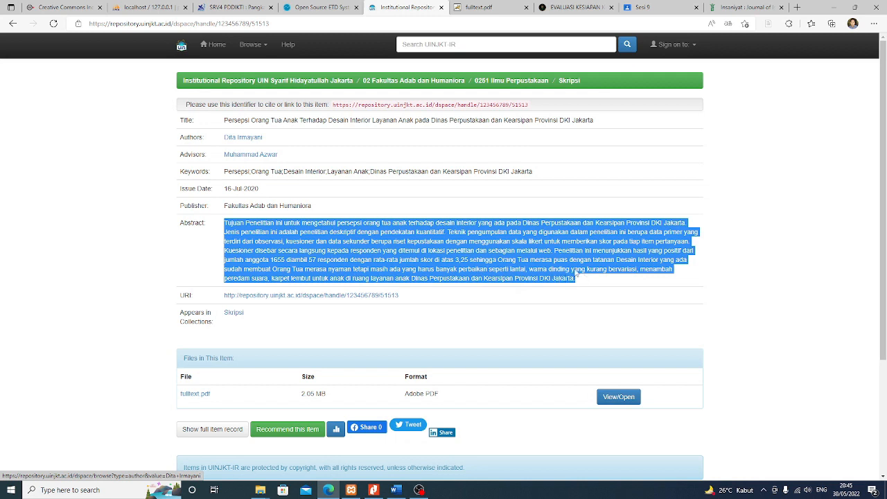
{"action": "left_click", "coordinate": [323, 5]}
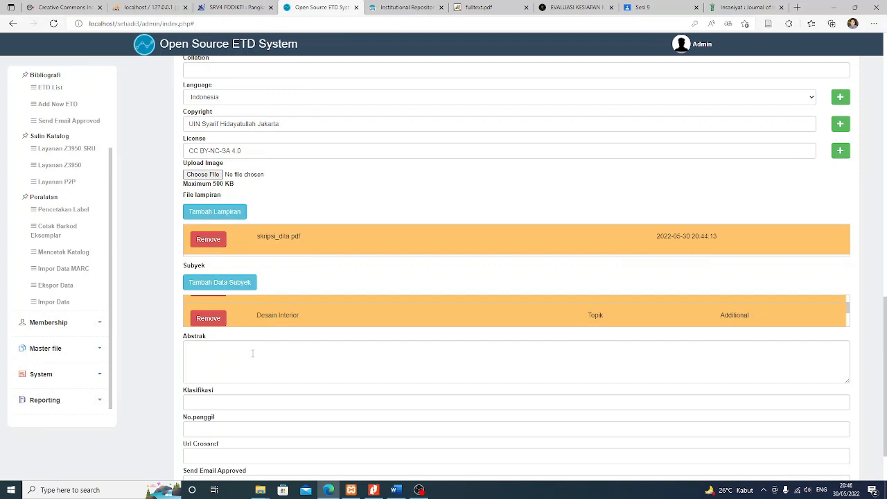
{"action": "scroll", "coordinate": [244, 332], "scroll_direction": "down", "scroll_amount": 2}
{"action": "left_click", "coordinate": [236, 306]}
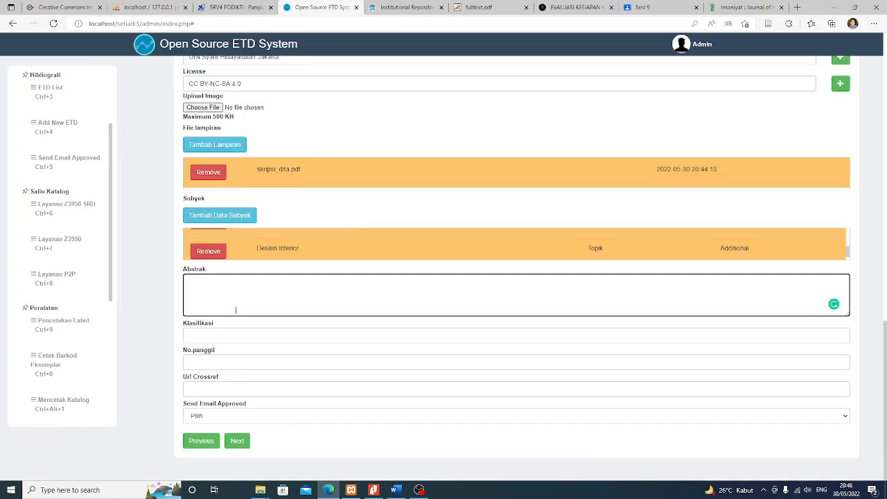
{"action": "key", "text": "ctrl+v"}
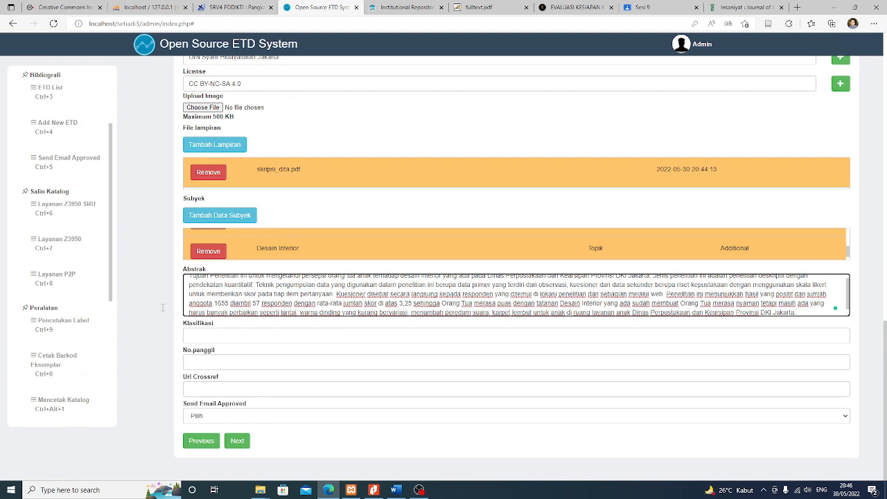
{"action": "left_click", "coordinate": [205, 334]}
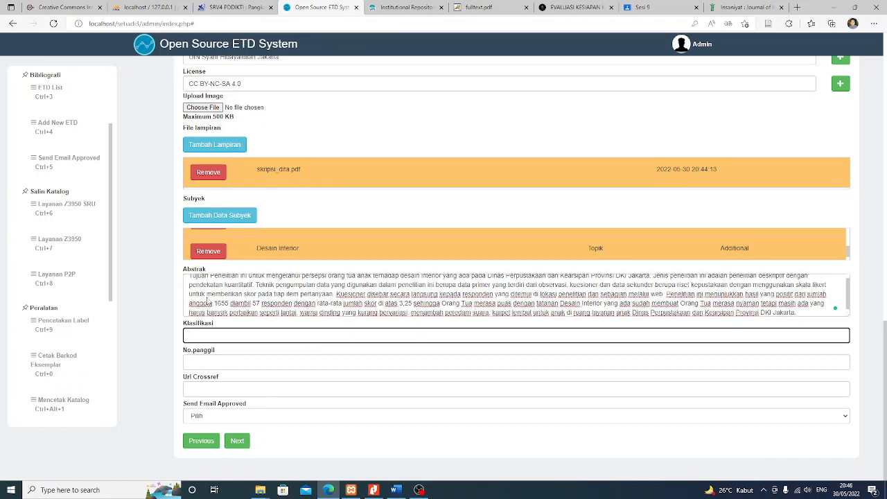
{"action": "key", "text": "ctrl+Tab"}
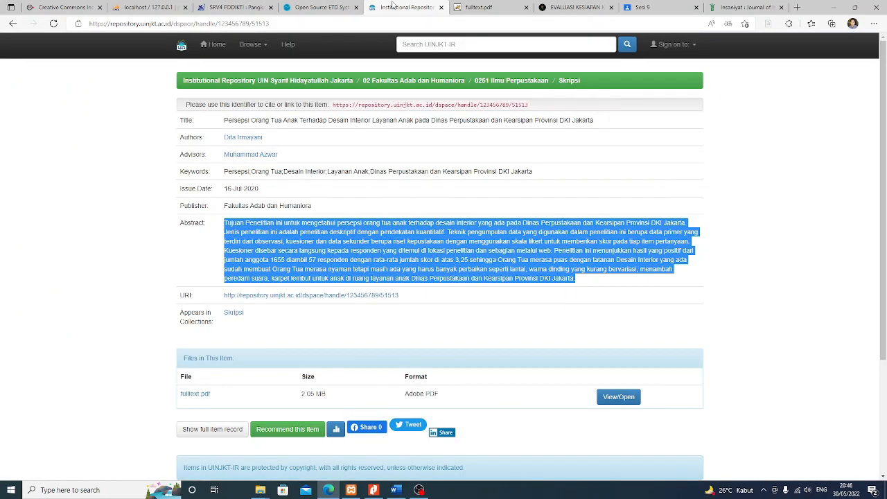
Clear the abstract selection and highlight the full thesis title on the DSpace record
{"action": "scroll", "coordinate": [461, 207], "scroll_direction": "down", "scroll_amount": 2}
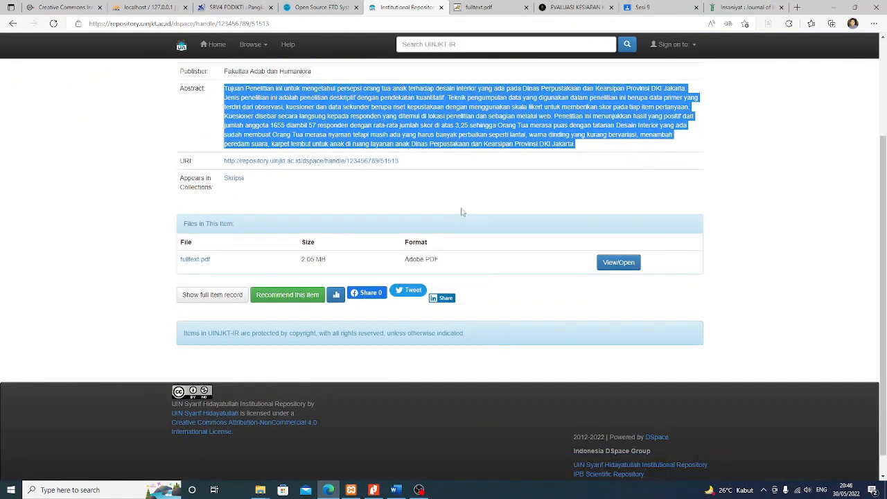
{"action": "scroll", "coordinate": [458, 208], "scroll_direction": "up", "scroll_amount": 3}
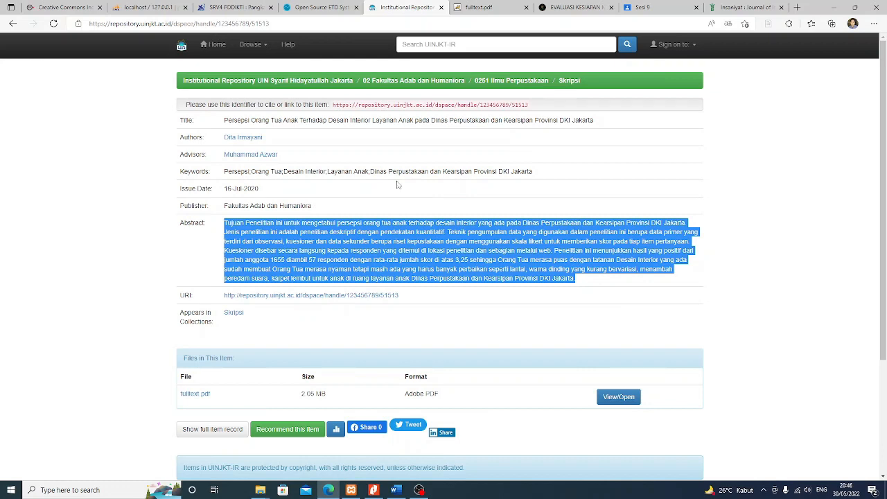
{"action": "left_click", "coordinate": [225, 120]}
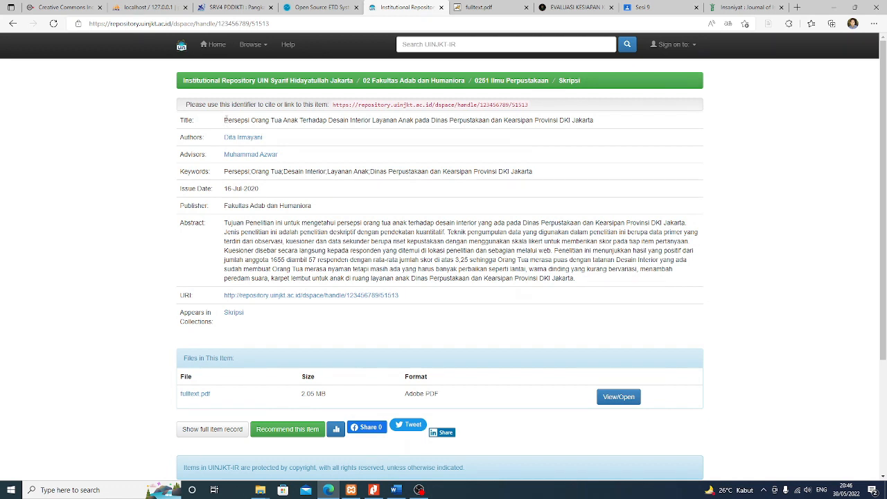
{"action": "left_click_drag", "start_coordinate": [594, 120], "coordinate": [224, 128]}
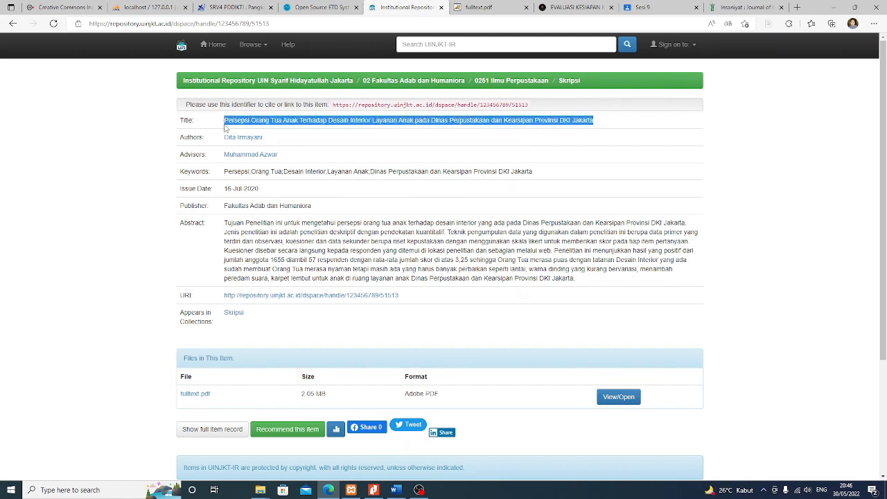
Load opac.fah.uinjkt.ac.id in a new Edge tab
{"action": "left_click", "coordinate": [798, 7]}
{"action": "type", "text": "opac"}
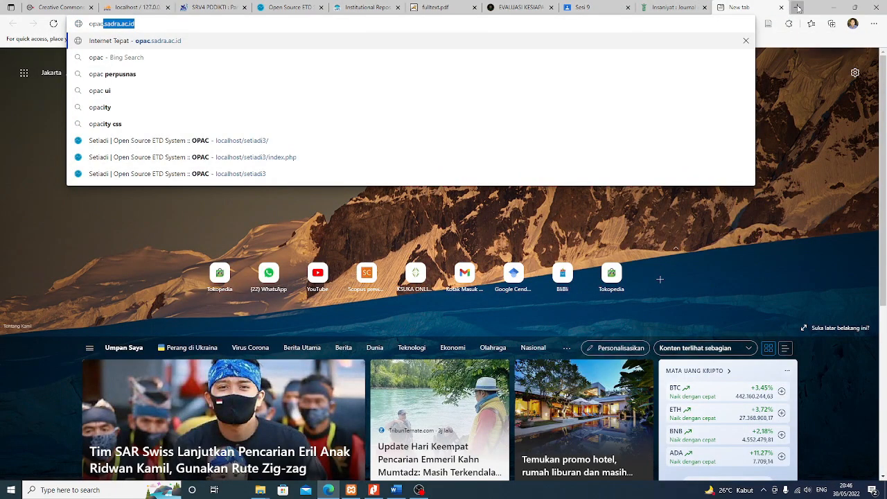
{"action": "type", "text": ".fah"}
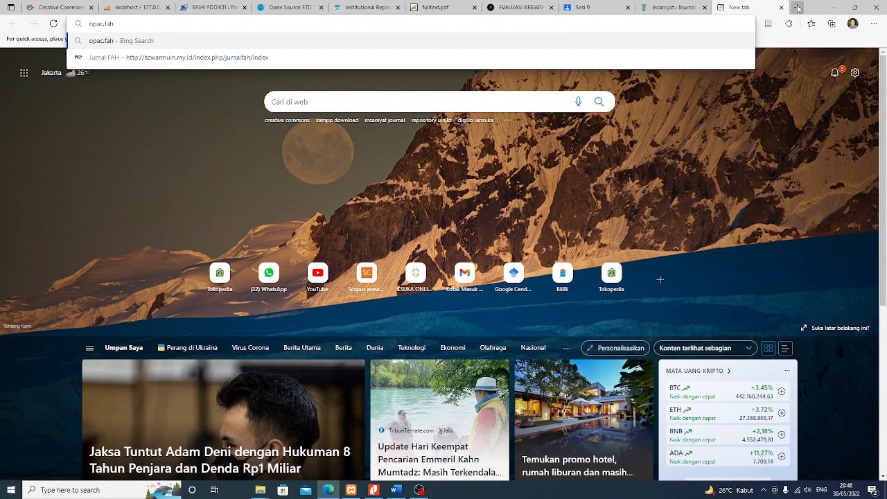
{"action": "type", "text": ".uinjkt"}
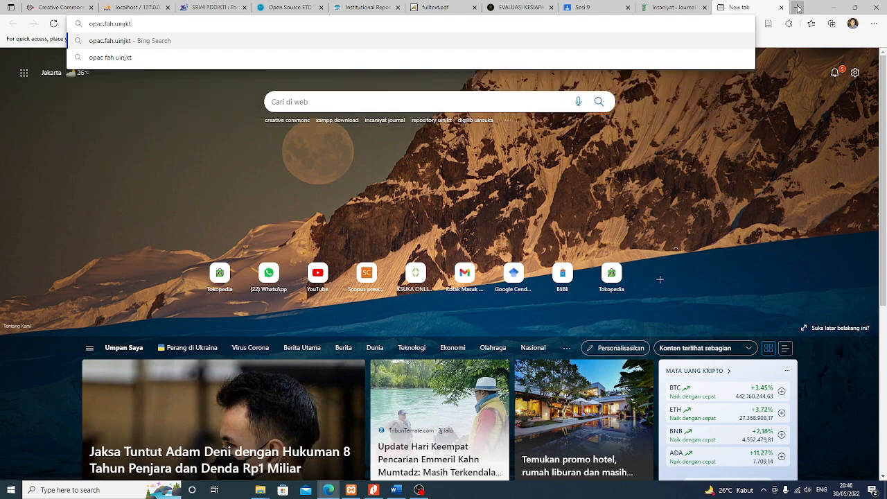
{"action": "type", "text": ".ac.id"}
{"action": "key", "text": "Return"}
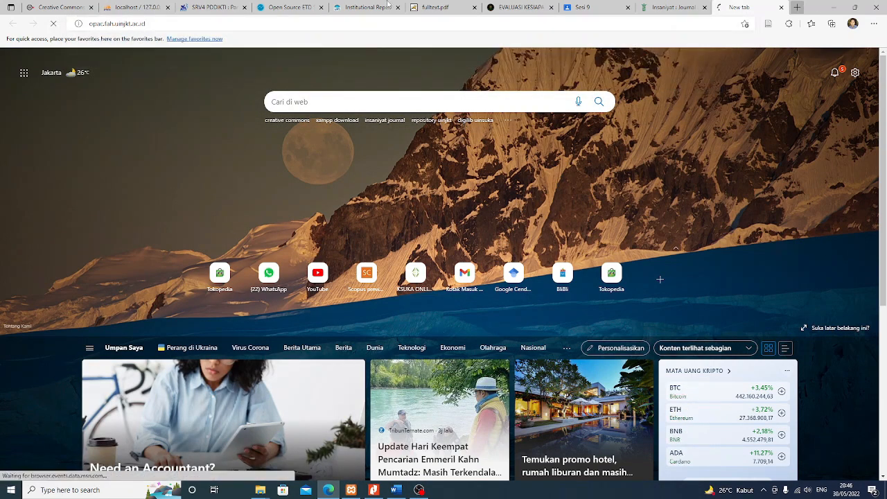
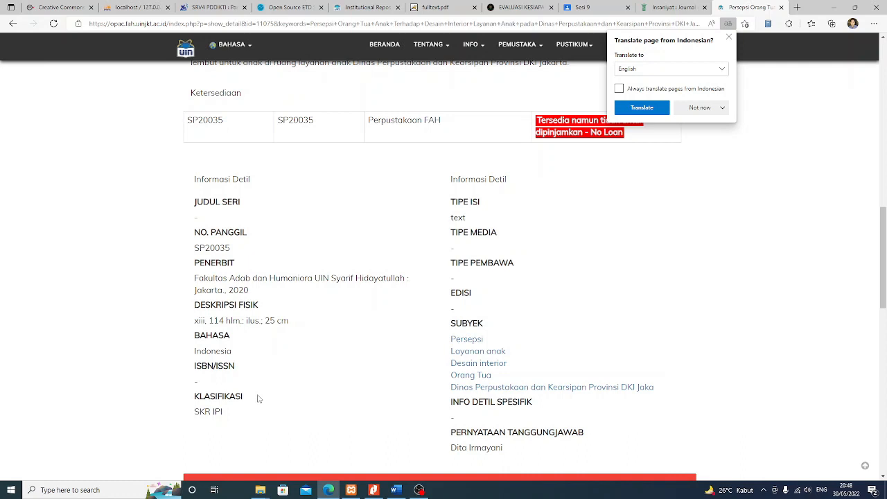
Enter classification SKR IPI and call number SP20035 from the OPAC record into the SETIADI form
{"action": "left_click", "coordinate": [291, 7]}
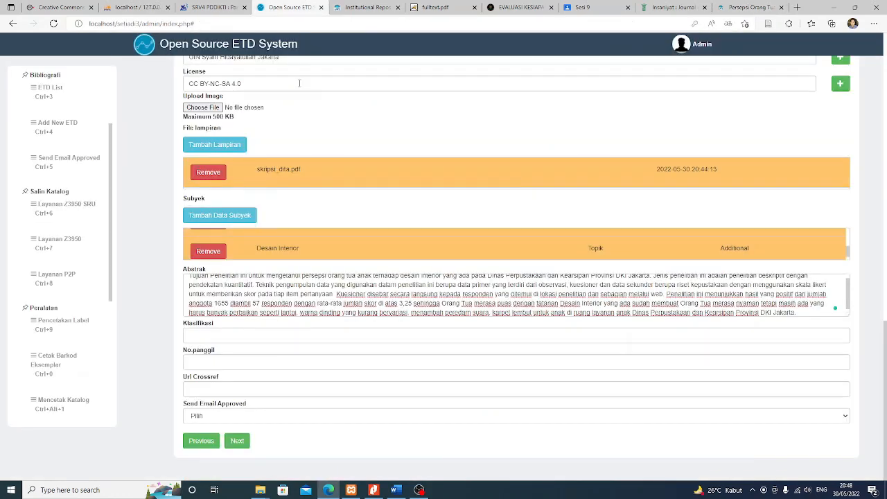
{"action": "left_click", "coordinate": [245, 336]}
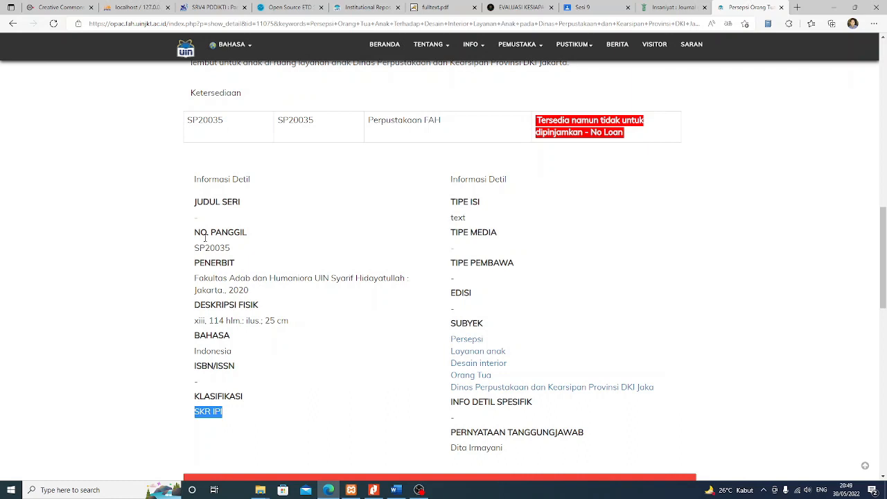
{"action": "left_click", "coordinate": [205, 239]}
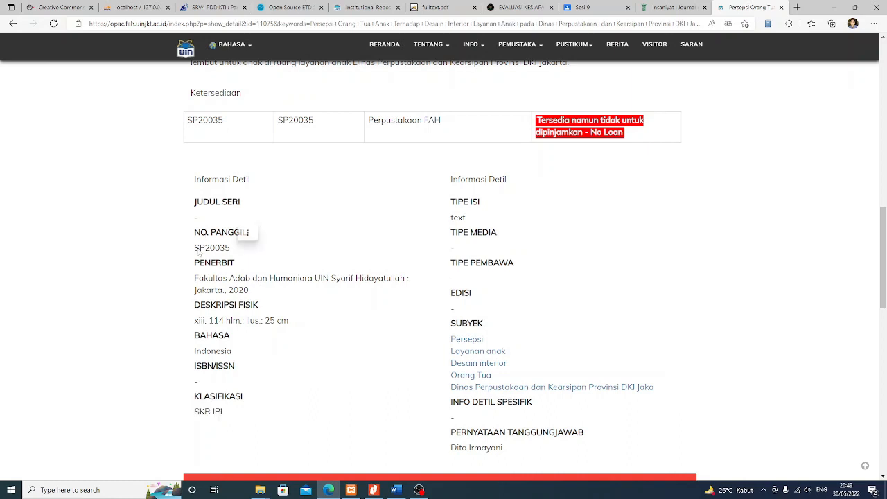
{"action": "left_click_drag", "start_coordinate": [199, 252], "coordinate": [232, 255]}
{"action": "key", "text": "ctrl+c"}
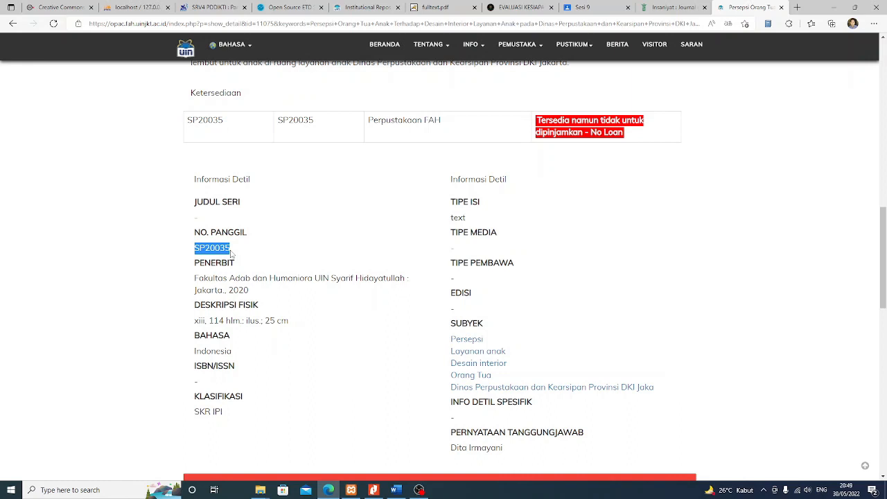
{"action": "key", "text": "alt+Tab"}
{"action": "left_click", "coordinate": [243, 359]}
{"action": "key", "text": "ctrl+v"}
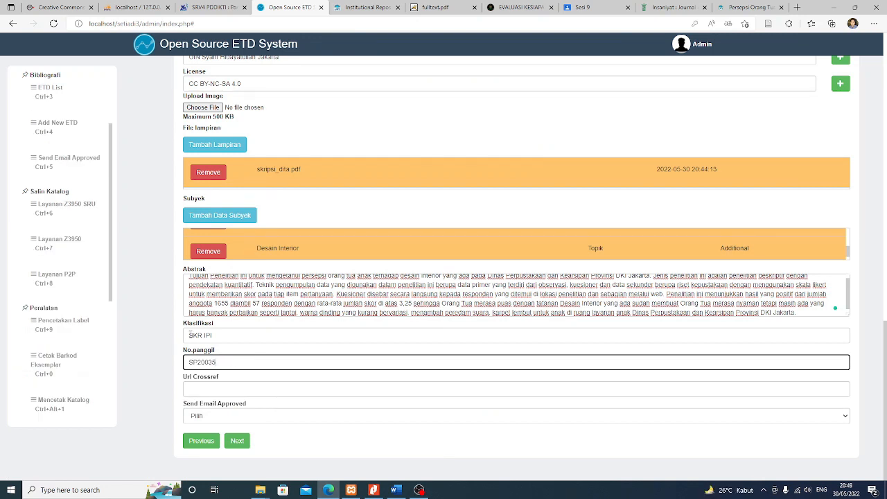
{"action": "left_click", "coordinate": [191, 336]}
{"action": "scroll", "coordinate": [153, 331], "scroll_direction": "up", "scroll_amount": 1}
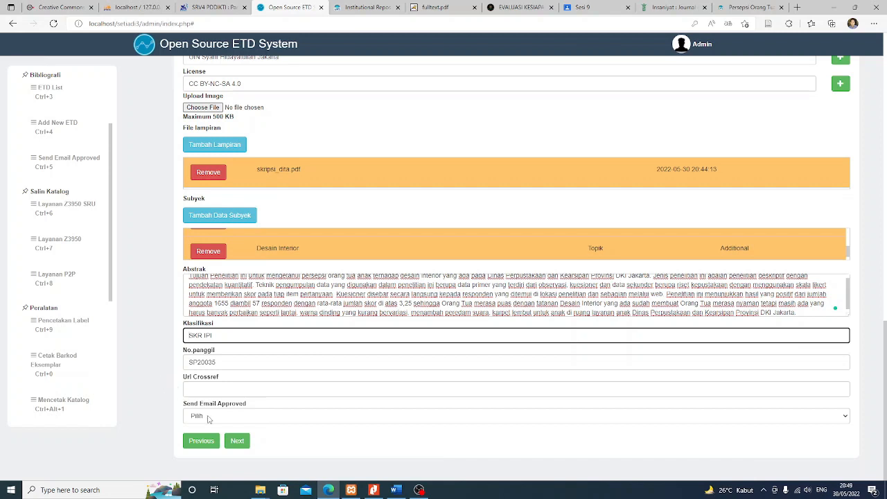
Set the Send Email Approved option to Not Send
{"action": "left_click", "coordinate": [199, 390]}
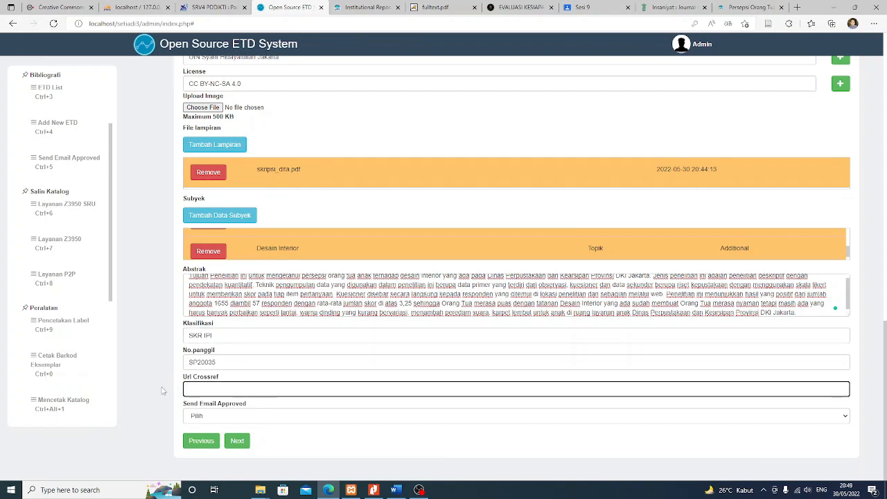
{"action": "scroll", "coordinate": [163, 390], "scroll_direction": "up", "scroll_amount": 2}
{"action": "scroll", "coordinate": [162, 388], "scroll_direction": "down", "scroll_amount": 2}
{"action": "left_click", "coordinate": [203, 416]}
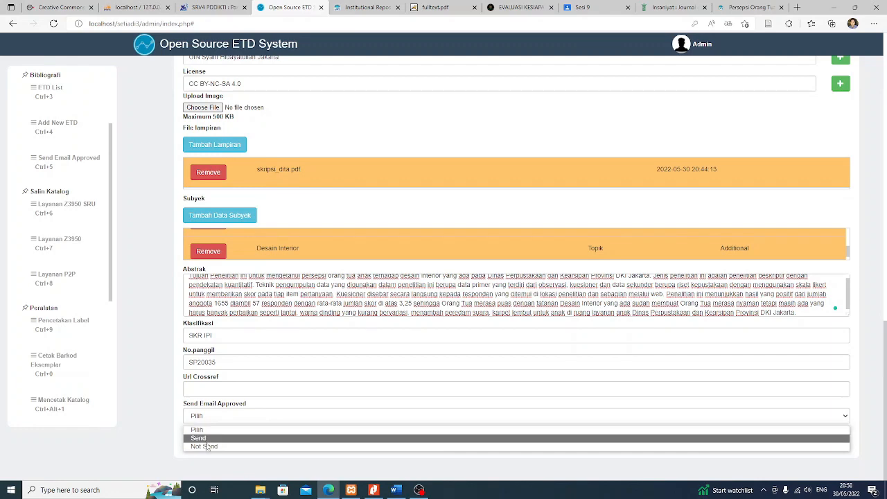
{"action": "left_click", "coordinate": [207, 447]}
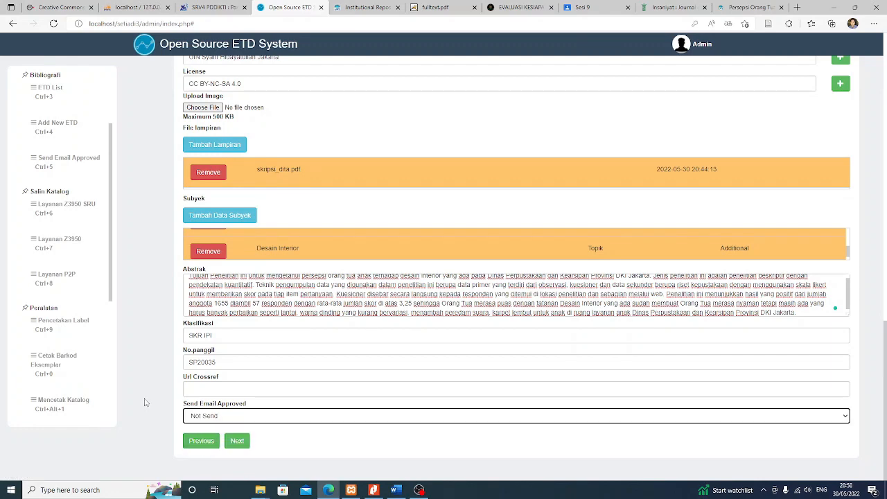
Advance the thesis entry to the Selamat completion step
{"action": "scroll", "coordinate": [147, 406], "scroll_direction": "up", "scroll_amount": 1}
{"action": "scroll", "coordinate": [147, 396], "scroll_direction": "down", "scroll_amount": 1}
{"action": "scroll", "coordinate": [149, 389], "scroll_direction": "up", "scroll_amount": 1}
{"action": "scroll", "coordinate": [148, 387], "scroll_direction": "down", "scroll_amount": 1}
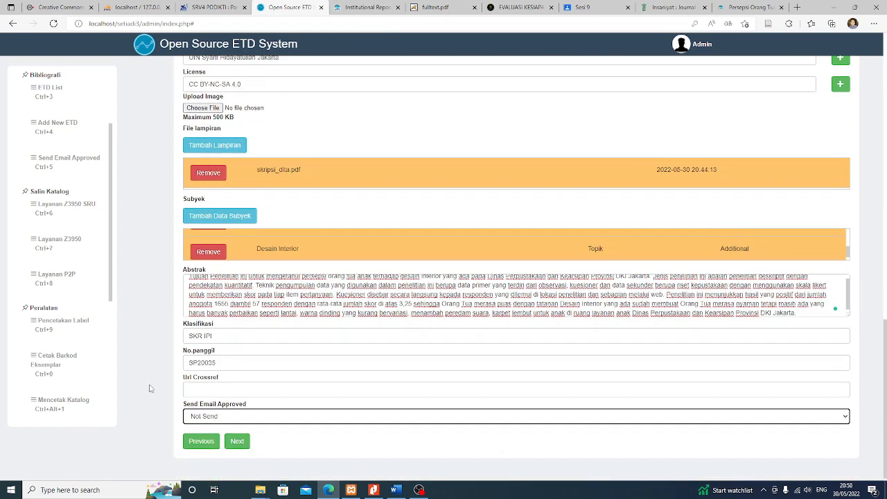
{"action": "left_click", "coordinate": [240, 443]}
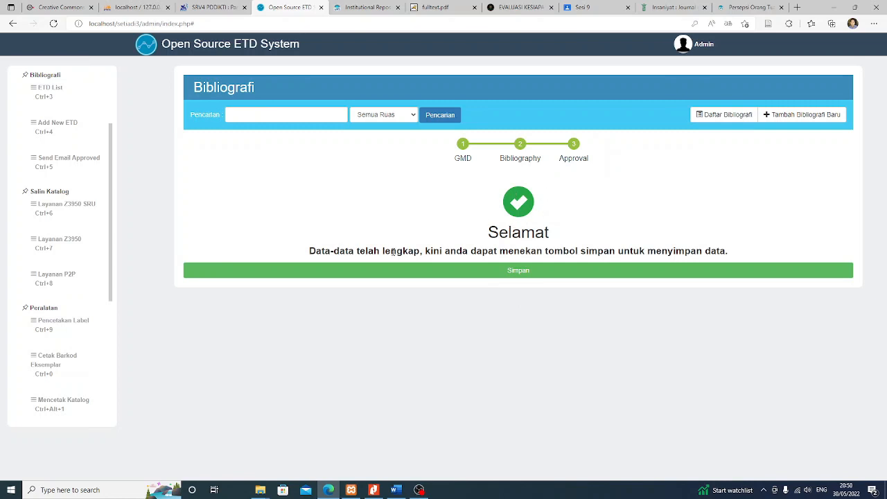
Save the record with Simpan, acknowledge the 'berhasil disimpan' alert, and go back to the admin home
{"action": "left_click", "coordinate": [525, 273]}
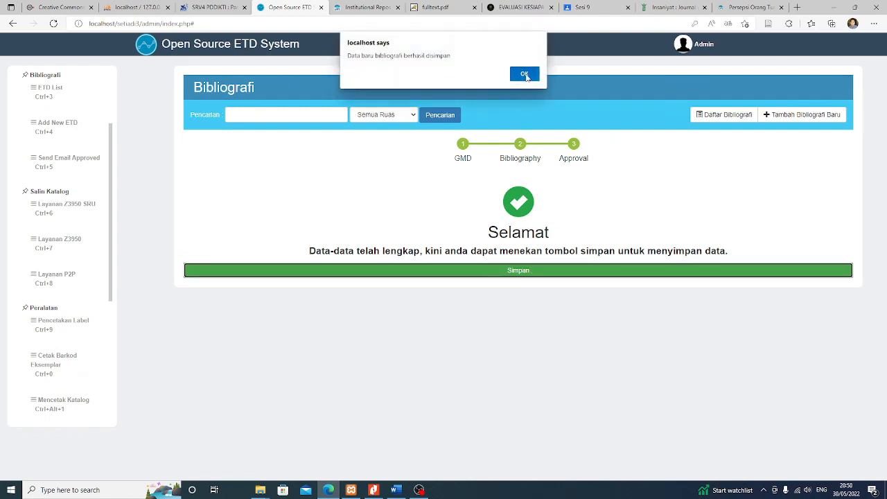
{"action": "left_click", "coordinate": [525, 74]}
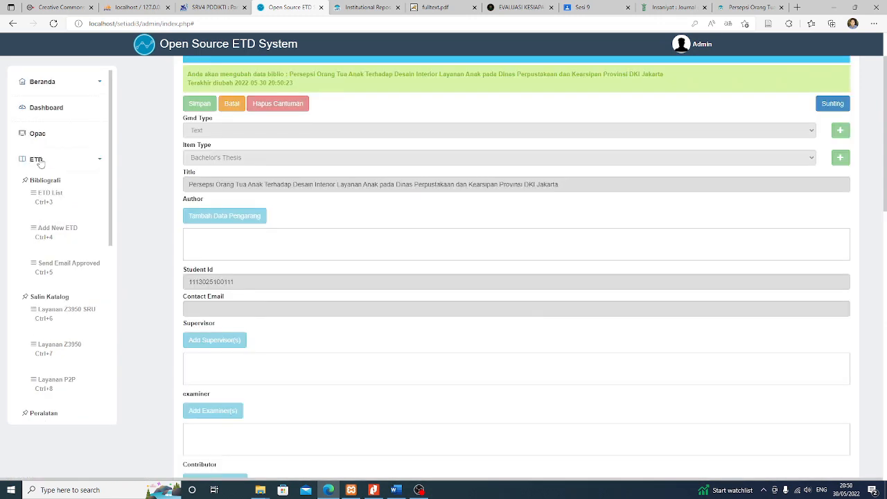
{"action": "left_click", "coordinate": [46, 197]}
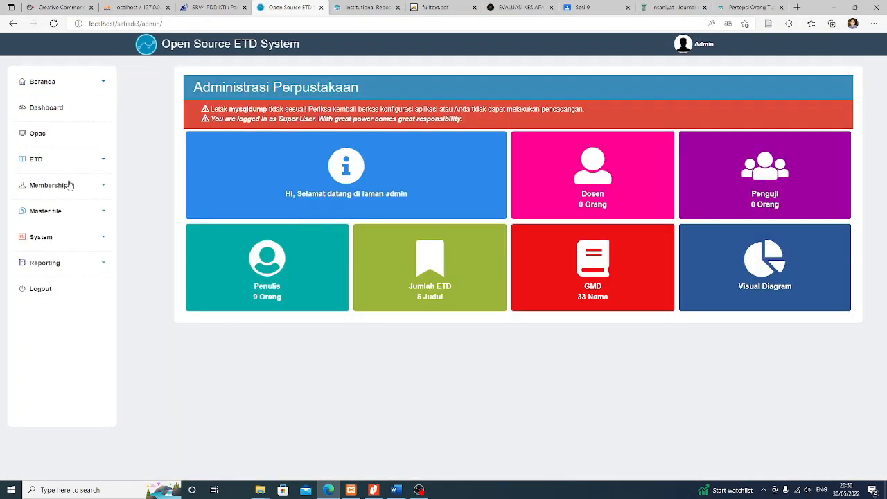
Open the Persepsi Orang Tua record from ETD List in Sunting mode, review its fields, and start a new tab
{"action": "left_click", "coordinate": [36, 161]}
{"action": "left_click", "coordinate": [47, 196]}
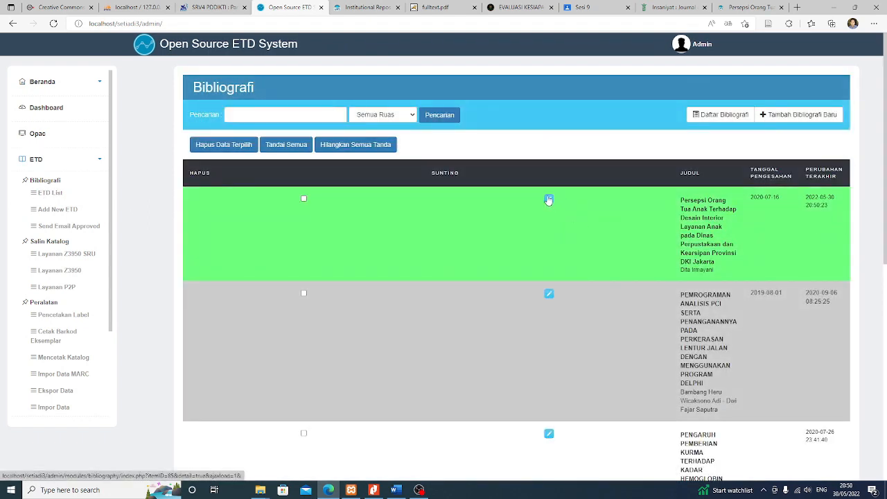
{"action": "left_click", "coordinate": [548, 200]}
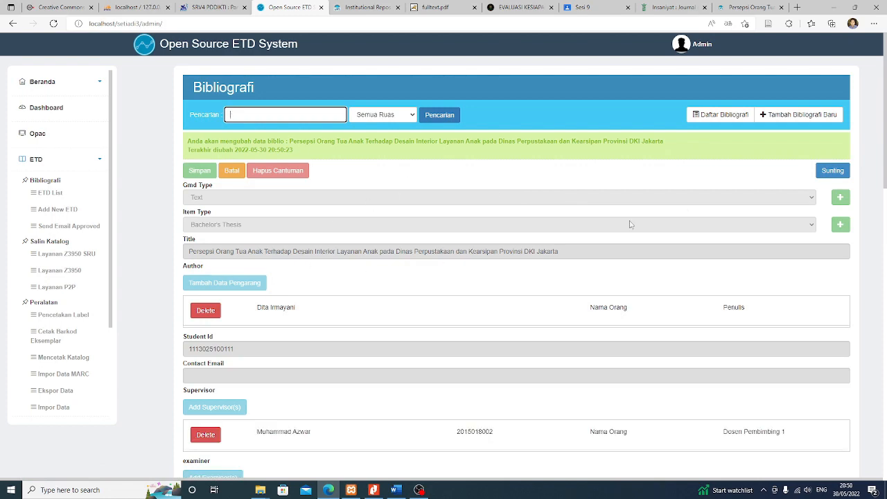
{"action": "left_click", "coordinate": [832, 171]}
{"action": "scroll", "coordinate": [488, 282], "scroll_direction": "down", "scroll_amount": 6}
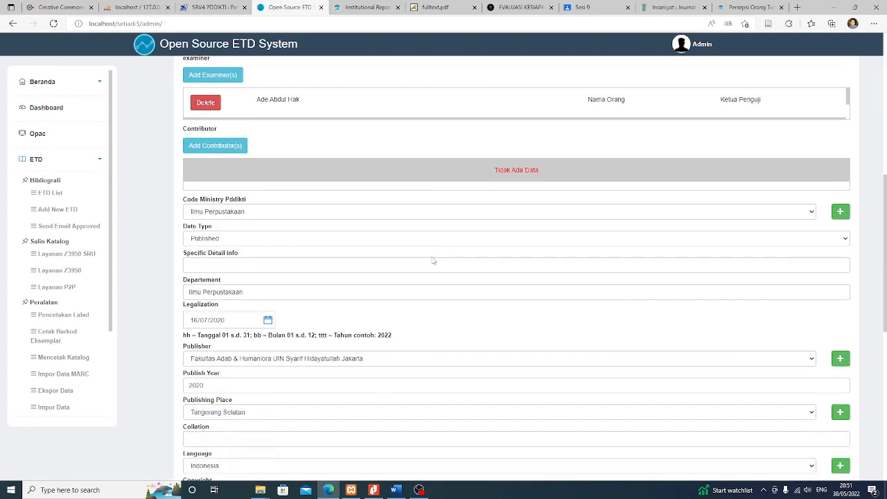
{"action": "scroll", "coordinate": [431, 256], "scroll_direction": "down", "scroll_amount": 4}
{"action": "scroll", "coordinate": [151, 291], "scroll_direction": "down", "scroll_amount": 5}
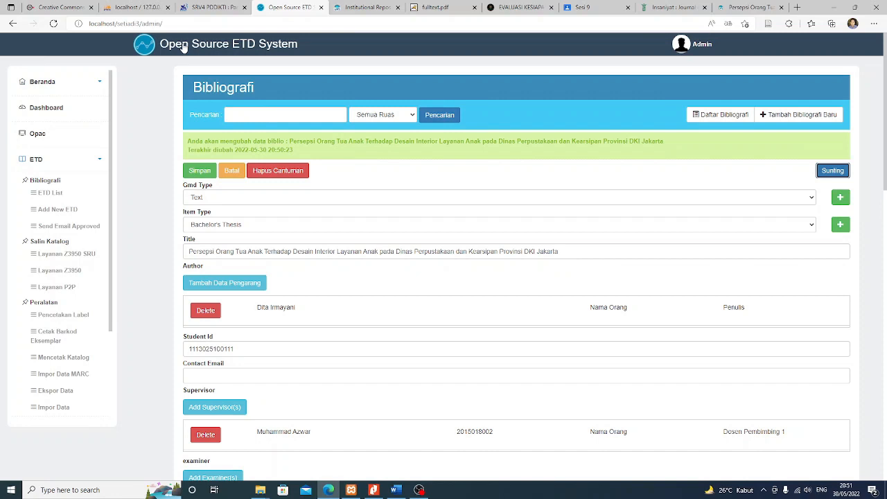
{"action": "key", "text": "ctrl+shift+k"}
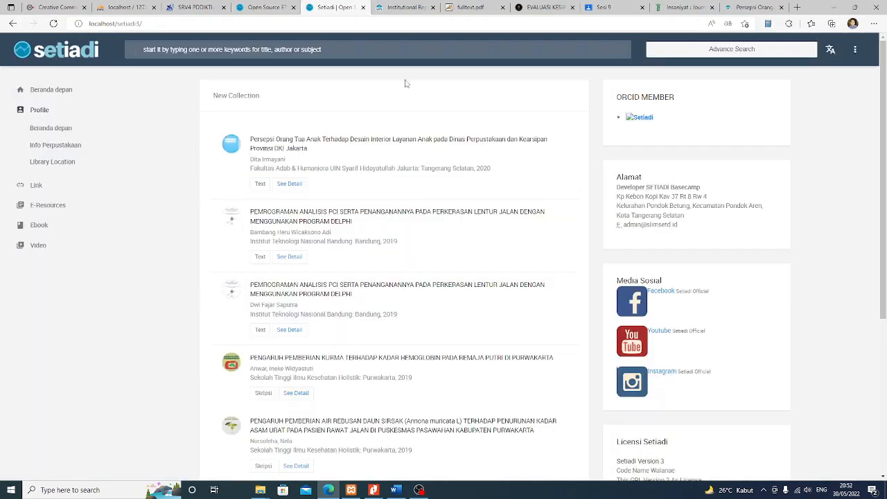
Check the record's See Detail page shows no files under Lampiran Berkas, then return to the edit form
{"action": "left_click", "coordinate": [289, 184]}
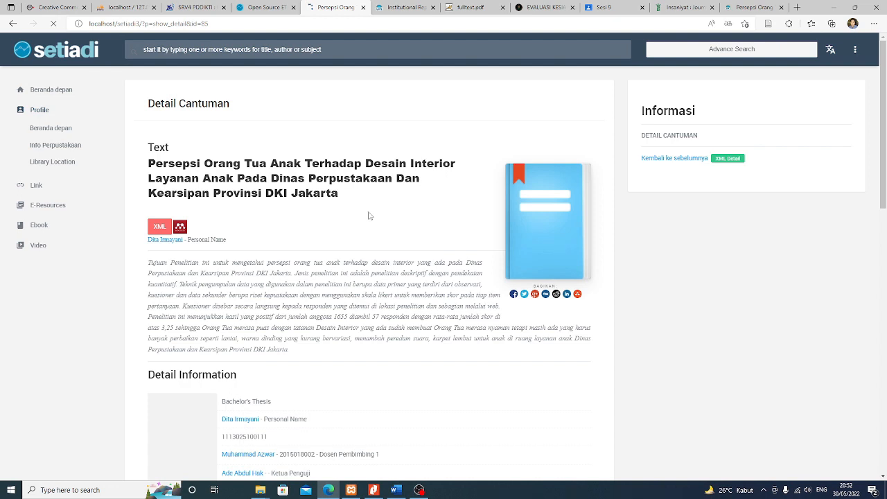
{"action": "scroll", "coordinate": [369, 216], "scroll_direction": "down", "scroll_amount": 5}
{"action": "scroll", "coordinate": [385, 207], "scroll_direction": "down", "scroll_amount": 3}
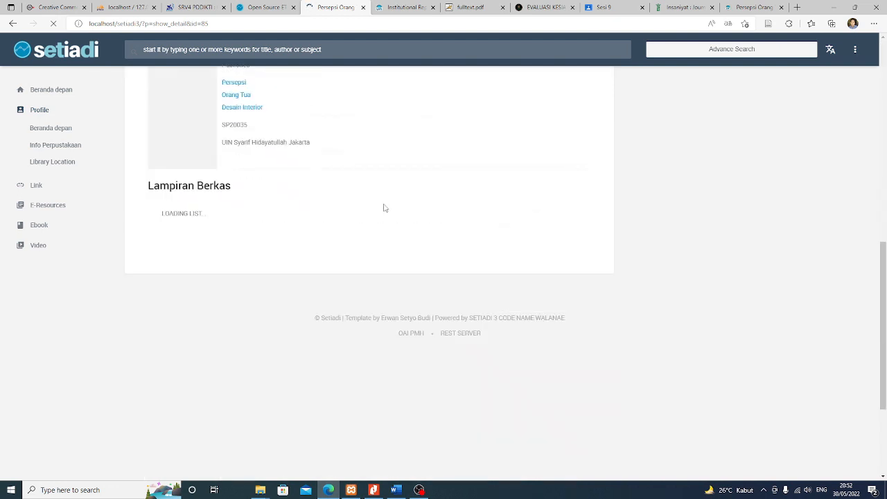
{"action": "scroll", "coordinate": [385, 207], "scroll_direction": "up", "scroll_amount": 2}
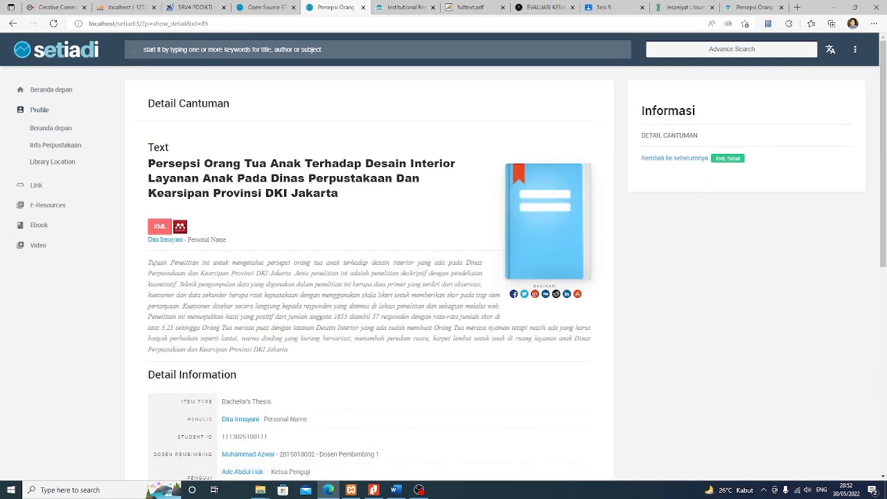
{"action": "scroll", "coordinate": [335, 204], "scroll_direction": "down", "scroll_amount": 5}
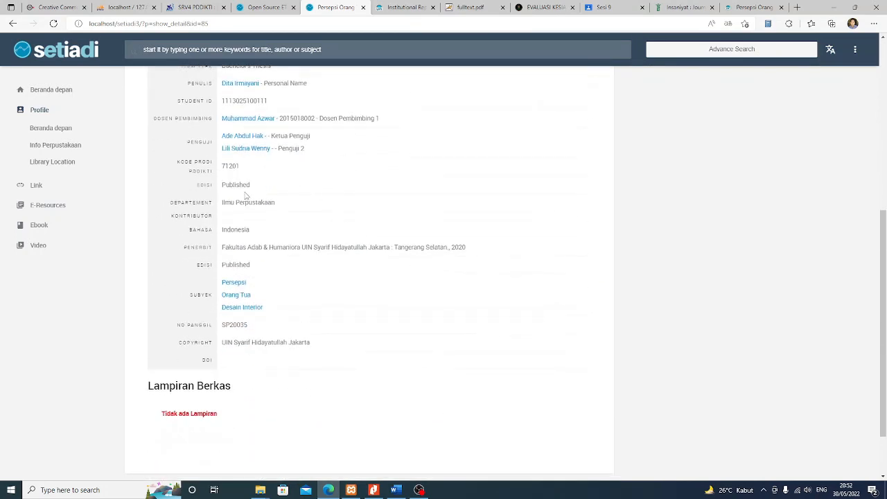
{"action": "scroll", "coordinate": [258, 198], "scroll_direction": "down", "scroll_amount": 1}
{"action": "scroll", "coordinate": [288, 194], "scroll_direction": "up", "scroll_amount": 1}
{"action": "scroll", "coordinate": [289, 195], "scroll_direction": "down", "scroll_amount": 1}
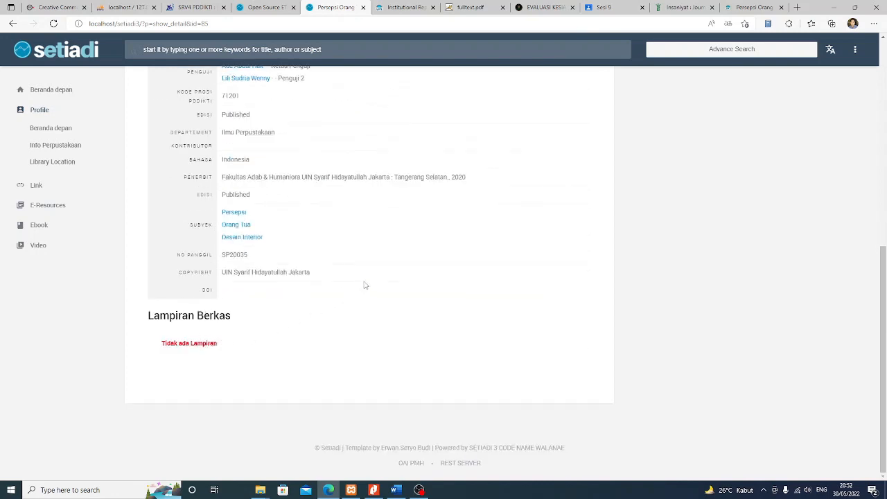
{"action": "scroll", "coordinate": [370, 276], "scroll_direction": "up", "scroll_amount": 2}
{"action": "scroll", "coordinate": [360, 291], "scroll_direction": "down", "scroll_amount": 2}
{"action": "scroll", "coordinate": [361, 312], "scroll_direction": "up", "scroll_amount": 3}
{"action": "scroll", "coordinate": [360, 312], "scroll_direction": "up", "scroll_amount": 4}
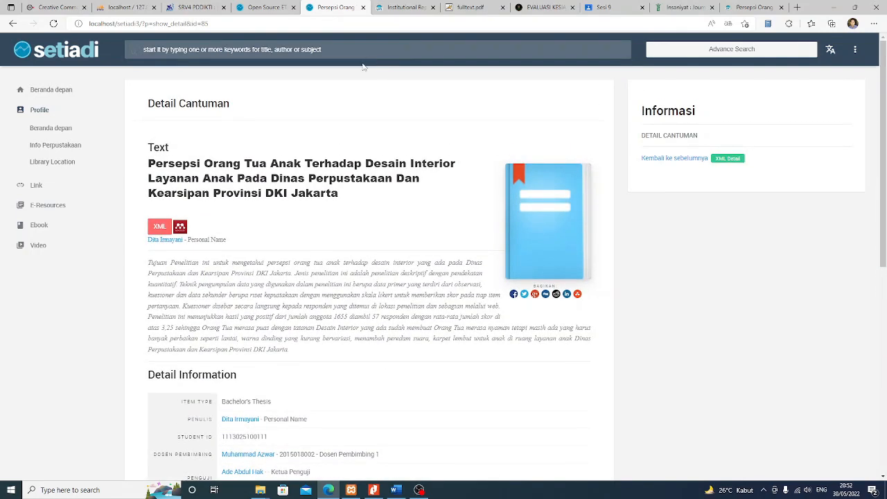
{"action": "scroll", "coordinate": [411, 225], "scroll_direction": "down", "scroll_amount": 2}
{"action": "scroll", "coordinate": [409, 225], "scroll_direction": "down", "scroll_amount": 5}
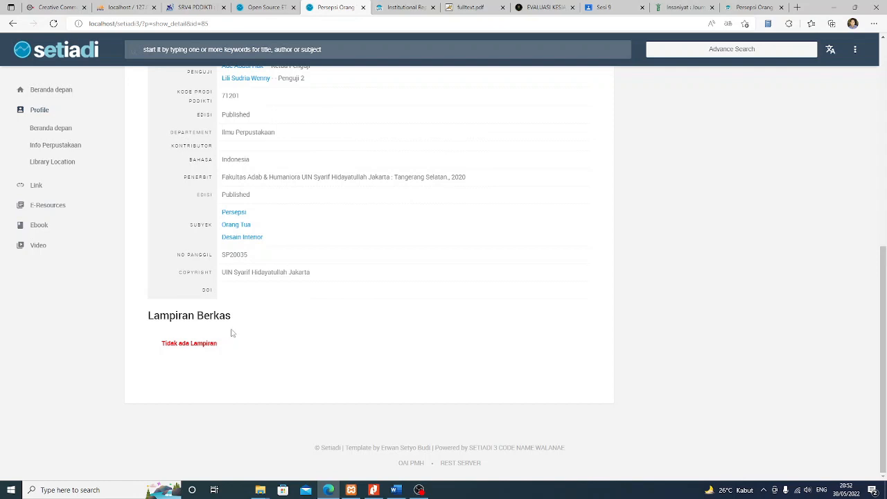
{"action": "scroll", "coordinate": [232, 333], "scroll_direction": "up", "scroll_amount": 6}
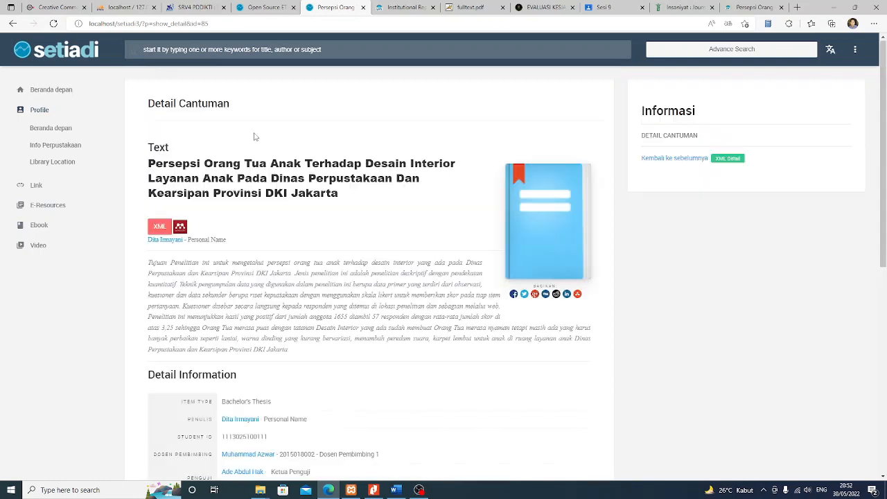
{"action": "left_click", "coordinate": [267, 6]}
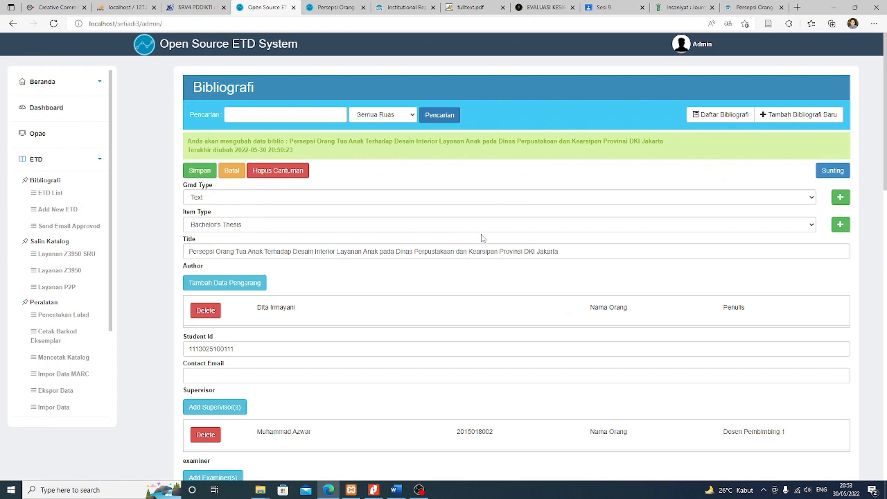
{"action": "left_click", "coordinate": [617, 9]}
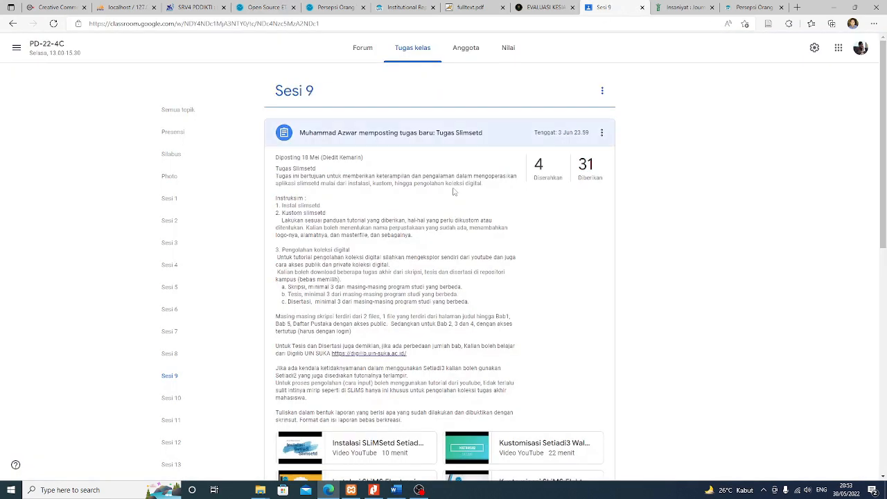
{"action": "scroll", "coordinate": [480, 310], "scroll_direction": "down", "scroll_amount": 1}
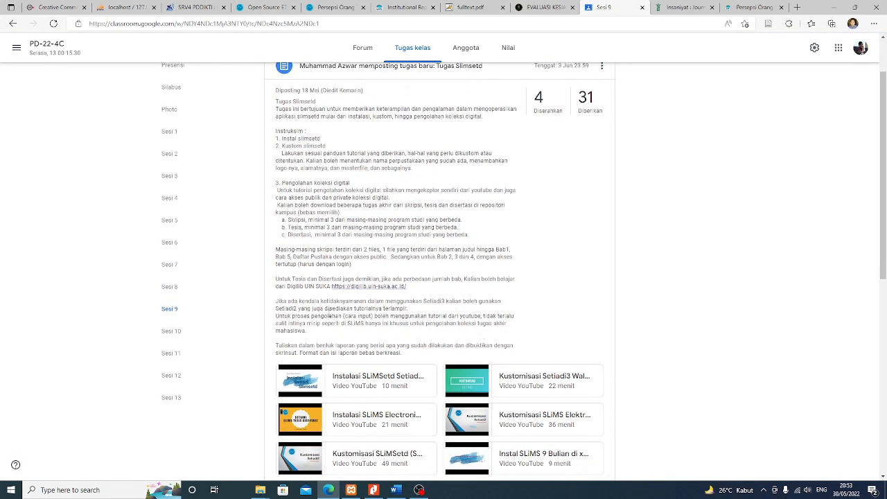
{"action": "scroll", "coordinate": [319, 248], "scroll_direction": "up", "scroll_amount": 1}
{"action": "scroll", "coordinate": [326, 277], "scroll_direction": "down", "scroll_amount": 1}
{"action": "left_click_drag", "start_coordinate": [277, 250], "coordinate": [360, 269]}
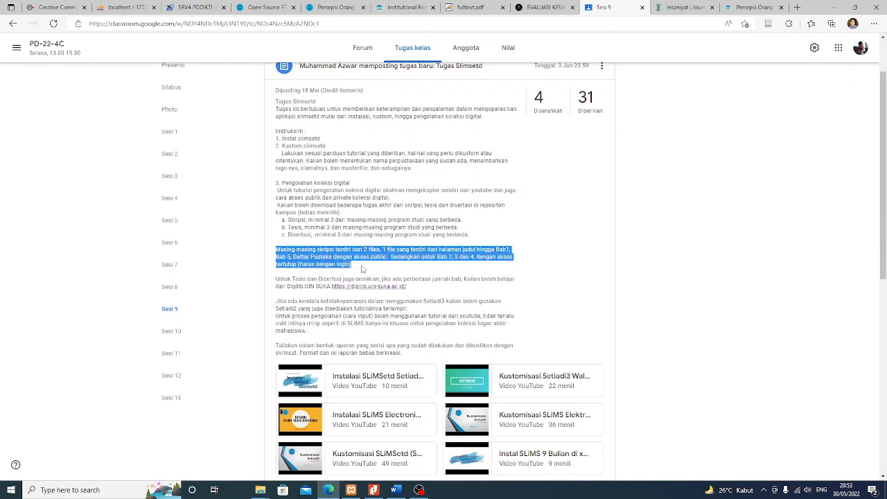
{"action": "left_click", "coordinate": [361, 271]}
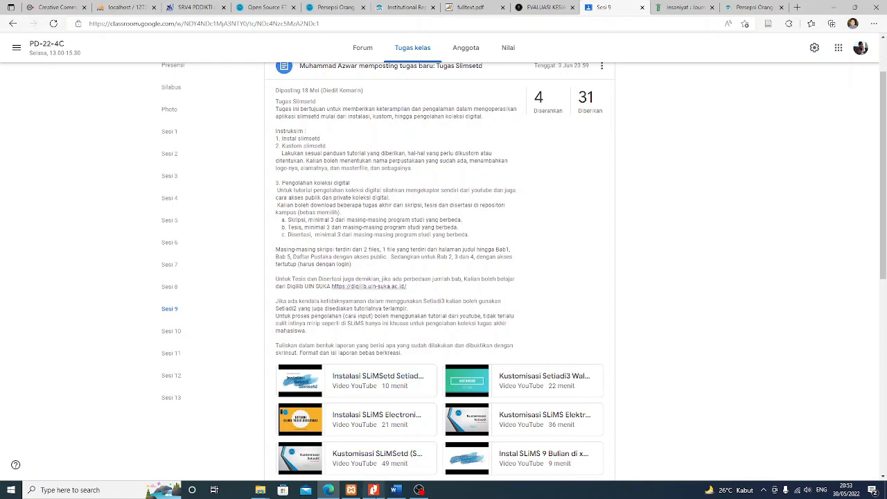
{"action": "mouse_move", "coordinate": [374, 491]}
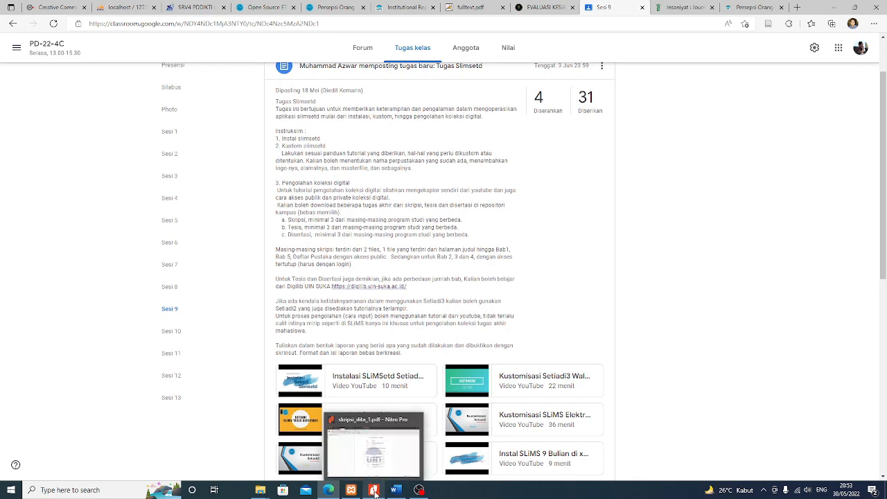
Review the pages of skripsi_dita_1.pdf in Nitro Pro
{"action": "left_click", "coordinate": [374, 490]}
{"action": "scroll", "coordinate": [849, 191], "scroll_direction": "up", "scroll_amount": 3}
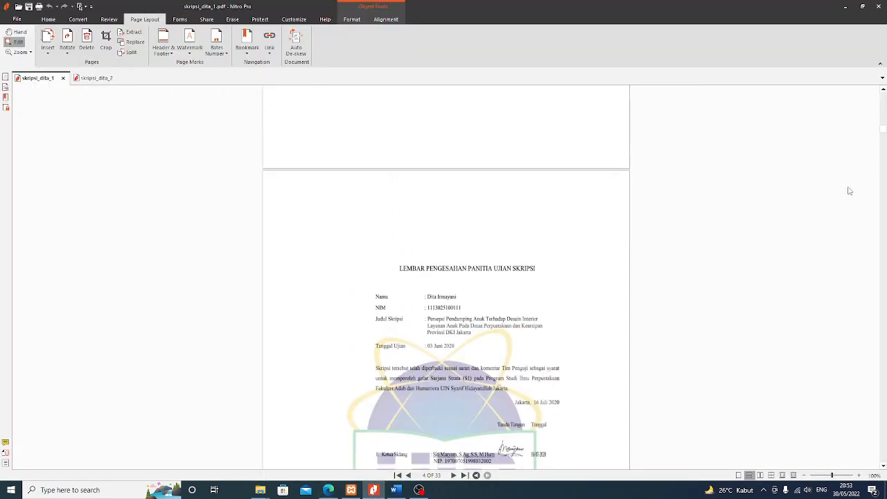
{"action": "left_click_drag", "start_coordinate": [884, 130], "coordinate": [884, 93]}
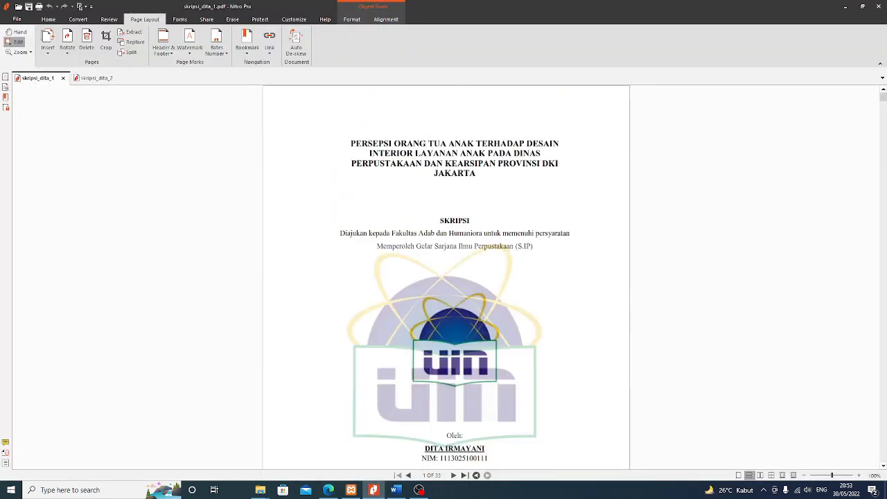
{"action": "scroll", "coordinate": [525, 222], "scroll_direction": "down", "scroll_amount": 3}
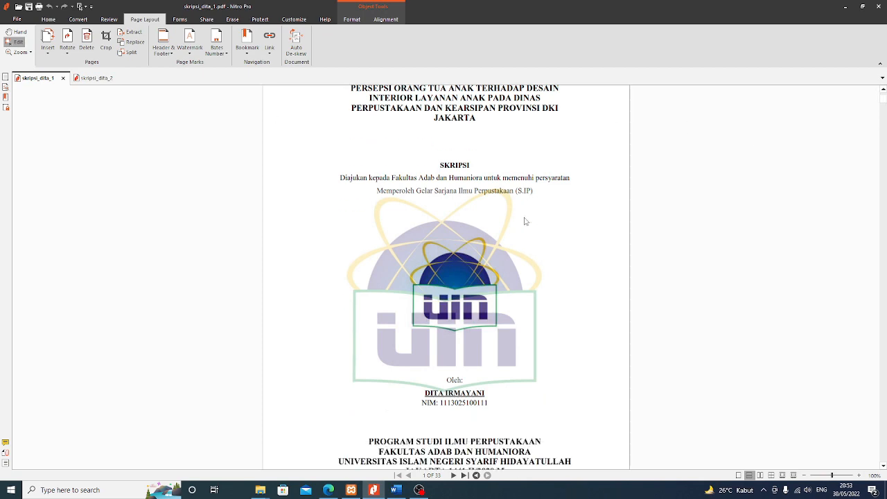
{"action": "scroll", "coordinate": [529, 231], "scroll_direction": "down", "scroll_amount": 9}
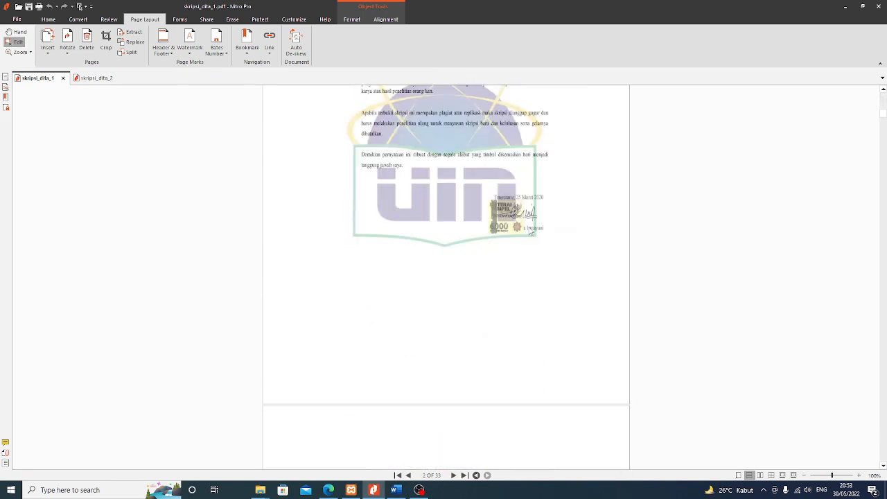
{"action": "scroll", "coordinate": [528, 230], "scroll_direction": "down", "scroll_amount": 3}
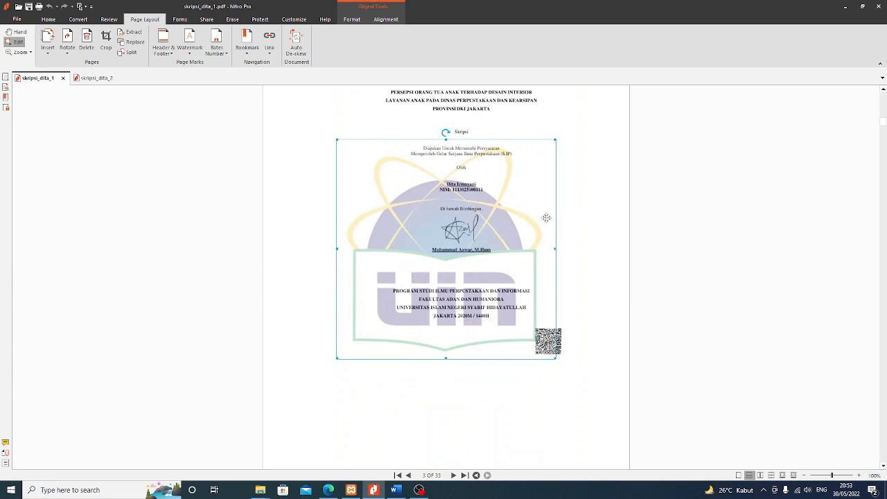
{"action": "scroll", "coordinate": [548, 217], "scroll_direction": "up", "scroll_amount": 1}
{"action": "scroll", "coordinate": [550, 217], "scroll_direction": "up", "scroll_amount": 2}
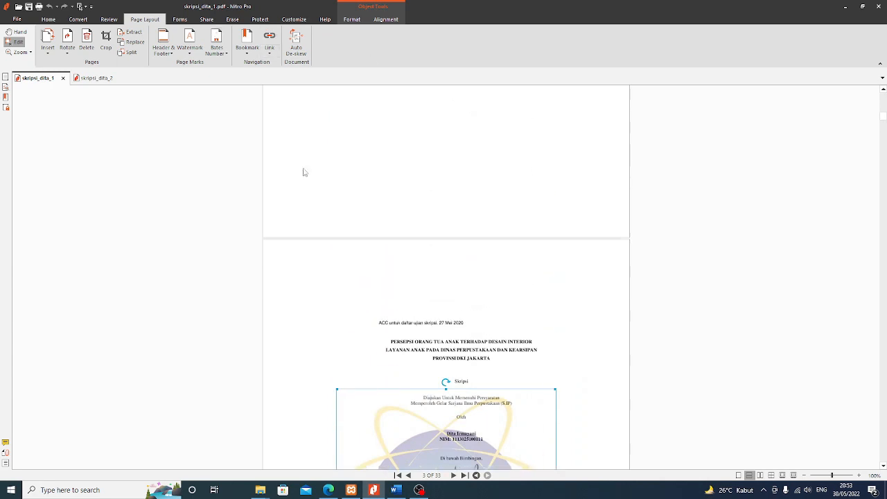
{"action": "scroll", "coordinate": [517, 106], "scroll_direction": "up", "scroll_amount": 1}
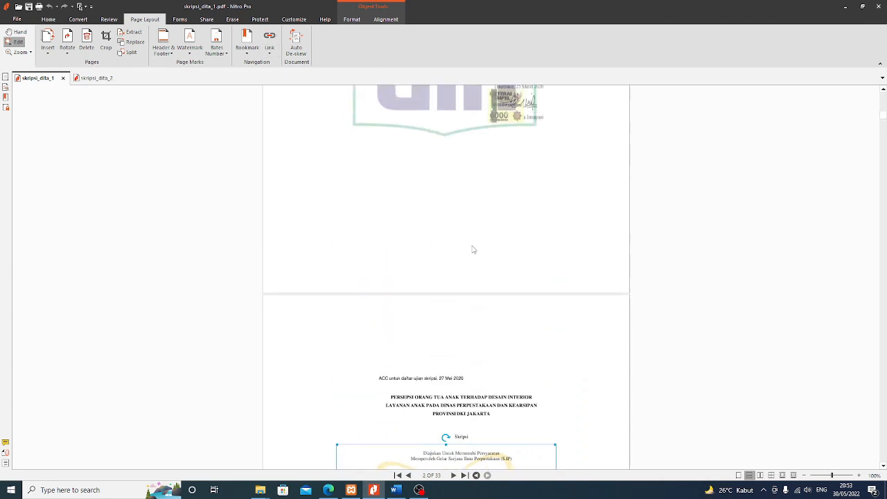
{"action": "scroll", "coordinate": [472, 249], "scroll_direction": "up", "scroll_amount": 1}
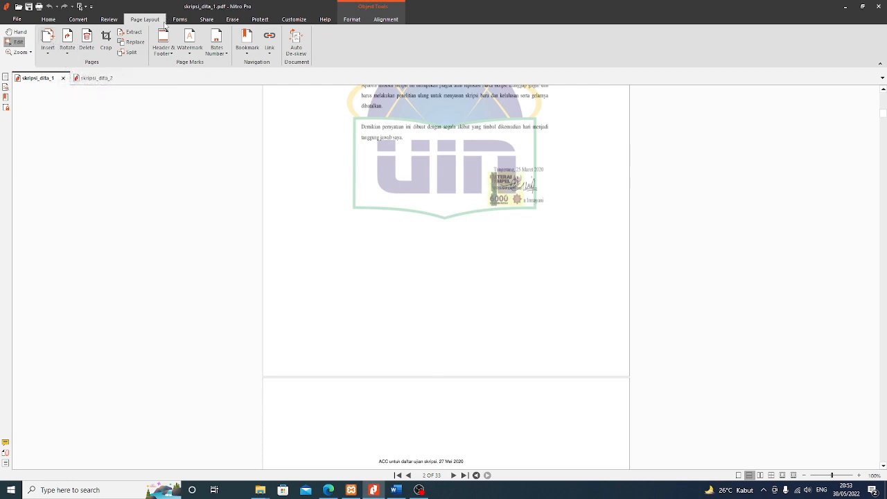
Close skripsi_dita_1 without saving, close skripsi_dita_2, exit Nitro Pro, and bring the Documents window into view
{"action": "left_click", "coordinate": [63, 77]}
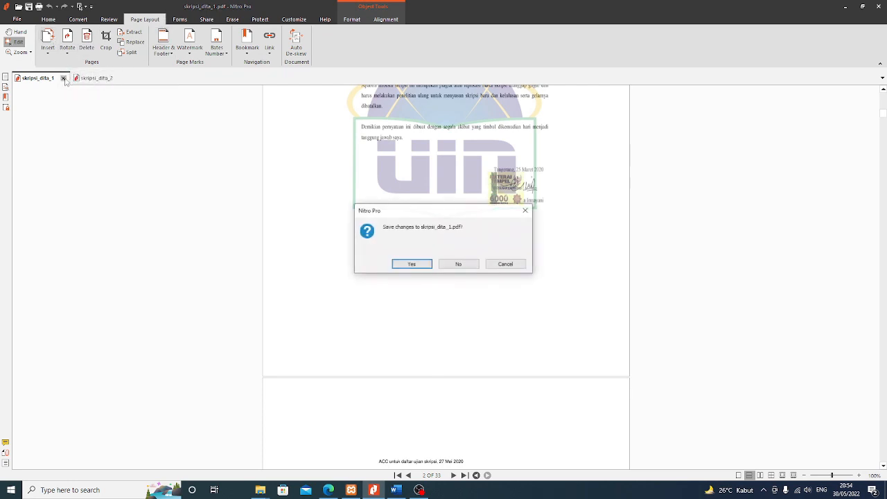
{"action": "left_click", "coordinate": [458, 265]}
{"action": "left_click", "coordinate": [63, 78]}
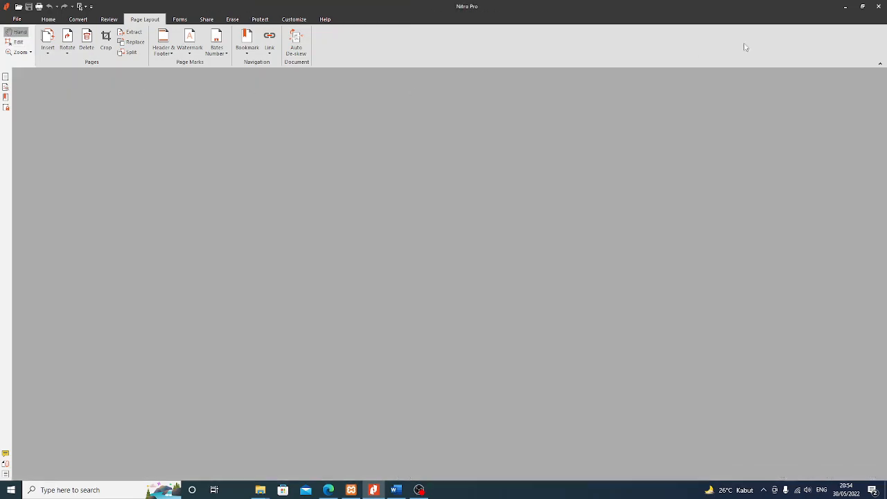
{"action": "left_click", "coordinate": [878, 7]}
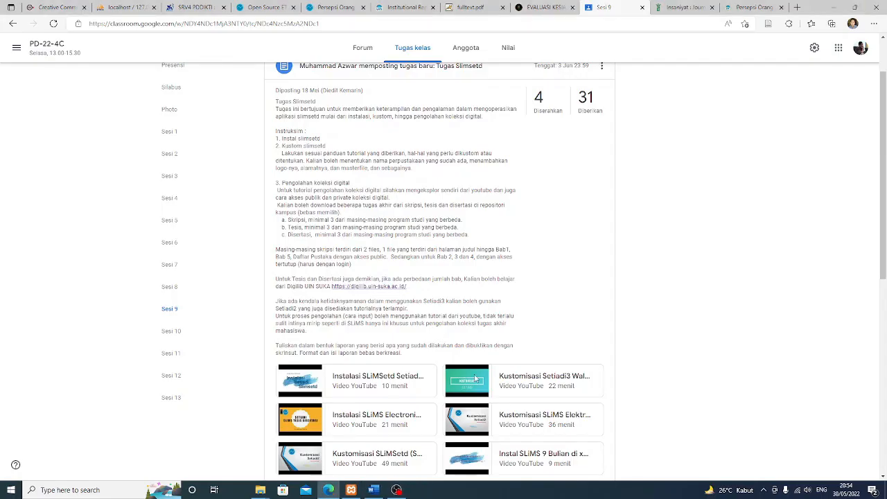
{"action": "mouse_move", "coordinate": [255, 489]}
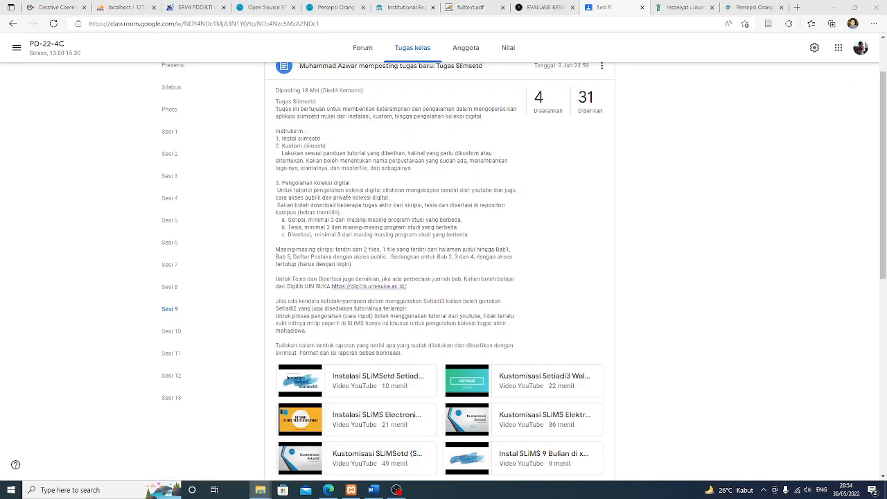
{"action": "left_click_drag", "start_coordinate": [886, 88], "coordinate": [307, 88]}
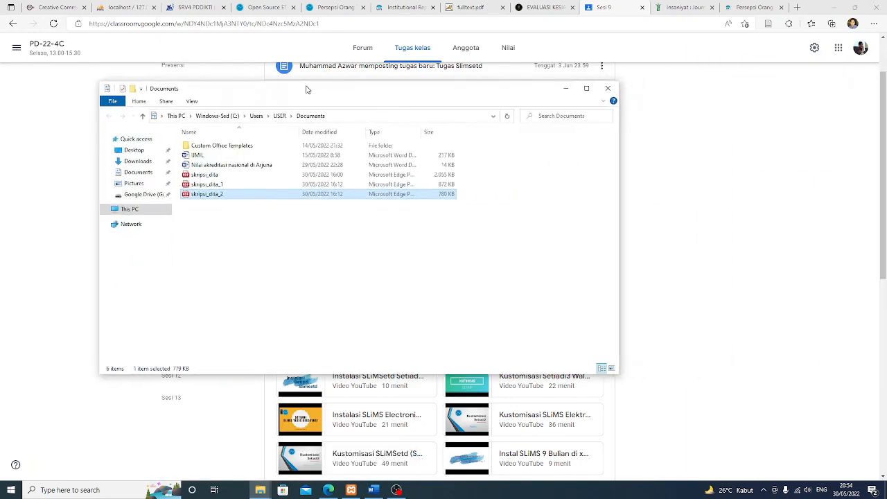
Delete skripsi_dita_1 and skripsi_dita_2 from the Documents folder
{"action": "left_click", "coordinate": [214, 175]}
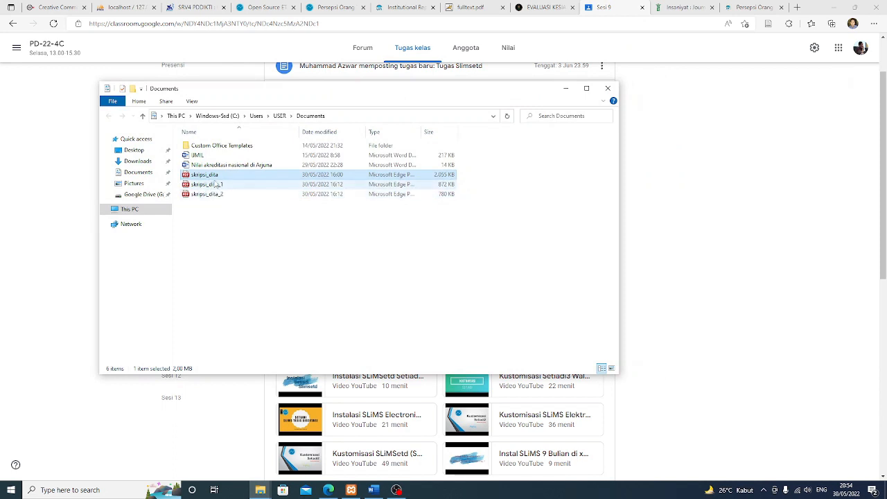
{"action": "left_click", "coordinate": [215, 184]}
{"action": "left_click", "coordinate": [221, 195], "text": "shift"}
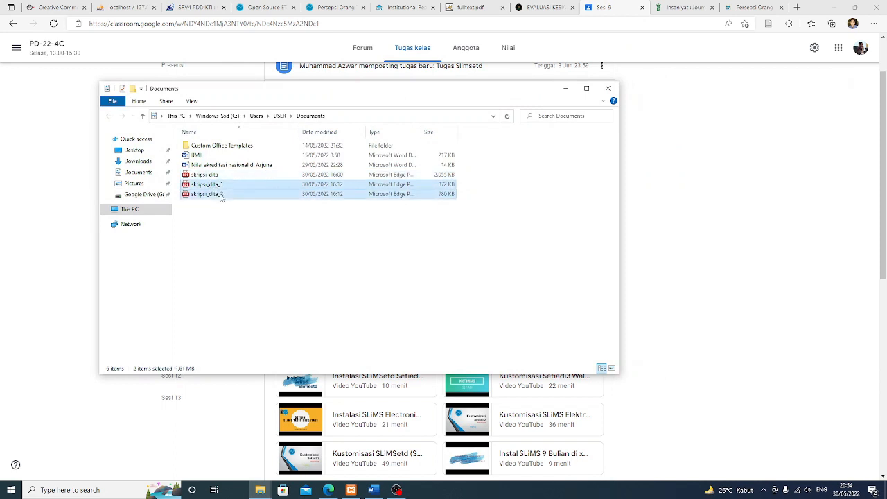
{"action": "key", "text": "Delete"}
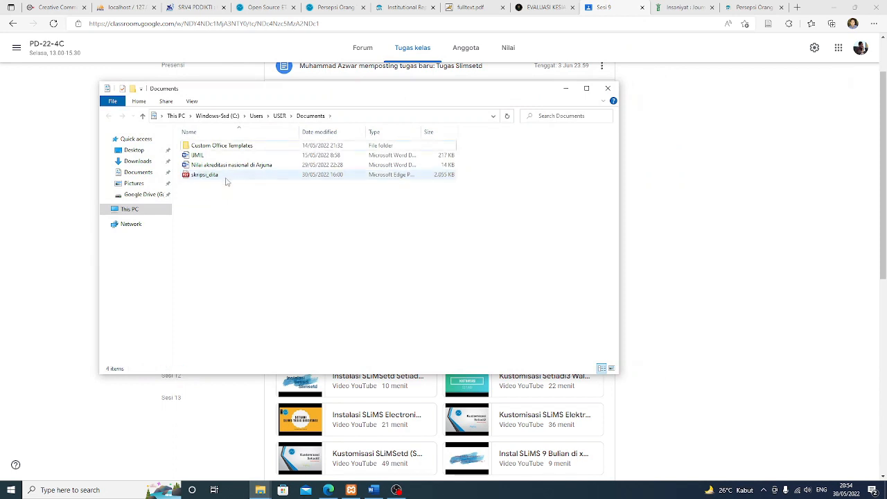
Open skripsi_dita with Nitro Pro via Open with
{"action": "left_click", "coordinate": [226, 178]}
{"action": "right_click", "coordinate": [226, 177]}
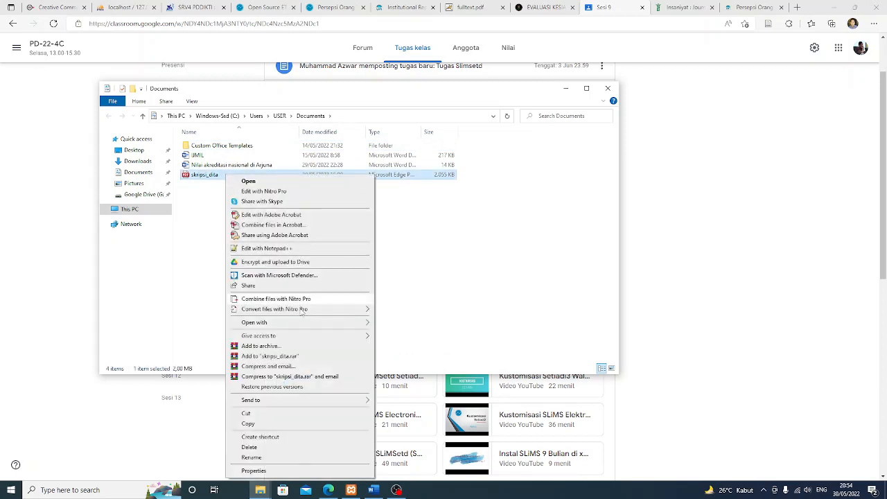
{"action": "mouse_move", "coordinate": [312, 327]}
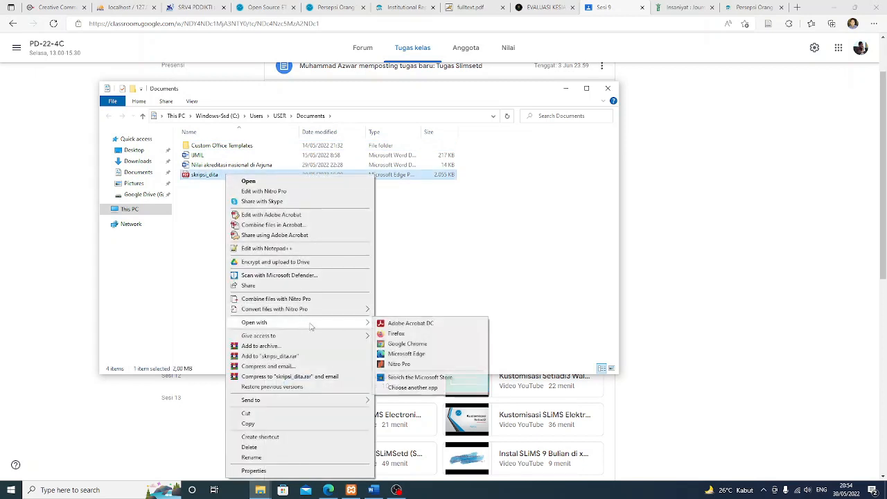
{"action": "left_click", "coordinate": [394, 365]}
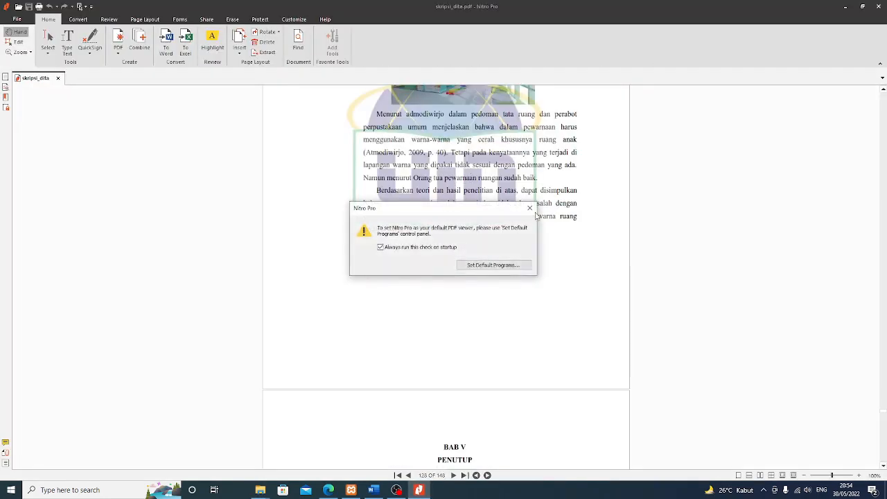
Dismiss the Set Default Programs notice, scroll skripsi_dita.pdf back to page 1, then switch to Google Classroom
{"action": "left_click", "coordinate": [530, 208]}
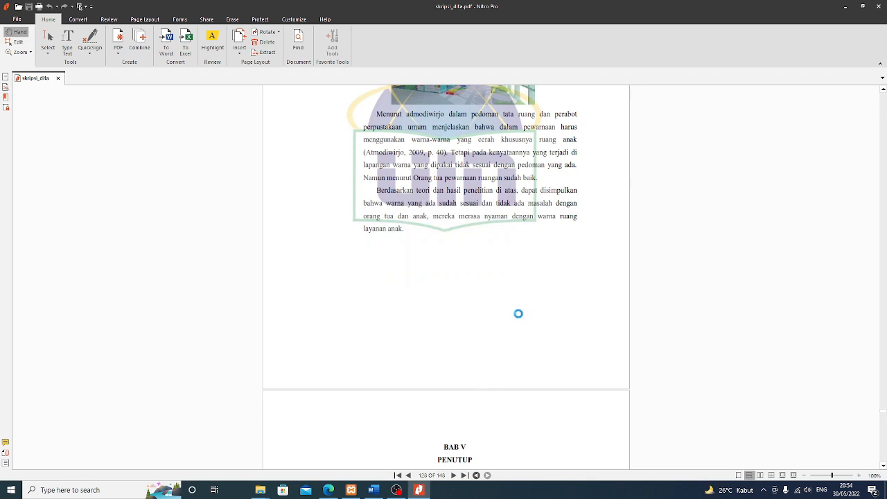
{"action": "scroll", "coordinate": [517, 310], "scroll_direction": "down", "scroll_amount": 4}
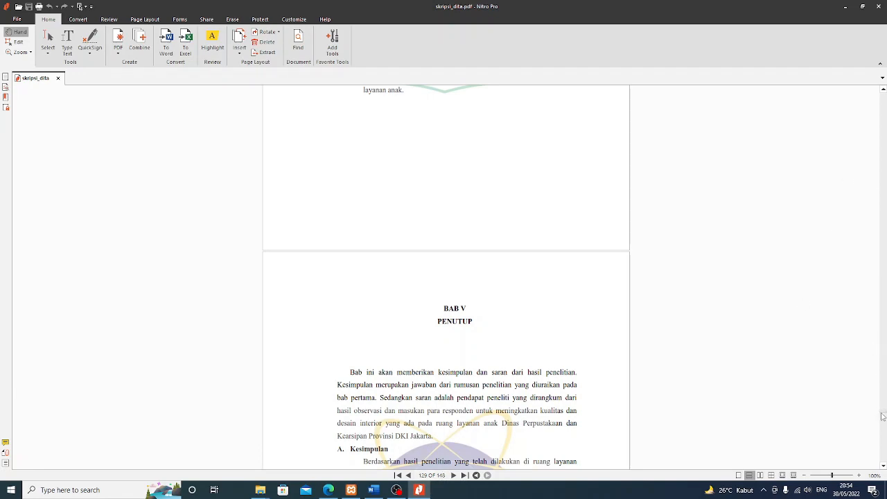
{"action": "left_click_drag", "start_coordinate": [883, 415], "coordinate": [883, 91]}
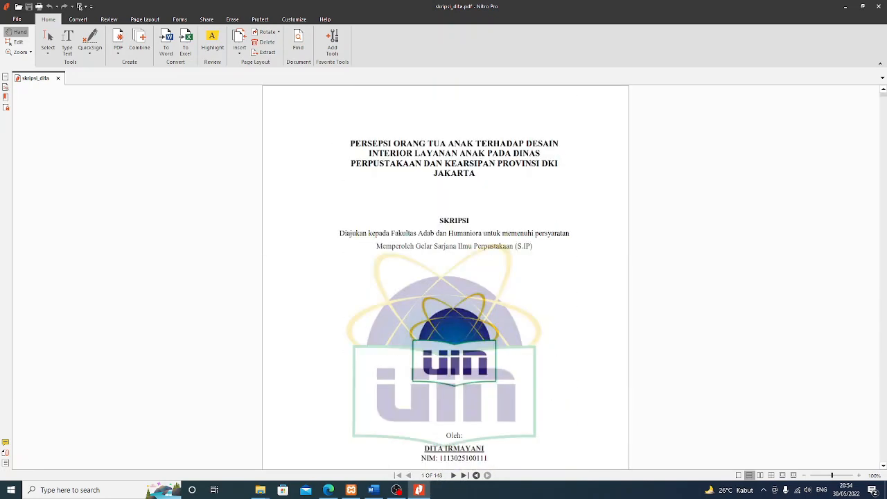
{"action": "scroll", "coordinate": [533, 229], "scroll_direction": "down", "scroll_amount": 10}
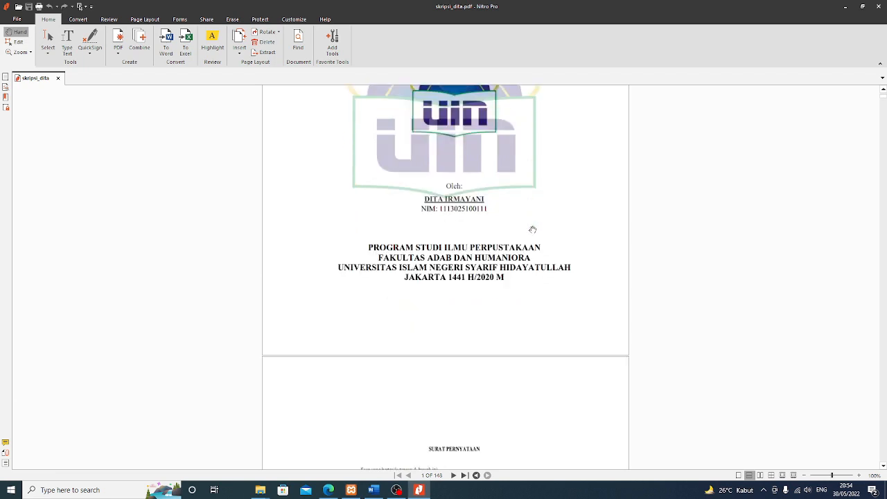
{"action": "scroll", "coordinate": [534, 226], "scroll_direction": "down", "scroll_amount": 2}
{"action": "scroll", "coordinate": [535, 225], "scroll_direction": "up", "scroll_amount": 10}
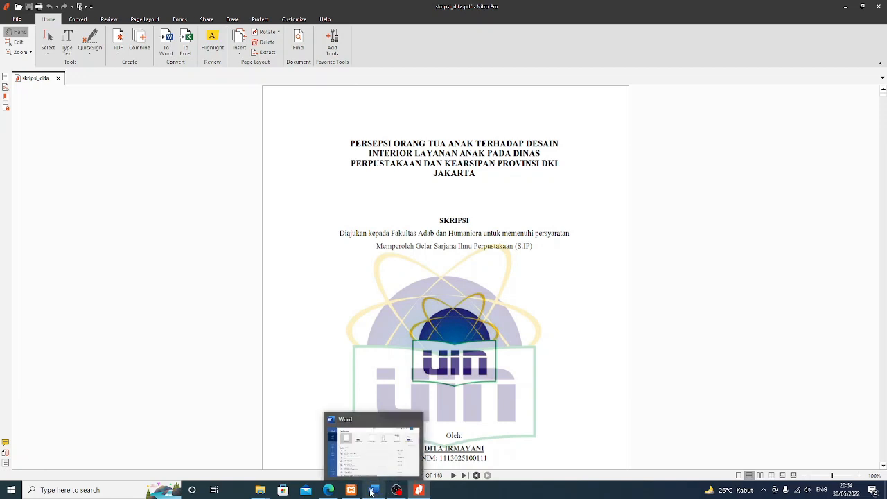
{"action": "left_click", "coordinate": [329, 490]}
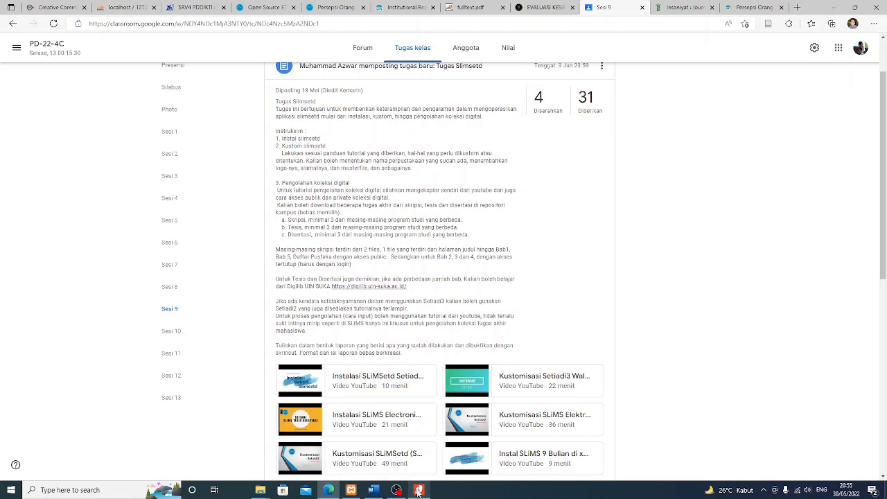
After reading the Tugas Slimsetd instructions, bring the skripsi_dita.pdf window in Nitro Pro to the front
{"action": "mouse_move", "coordinate": [419, 493]}
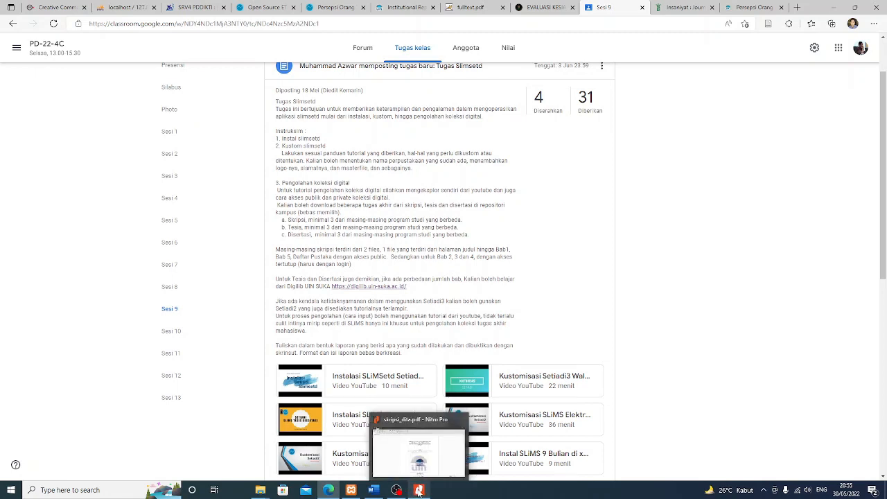
{"action": "left_click", "coordinate": [418, 492]}
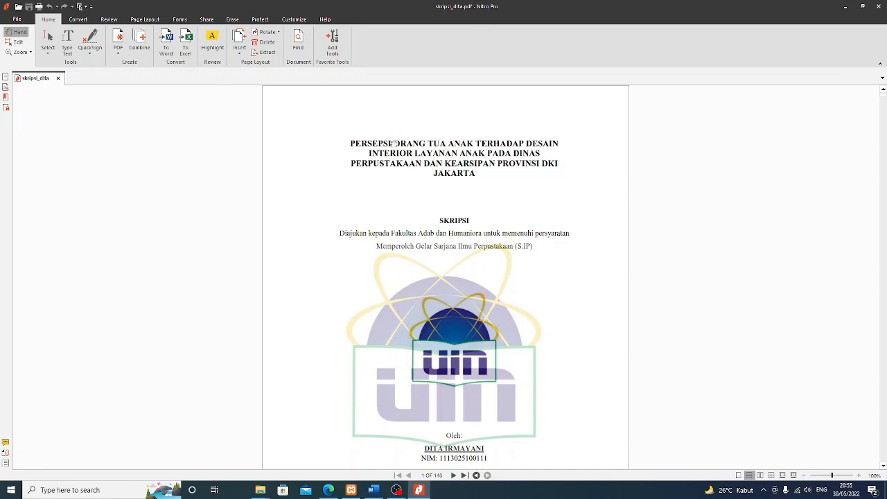
Scroll skripsi_dita.pdf from the title page to page 25 of 148, where BAB II Tinjauan Literatur begins
{"action": "scroll", "coordinate": [400, 147], "scroll_direction": "down", "scroll_amount": 2}
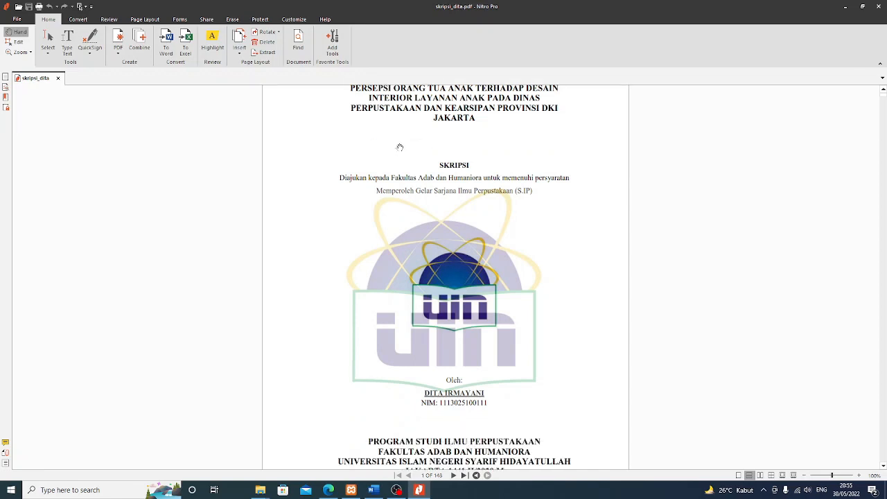
{"action": "scroll", "coordinate": [402, 151], "scroll_direction": "up", "scroll_amount": 6}
{"action": "scroll", "coordinate": [446, 261], "scroll_direction": "down", "scroll_amount": 12}
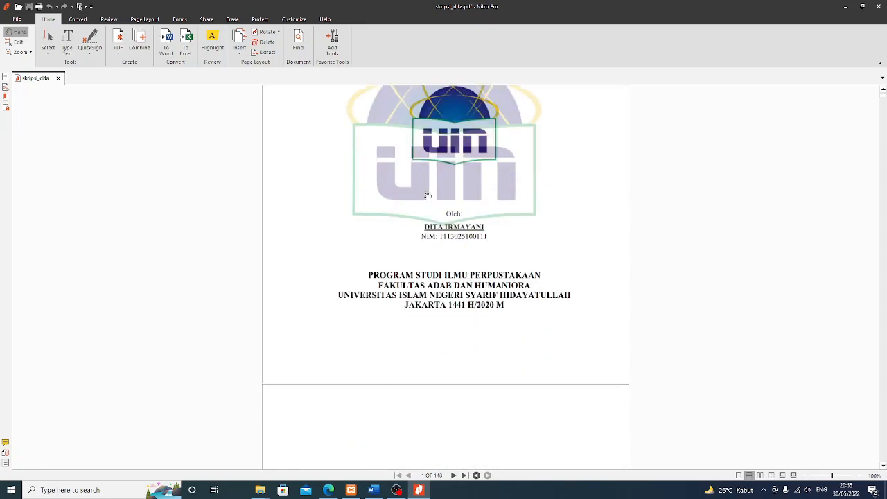
{"action": "scroll", "coordinate": [446, 261], "scroll_direction": "down", "scroll_amount": 7}
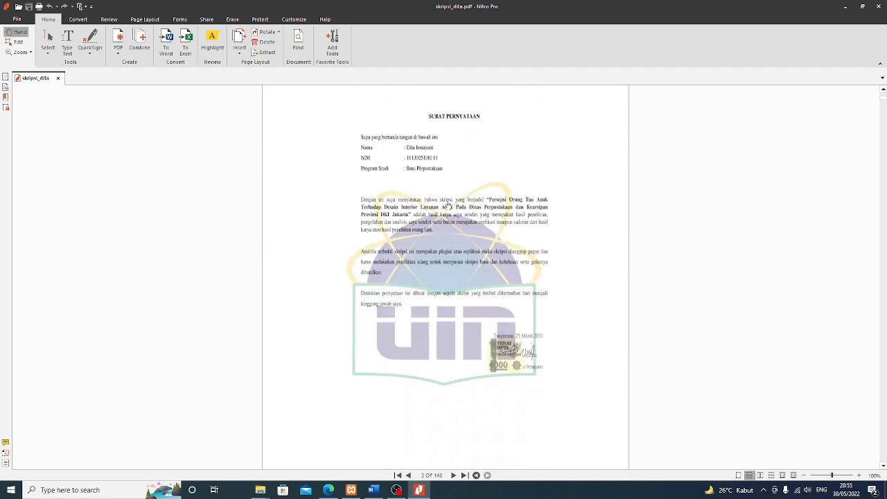
{"action": "scroll", "coordinate": [448, 206], "scroll_direction": "down", "scroll_amount": 20}
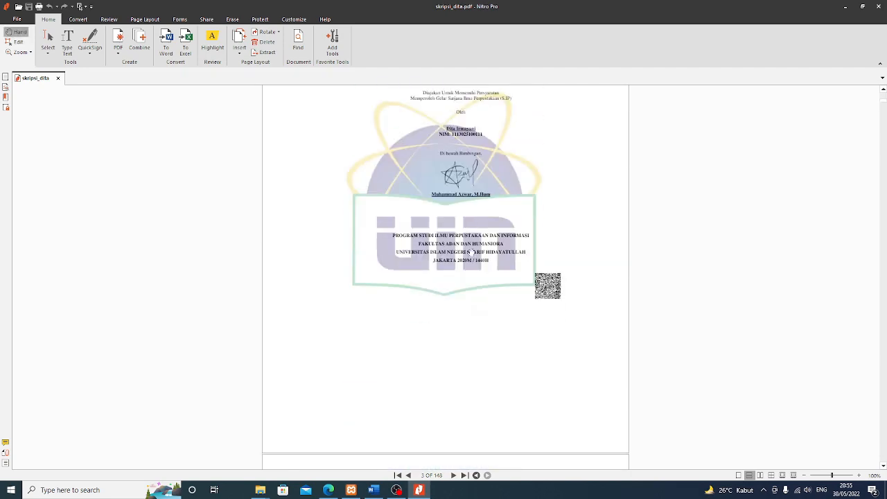
{"action": "scroll", "coordinate": [471, 254], "scroll_direction": "down", "scroll_amount": 20}
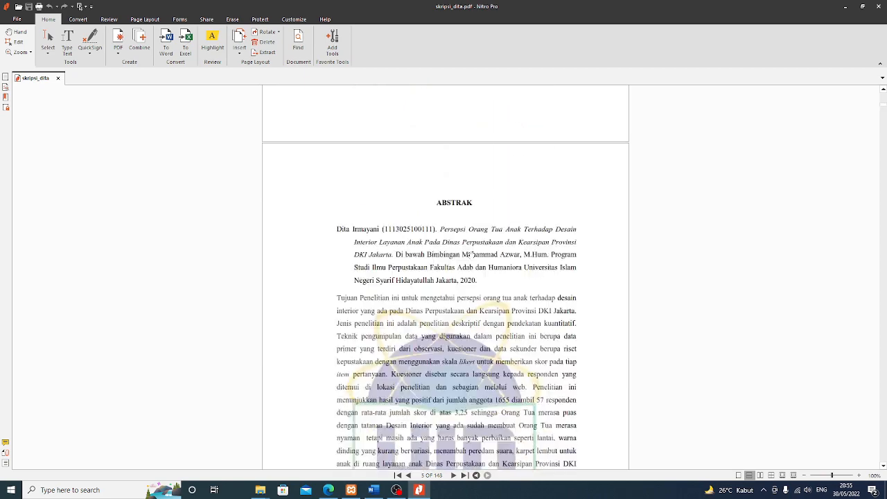
{"action": "scroll", "coordinate": [471, 254], "scroll_direction": "down", "scroll_amount": 20}
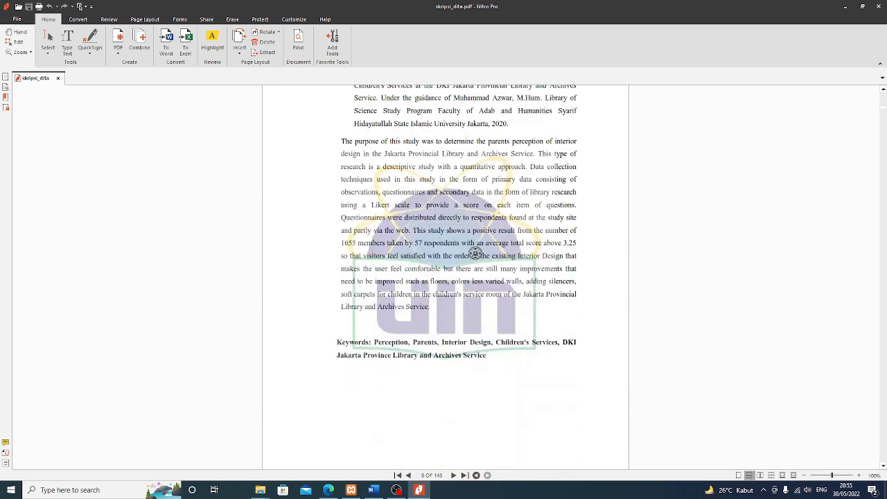
{"action": "scroll", "coordinate": [476, 254], "scroll_direction": "down", "scroll_amount": 20}
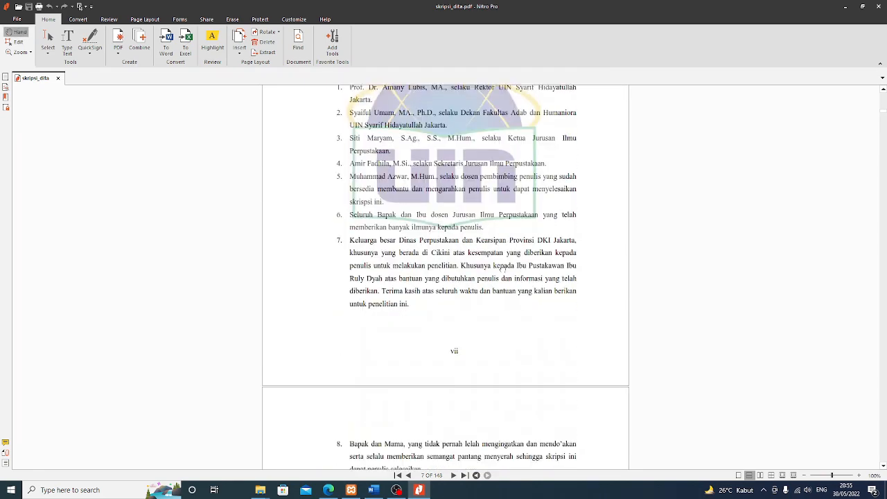
{"action": "scroll", "coordinate": [504, 269], "scroll_direction": "down", "scroll_amount": 5}
{"action": "middle_click", "coordinate": [509, 270]}
{"action": "scroll", "coordinate": [510, 265], "scroll_direction": "down", "scroll_amount": 4}
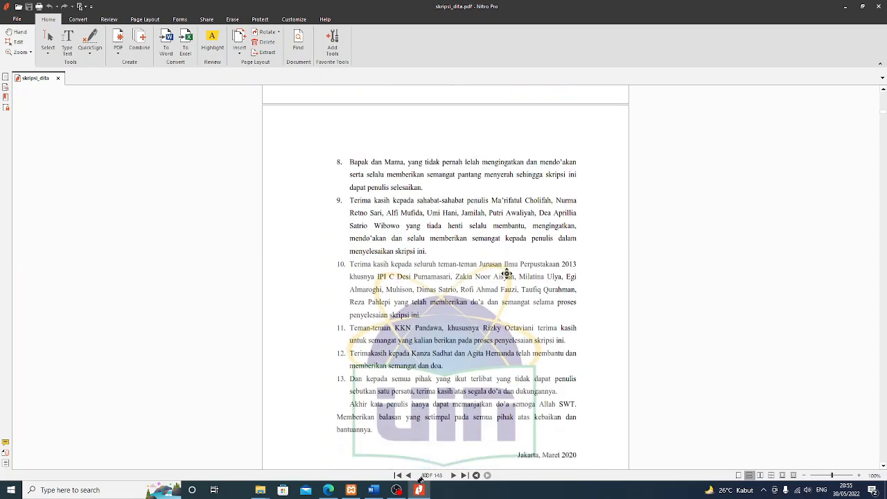
{"action": "middle_click", "coordinate": [492, 371]}
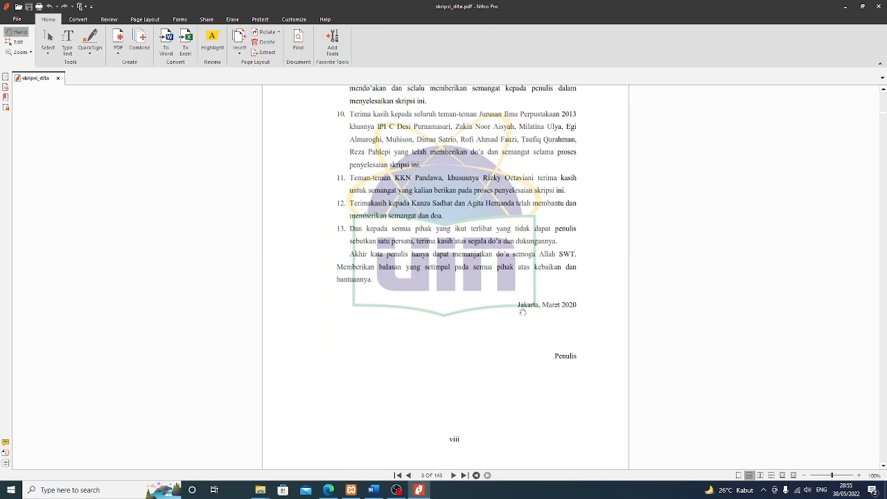
{"action": "scroll", "coordinate": [523, 315], "scroll_direction": "down", "scroll_amount": 15}
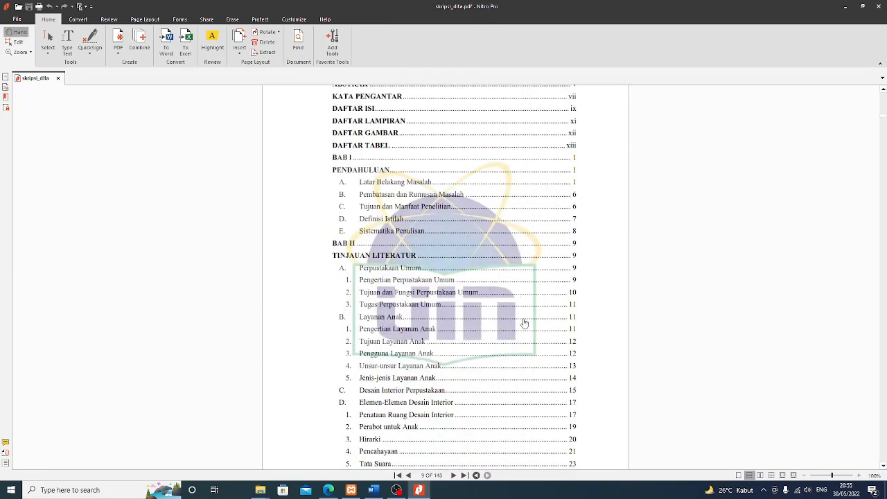
{"action": "scroll", "coordinate": [525, 324], "scroll_direction": "down", "scroll_amount": 15}
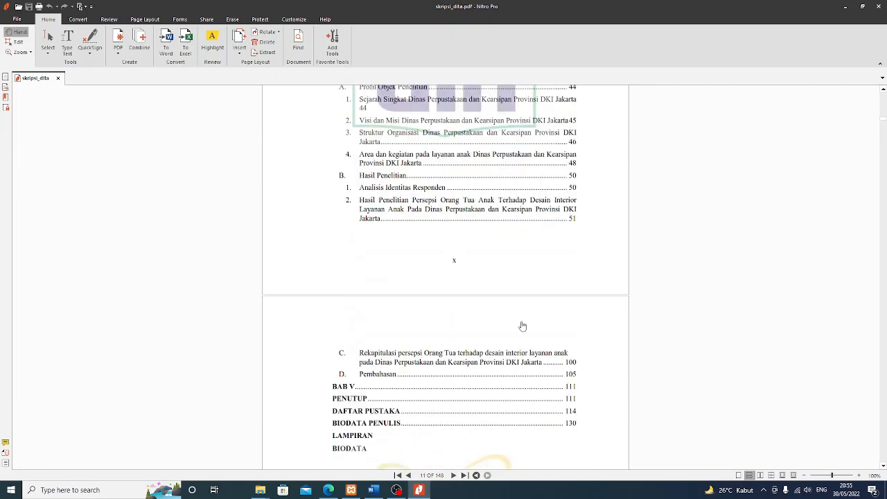
{"action": "scroll", "coordinate": [524, 326], "scroll_direction": "down", "scroll_amount": 15}
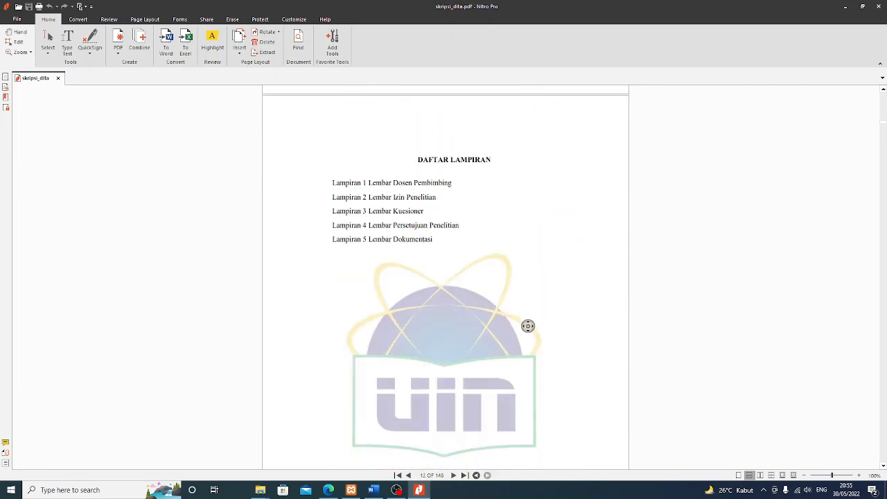
{"action": "scroll", "coordinate": [528, 325], "scroll_direction": "down", "scroll_amount": 15}
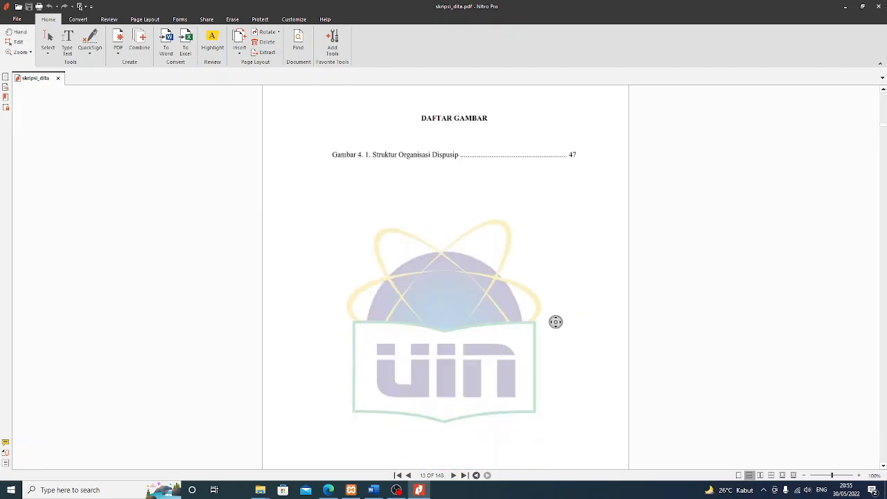
{"action": "scroll", "coordinate": [556, 321], "scroll_direction": "down", "scroll_amount": 15}
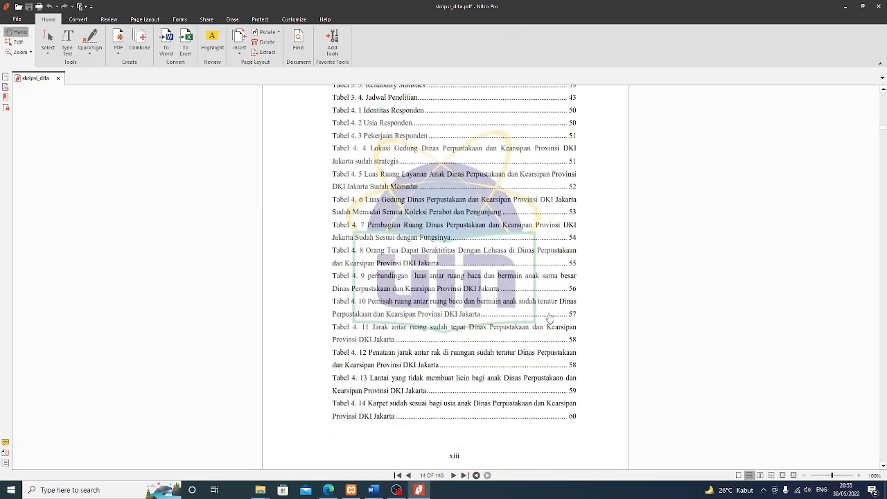
{"action": "scroll", "coordinate": [551, 314], "scroll_direction": "down", "scroll_amount": 15}
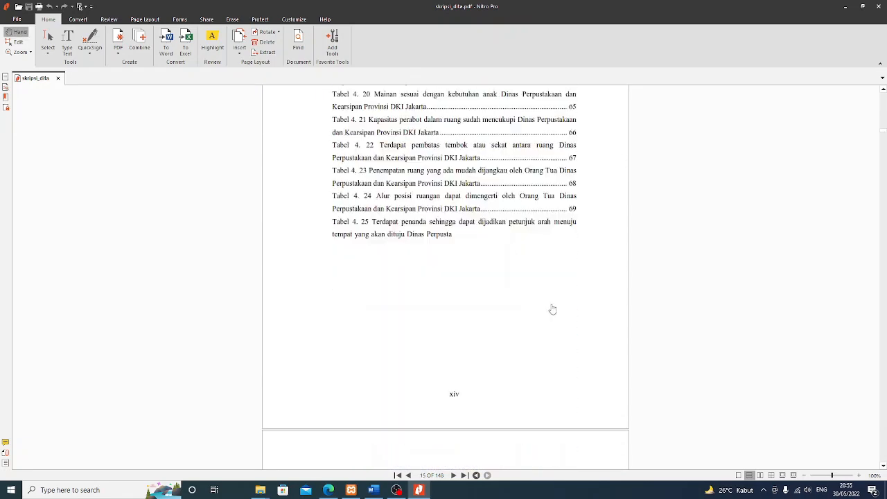
{"action": "scroll", "coordinate": [553, 309], "scroll_direction": "down", "scroll_amount": 10}
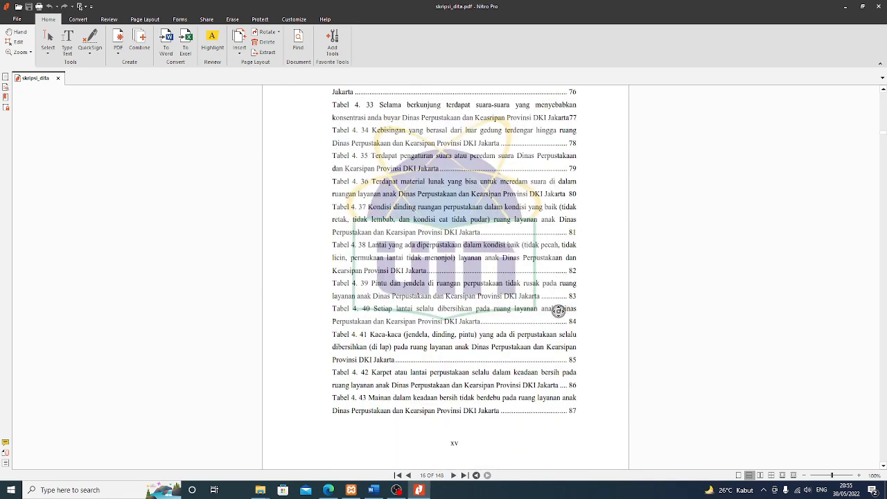
{"action": "scroll", "coordinate": [559, 311], "scroll_direction": "down", "scroll_amount": 15}
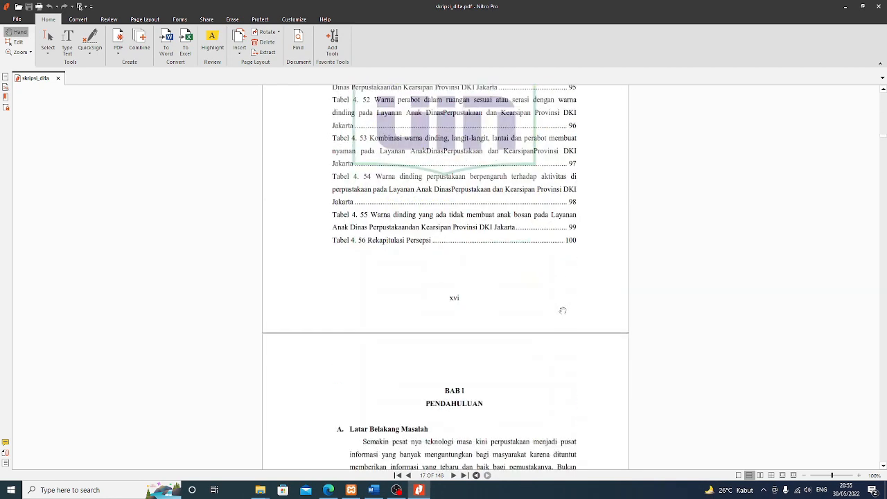
{"action": "scroll", "coordinate": [565, 312], "scroll_direction": "down", "scroll_amount": 5}
{"action": "scroll", "coordinate": [567, 315], "scroll_direction": "down", "scroll_amount": 1}
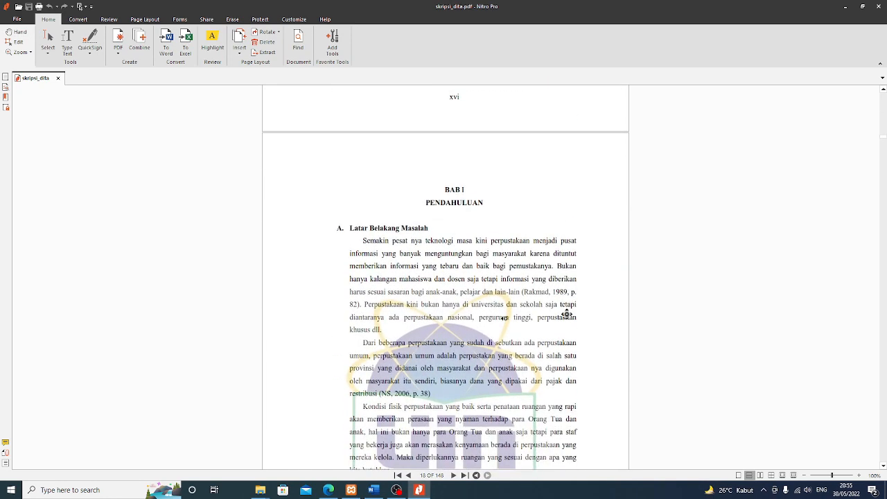
{"action": "scroll", "coordinate": [567, 315], "scroll_direction": "down", "scroll_amount": 1}
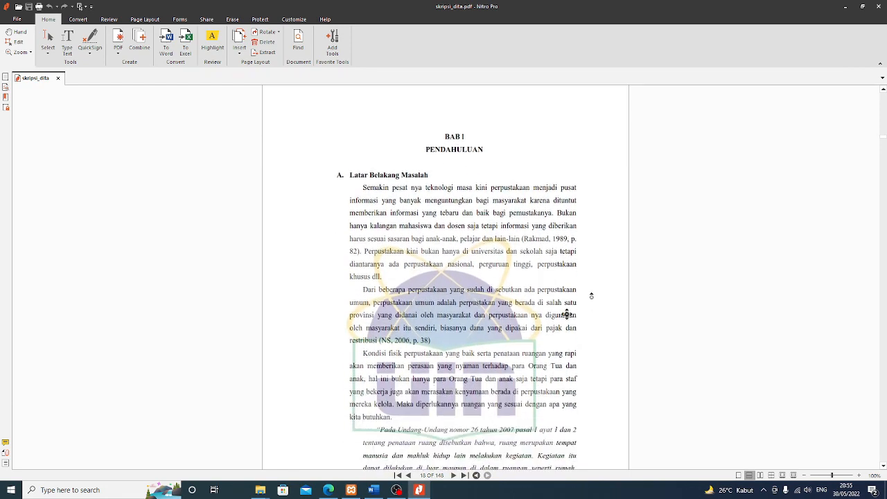
{"action": "scroll", "coordinate": [567, 314], "scroll_direction": "down", "scroll_amount": 20}
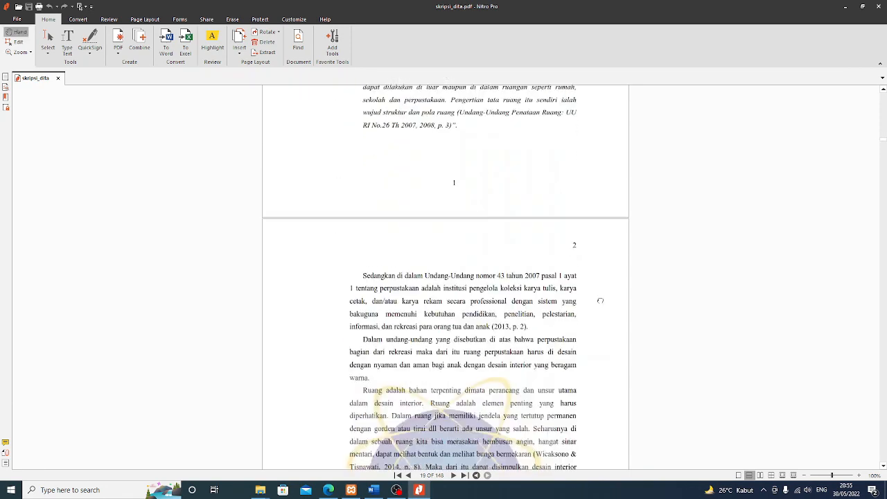
{"action": "scroll", "coordinate": [605, 299], "scroll_direction": "down", "scroll_amount": 20}
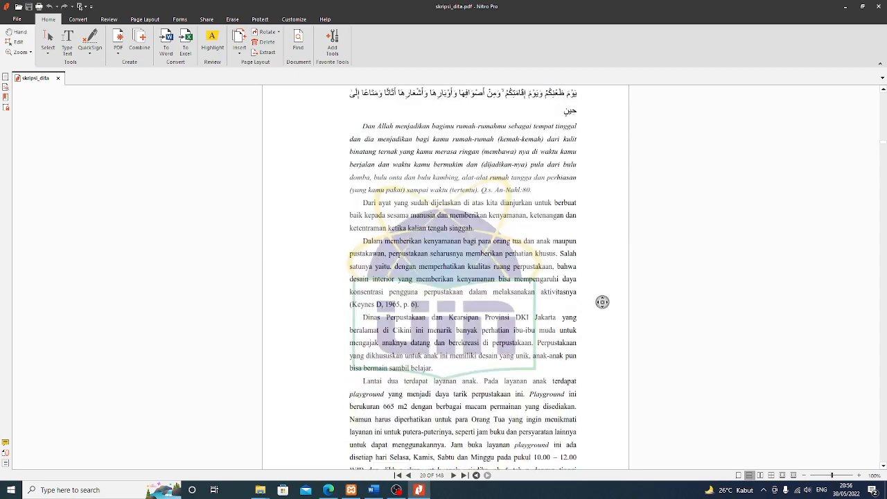
{"action": "scroll", "coordinate": [597, 305], "scroll_direction": "down", "scroll_amount": 20}
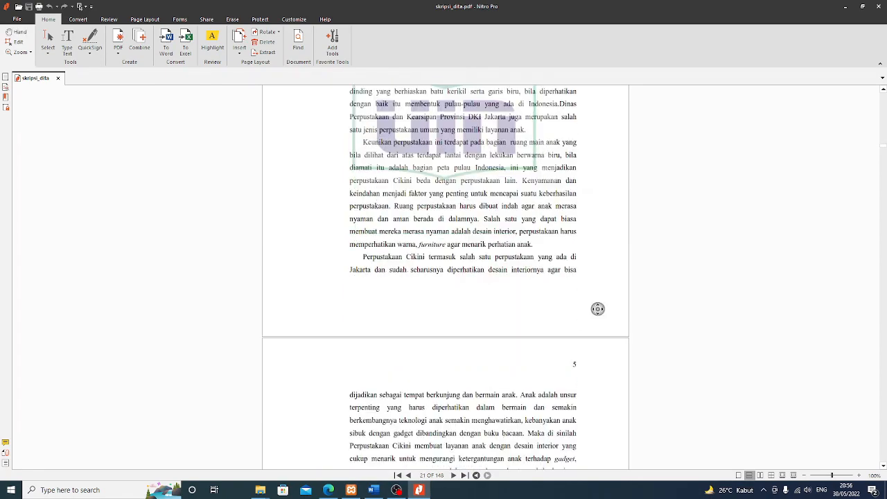
{"action": "scroll", "coordinate": [597, 310], "scroll_direction": "down", "scroll_amount": 20}
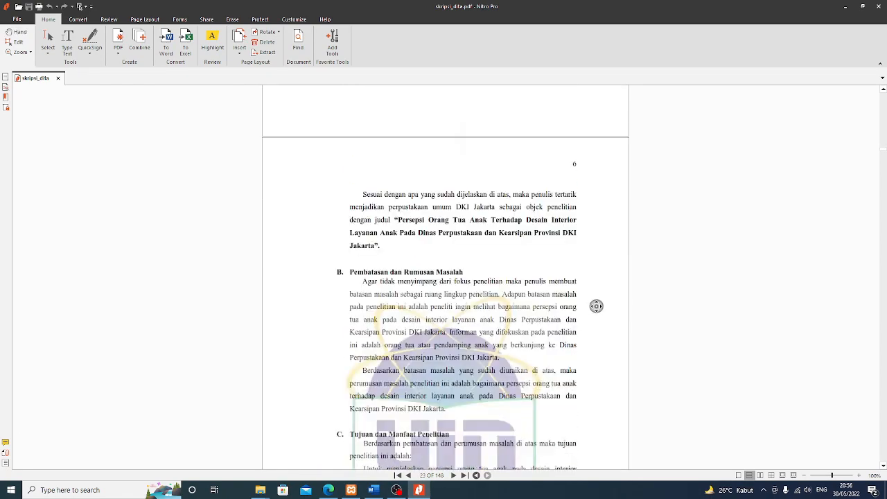
{"action": "scroll", "coordinate": [595, 302], "scroll_direction": "down", "scroll_amount": 20}
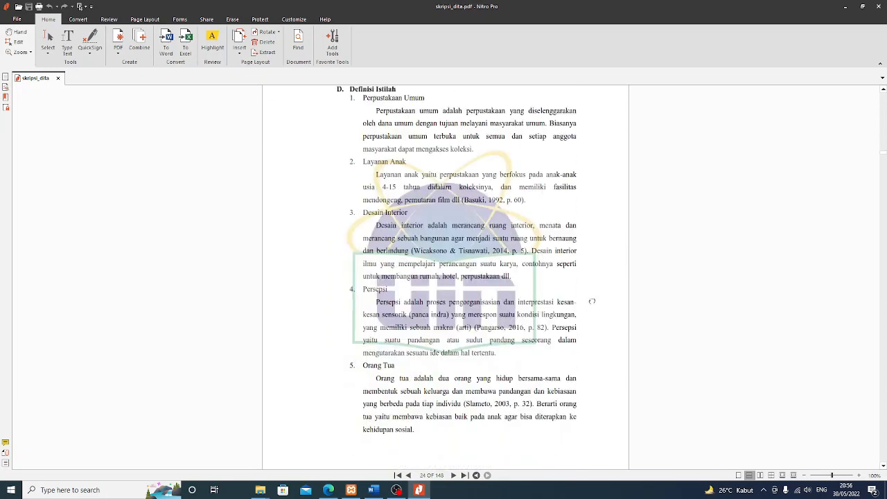
{"action": "scroll", "coordinate": [597, 304], "scroll_direction": "down", "scroll_amount": 20}
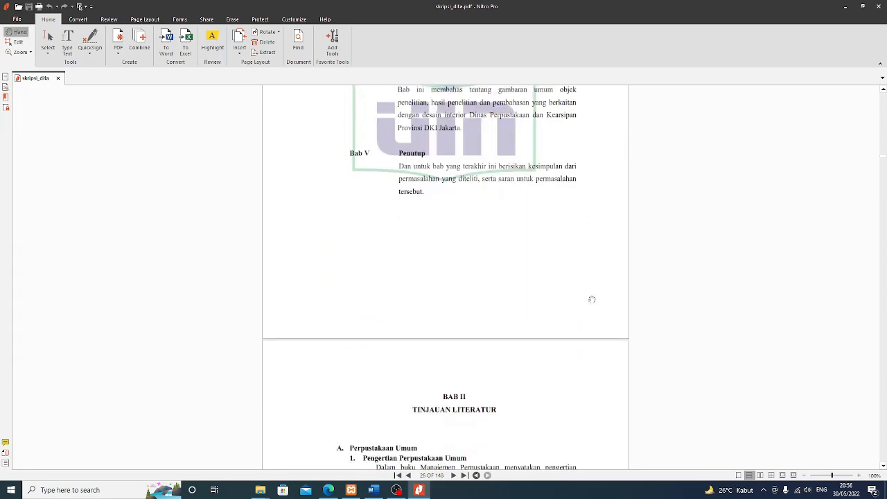
{"action": "scroll", "coordinate": [589, 298], "scroll_direction": "up", "scroll_amount": 3}
{"action": "scroll", "coordinate": [469, 394], "scroll_direction": "down", "scroll_amount": 4}
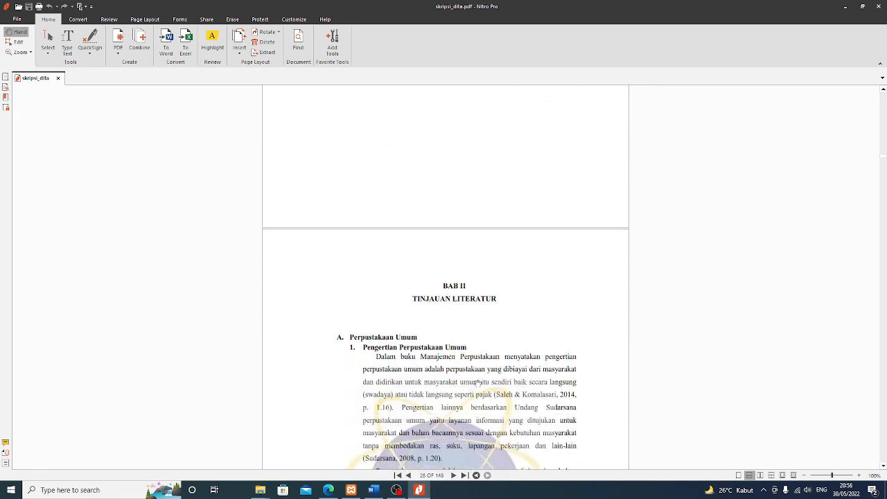
{"action": "scroll", "coordinate": [478, 382], "scroll_direction": "up", "scroll_amount": 3}
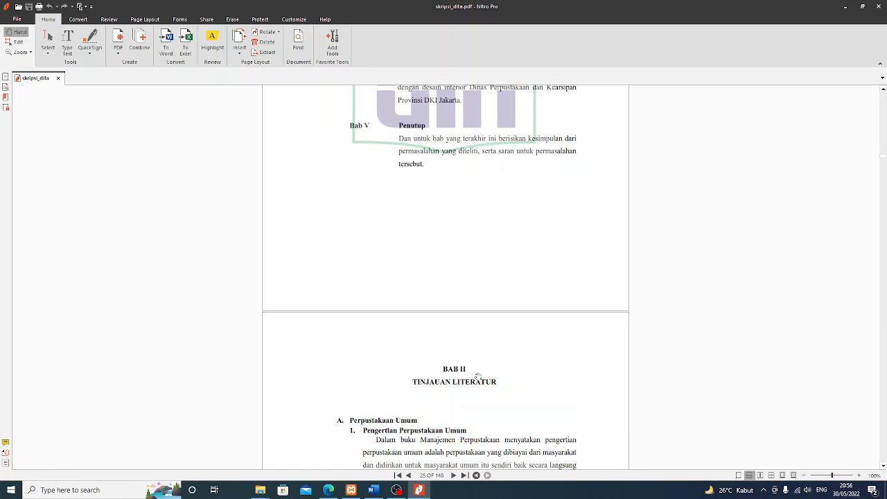
Search 'note' in the taskbar and launch Sticky Notes
{"action": "left_click", "coordinate": [106, 496]}
{"action": "type", "text": "note"}
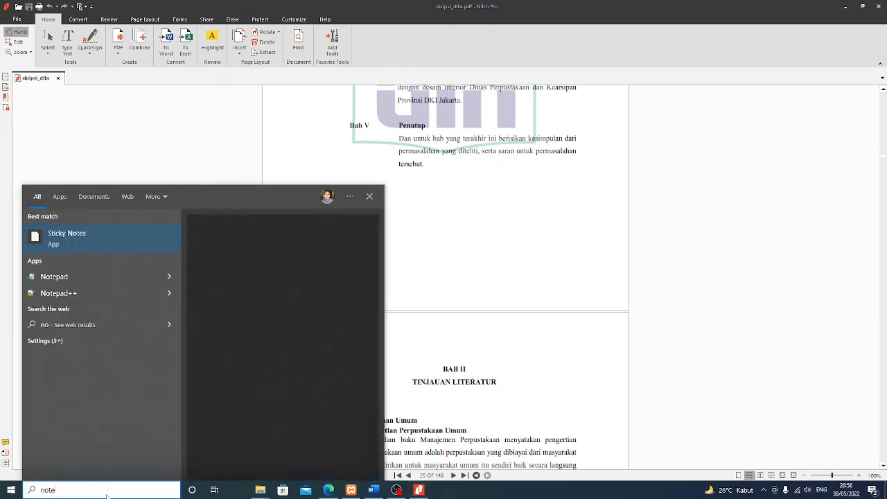
{"action": "left_click", "coordinate": [84, 239]}
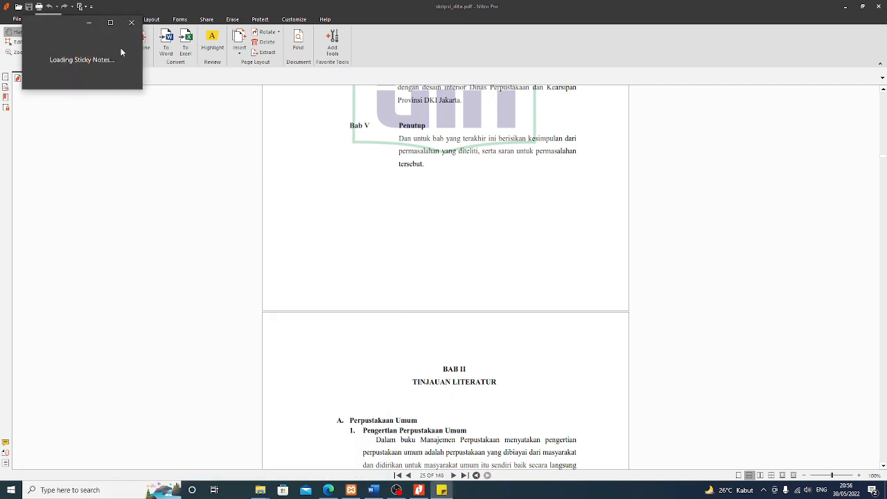
{"action": "left_click_drag", "start_coordinate": [61, 21], "coordinate": [136, 61]}
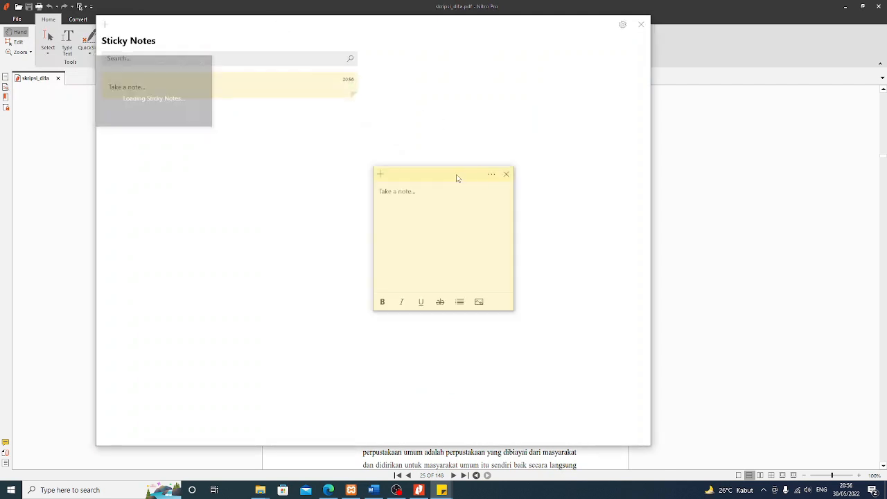
In a new note, write 'Halaman judul hingga Bab1 : 1-15' and begin a 'Bab 5 :' line
{"action": "left_click_drag", "start_coordinate": [455, 176], "coordinate": [762, 218]}
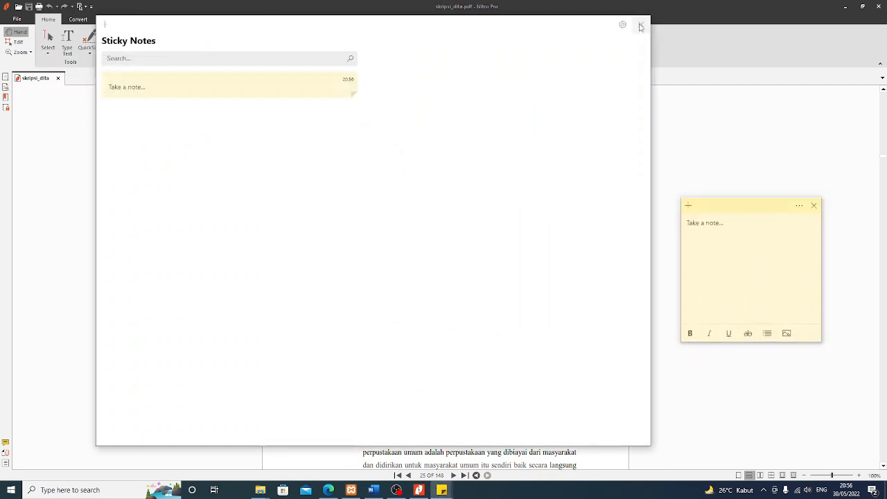
{"action": "left_click", "coordinate": [641, 24]}
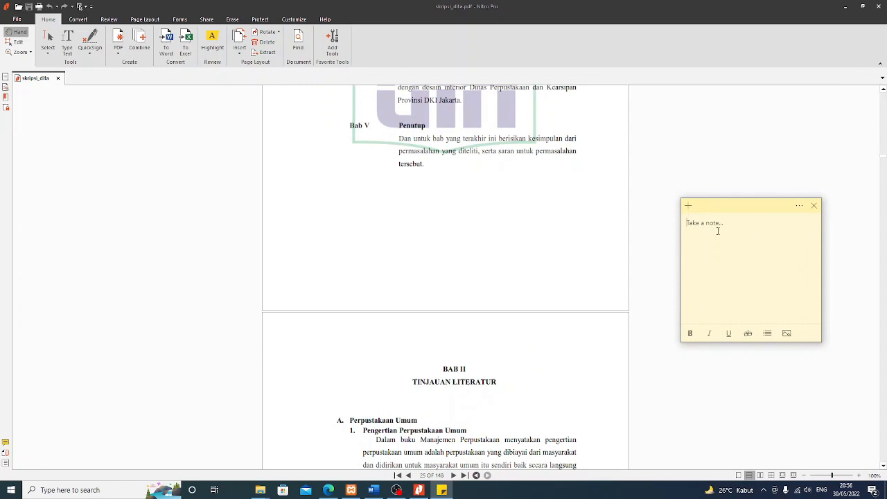
{"action": "type", "text": "Halaman judul hingga Bab1 : 1-15"}
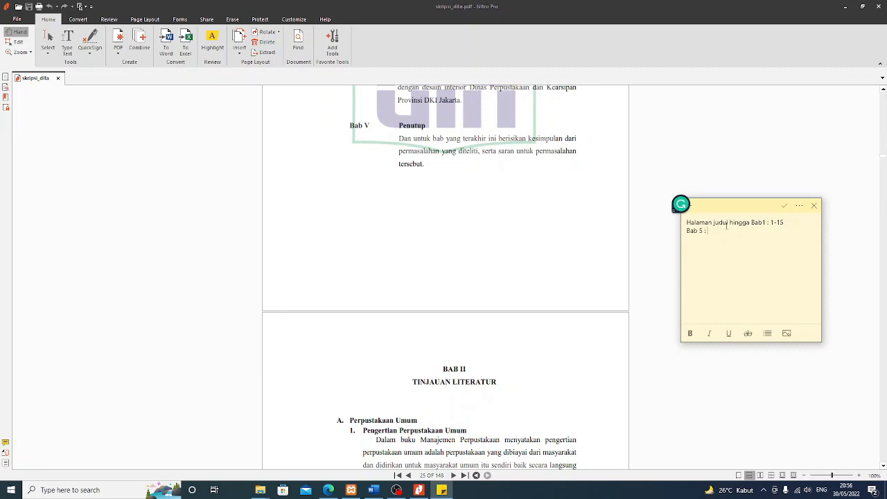
{"action": "left_click", "coordinate": [561, 245]}
Scroll the thesis down to Bab V on page 129 and add 129 to the note
{"action": "scroll", "coordinate": [579, 270], "scroll_direction": "down", "scroll_amount": 5}
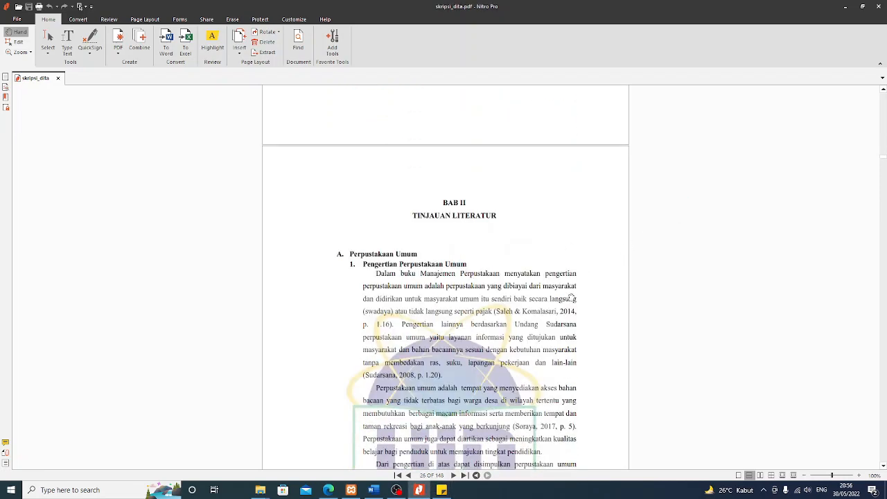
{"action": "scroll", "coordinate": [572, 298], "scroll_direction": "down", "scroll_amount": 3}
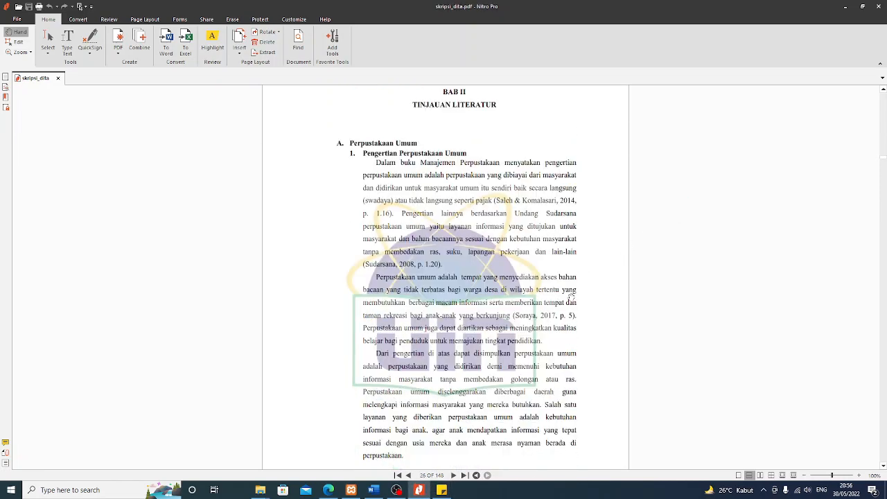
{"action": "scroll", "coordinate": [572, 298], "scroll_direction": "down", "scroll_amount": 2}
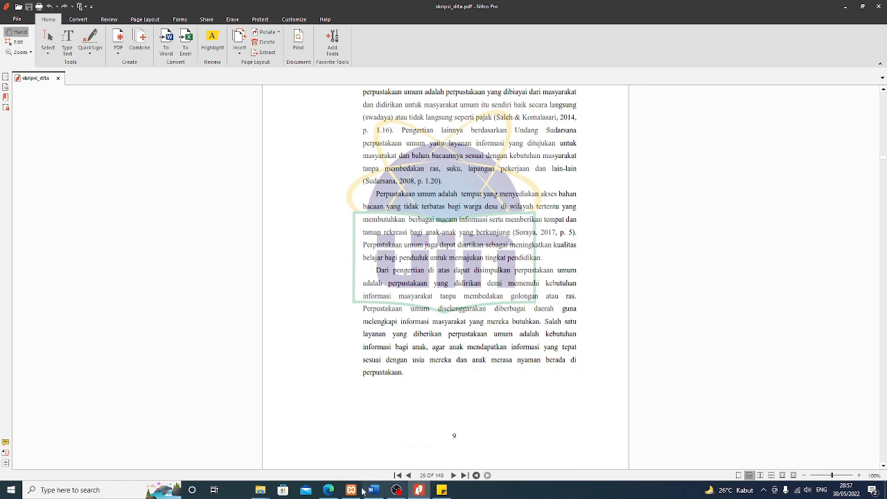
{"action": "scroll", "coordinate": [836, 204], "scroll_direction": "down", "scroll_amount": 3}
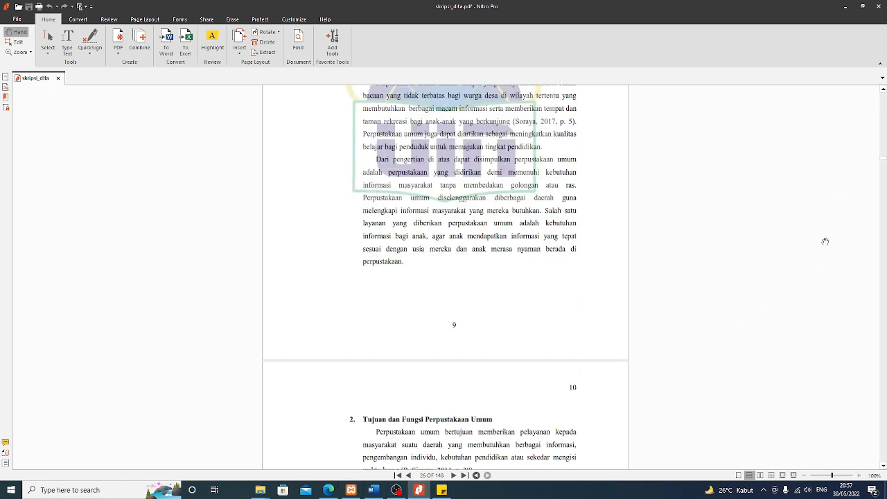
{"action": "left_click_drag", "start_coordinate": [883, 161], "coordinate": [868, 407]}
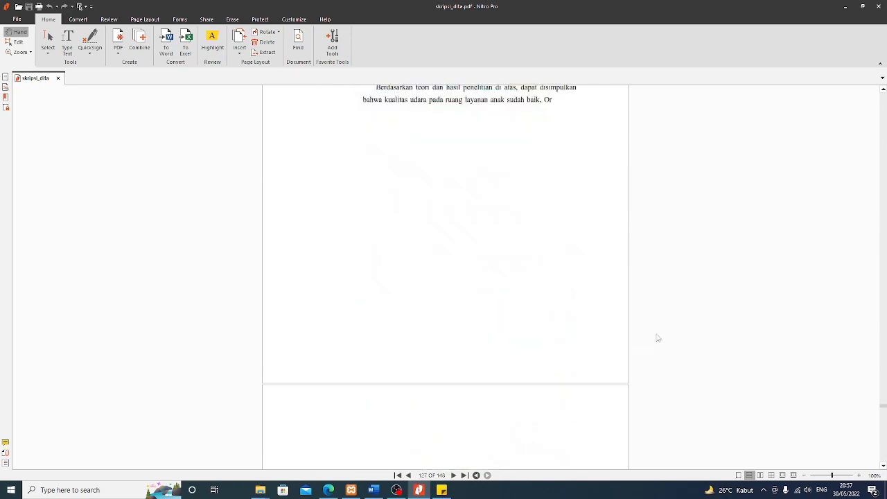
{"action": "scroll", "coordinate": [598, 327], "scroll_direction": "up", "scroll_amount": 20}
{"action": "scroll", "coordinate": [596, 329], "scroll_direction": "down", "scroll_amount": 10}
{"action": "middle_click", "coordinate": [599, 325]}
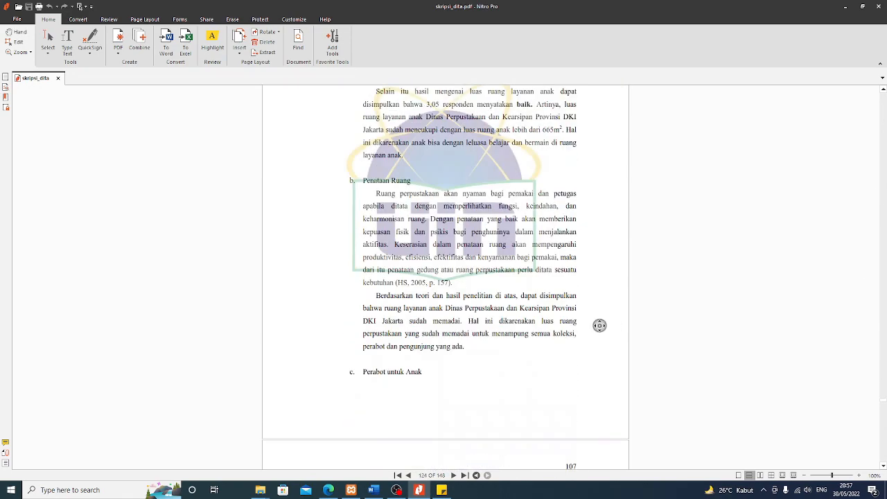
{"action": "scroll", "coordinate": [596, 324], "scroll_direction": "down", "scroll_amount": 11}
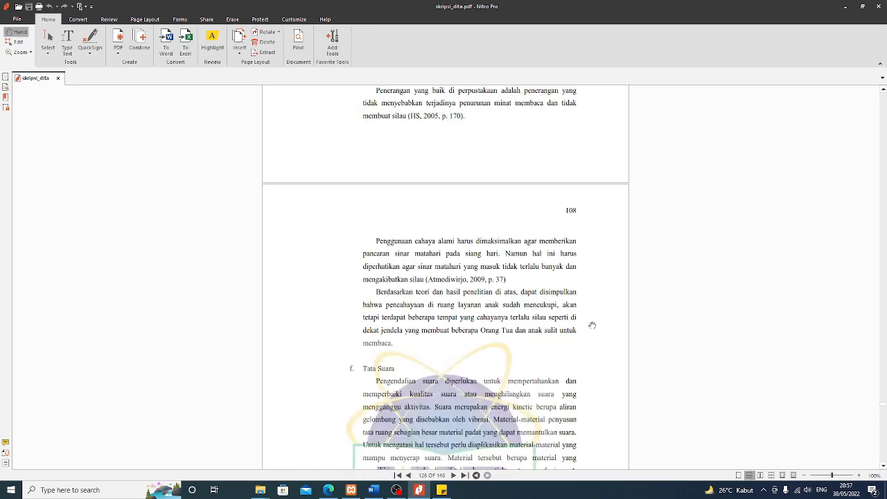
{"action": "middle_click", "coordinate": [592, 325]}
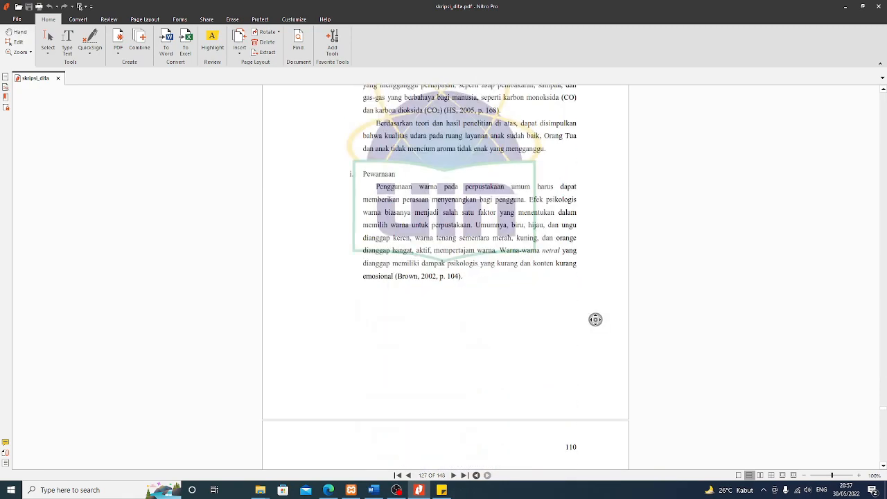
{"action": "scroll", "coordinate": [594, 318], "scroll_direction": "down", "scroll_amount": 10}
{"action": "middle_click", "coordinate": [595, 319]}
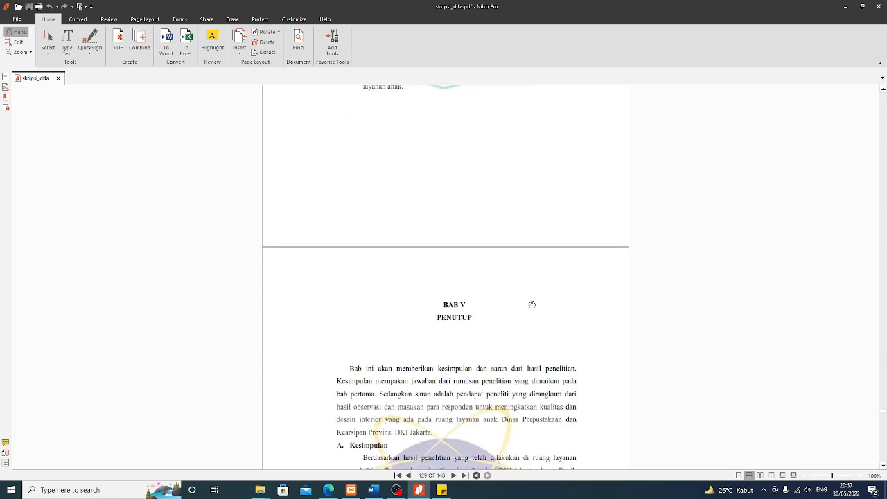
{"action": "scroll", "coordinate": [511, 304], "scroll_direction": "down", "scroll_amount": 3}
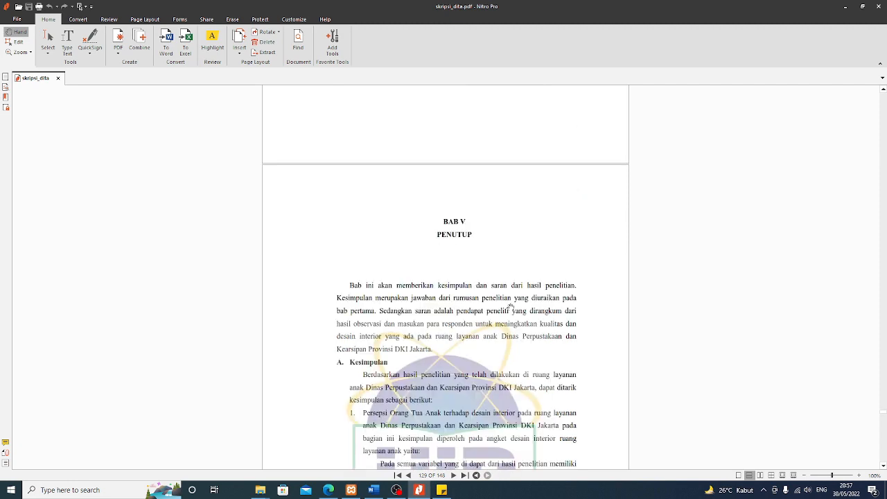
{"action": "left_click", "coordinate": [444, 491]}
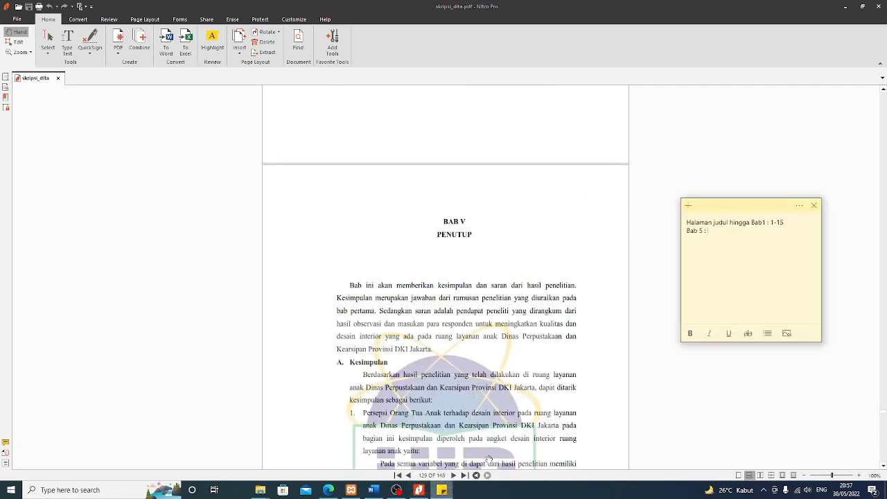
{"action": "left_click", "coordinate": [683, 255]}
{"action": "type", "text": "129-"}
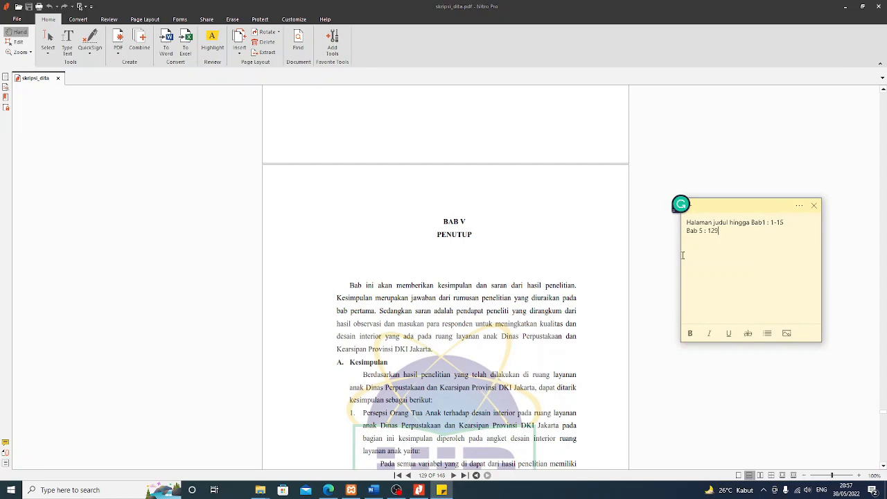
Scroll through Bab V and Daftar Pustaka to find the references end on page 136
{"action": "left_click", "coordinate": [574, 257]}
{"action": "scroll", "coordinate": [575, 302], "scroll_direction": "down", "scroll_amount": 18}
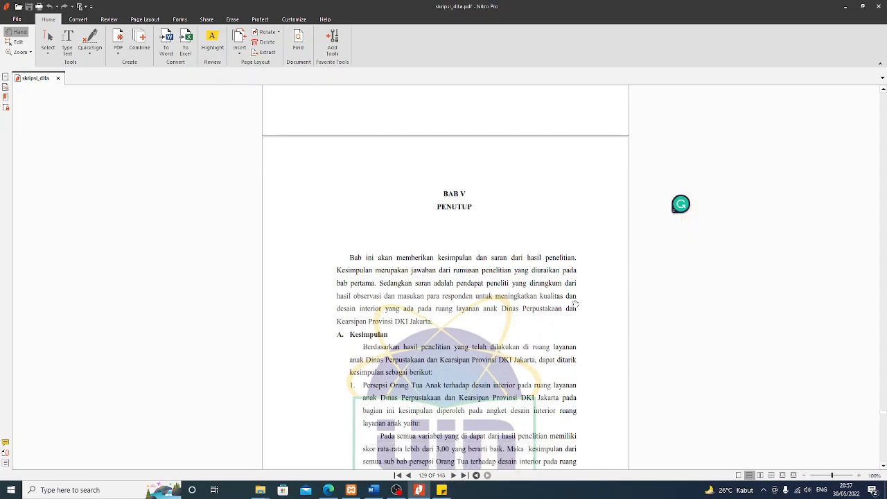
{"action": "middle_click", "coordinate": [579, 321]}
{"action": "scroll", "coordinate": [579, 321], "scroll_direction": "down", "scroll_amount": 15}
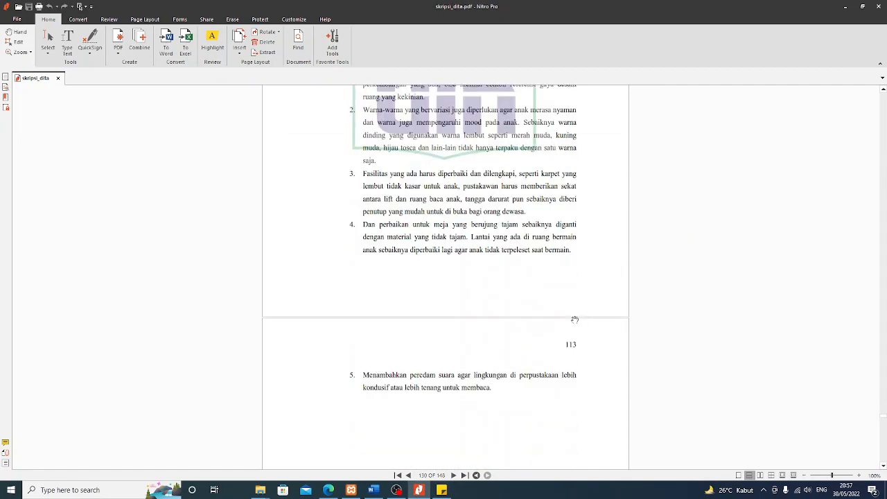
{"action": "scroll", "coordinate": [575, 321], "scroll_direction": "down", "scroll_amount": 15}
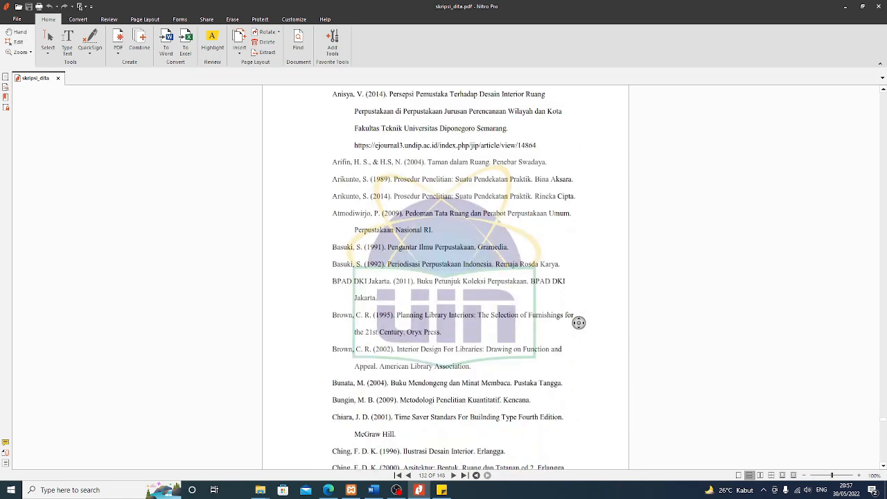
{"action": "scroll", "coordinate": [574, 326], "scroll_direction": "down", "scroll_amount": 15}
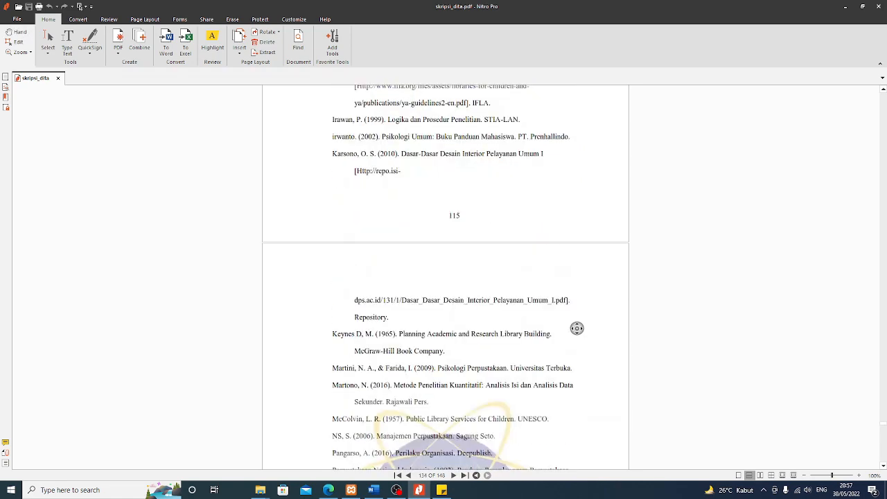
{"action": "scroll", "coordinate": [576, 327], "scroll_direction": "down", "scroll_amount": 15}
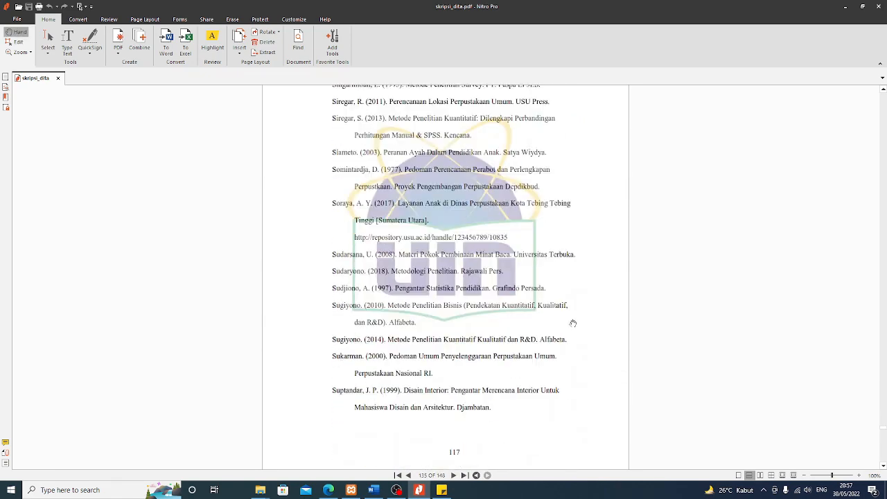
{"action": "scroll", "coordinate": [572, 324], "scroll_direction": "down", "scroll_amount": 15}
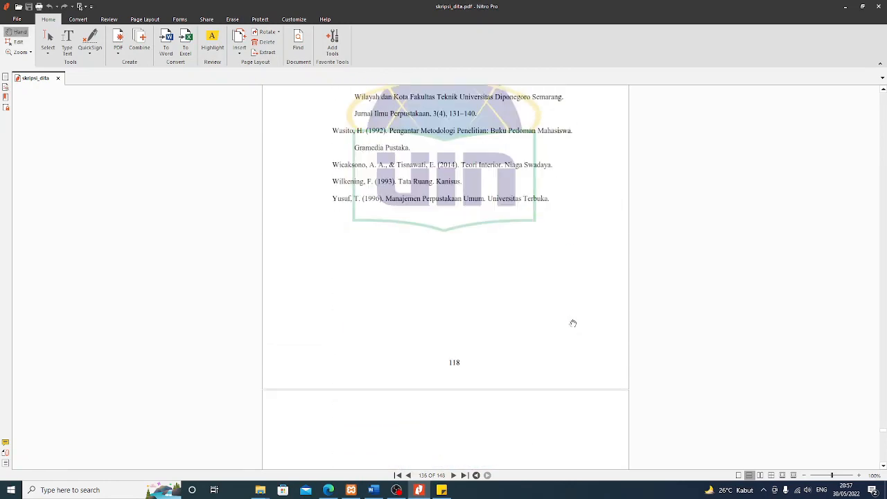
{"action": "scroll", "coordinate": [574, 326], "scroll_direction": "up", "scroll_amount": 12}
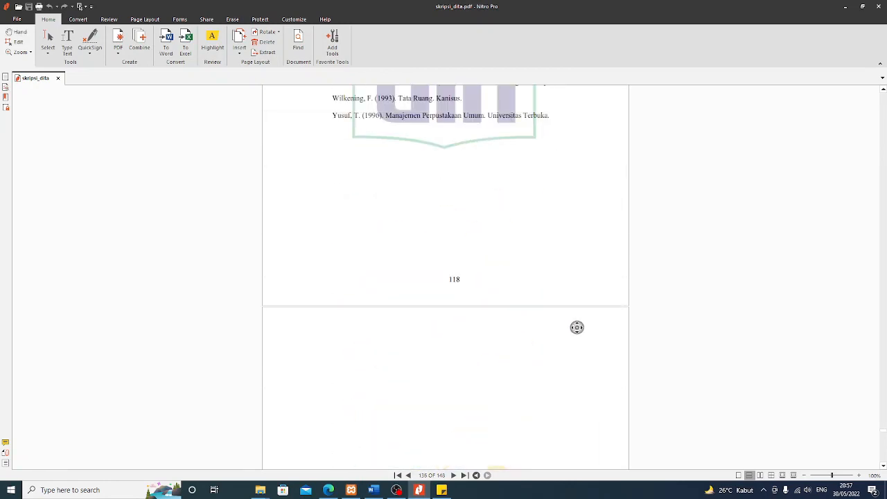
{"action": "middle_click", "coordinate": [473, 373]}
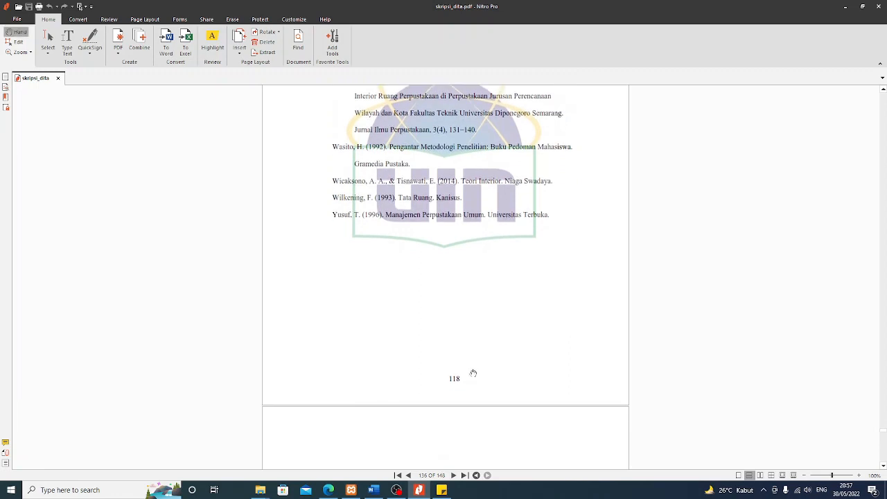
Add 'Bab 5 : 129-136' and 'File pertama : 1-15,129-136' to the note, checking the Classroom instructions
{"action": "left_click", "coordinate": [441, 490]}
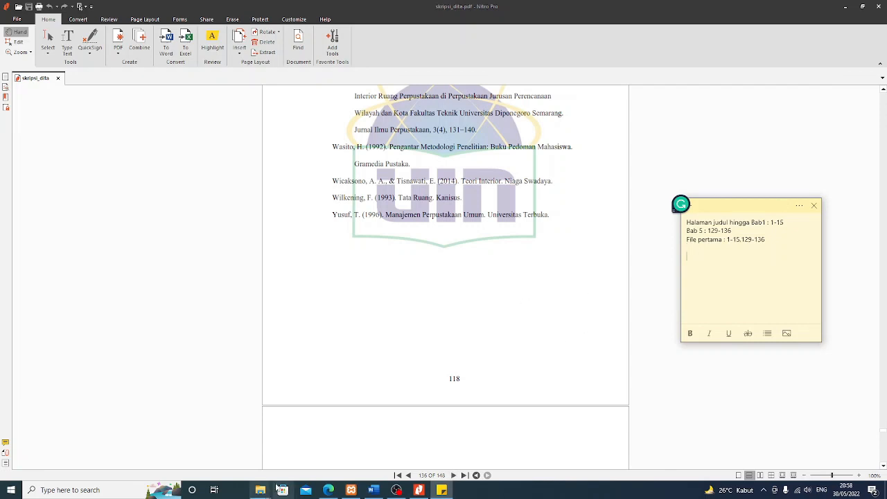
{"action": "left_click", "coordinate": [328, 490]}
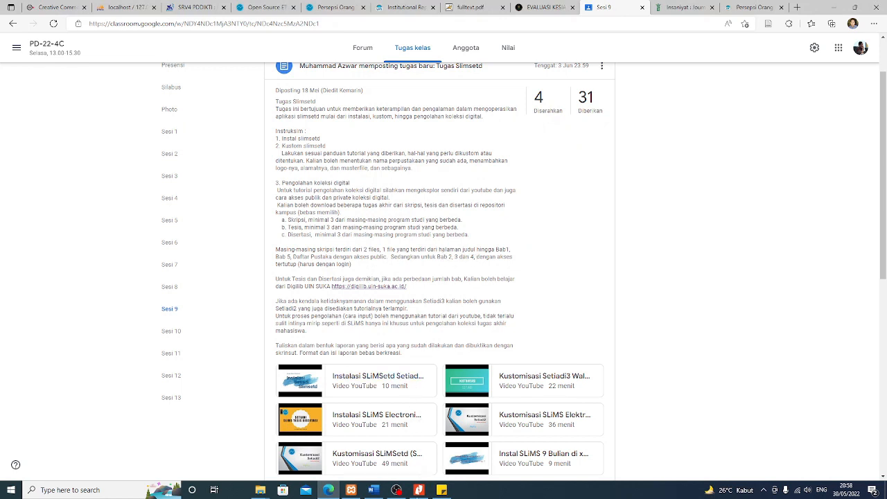
{"action": "left_click", "coordinate": [419, 491]}
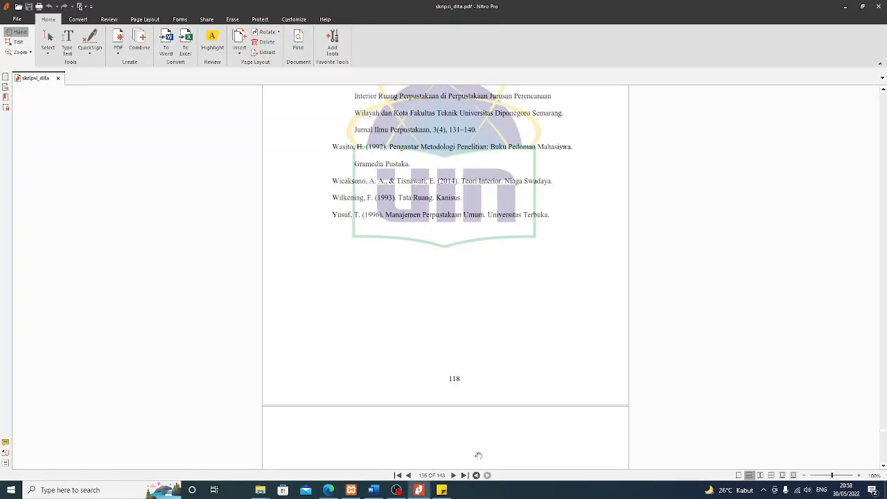
Add a 'Bab 2, 3 dan 4' line to the page-range note
{"action": "left_click", "coordinate": [442, 490]}
{"action": "type", "text": "Bab"}
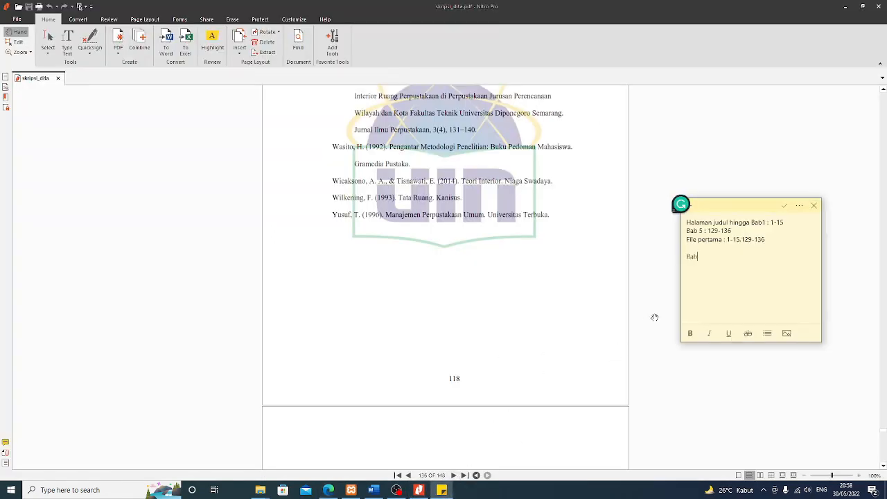
{"action": "type", "text": " 2, 3 dan 4"}
{"action": "key", "text": "Return"}
Scroll the thesis back up to page 26, where BAB II Tinjauan Literatur begins
{"action": "left_click", "coordinate": [536, 267]}
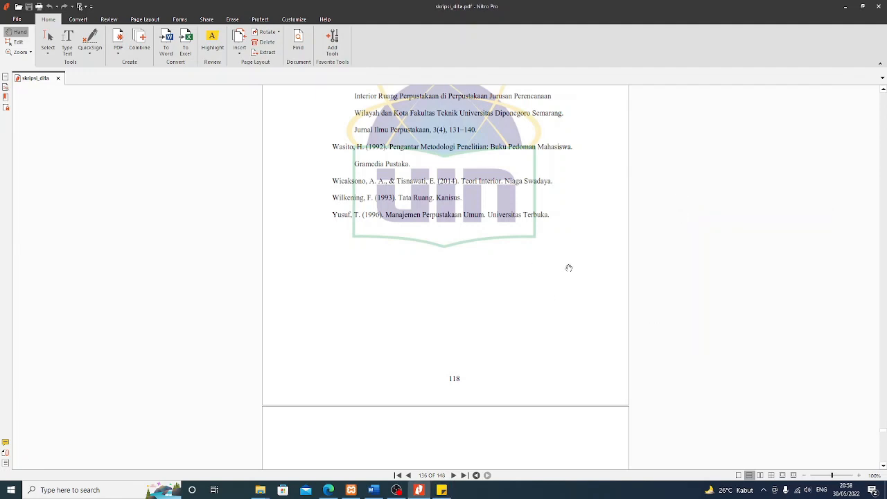
{"action": "scroll", "coordinate": [568, 264], "scroll_direction": "up", "scroll_amount": 3}
{"action": "scroll", "coordinate": [586, 265], "scroll_direction": "up", "scroll_amount": 3}
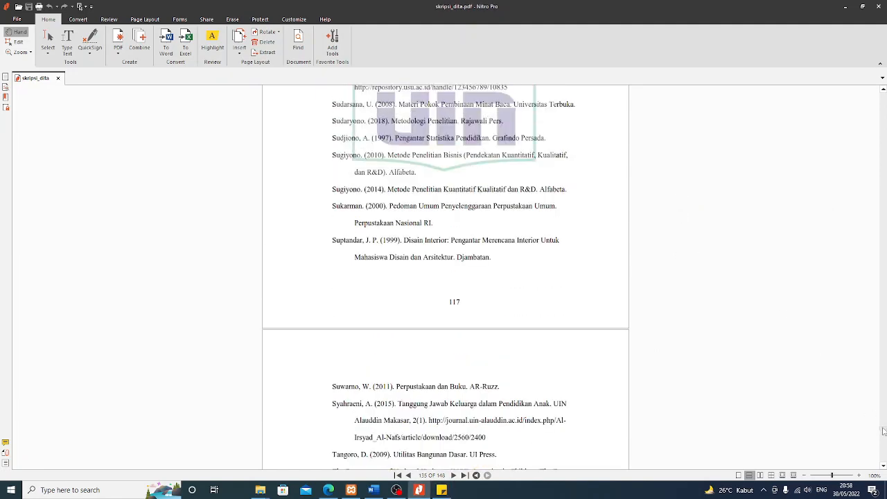
{"action": "left_click_drag", "start_coordinate": [884, 431], "coordinate": [884, 190]}
{"action": "scroll", "coordinate": [549, 316], "scroll_direction": "up", "scroll_amount": 5}
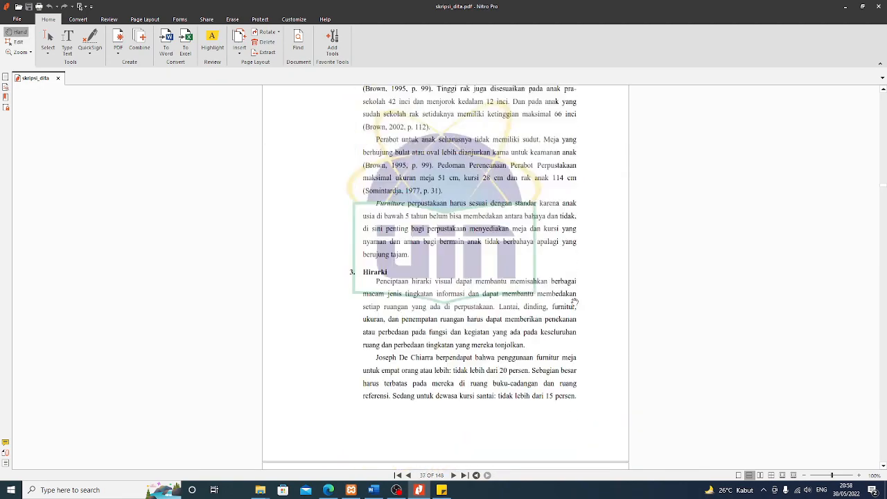
{"action": "middle_click", "coordinate": [699, 251]}
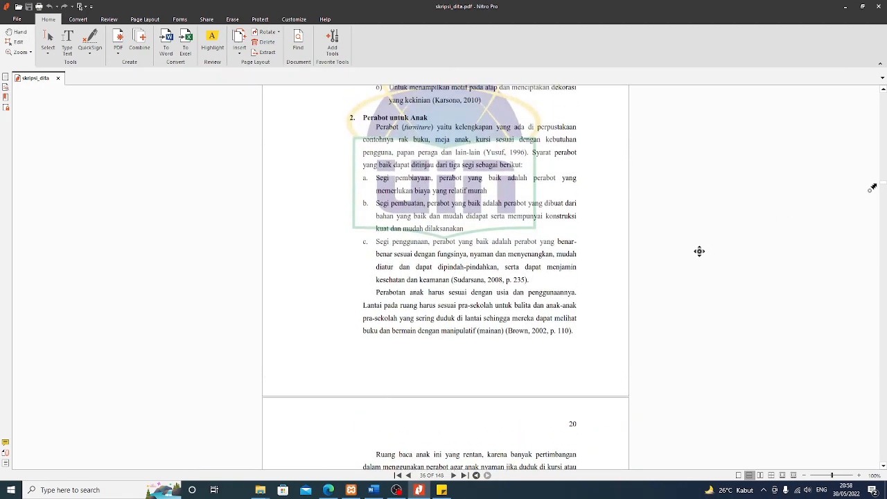
{"action": "left_click", "coordinate": [757, 214]}
{"action": "left_click_drag", "start_coordinate": [885, 176], "coordinate": [884, 143]}
{"action": "scroll", "coordinate": [625, 257], "scroll_direction": "up", "scroll_amount": 2}
{"action": "scroll", "coordinate": [625, 258], "scroll_direction": "up", "scroll_amount": 6}
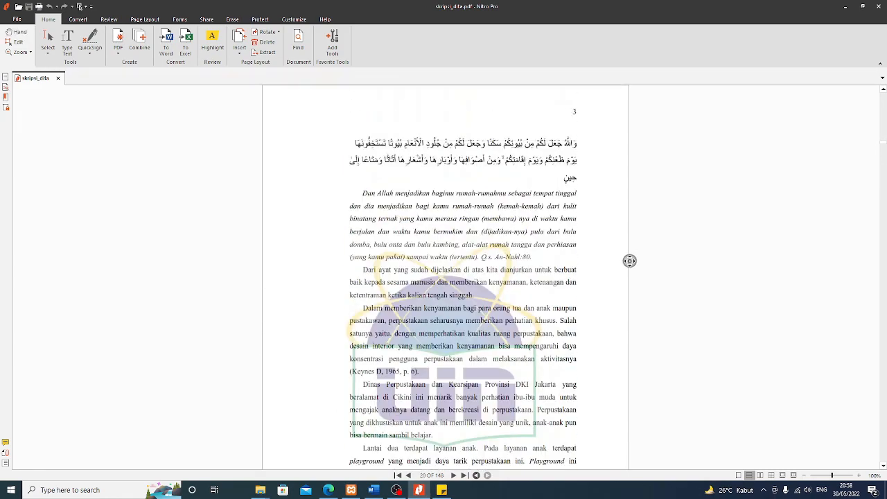
{"action": "scroll", "coordinate": [690, 295], "scroll_direction": "up", "scroll_amount": 10}
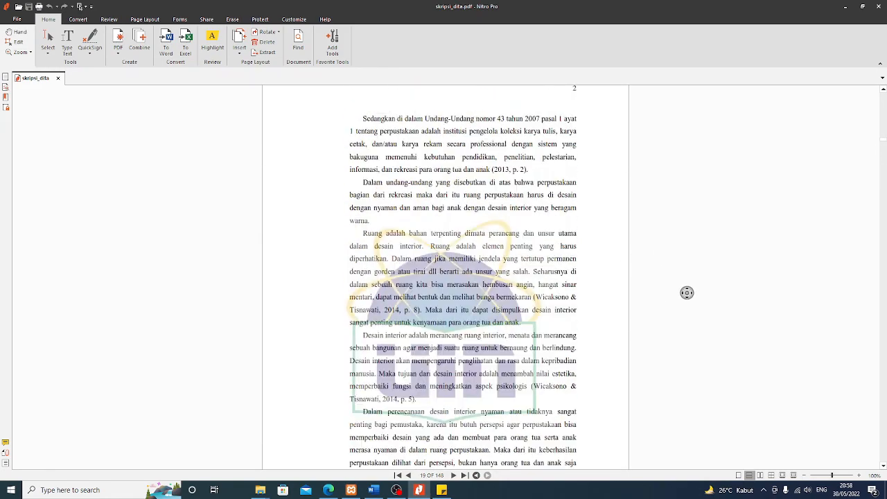
{"action": "scroll", "coordinate": [677, 294], "scroll_direction": "up", "scroll_amount": 5}
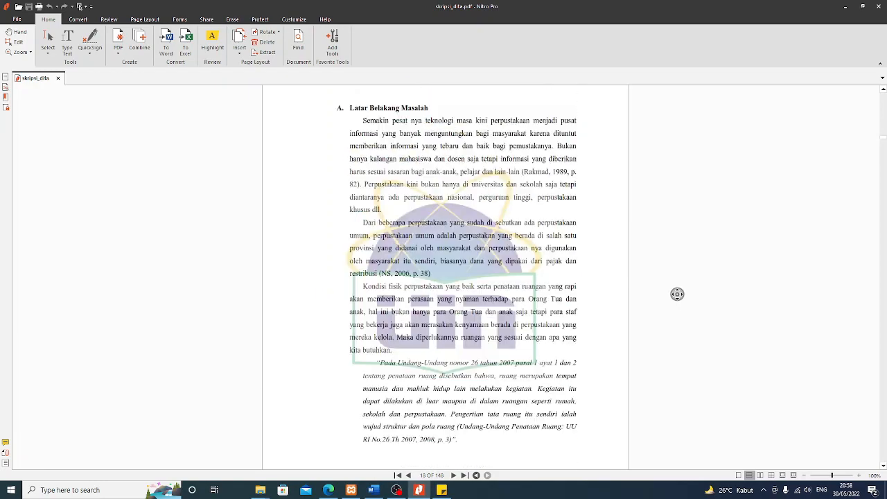
{"action": "scroll", "coordinate": [675, 286], "scroll_direction": "down", "scroll_amount": 20}
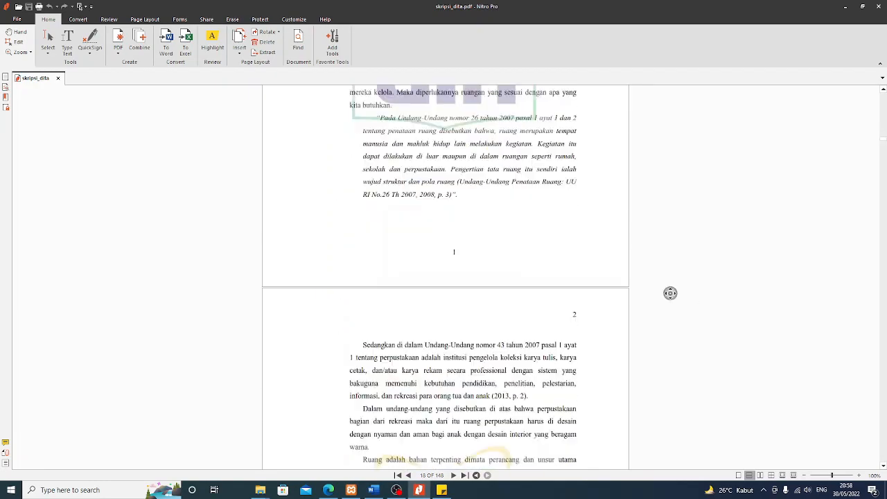
{"action": "scroll", "coordinate": [662, 303], "scroll_direction": "down", "scroll_amount": 20}
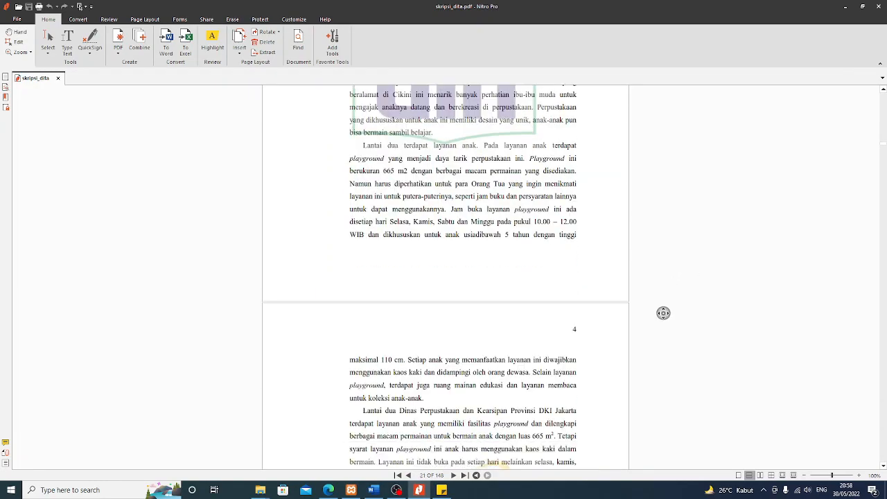
{"action": "scroll", "coordinate": [658, 305], "scroll_direction": "down", "scroll_amount": 10}
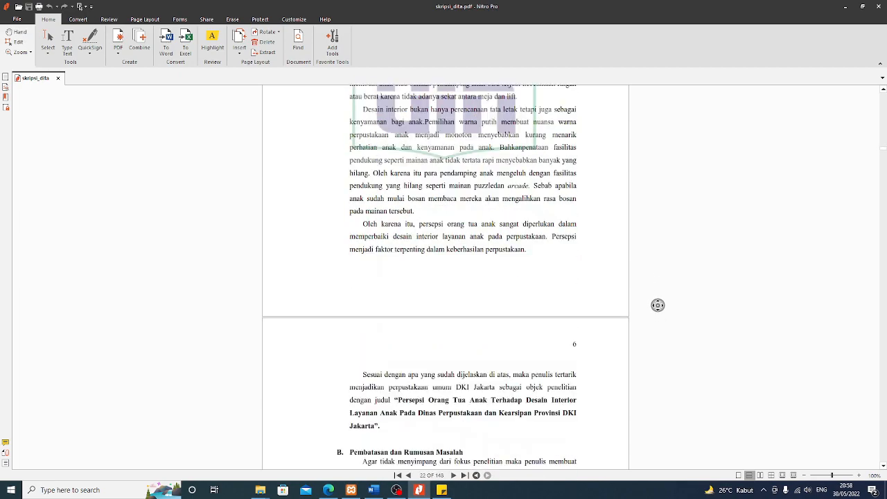
{"action": "scroll", "coordinate": [658, 303], "scroll_direction": "down", "scroll_amount": 20}
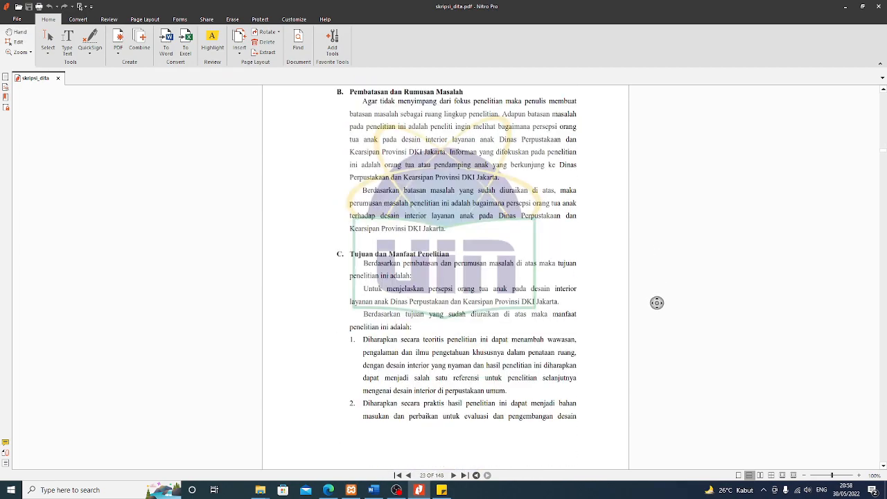
{"action": "scroll", "coordinate": [652, 301], "scroll_direction": "down", "scroll_amount": 10}
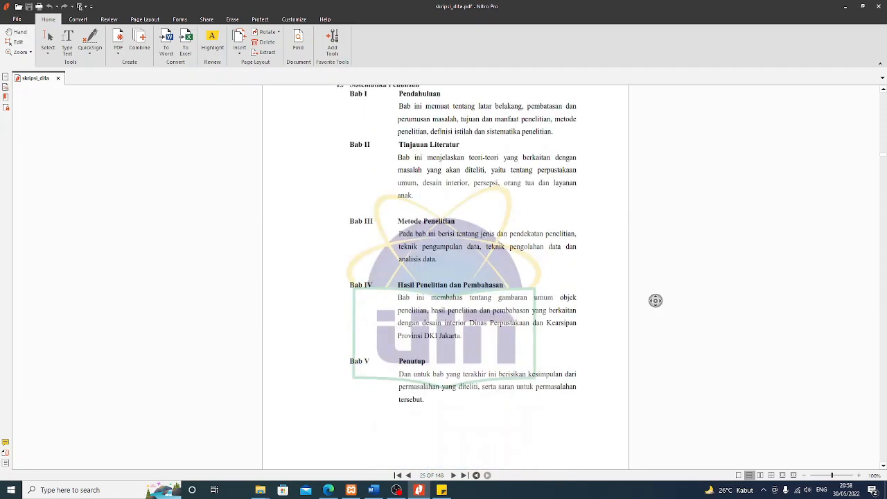
{"action": "scroll", "coordinate": [656, 303], "scroll_direction": "down", "scroll_amount": 10}
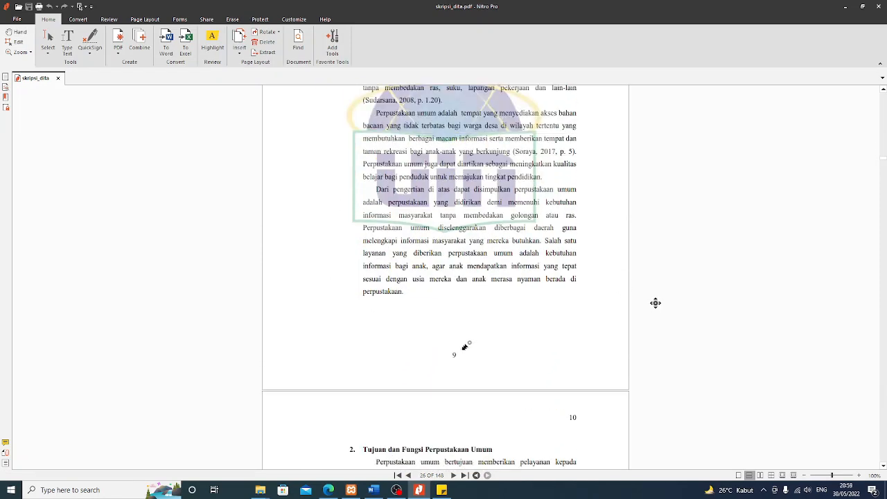
{"action": "middle_click", "coordinate": [509, 303]}
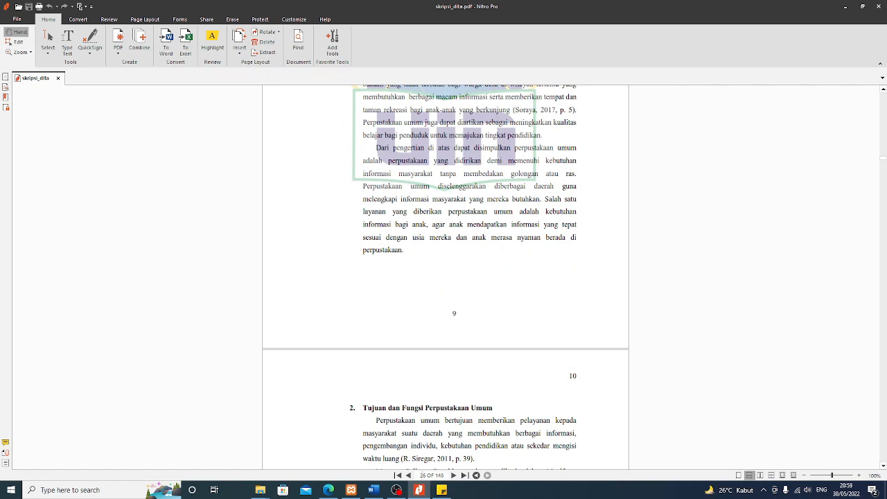
Note ': 26' as Bab 2-4's start, then scroll the PDF to page 128, just before BAB V
{"action": "left_click", "coordinate": [442, 490]}
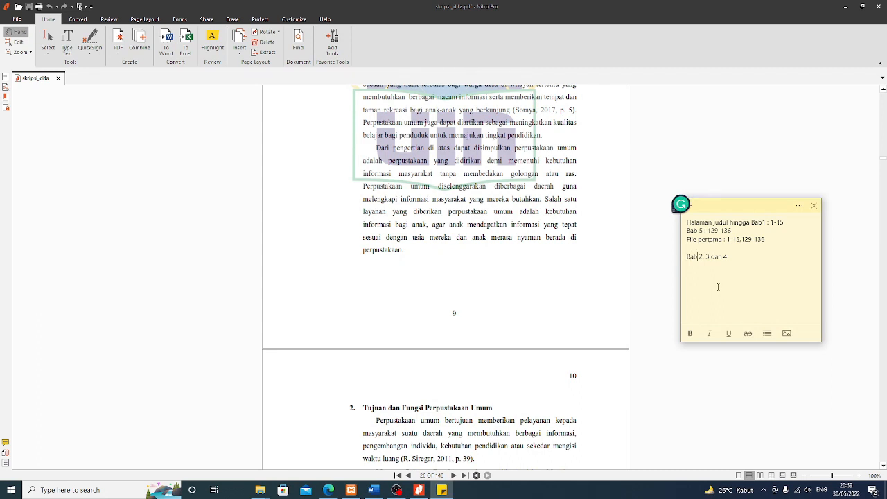
{"action": "type", "text": ": 26"}
{"action": "left_click", "coordinate": [466, 264]}
{"action": "scroll", "coordinate": [466, 264], "scroll_direction": "down", "scroll_amount": 10}
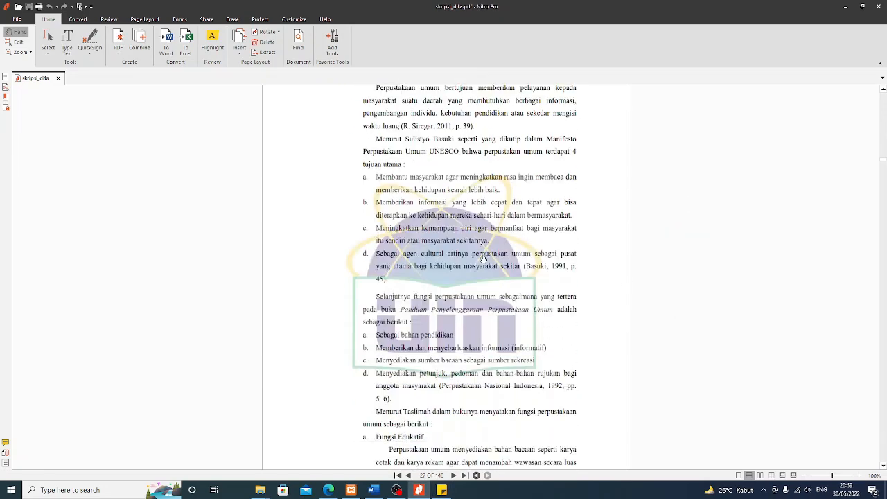
{"action": "scroll", "coordinate": [481, 256], "scroll_direction": "down", "scroll_amount": 20}
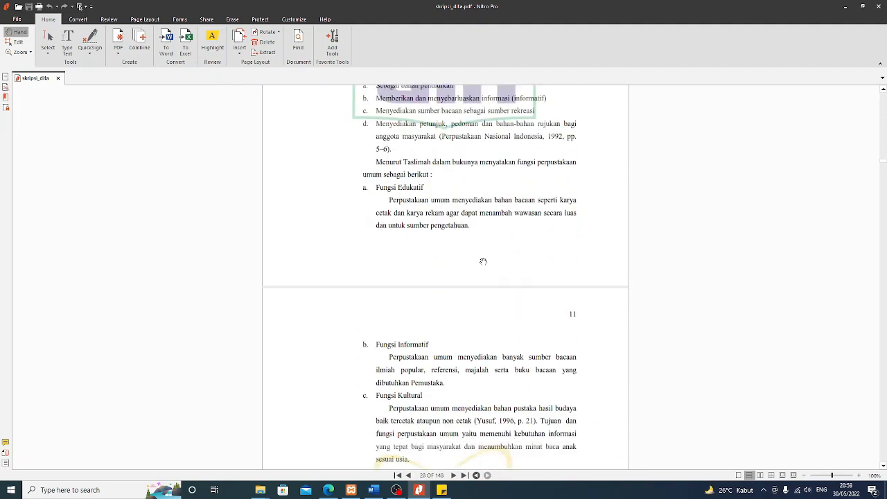
{"action": "scroll", "coordinate": [488, 266], "scroll_direction": "down", "scroll_amount": 5}
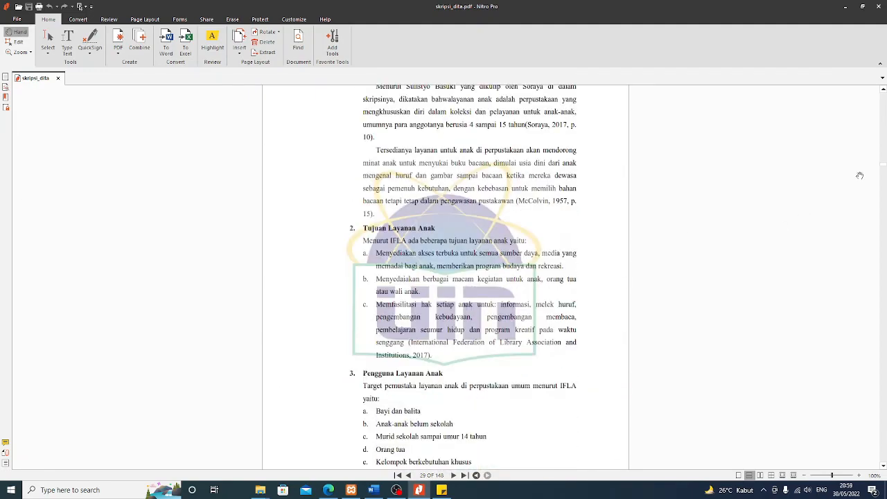
{"action": "left_click_drag", "start_coordinate": [883, 168], "coordinate": [883, 418]}
{"action": "middle_click", "coordinate": [674, 314]}
{"action": "scroll", "coordinate": [671, 313], "scroll_direction": "up", "scroll_amount": 12}
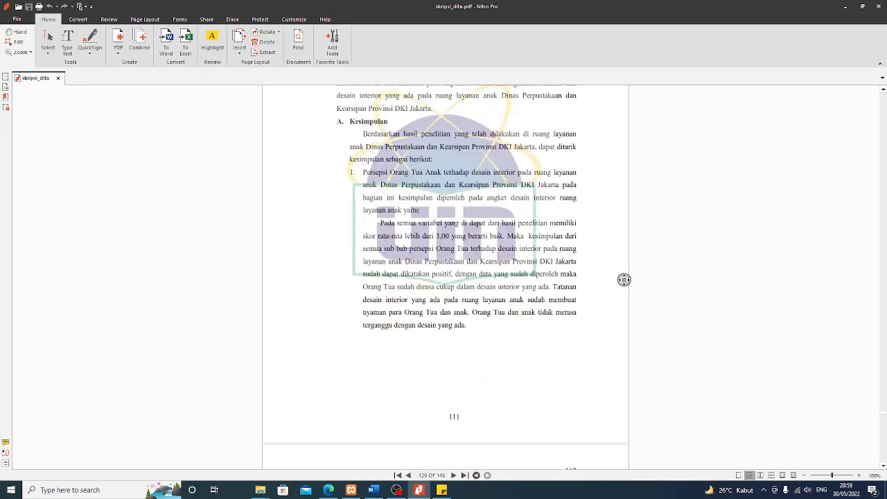
{"action": "middle_click", "coordinate": [619, 274]}
{"action": "middle_click", "coordinate": [619, 275]}
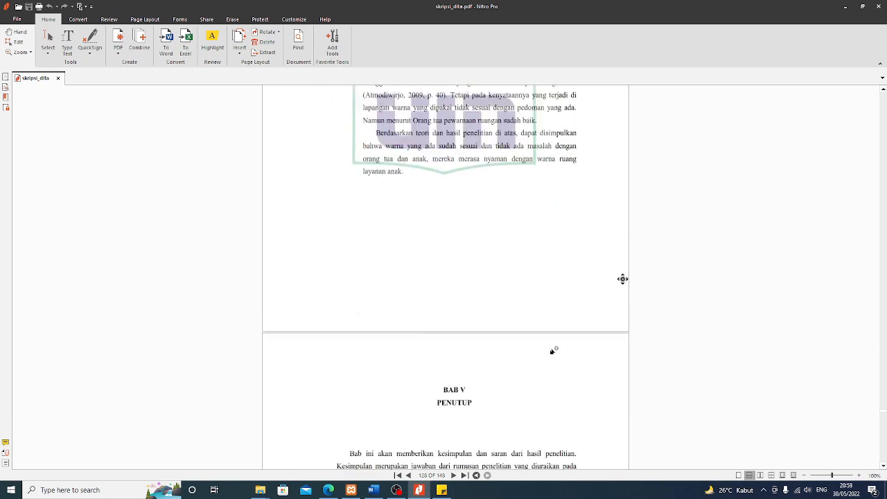
{"action": "middle_click", "coordinate": [488, 332]}
{"action": "scroll", "coordinate": [505, 304], "scroll_direction": "up", "scroll_amount": 9}
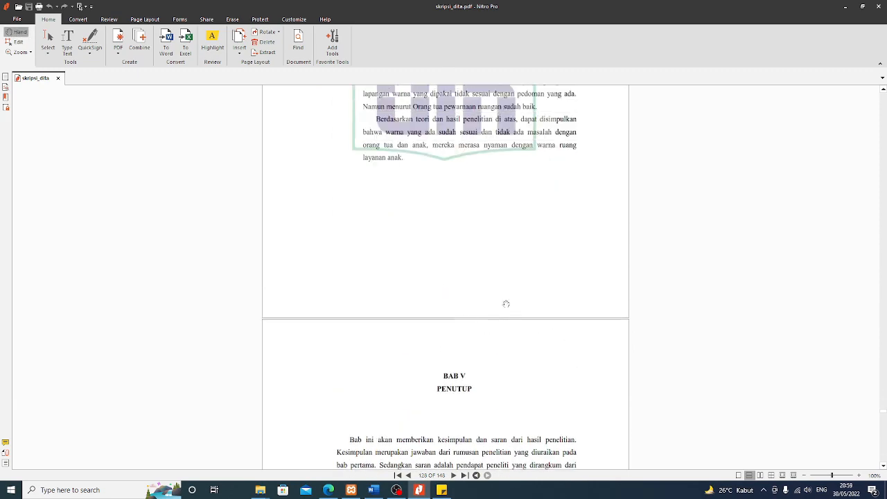
{"action": "middle_click", "coordinate": [509, 308]}
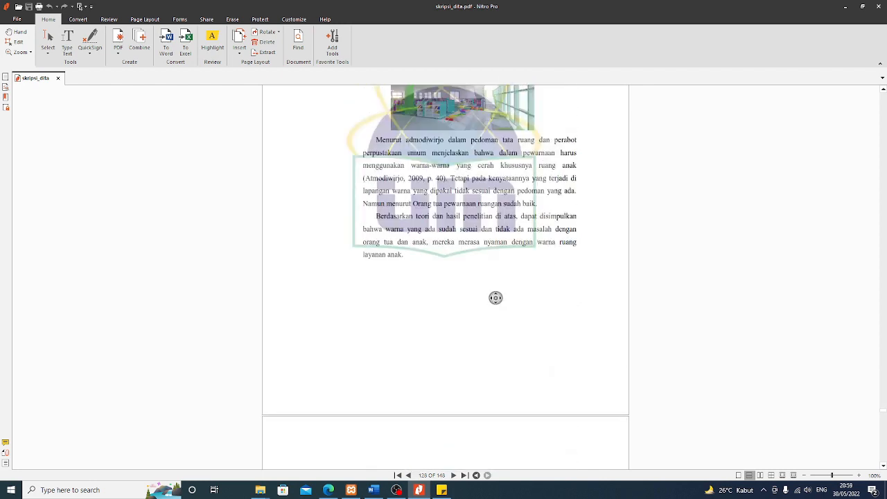
{"action": "middle_click", "coordinate": [466, 371]}
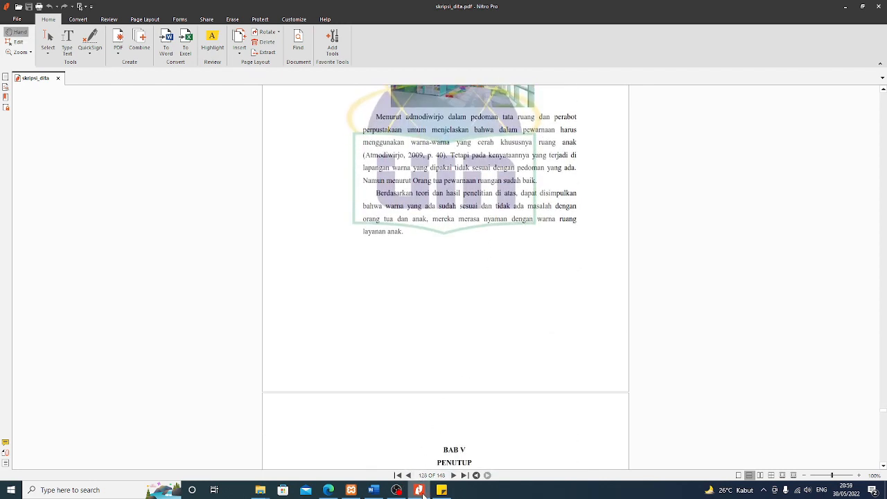
Complete the note with Bab 2-4 as 26-128, 'File kedua', and names judul_bab1_bab5 and bab2_bab3_bab4
{"action": "left_click", "coordinate": [420, 492]}
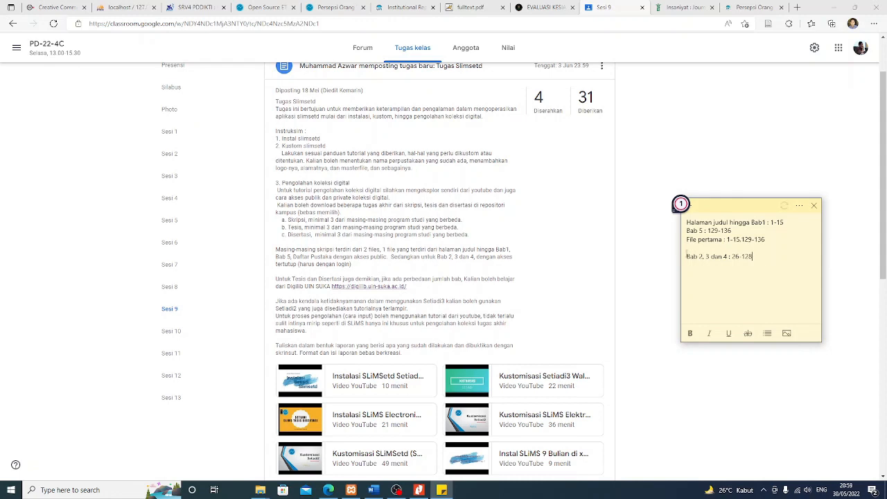
{"action": "left_click_drag", "start_coordinate": [754, 257], "coordinate": [687, 257]}
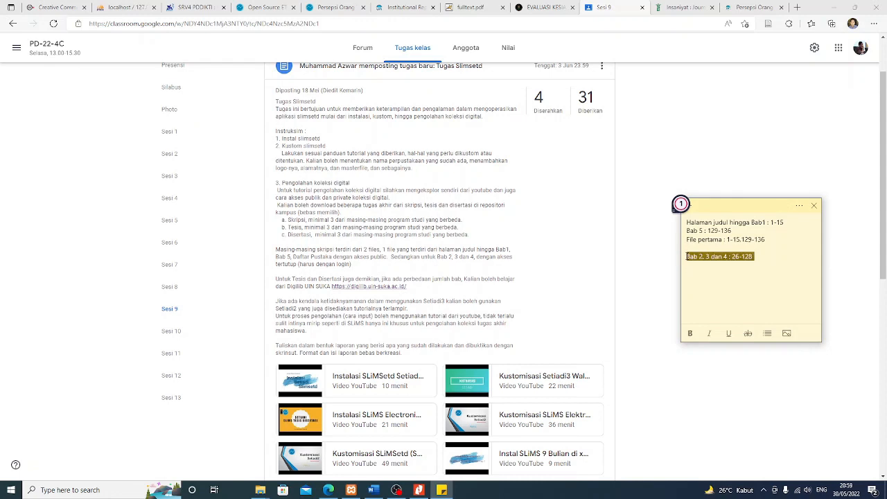
{"action": "left_click", "coordinate": [687, 256]}
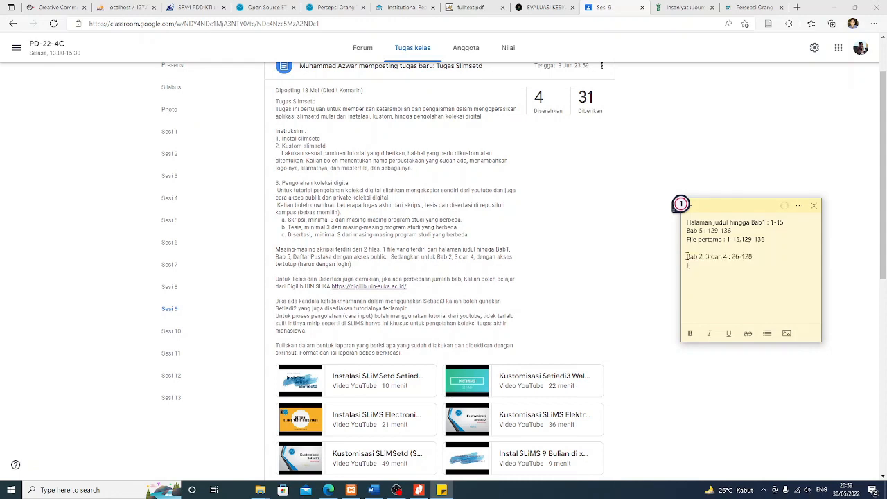
{"action": "key", "text": "BackSpace"}
{"action": "type", "text": "dua"}
{"action": "key", "text": "Return"}
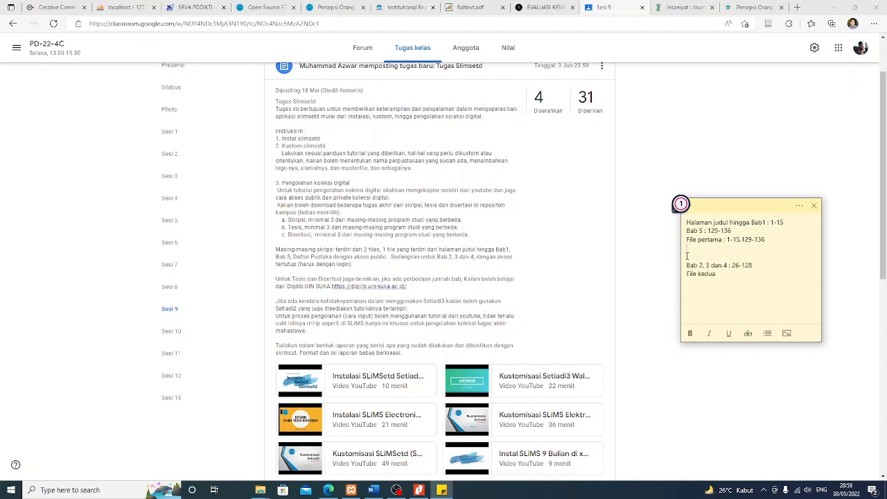
{"action": "type", "text": "judu"}
{"action": "type", "text": "l_bab1_"}
{"action": "type", "text": "bab"}
{"action": "type", "text": "2_3"}
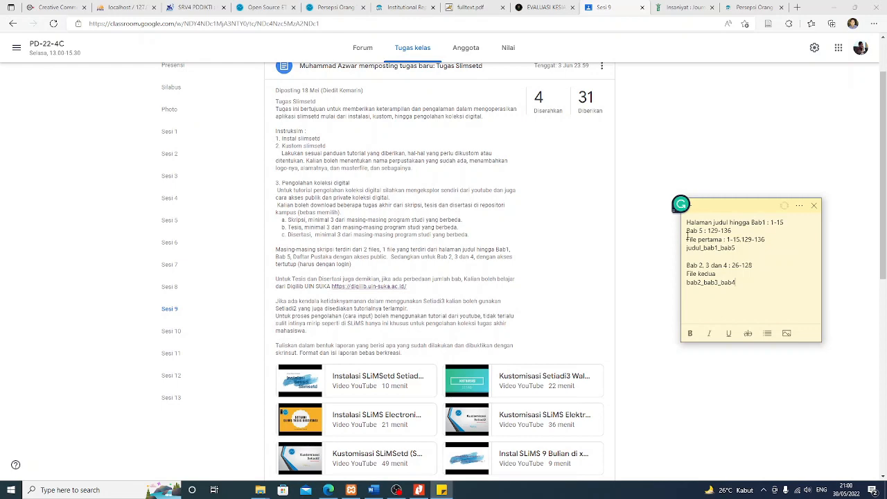
{"action": "left_click", "coordinate": [419, 490]}
Return skripsi_dita.pdf to page 1, switch to the Edit tool, and show the Page Layout tools
{"action": "scroll", "coordinate": [536, 303], "scroll_direction": "up", "scroll_amount": 3}
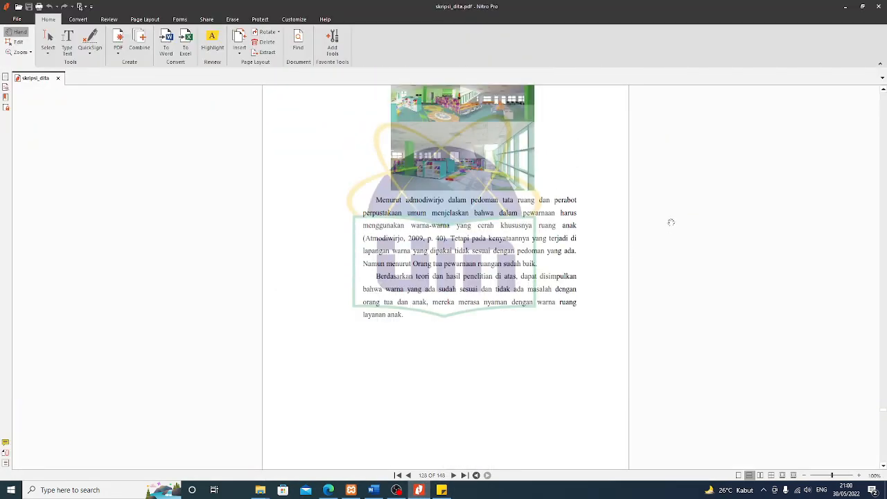
{"action": "scroll", "coordinate": [687, 237], "scroll_direction": "up", "scroll_amount": 4}
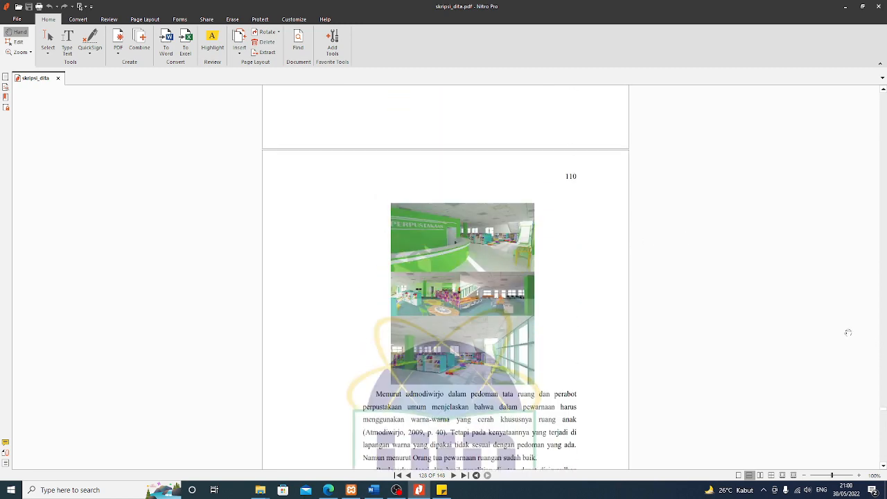
{"action": "left_click_drag", "start_coordinate": [882, 412], "coordinate": [871, 94]}
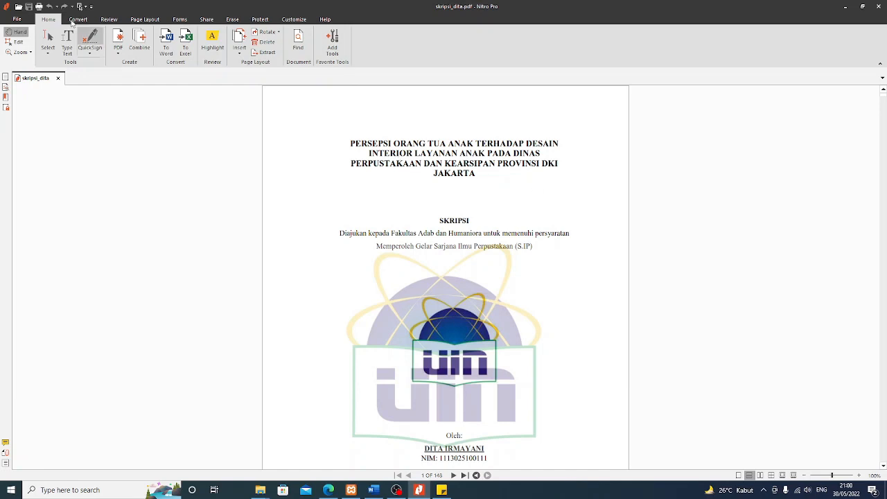
{"action": "left_click", "coordinate": [19, 41]}
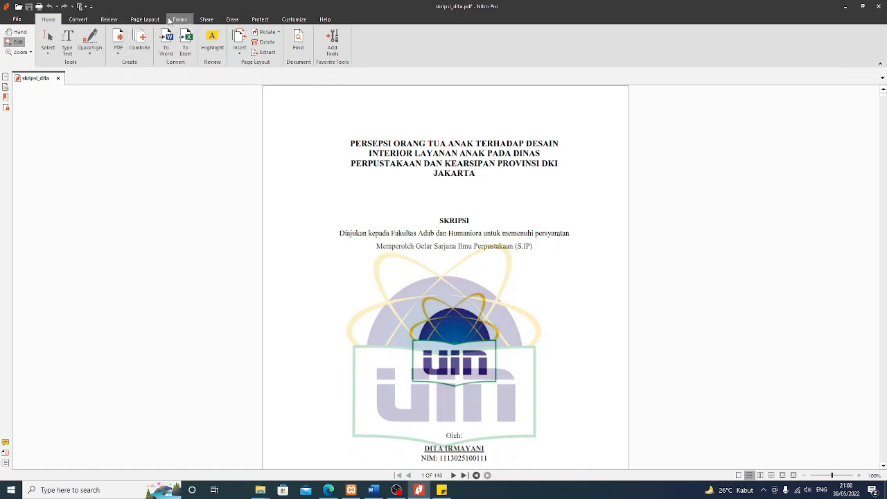
{"action": "left_click", "coordinate": [148, 20]}
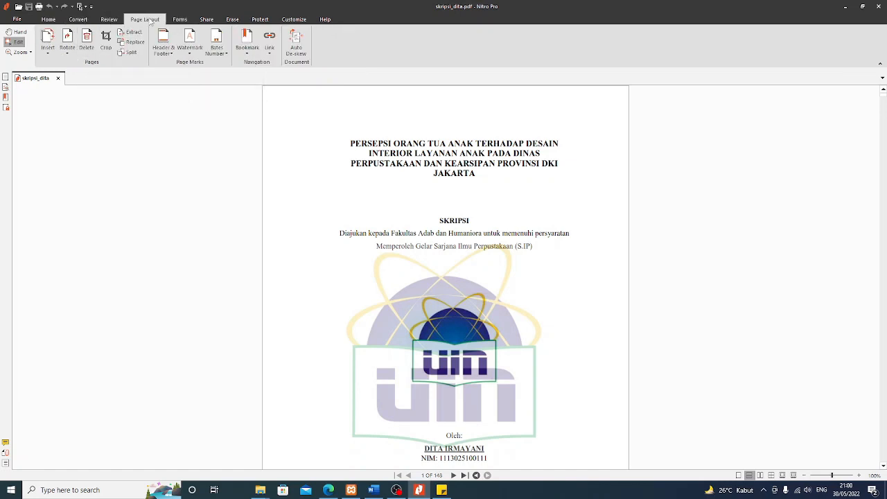
Open the Split Pages settings, delete the old page range text, and bring up the page-range note
{"action": "left_click", "coordinate": [129, 54]}
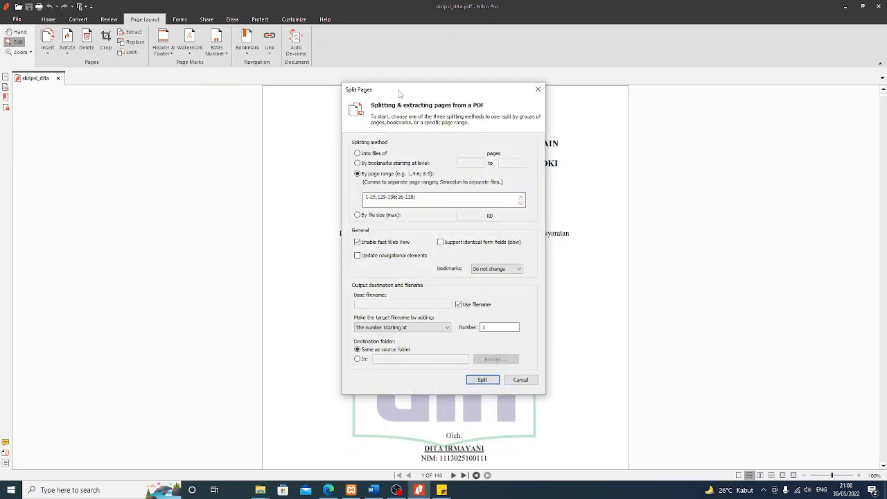
{"action": "left_click_drag", "start_coordinate": [410, 92], "coordinate": [697, 127]}
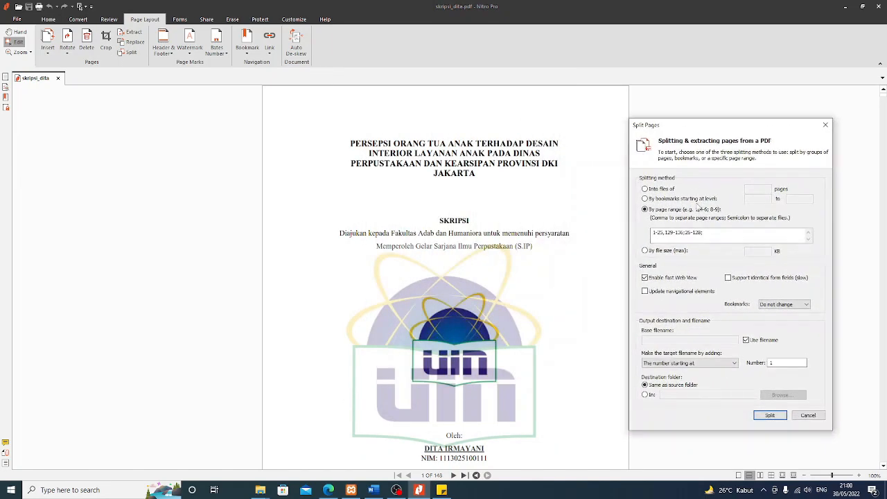
{"action": "left_click_drag", "start_coordinate": [717, 233], "coordinate": [625, 238]}
{"action": "key", "text": "BackSpace"}
{"action": "left_click", "coordinate": [442, 490]}
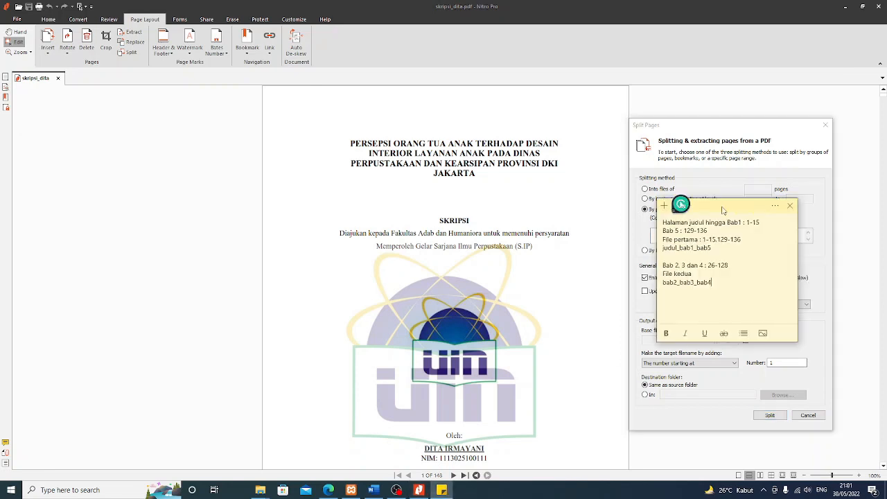
Copy 1-15,129-136 from the note into the By page range box
{"action": "left_click_drag", "start_coordinate": [747, 209], "coordinate": [372, 186]}
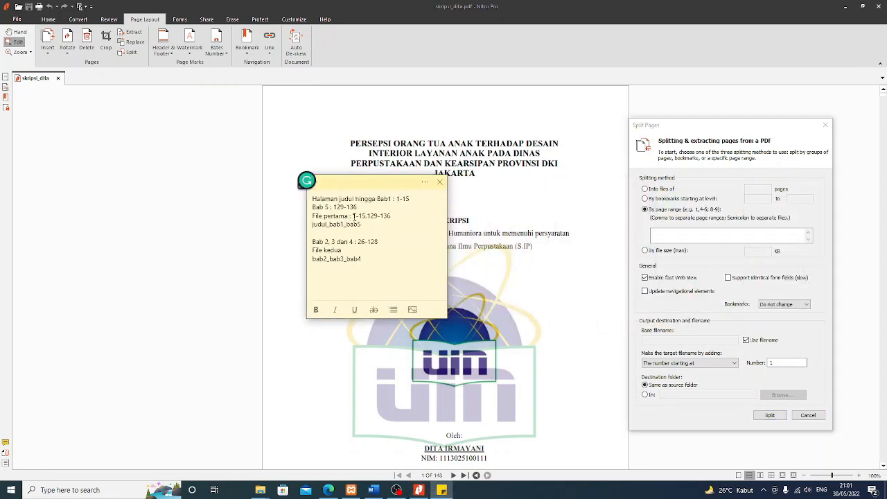
{"action": "left_click_drag", "start_coordinate": [353, 215], "coordinate": [395, 216]}
{"action": "left_click", "coordinate": [652, 235]}
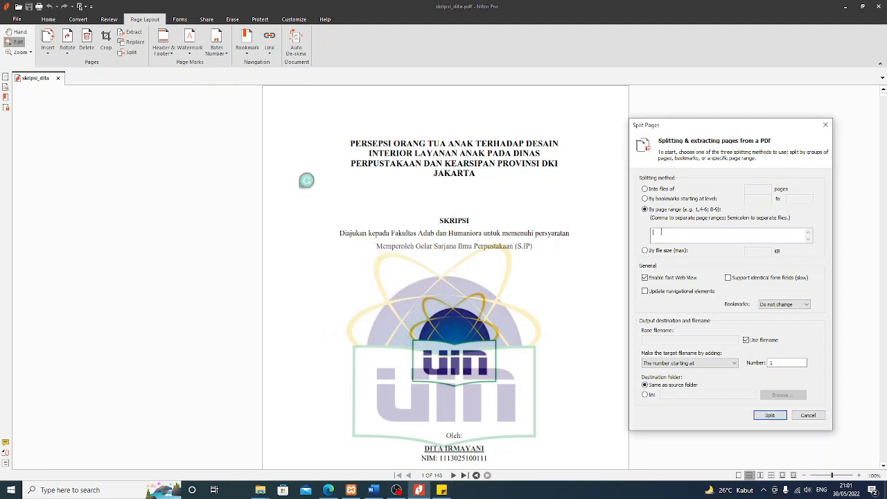
{"action": "type", "text": "1-15,129-136"}
Paste 26-128 as the second range and run Split, dismissing the invalid page range error
{"action": "left_click", "coordinate": [441, 490]}
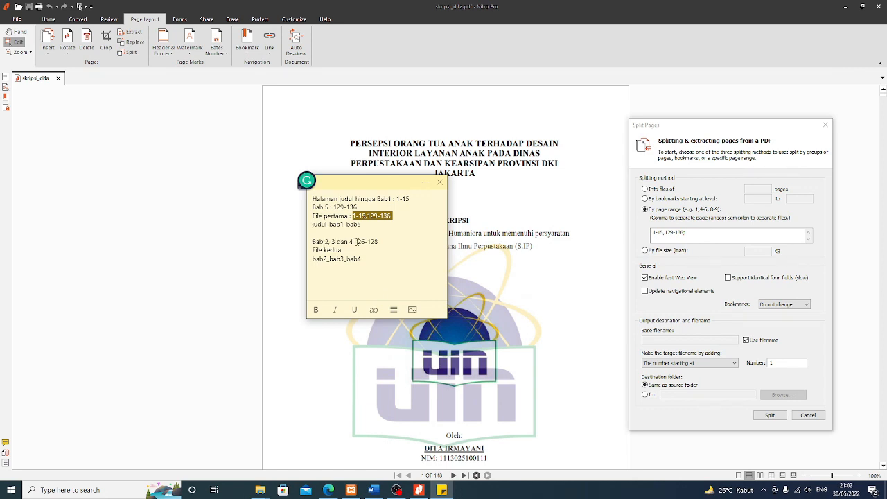
{"action": "left_click_drag", "start_coordinate": [358, 241], "coordinate": [379, 241]}
{"action": "key", "text": "ctrl+c"}
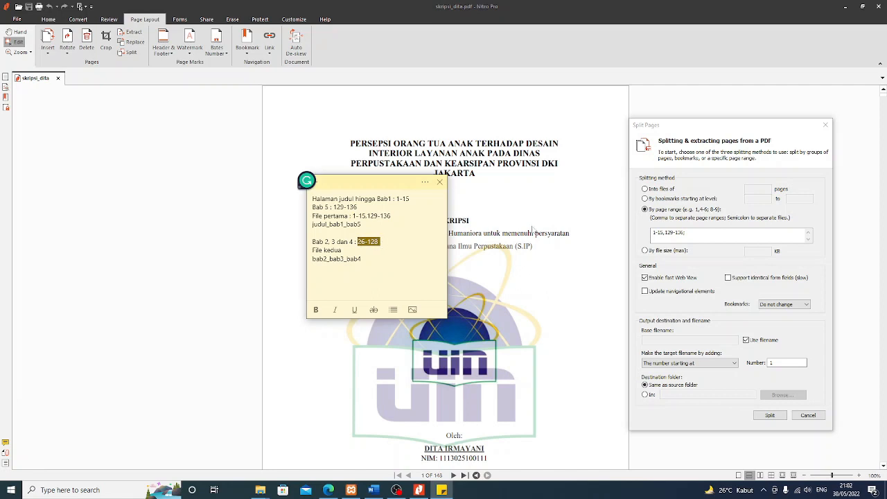
{"action": "left_click", "coordinate": [696, 235]}
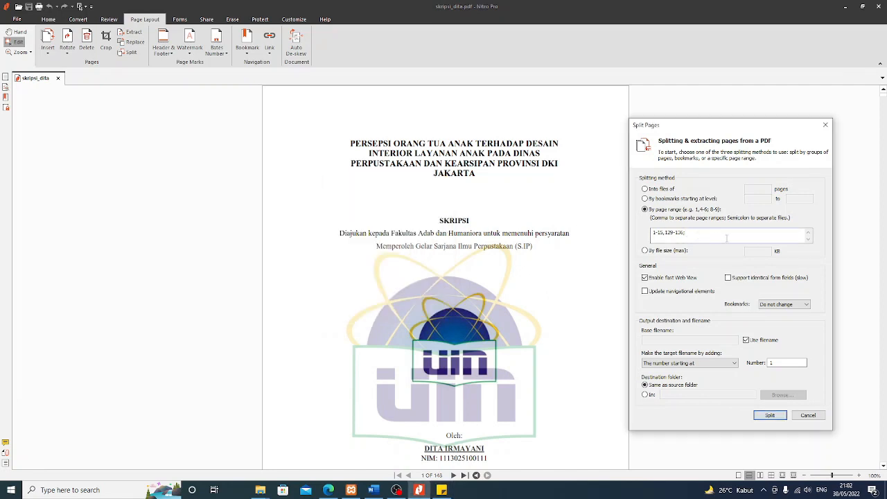
{"action": "key", "text": "ctrl+v"}
{"action": "key", "text": "shift+Left"}
{"action": "key", "text": "shift+Left"}
{"action": "key", "text": "shift+Left"}
{"action": "key", "text": "shift+Left"}
{"action": "key", "text": "shift+Left"}
{"action": "key", "text": "shift+Left"}
{"action": "key", "text": "shift+Left"}
{"action": "key", "text": "shift+Left"}
{"action": "key", "text": "shift+Left"}
{"action": "key", "text": "Right"}
{"action": "key", "text": "Right"}
{"action": "left_click", "coordinate": [769, 416]}
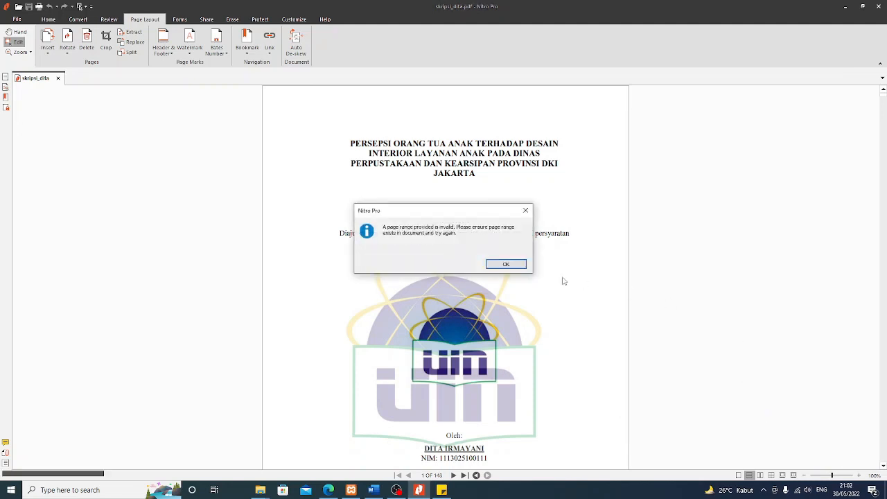
{"action": "left_click", "coordinate": [506, 265]}
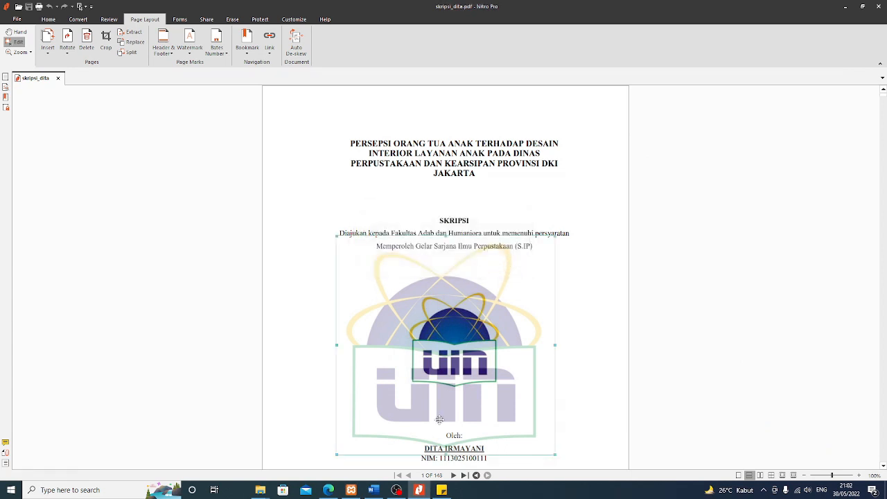
Check the Documents folder for split files and hide it again
{"action": "mouse_move", "coordinate": [259, 494]}
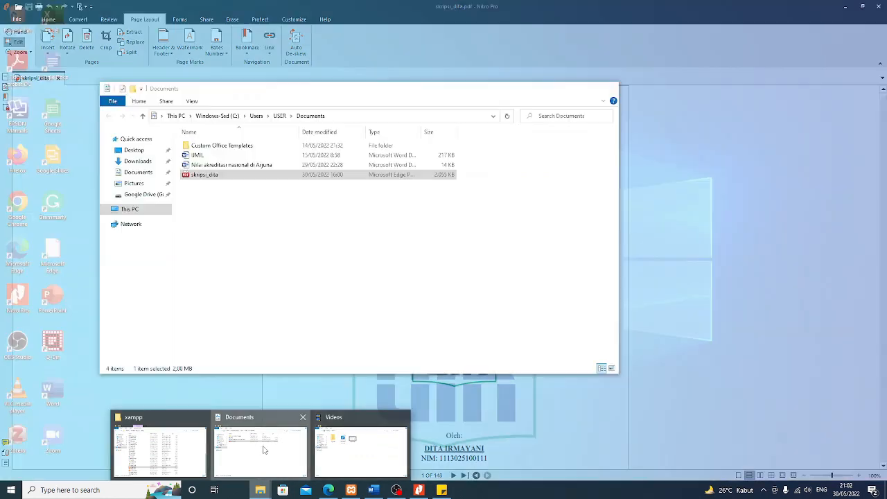
{"action": "left_click", "coordinate": [264, 448]}
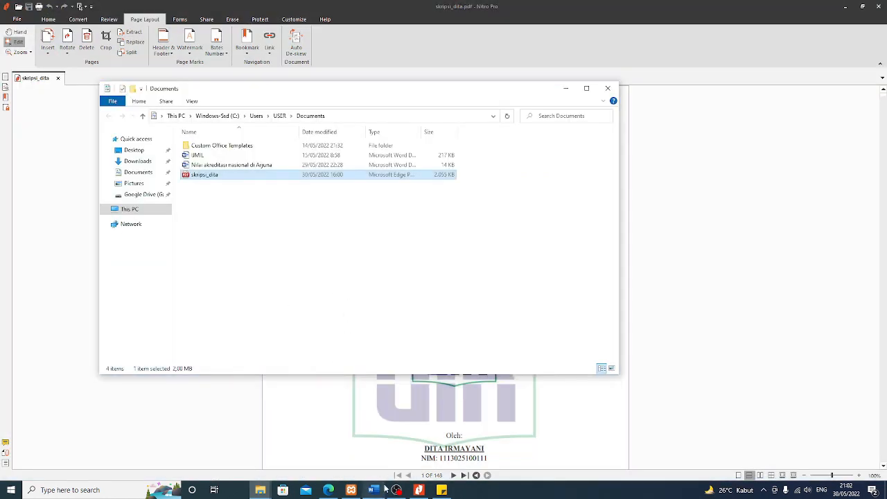
{"action": "left_click", "coordinate": [565, 88]}
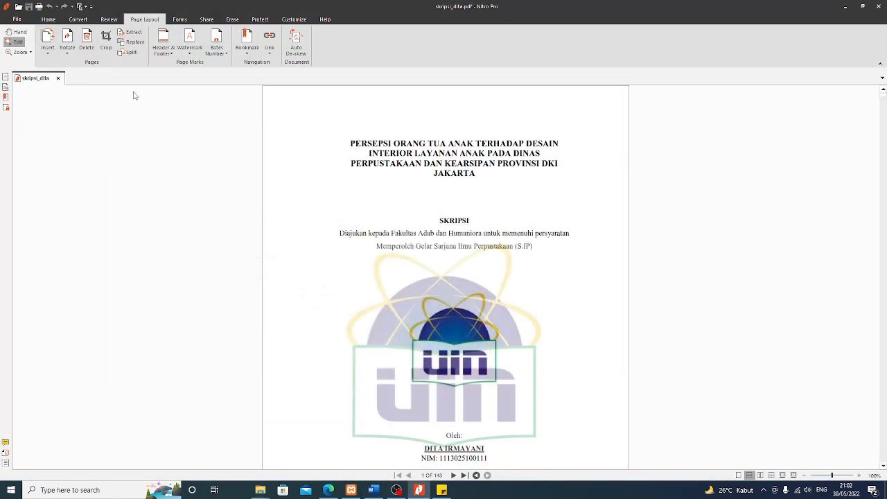
Reopen Split Pages, remove the extra line from 1-15,129-136;26-128, and split into two documents
{"action": "left_click", "coordinate": [136, 54]}
{"action": "left_click_drag", "start_coordinate": [431, 91], "coordinate": [775, 116]}
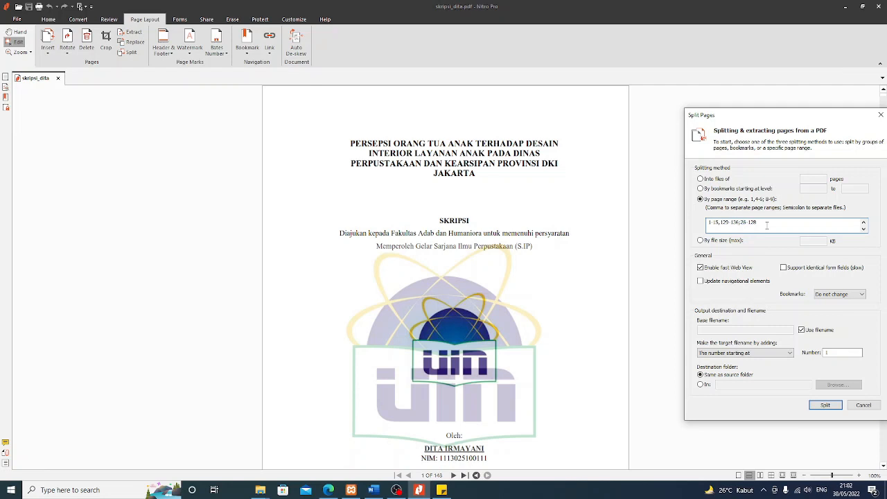
{"action": "key", "text": "Return"}
{"action": "key", "text": "BackSpace"}
{"action": "left_click_drag", "start_coordinate": [813, 116], "coordinate": [709, 72]}
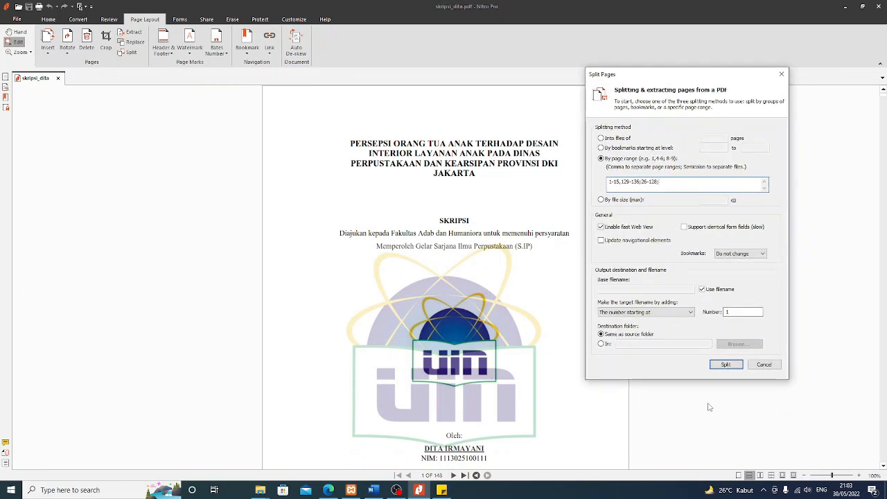
{"action": "left_click", "coordinate": [727, 362]}
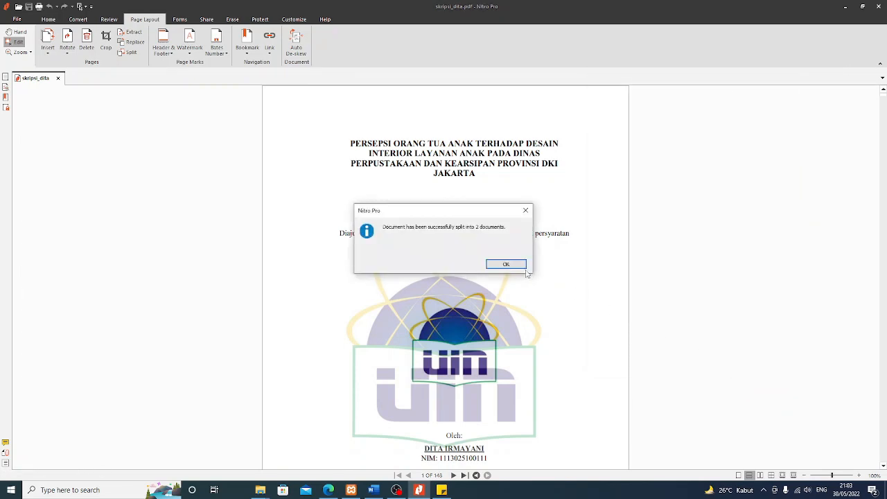
Find skripsi_dita_1 and skripsi_dita_2 in Documents and open skripsi_dita_1 with Nitro Pro
{"action": "left_click", "coordinate": [493, 263]}
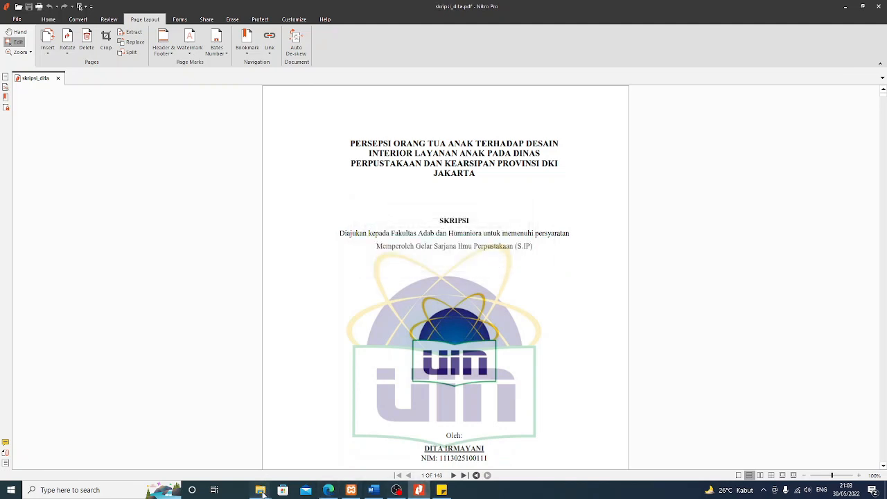
{"action": "mouse_move", "coordinate": [255, 490]}
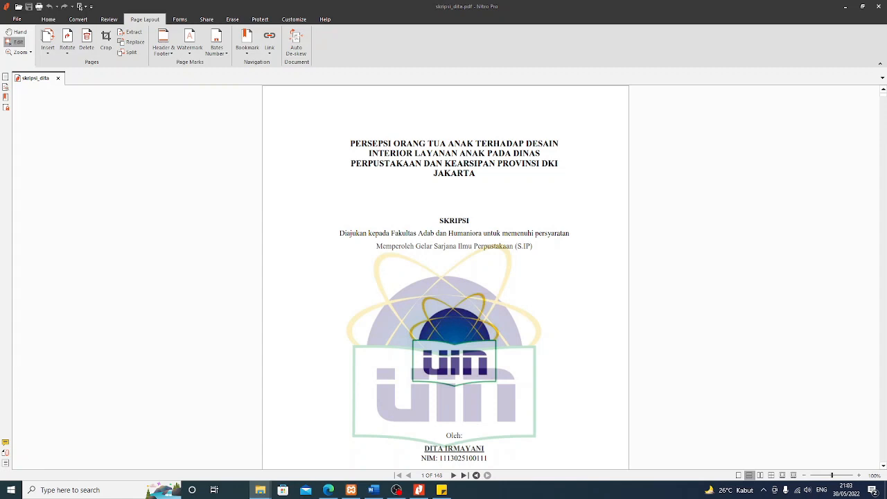
{"action": "left_click_drag", "start_coordinate": [886, 38], "coordinate": [322, 75]}
{"action": "left_click", "coordinate": [211, 178]}
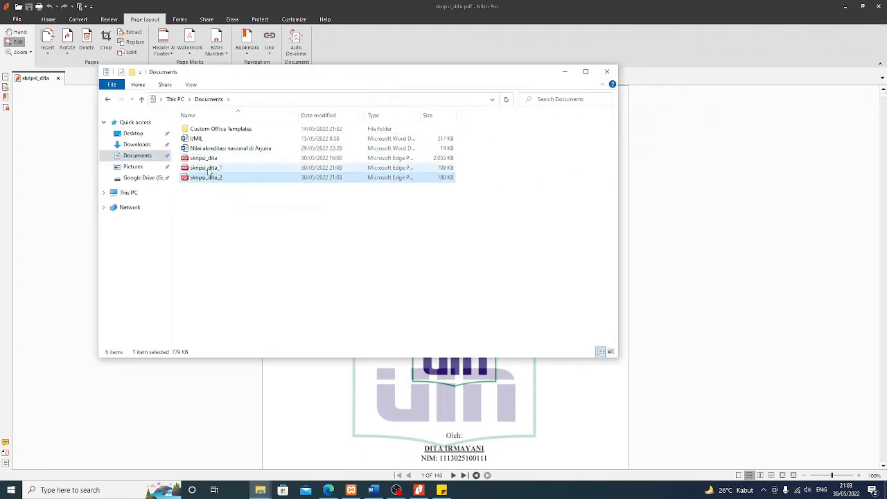
{"action": "left_click", "coordinate": [226, 169]}
{"action": "right_click", "coordinate": [227, 171]}
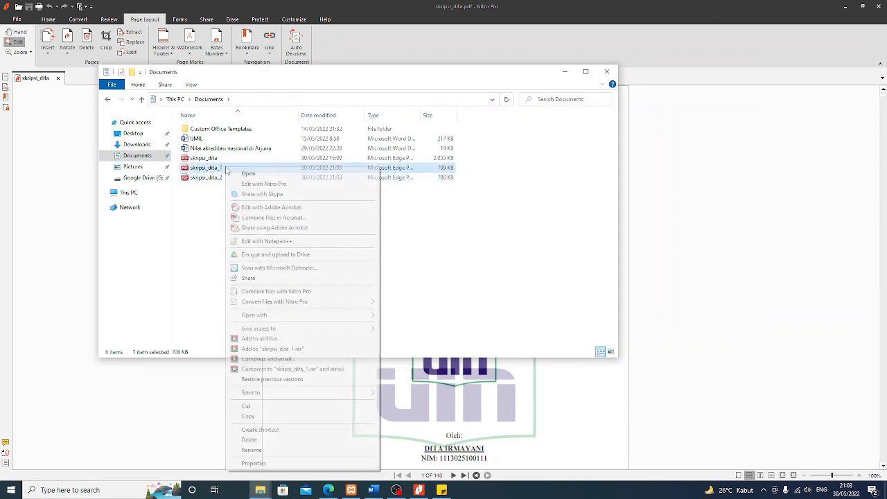
{"action": "mouse_move", "coordinate": [326, 317]}
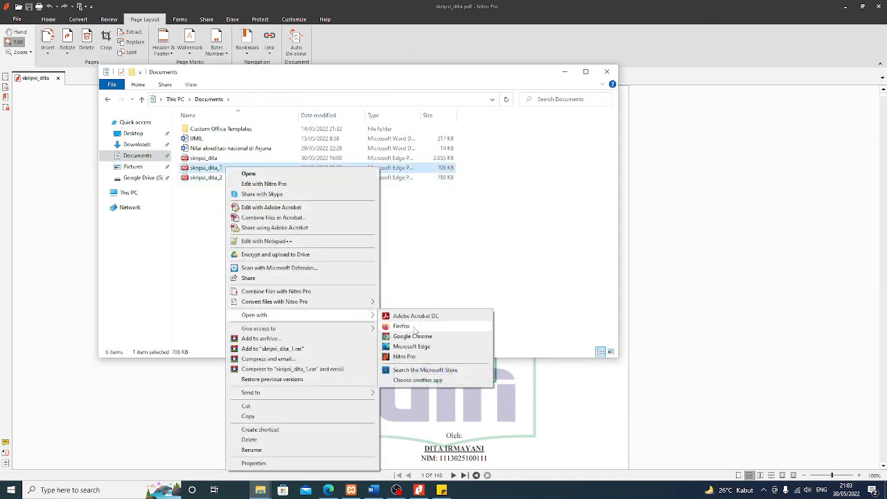
{"action": "left_click", "coordinate": [406, 356]}
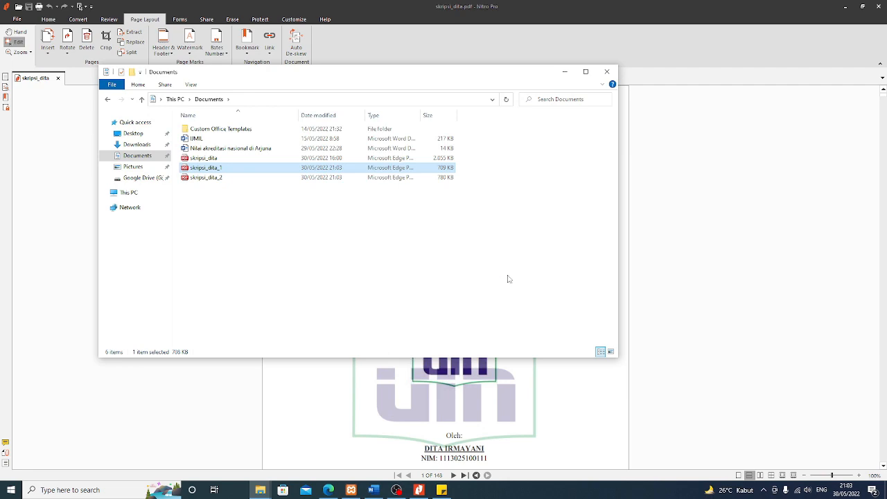
Scroll skripsi_dita_1 from page 2 past the DAFTAR TABEL pages to BAB V PENUTUP on page 15
{"action": "scroll", "coordinate": [539, 200], "scroll_direction": "down", "scroll_amount": 10}
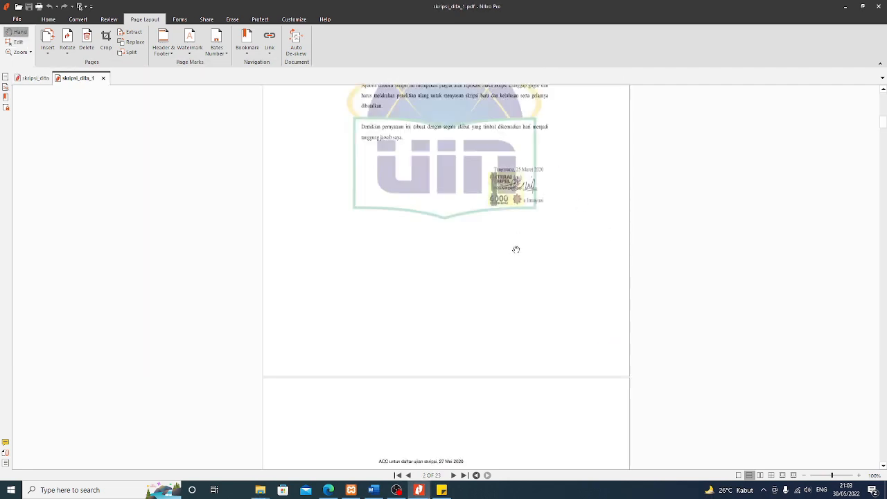
{"action": "scroll", "coordinate": [516, 249], "scroll_direction": "up", "scroll_amount": 10}
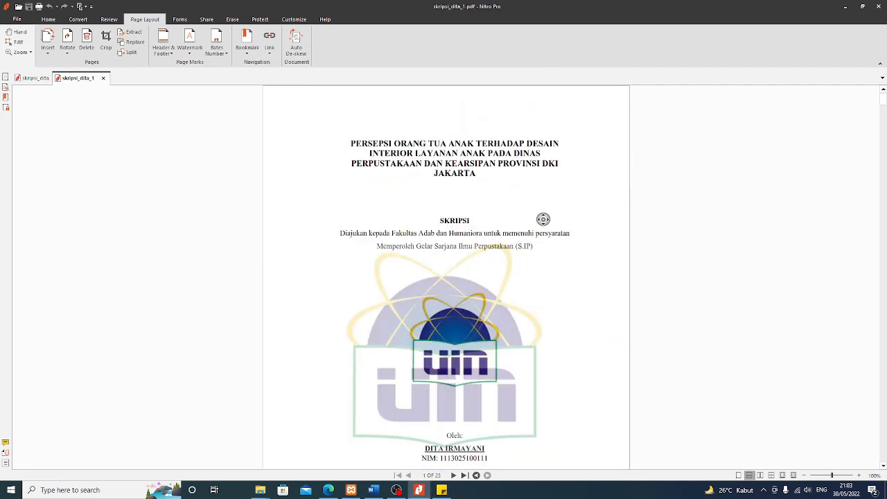
{"action": "scroll", "coordinate": [542, 219], "scroll_direction": "down", "scroll_amount": 10}
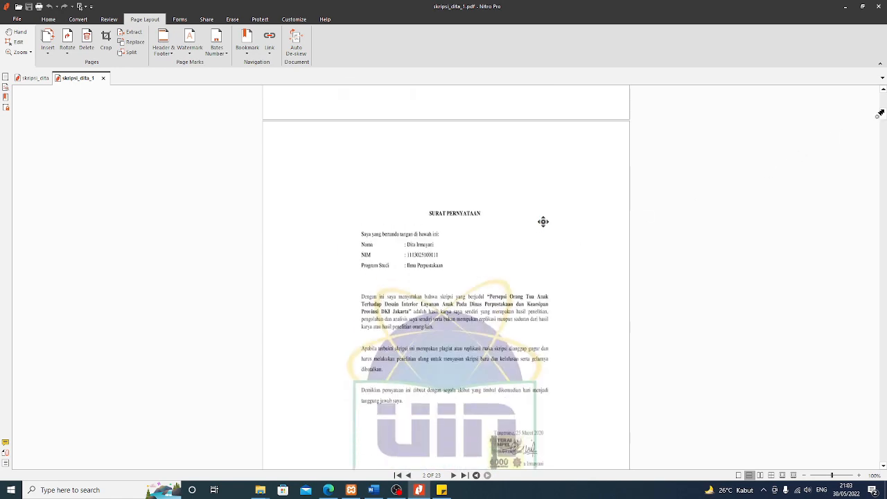
{"action": "scroll", "coordinate": [543, 222], "scroll_direction": "down", "scroll_amount": 5}
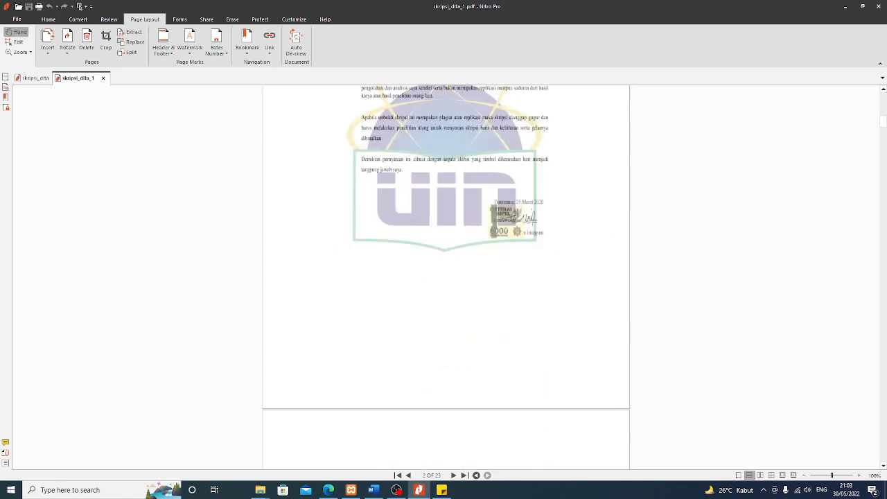
{"action": "left_click_drag", "start_coordinate": [884, 125], "coordinate": [878, 337]}
{"action": "scroll", "coordinate": [554, 298], "scroll_direction": "down", "scroll_amount": 3}
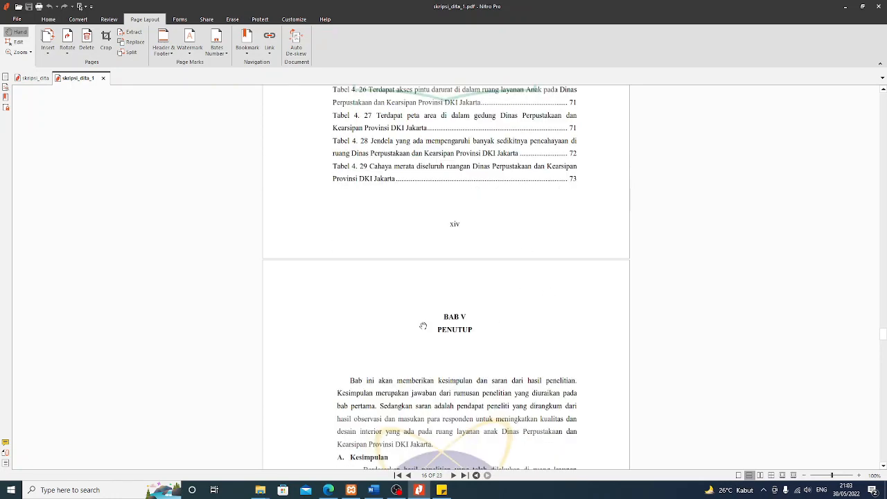
{"action": "middle_click", "coordinate": [532, 304]}
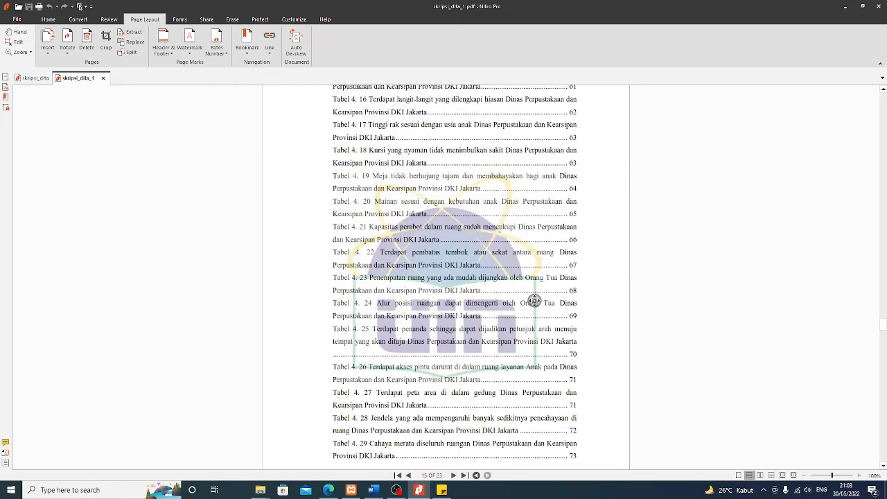
{"action": "scroll", "coordinate": [535, 298], "scroll_direction": "up", "scroll_amount": 8}
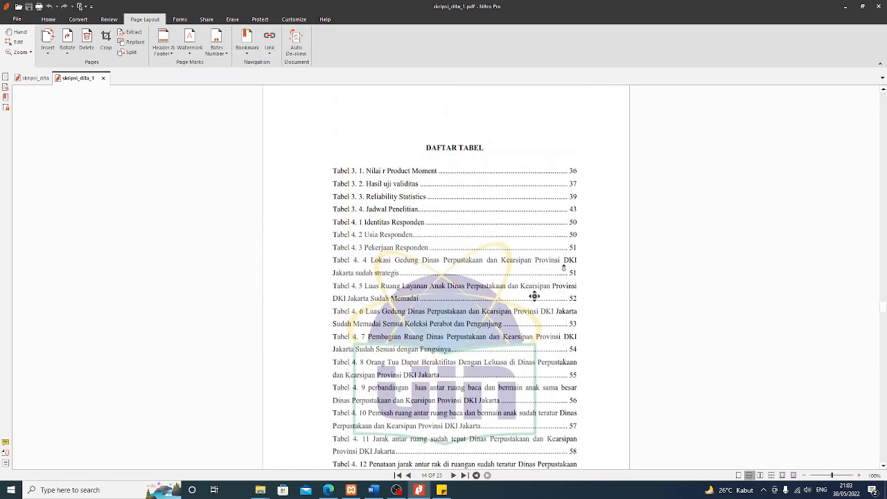
{"action": "scroll", "coordinate": [558, 268], "scroll_direction": "down", "scroll_amount": 10}
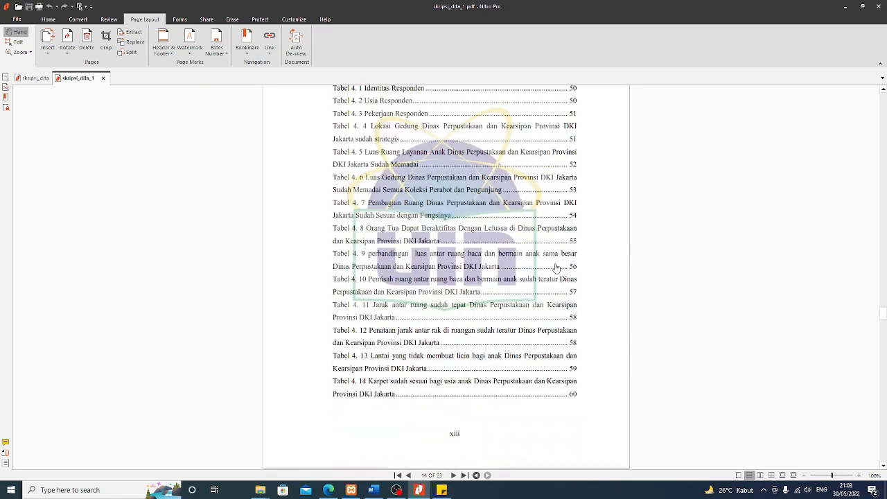
{"action": "scroll", "coordinate": [558, 267], "scroll_direction": "down", "scroll_amount": 10}
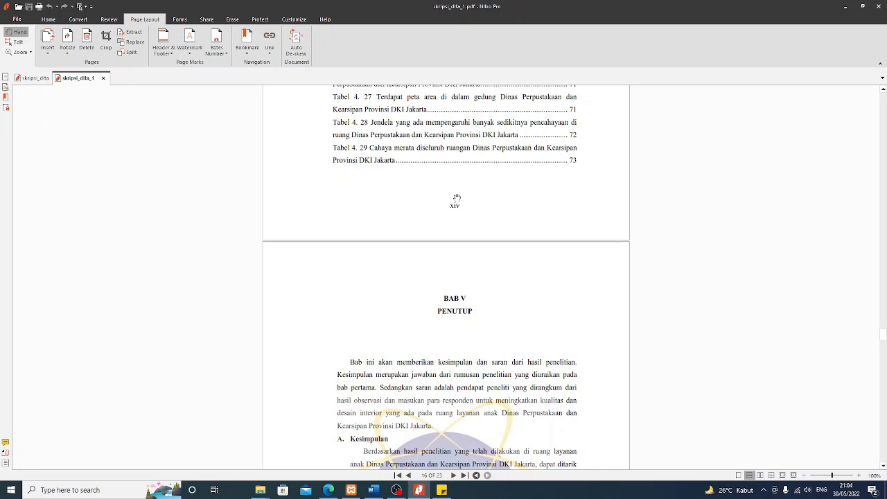
Check the 1-15 page range in the Sticky Notes, then close skripsi_dita_1, keeping skripsi_dita open
{"action": "left_click", "coordinate": [442, 490]}
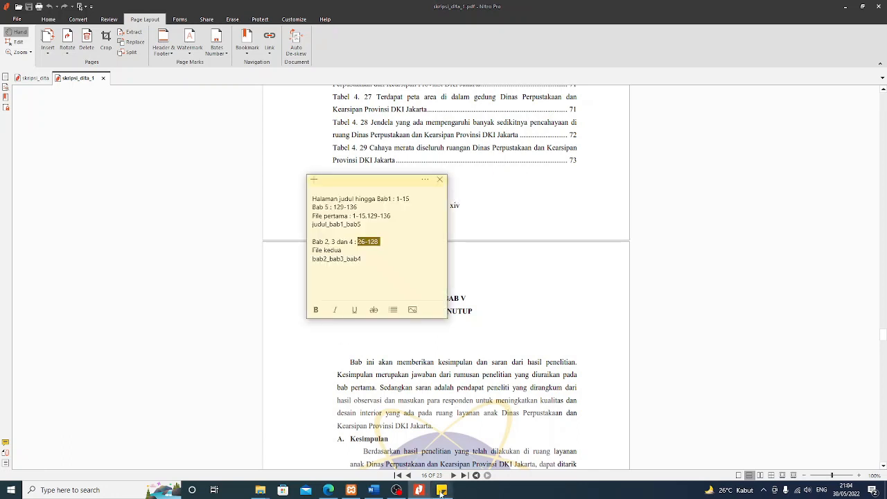
{"action": "left_click", "coordinate": [358, 215]}
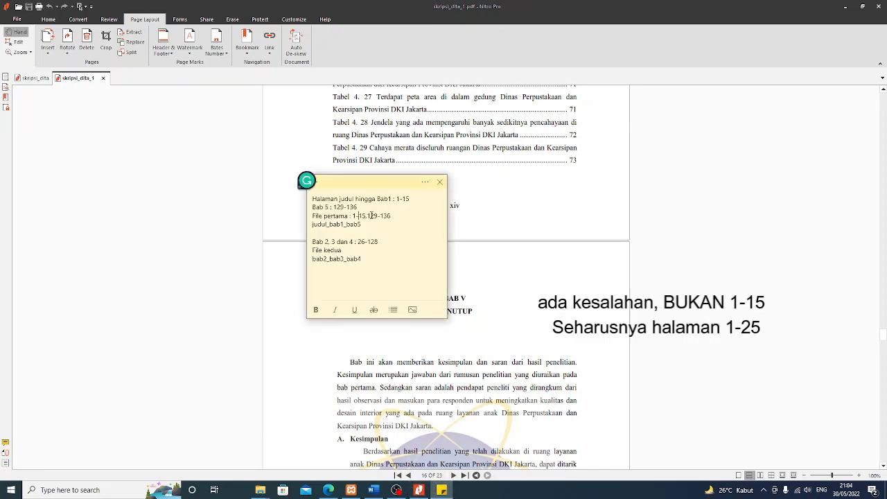
{"action": "left_click", "coordinate": [365, 215]}
{"action": "left_click", "coordinate": [483, 214]}
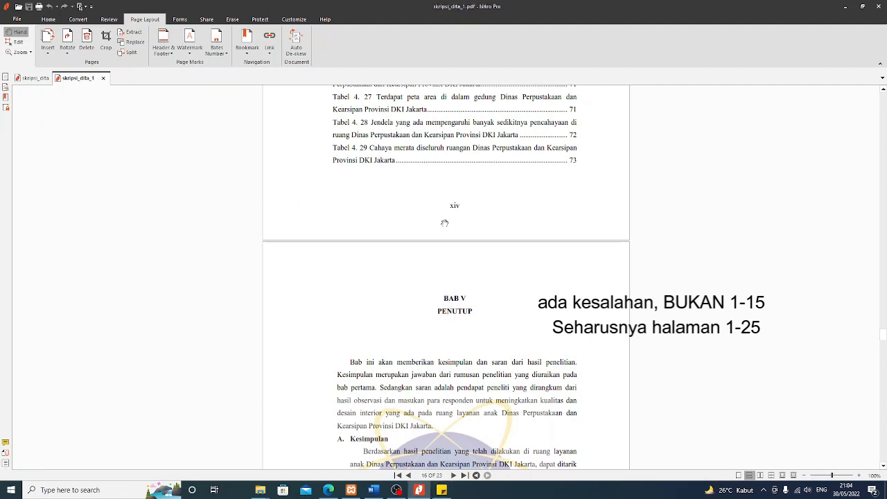
{"action": "left_click", "coordinate": [103, 78]}
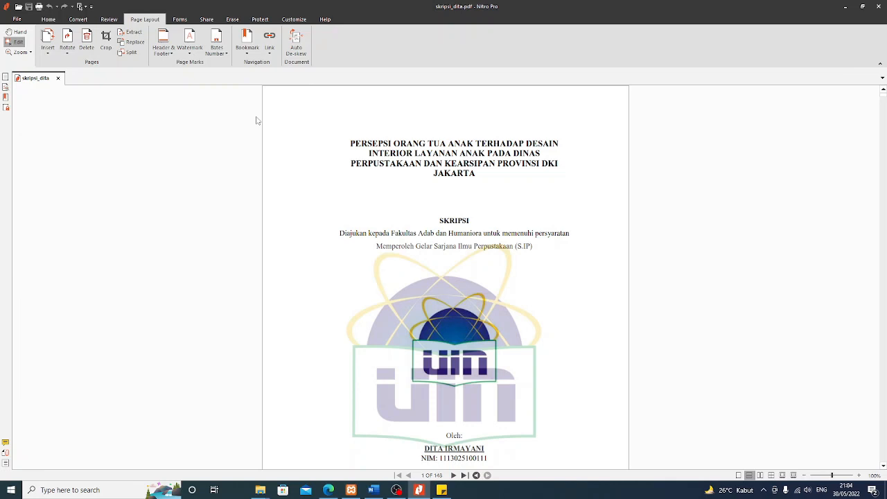
Exit Nitro Pro and open skripsi_dita_2 from Documents with Nitro Pro
{"action": "left_click", "coordinate": [879, 6]}
{"action": "left_click", "coordinate": [217, 179]}
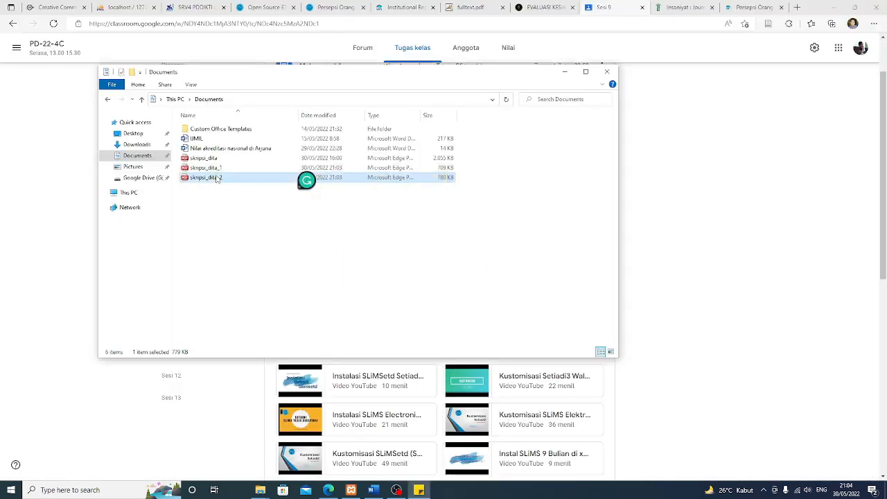
{"action": "right_click", "coordinate": [216, 177]}
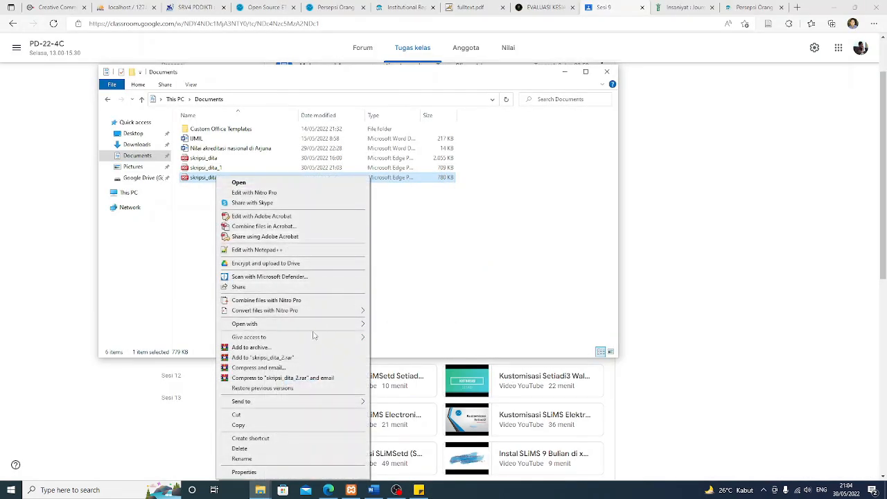
{"action": "mouse_move", "coordinate": [319, 326]}
{"action": "left_click", "coordinate": [386, 366]}
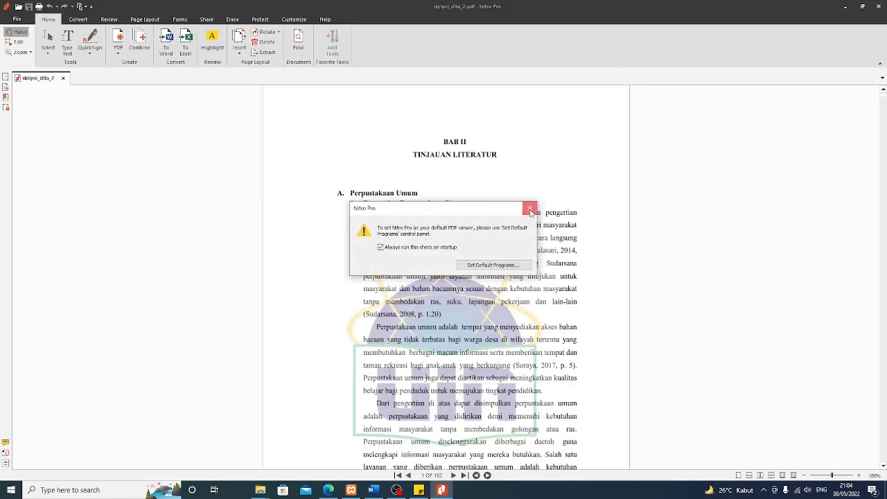
Dismiss the default-viewer prompt, confirm skripsi_dita_2 begins at BAB II, and exit Nitro Pro
{"action": "left_click", "coordinate": [529, 209]}
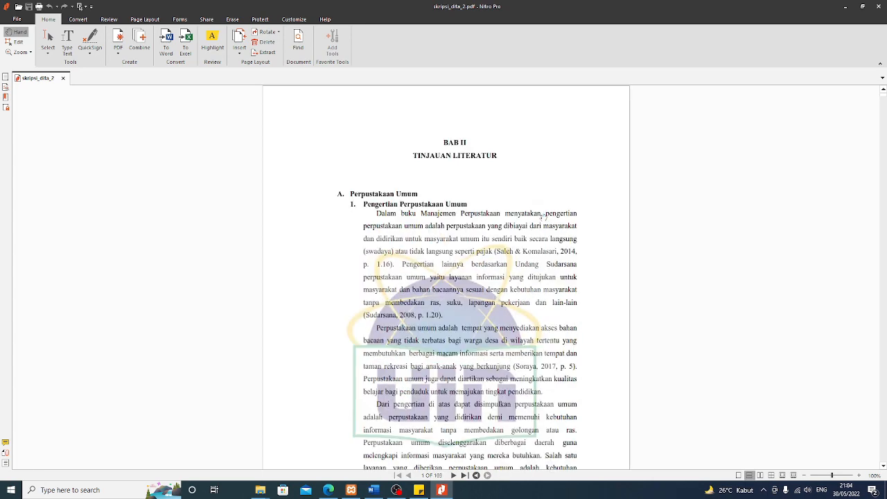
{"action": "scroll", "coordinate": [562, 236], "scroll_direction": "down", "scroll_amount": 3}
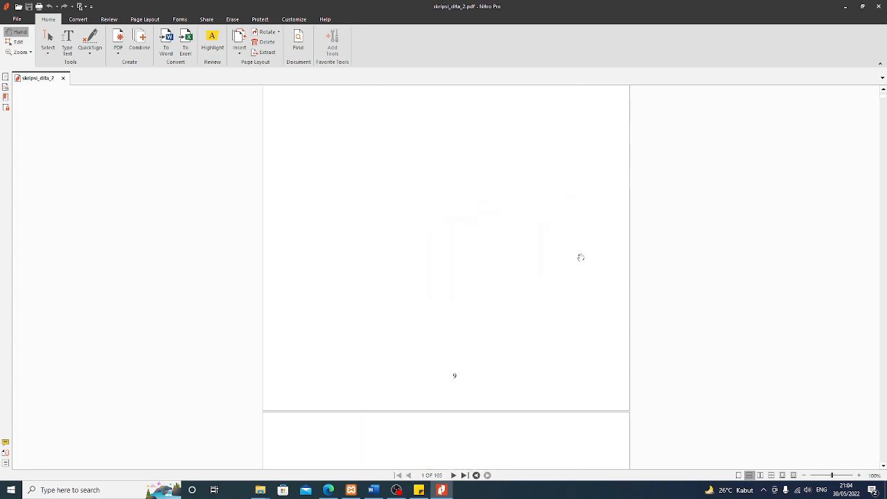
{"action": "scroll", "coordinate": [582, 260], "scroll_direction": "down", "scroll_amount": 3}
{"action": "scroll", "coordinate": [565, 270], "scroll_direction": "down", "scroll_amount": 4}
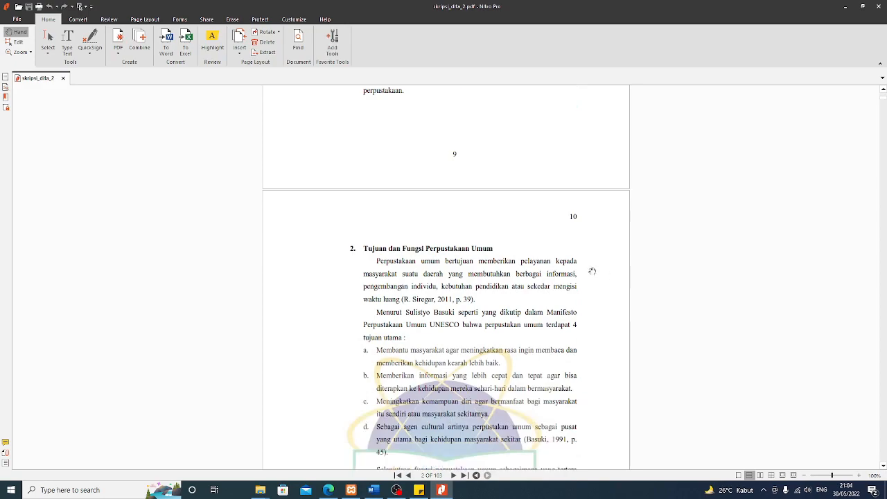
{"action": "left_click", "coordinate": [879, 7]}
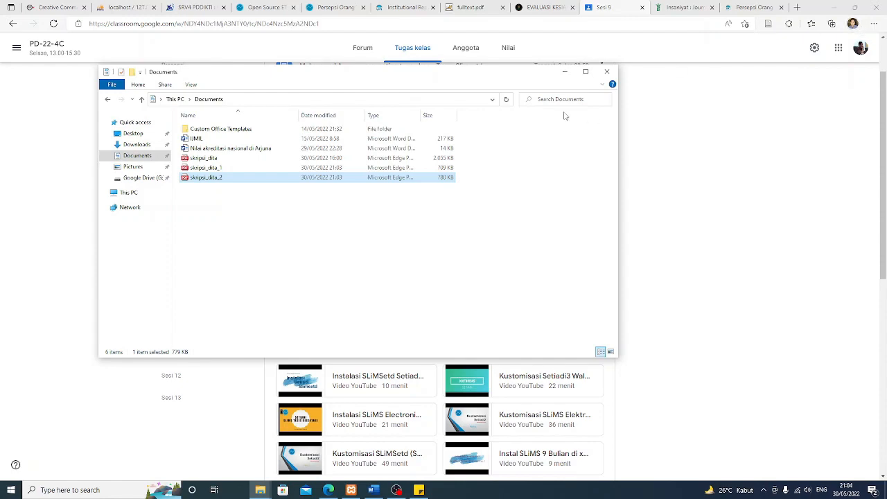
Return to the Open Source ETD tab, edit the thesis record, and open Tambah Lampiran
{"action": "left_click", "coordinate": [607, 71]}
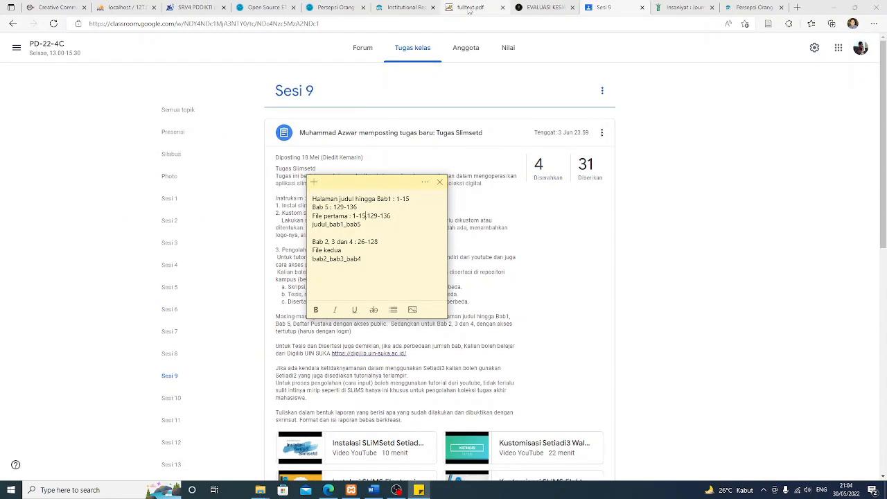
{"action": "left_click", "coordinate": [471, 7]}
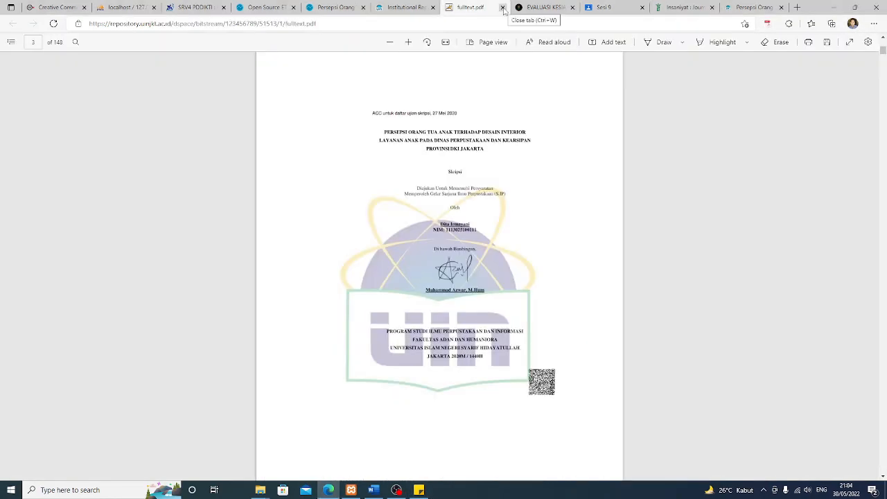
{"action": "left_click", "coordinate": [264, 8]}
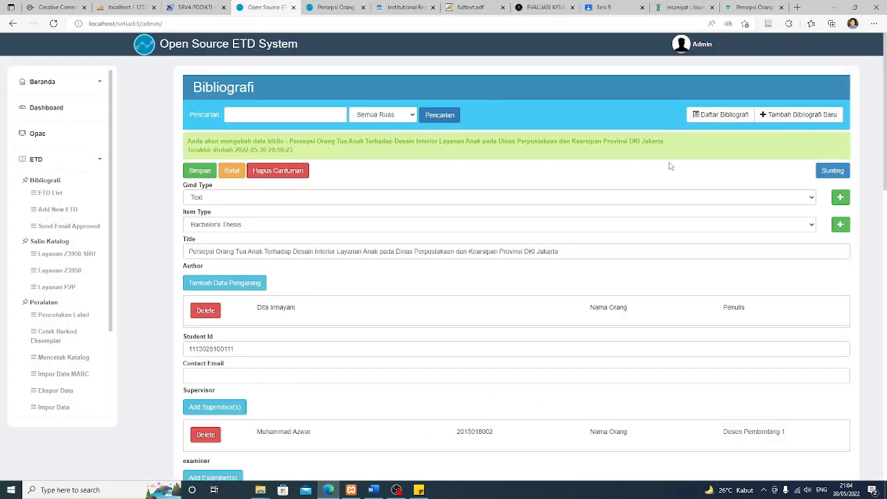
{"action": "left_click", "coordinate": [833, 173]}
{"action": "scroll", "coordinate": [416, 291], "scroll_direction": "down", "scroll_amount": 3}
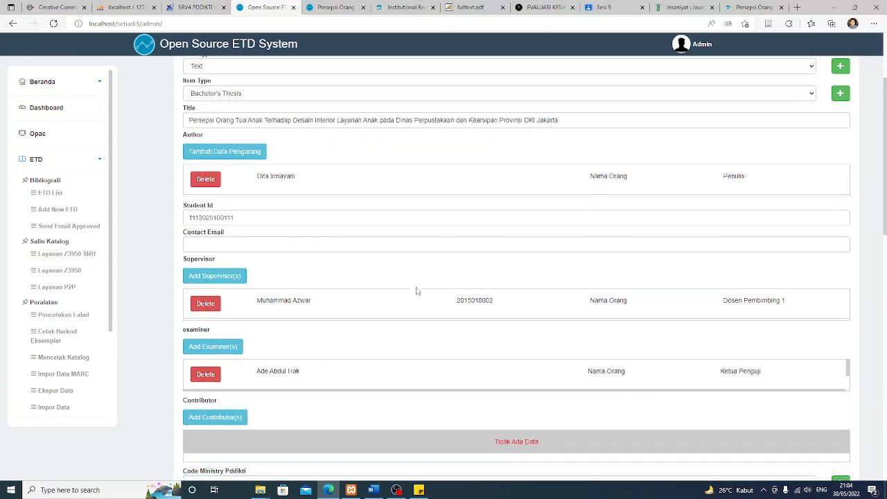
{"action": "scroll", "coordinate": [273, 289], "scroll_direction": "down", "scroll_amount": 2}
{"action": "scroll", "coordinate": [273, 289], "scroll_direction": "down", "scroll_amount": 5}
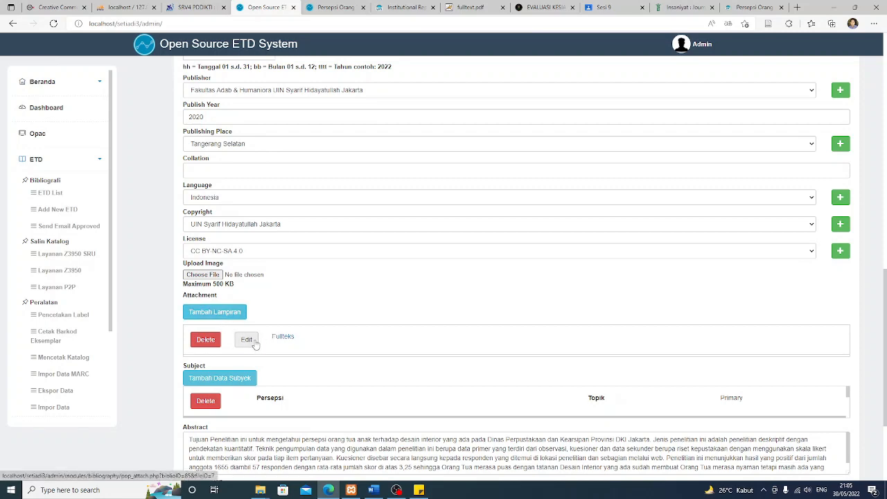
{"action": "left_click", "coordinate": [222, 313]}
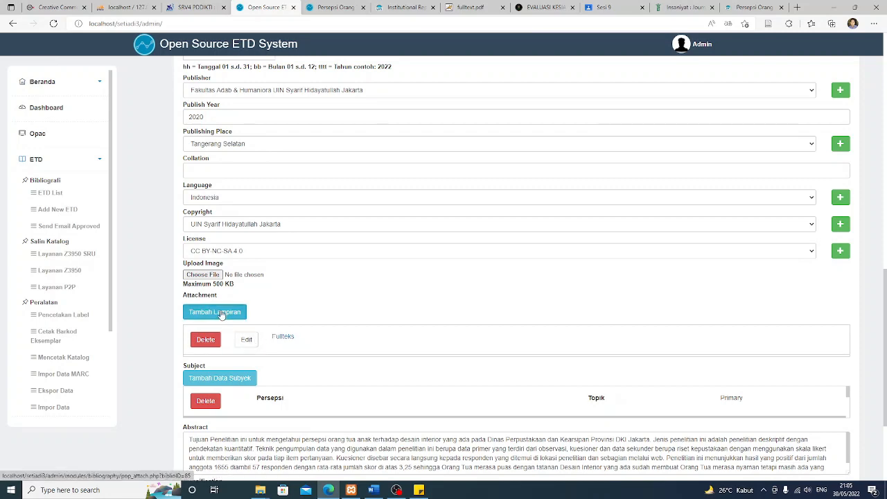
Enter judul_bab1_bab5, copied from the Sticky Notes, as the attachment title
{"action": "scroll", "coordinate": [422, 264], "scroll_direction": "down", "scroll_amount": 3}
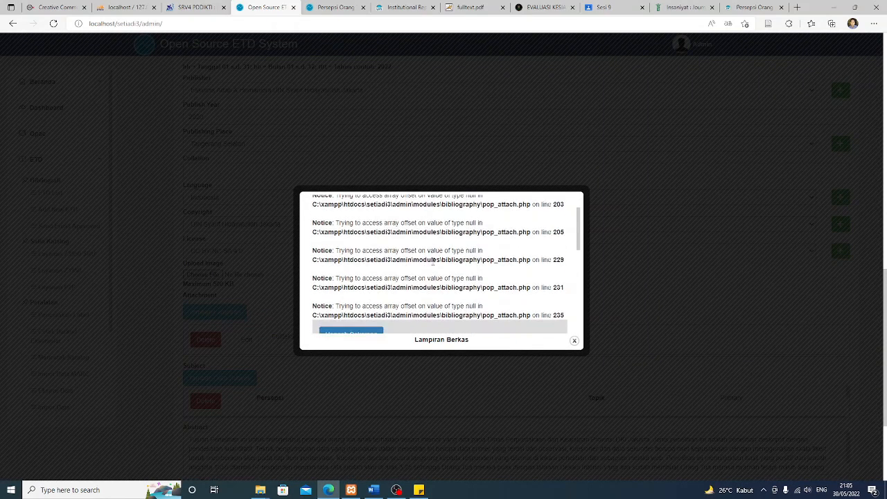
{"action": "left_click", "coordinate": [447, 258]}
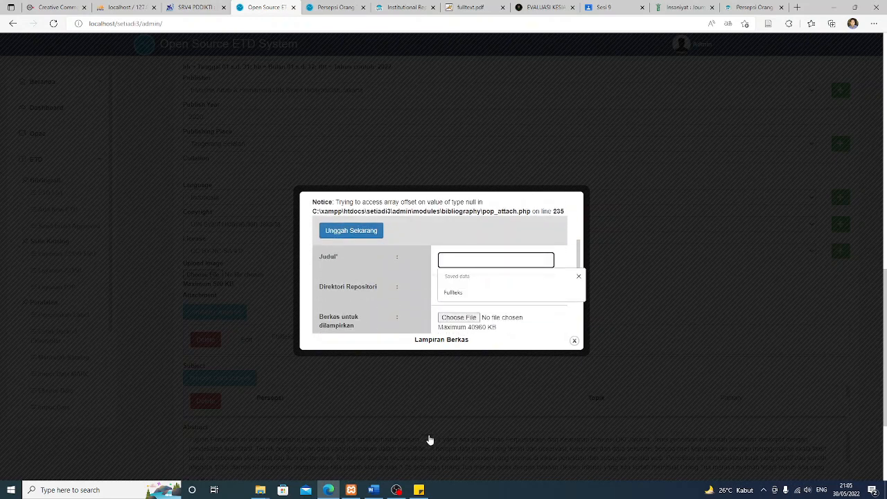
{"action": "left_click", "coordinate": [419, 490]}
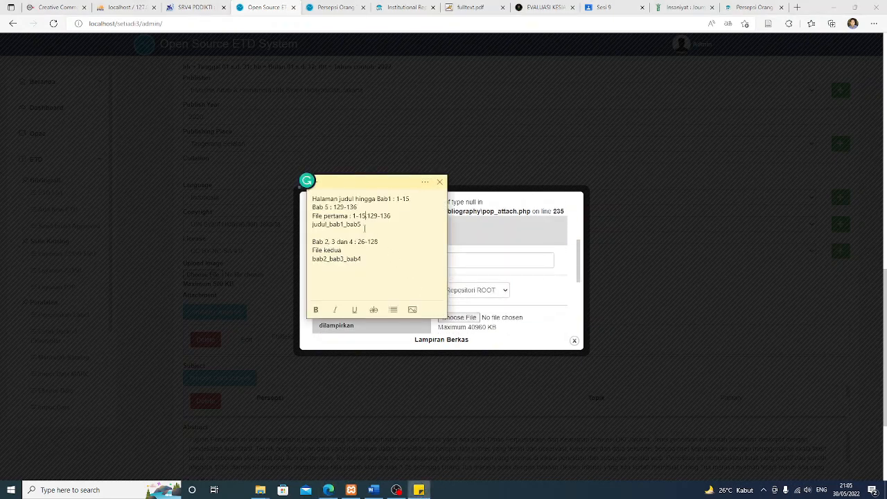
{"action": "left_click_drag", "start_coordinate": [362, 224], "coordinate": [311, 226]}
{"action": "key", "text": "ctrl+c"}
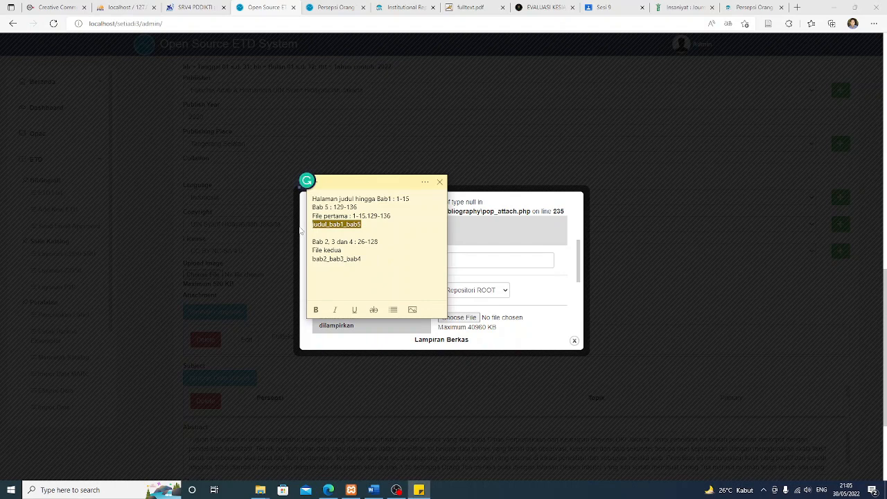
{"action": "left_click", "coordinate": [482, 261]}
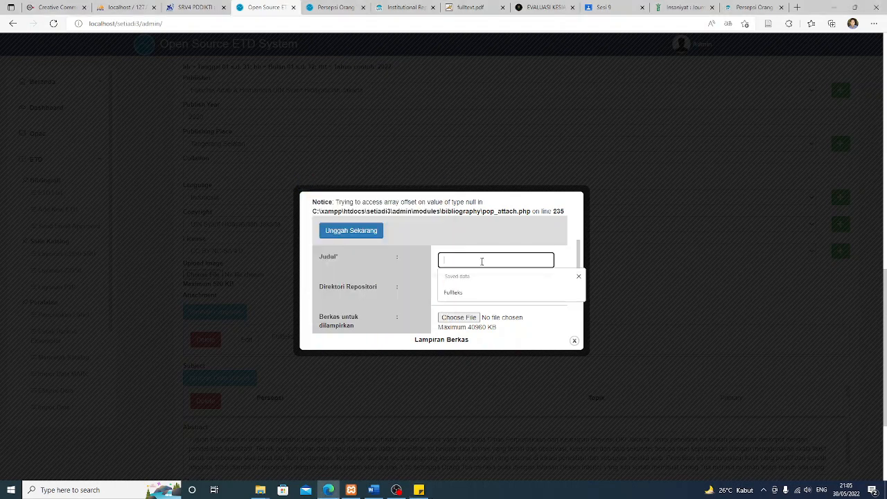
{"action": "key", "text": "ctrl+v"}
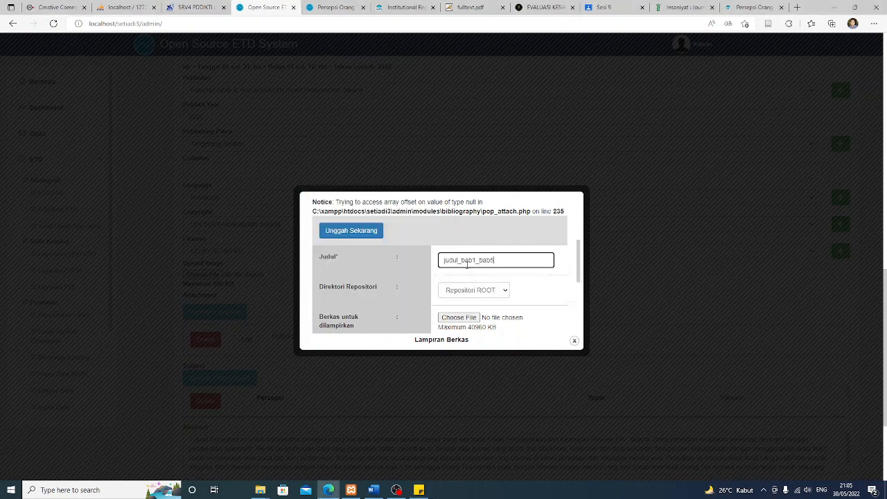
Rename skripsi_dita_1 to judul_bab1_bab5 in the Open dialog and choose it as the file
{"action": "left_click", "coordinate": [459, 318]}
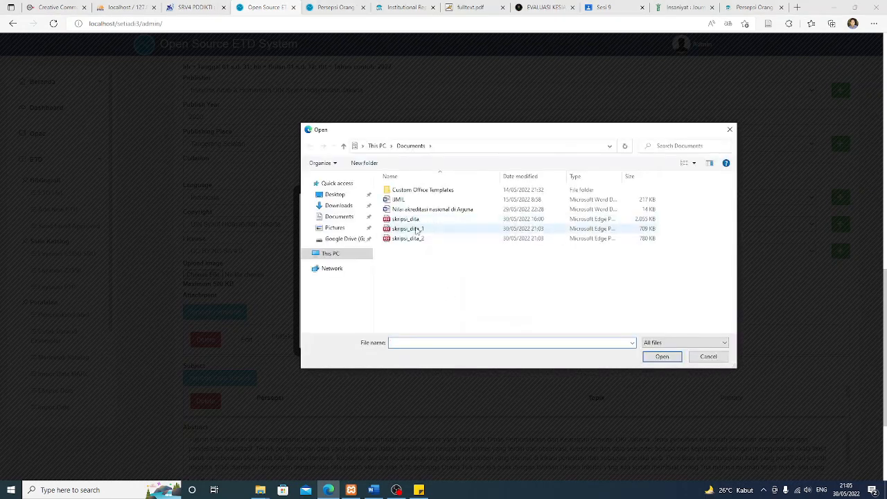
{"action": "left_click", "coordinate": [417, 231]}
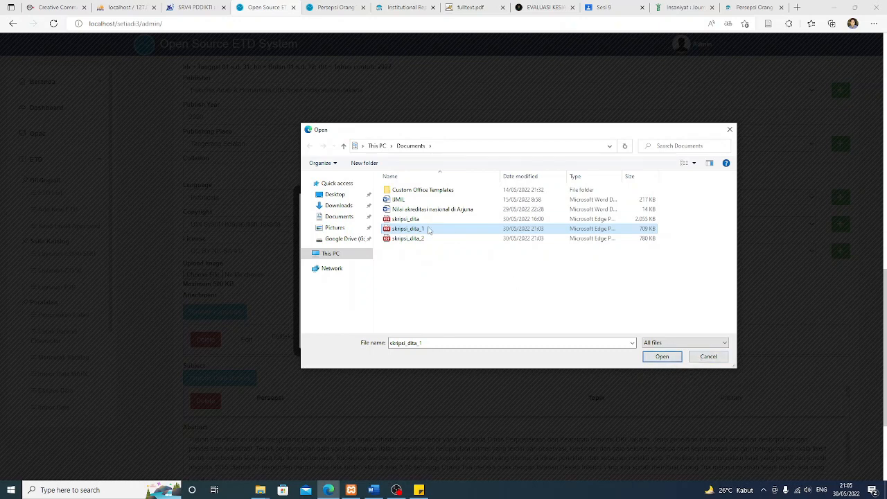
{"action": "double_click", "coordinate": [429, 228]}
{"action": "right_click", "coordinate": [428, 229]}
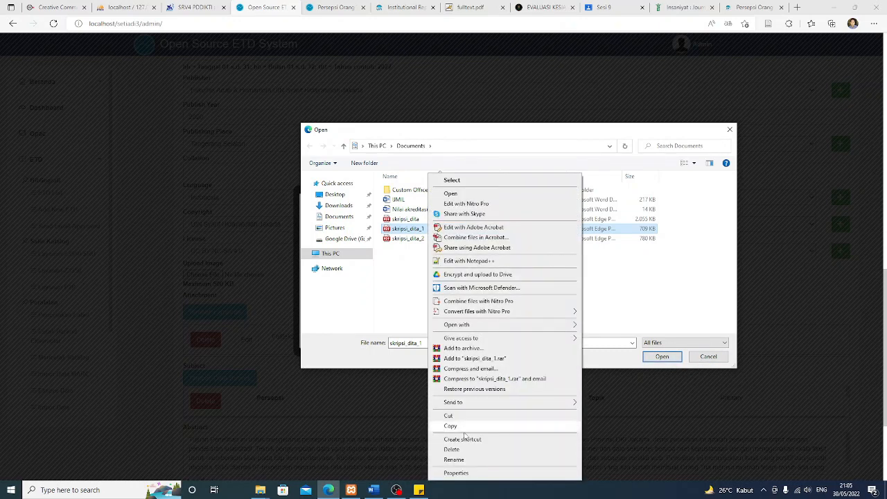
{"action": "left_click", "coordinate": [447, 457]}
{"action": "key", "text": "ctrl+v"}
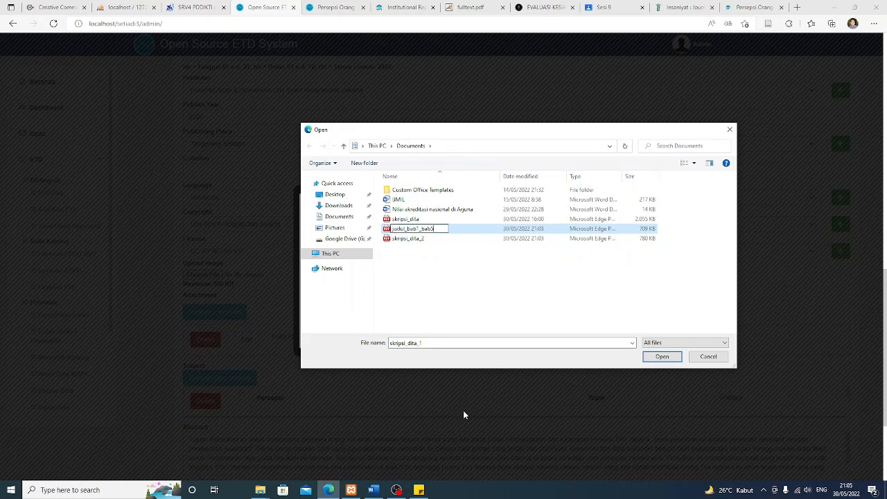
{"action": "key", "text": "Return"}
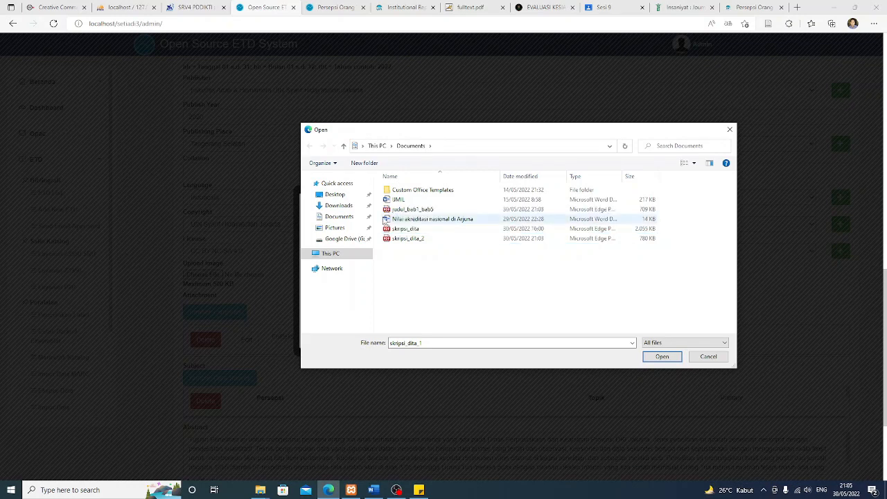
{"action": "left_click", "coordinate": [414, 209]}
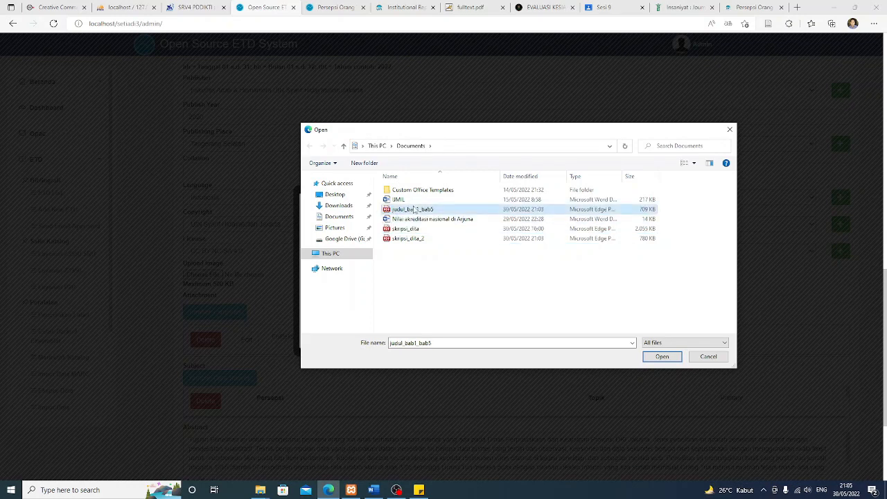
{"action": "left_click", "coordinate": [659, 358]}
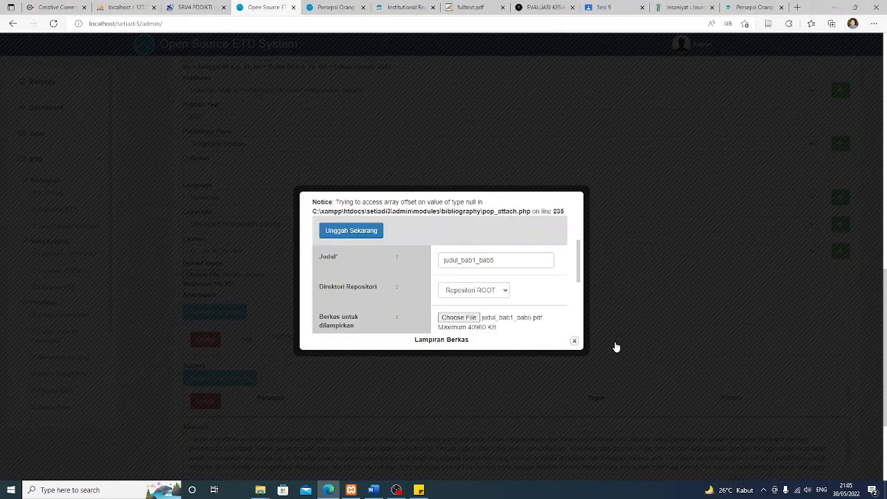
Upload the judul_bab1_bab5 attachment with Unggah Sekarang, dismiss the alert, and close the window
{"action": "scroll", "coordinate": [518, 292], "scroll_direction": "down", "scroll_amount": 2}
{"action": "scroll", "coordinate": [518, 292], "scroll_direction": "down", "scroll_amount": 3}
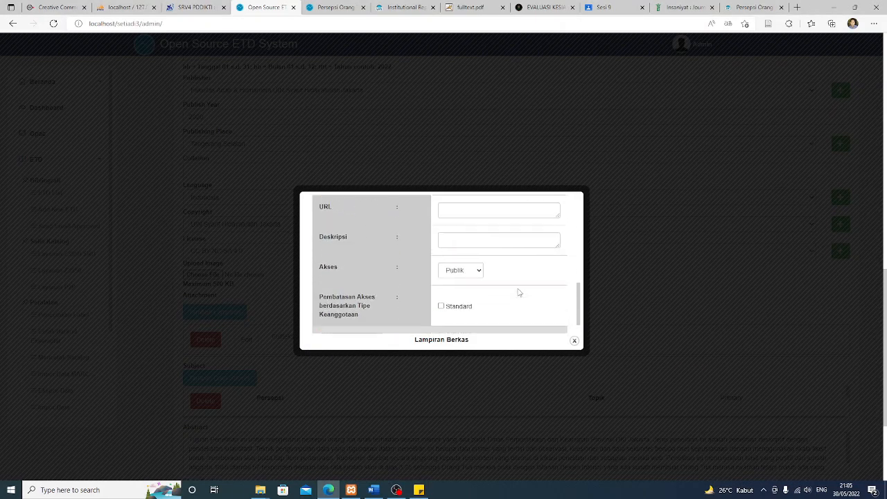
{"action": "scroll", "coordinate": [460, 262], "scroll_direction": "down", "scroll_amount": 1}
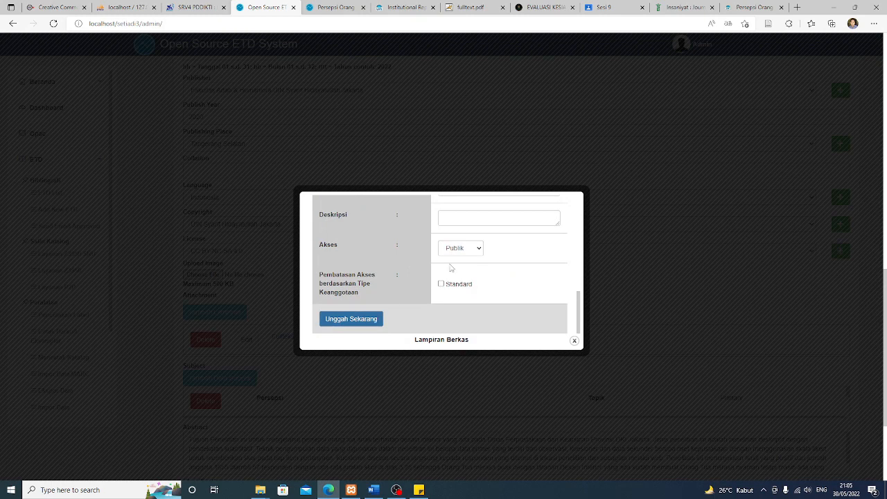
{"action": "left_click", "coordinate": [352, 320]}
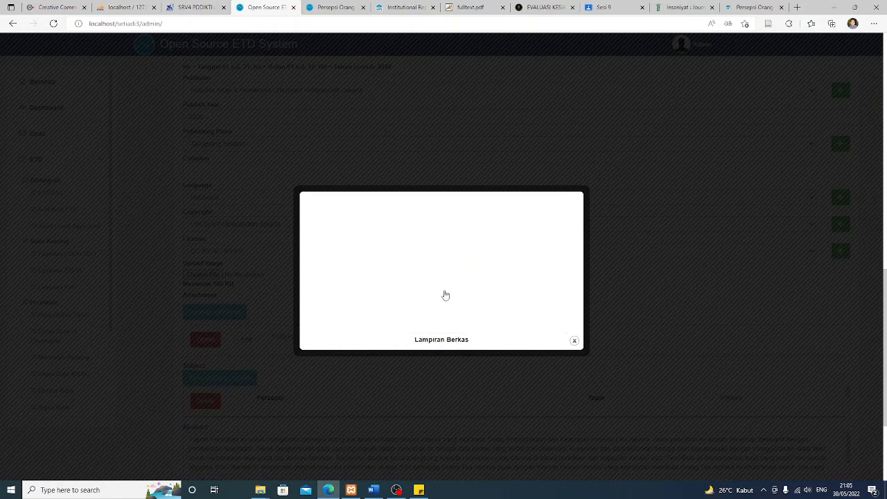
{"action": "left_click", "coordinate": [528, 71]}
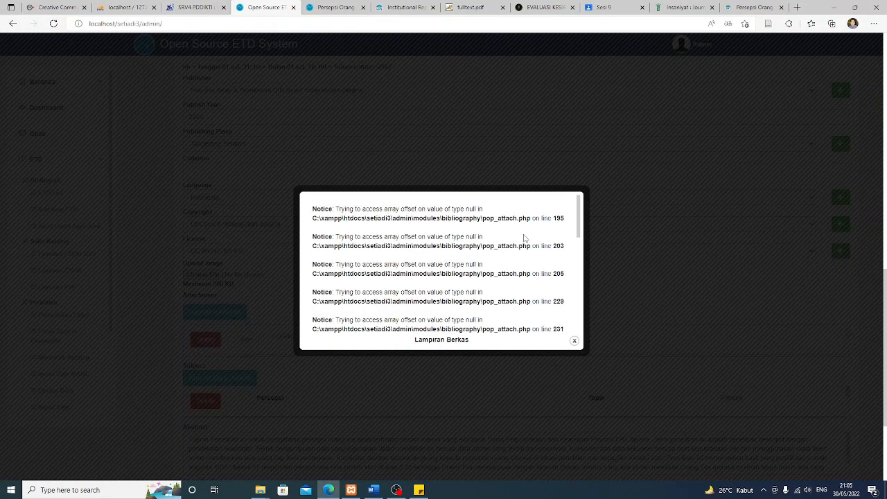
{"action": "scroll", "coordinate": [524, 239], "scroll_direction": "down", "scroll_amount": 2}
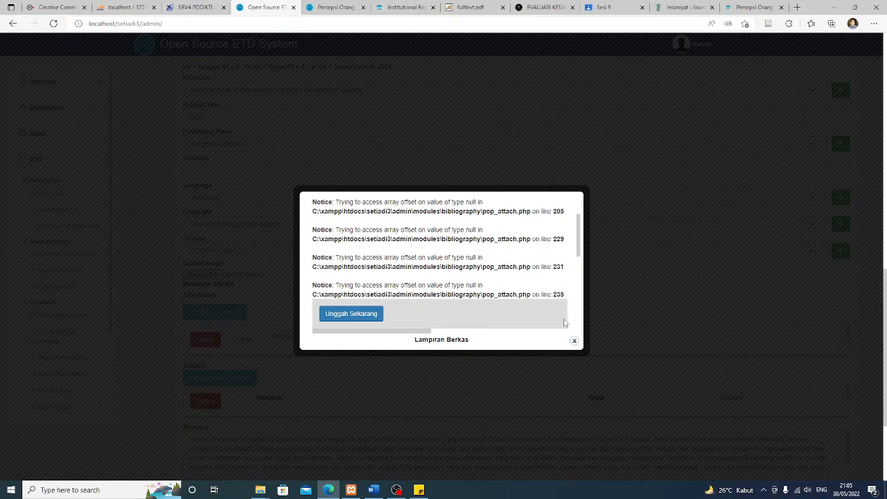
{"action": "left_click", "coordinate": [574, 340]}
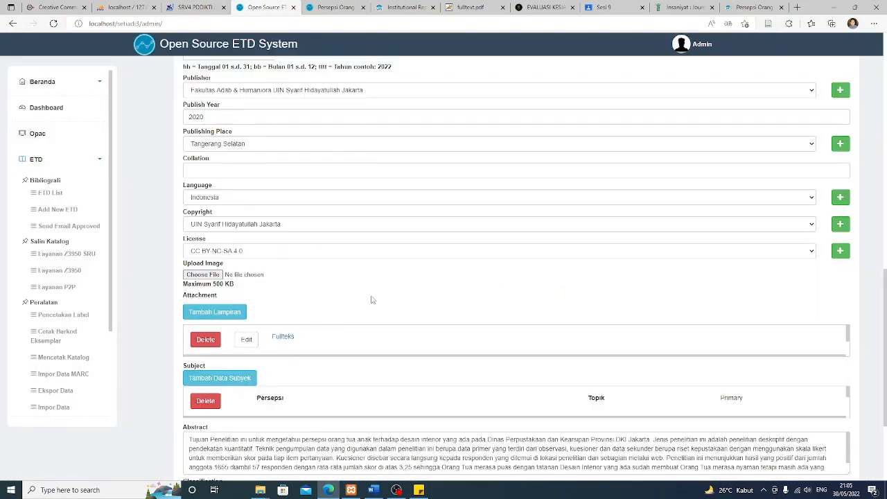
Open a new attachment form and title it bab2_bab3_bab4, copied from the Sticky Notes
{"action": "scroll", "coordinate": [371, 299], "scroll_direction": "down", "scroll_amount": 2}
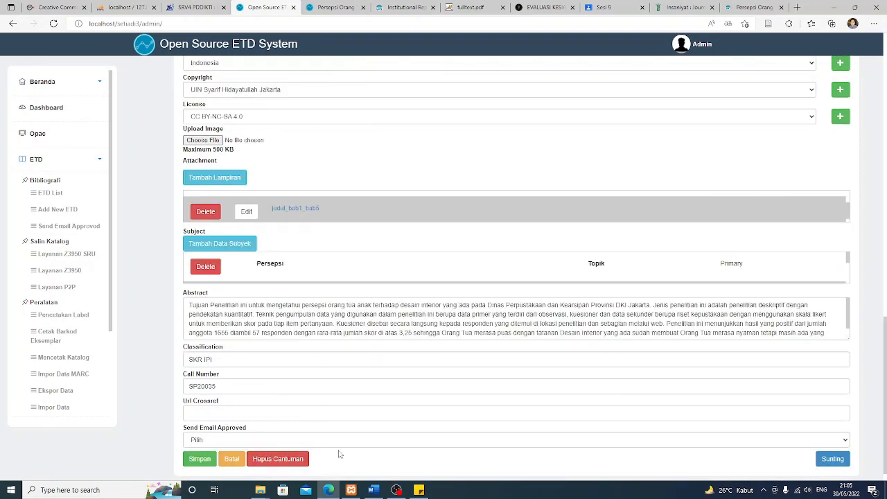
{"action": "left_click", "coordinate": [221, 179]}
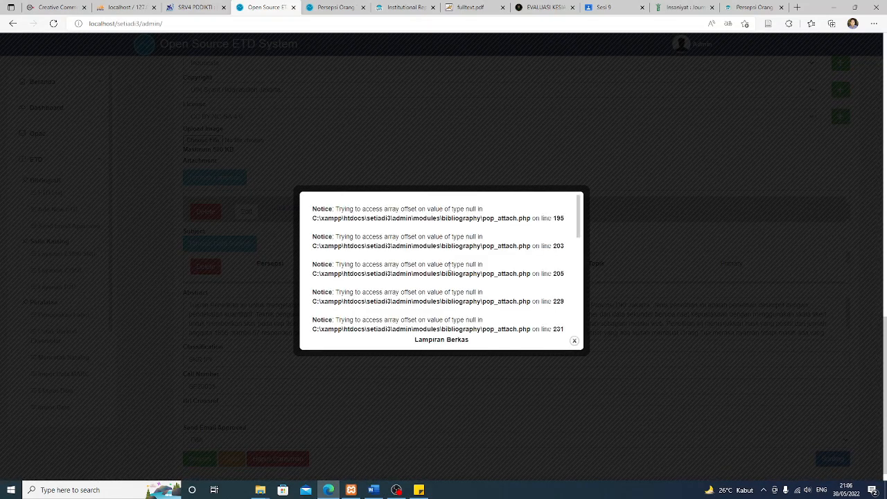
{"action": "left_click", "coordinate": [418, 490]}
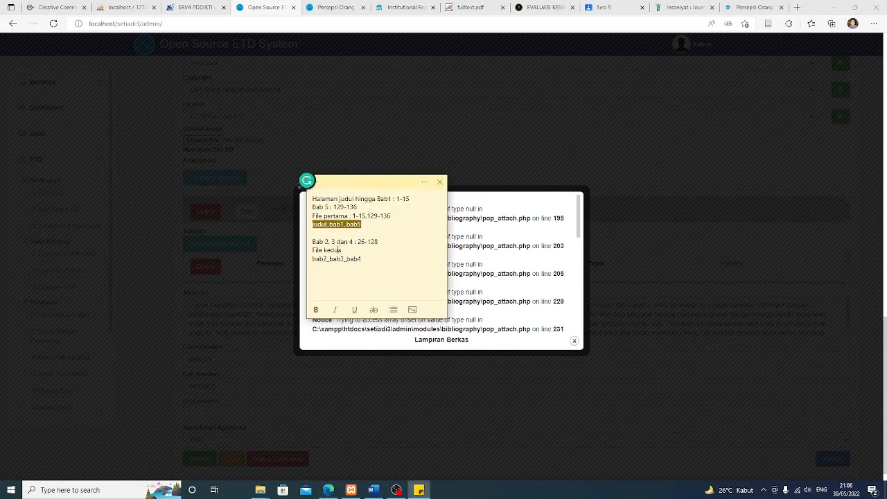
{"action": "double_click", "coordinate": [314, 258]}
{"action": "key", "text": "ctrl+c"}
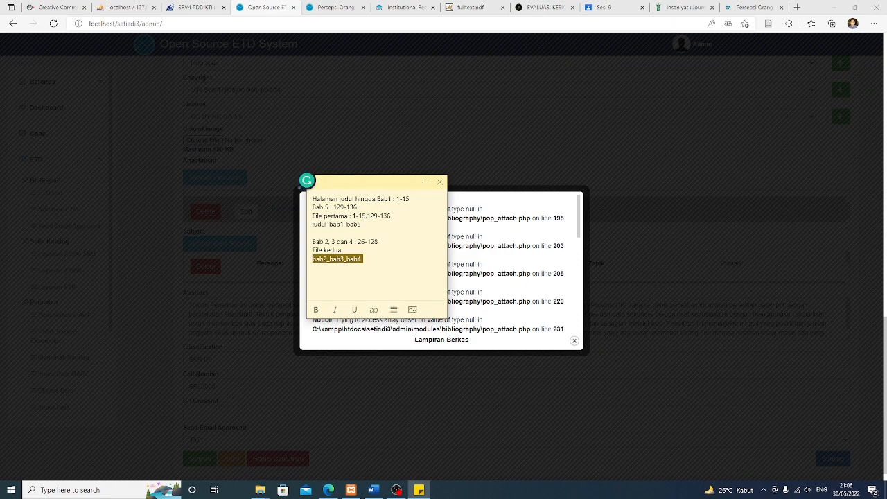
{"action": "left_click", "coordinate": [487, 207]}
{"action": "scroll", "coordinate": [531, 278], "scroll_direction": "down", "scroll_amount": 5}
{"action": "left_click", "coordinate": [507, 259]}
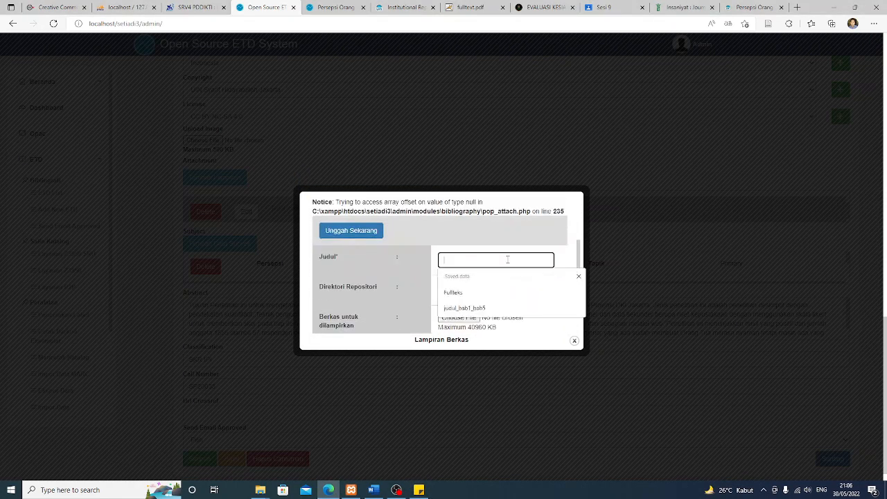
{"action": "key", "text": "ctrl+v"}
Rename skripsi_dita_2 to bab2_bab3_bab4 in the Open dialog and choose it as the file
{"action": "scroll", "coordinate": [507, 259], "scroll_direction": "down", "scroll_amount": 1}
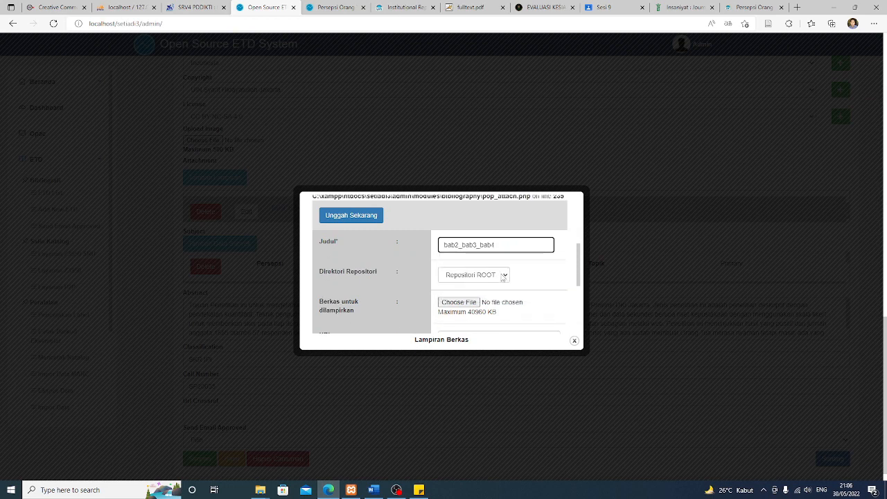
{"action": "left_click", "coordinate": [466, 298]}
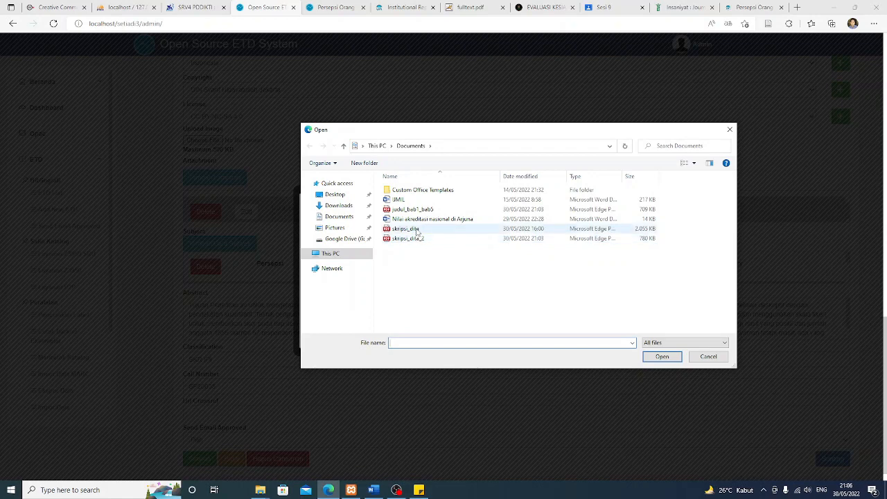
{"action": "left_click", "coordinate": [416, 239]}
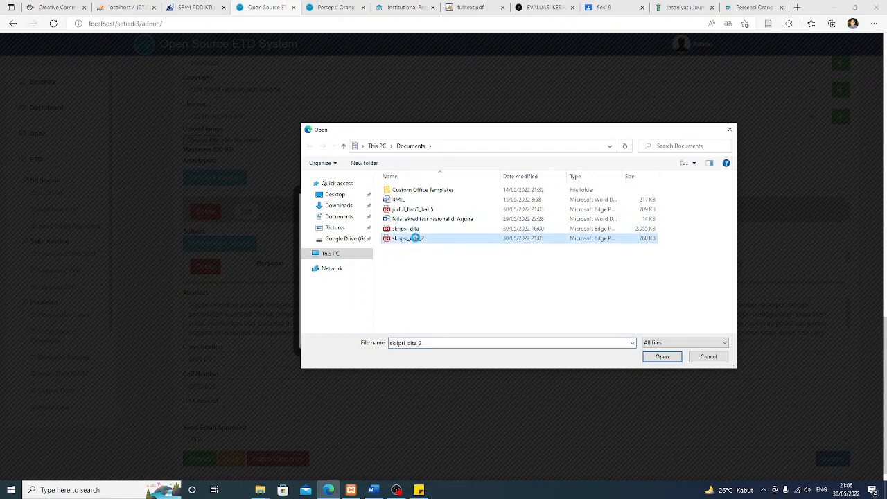
{"action": "right_click", "coordinate": [416, 238]}
{"action": "left_click", "coordinate": [458, 459]}
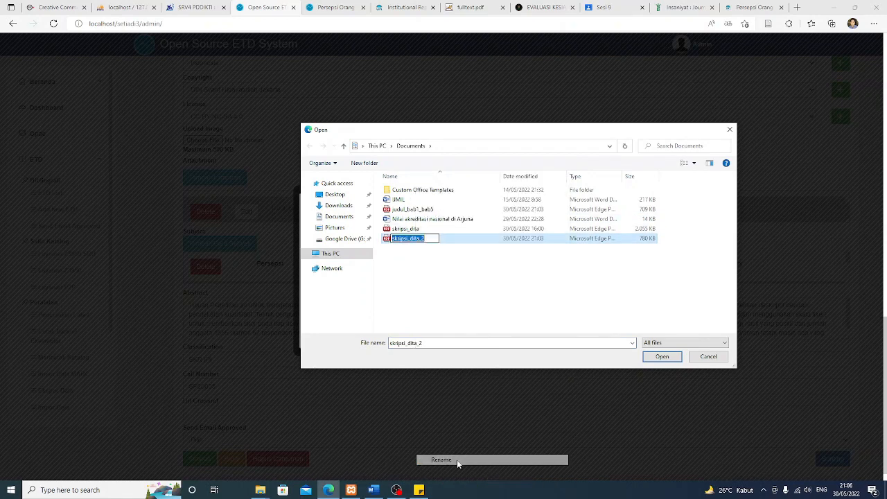
{"action": "key", "text": "ctrl+v"}
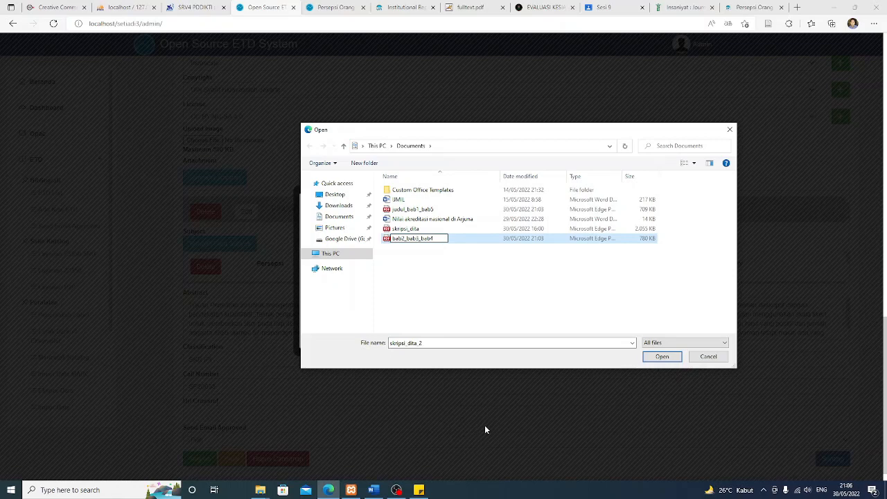
{"action": "key", "text": "Return"}
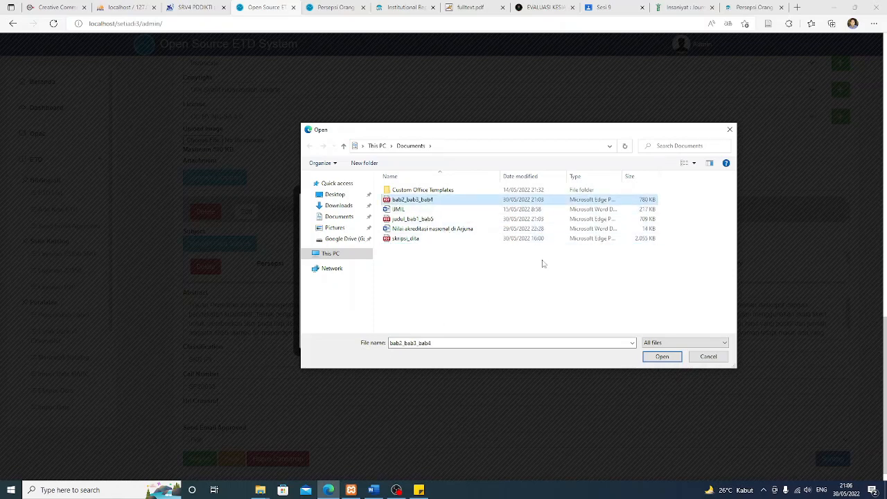
{"action": "left_click", "coordinate": [662, 357]}
{"action": "scroll", "coordinate": [504, 288], "scroll_direction": "down", "scroll_amount": 1}
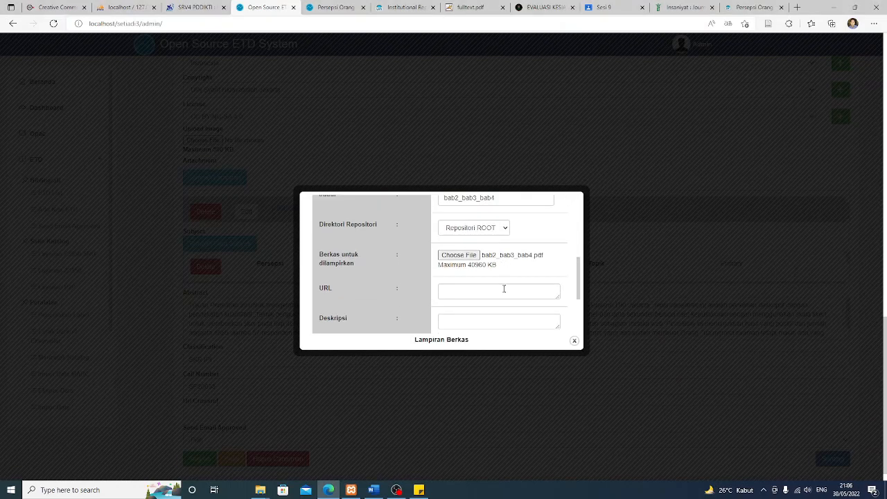
{"action": "scroll", "coordinate": [504, 288], "scroll_direction": "down", "scroll_amount": 2}
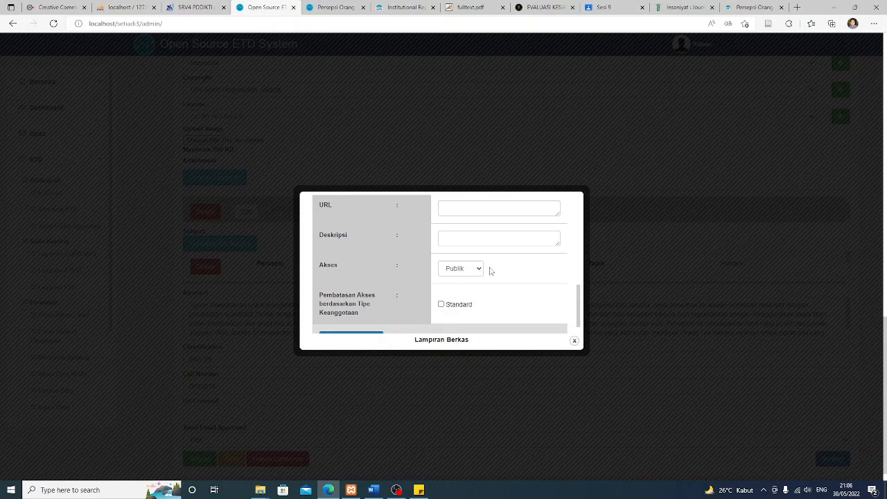
Upload the bab2_bab3_bab4 attachment with Publik access using Unggah Sekarang
{"action": "scroll", "coordinate": [479, 281], "scroll_direction": "down", "scroll_amount": 1}
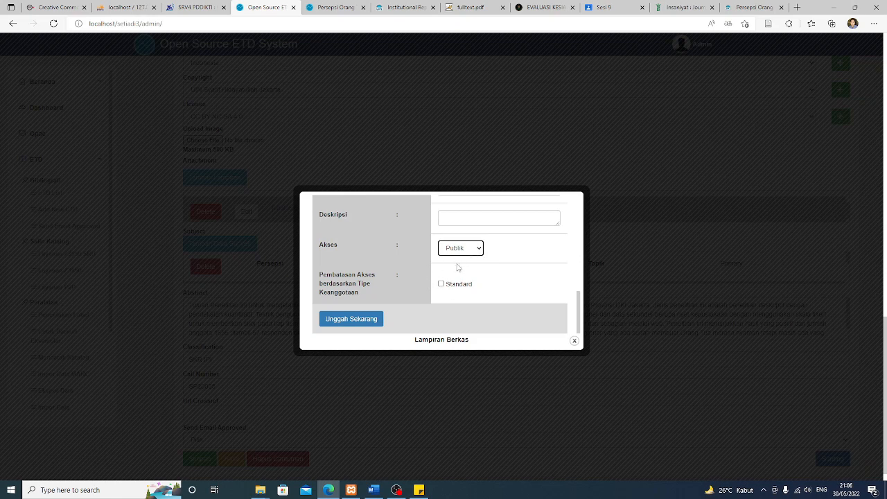
{"action": "scroll", "coordinate": [498, 271], "scroll_direction": "down", "scroll_amount": 1}
{"action": "scroll", "coordinate": [499, 271], "scroll_direction": "up", "scroll_amount": 2}
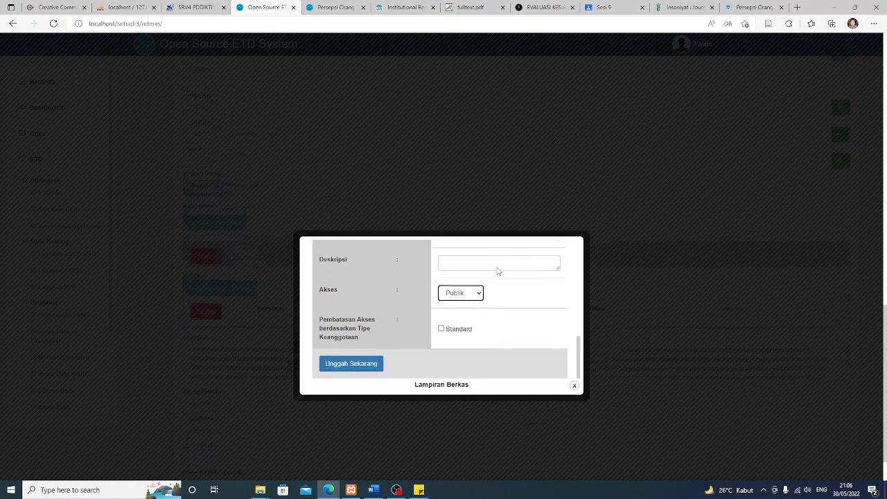
{"action": "scroll", "coordinate": [499, 271], "scroll_direction": "down", "scroll_amount": 1}
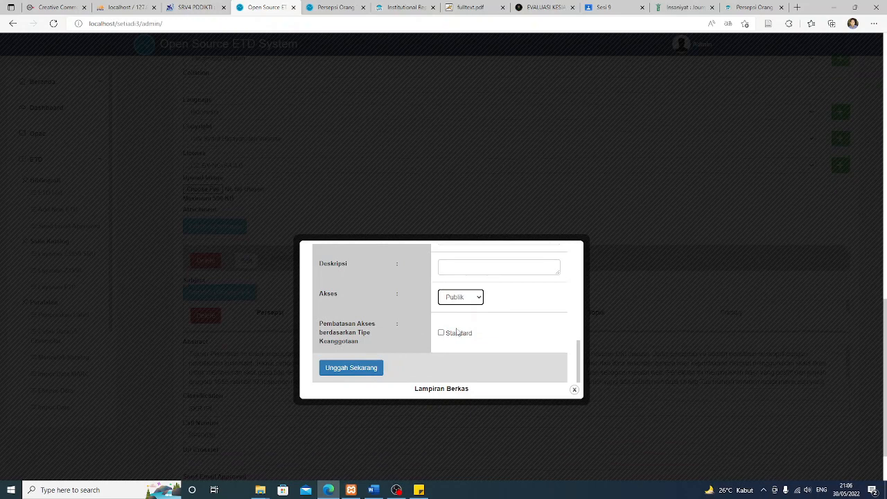
{"action": "left_click", "coordinate": [343, 370]}
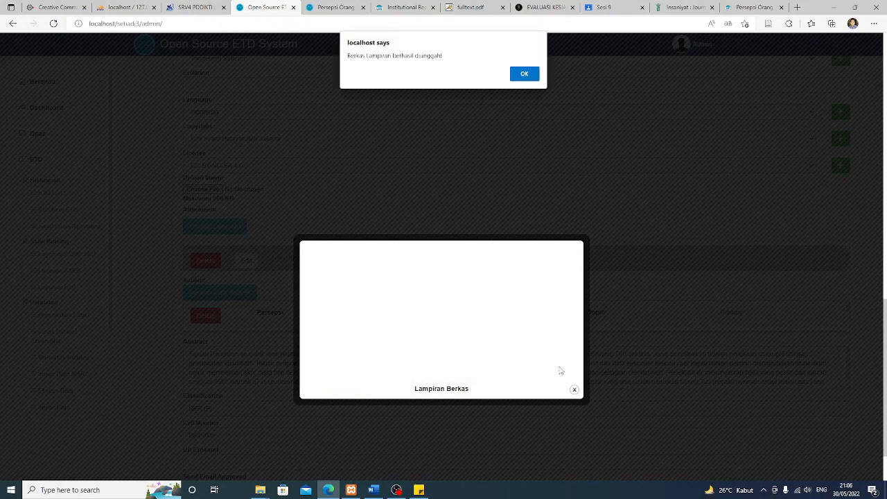
Dismiss the upload-success alert and close the Lampiran Berkas popup
{"action": "left_click", "coordinate": [531, 77]}
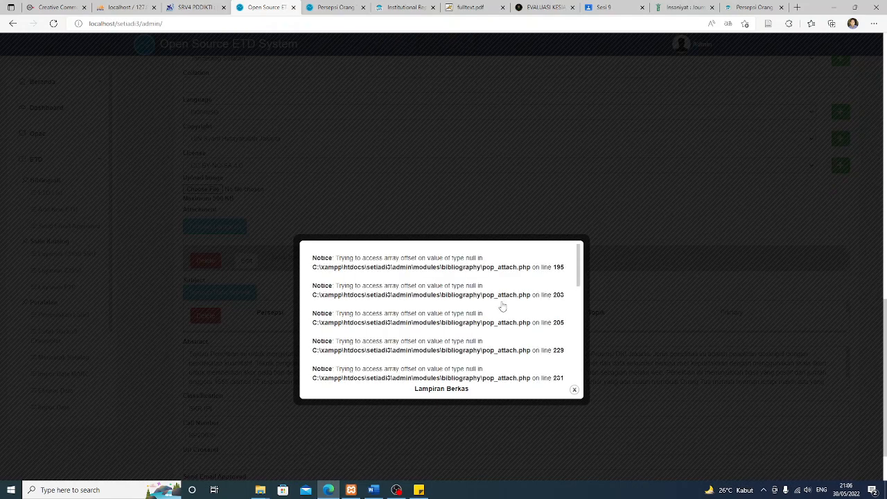
{"action": "scroll", "coordinate": [502, 306], "scroll_direction": "down", "scroll_amount": 1}
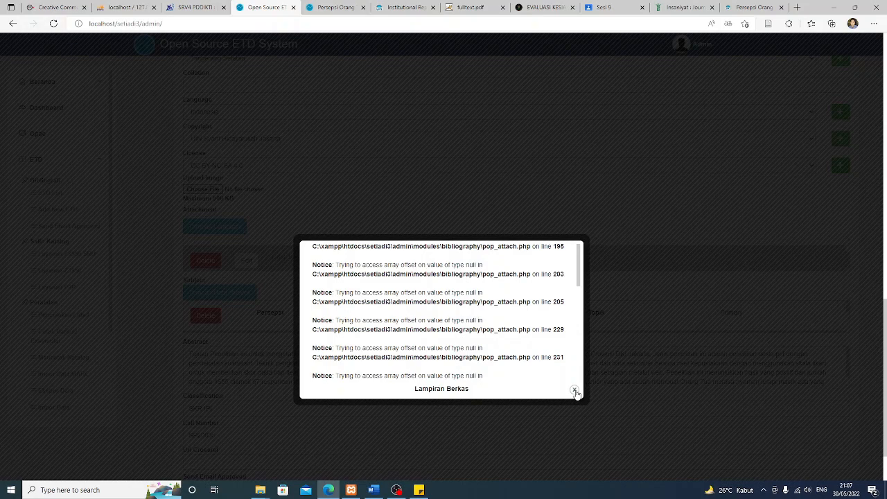
{"action": "left_click", "coordinate": [574, 391]}
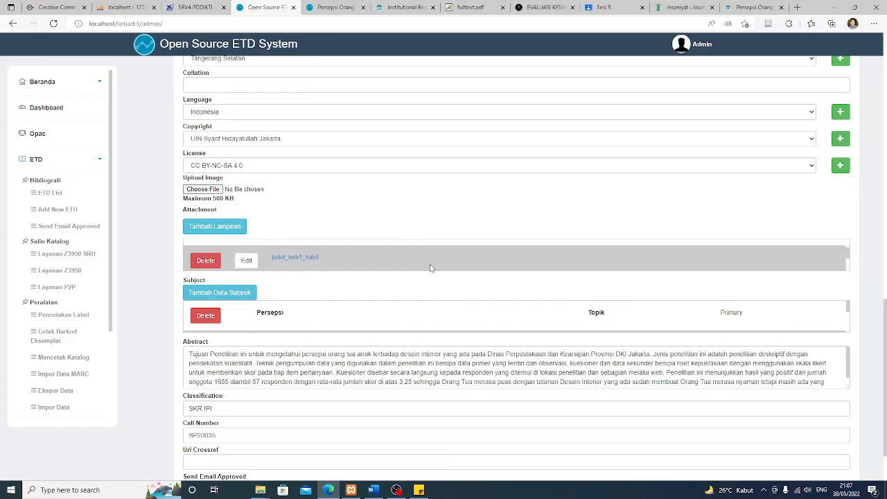
Review the attachment list and save the thesis record, last changed 21:07:28
{"action": "scroll", "coordinate": [430, 267], "scroll_direction": "down", "scroll_amount": 3}
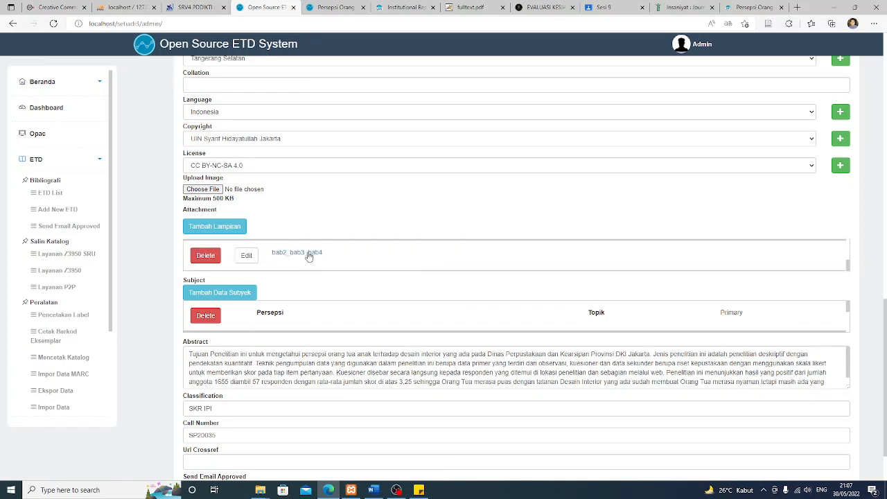
{"action": "scroll", "coordinate": [309, 256], "scroll_direction": "down", "scroll_amount": 3}
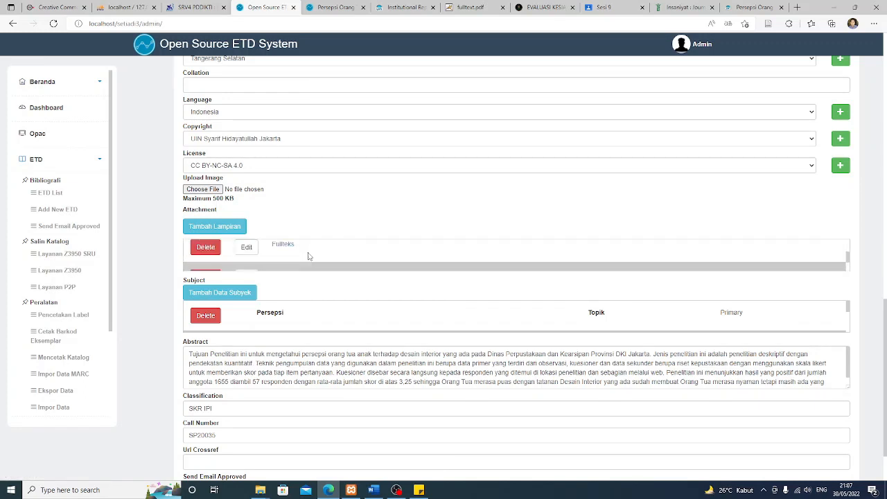
{"action": "scroll", "coordinate": [309, 256], "scroll_direction": "up", "scroll_amount": 1}
{"action": "scroll", "coordinate": [319, 251], "scroll_direction": "down", "scroll_amount": 1}
{"action": "scroll", "coordinate": [329, 251], "scroll_direction": "down", "scroll_amount": 1}
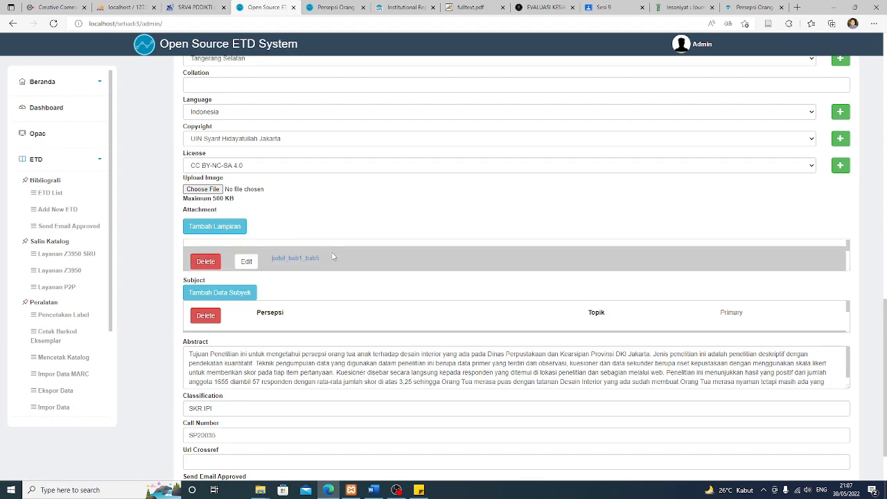
{"action": "scroll", "coordinate": [332, 255], "scroll_direction": "down", "scroll_amount": 1}
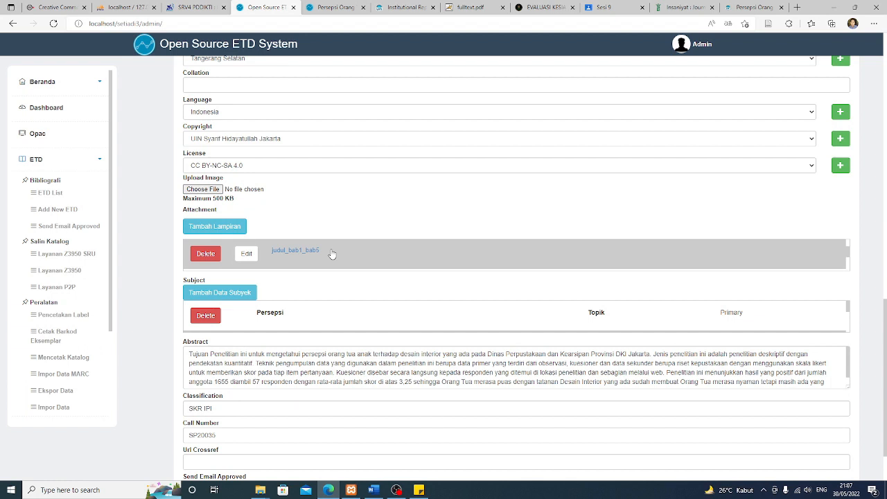
{"action": "scroll", "coordinate": [332, 255], "scroll_direction": "down", "scroll_amount": 1}
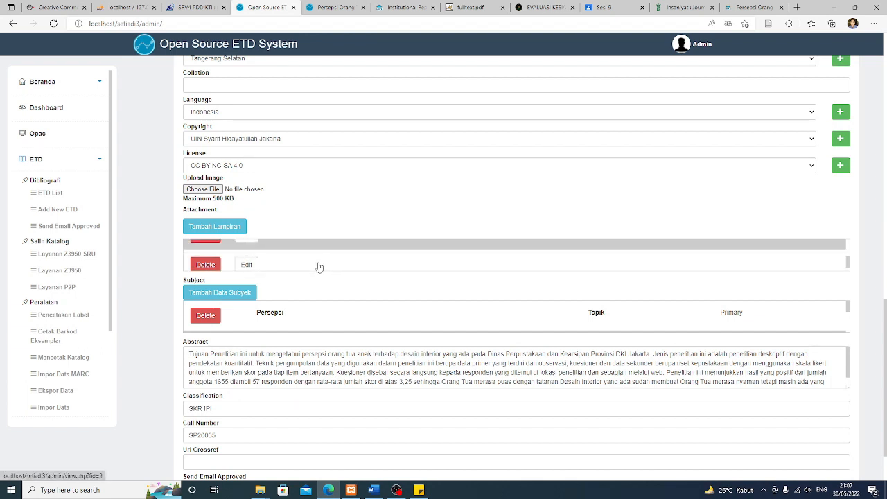
{"action": "scroll", "coordinate": [329, 260], "scroll_direction": "down", "scroll_amount": 1}
{"action": "scroll", "coordinate": [148, 294], "scroll_direction": "down", "scroll_amount": 1}
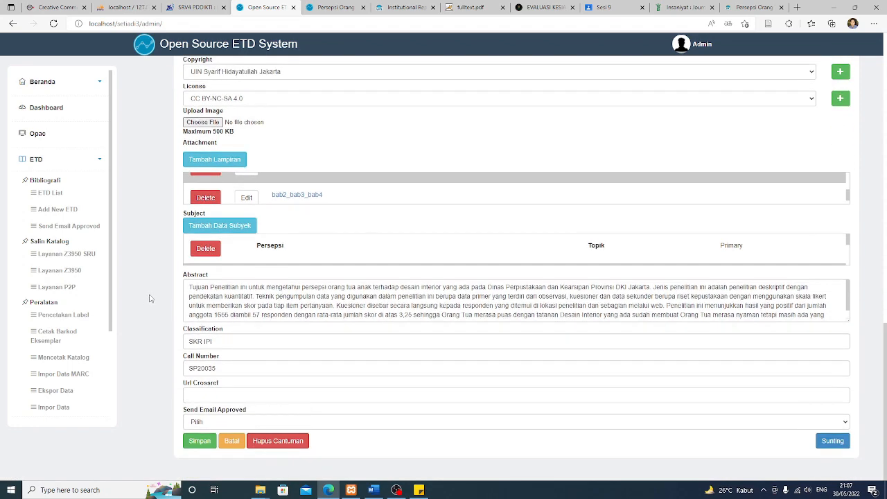
{"action": "left_click", "coordinate": [200, 442]}
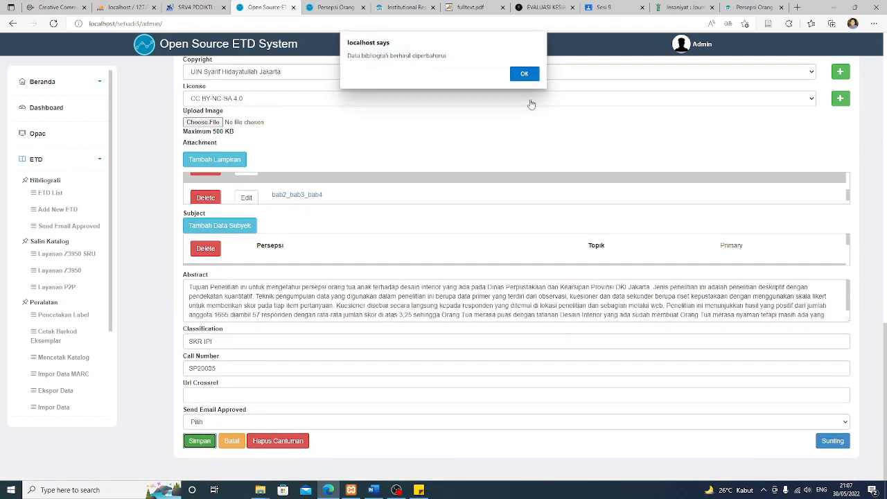
{"action": "left_click", "coordinate": [524, 73]}
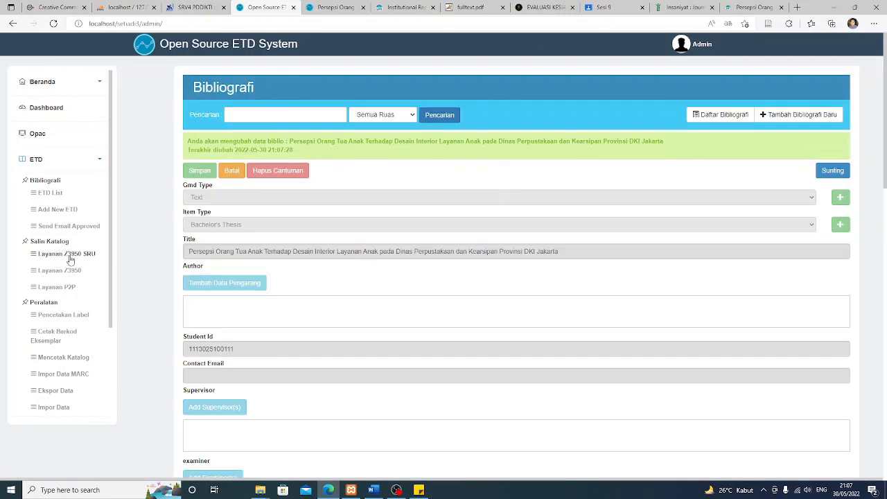
{"action": "scroll", "coordinate": [66, 278], "scroll_direction": "down", "scroll_amount": 2}
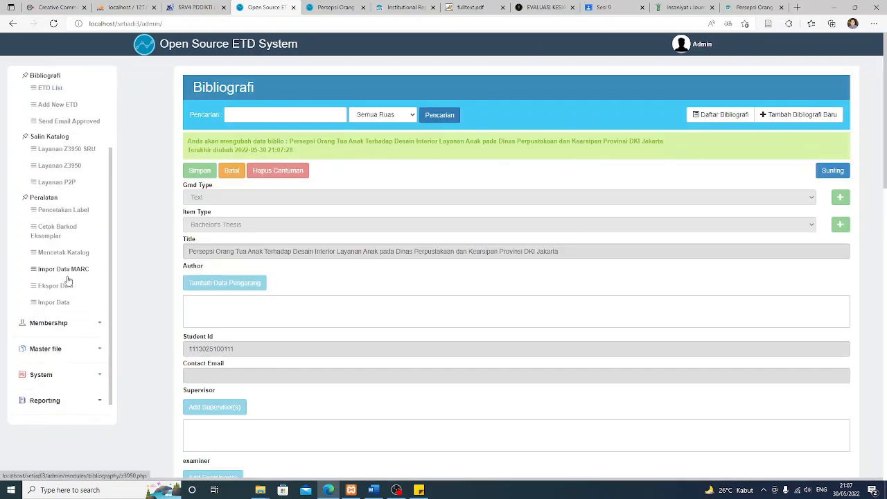
Rename the Standard membership type under Tipe Keanggotaan to 'membership' and save it
{"action": "left_click", "coordinate": [48, 322]}
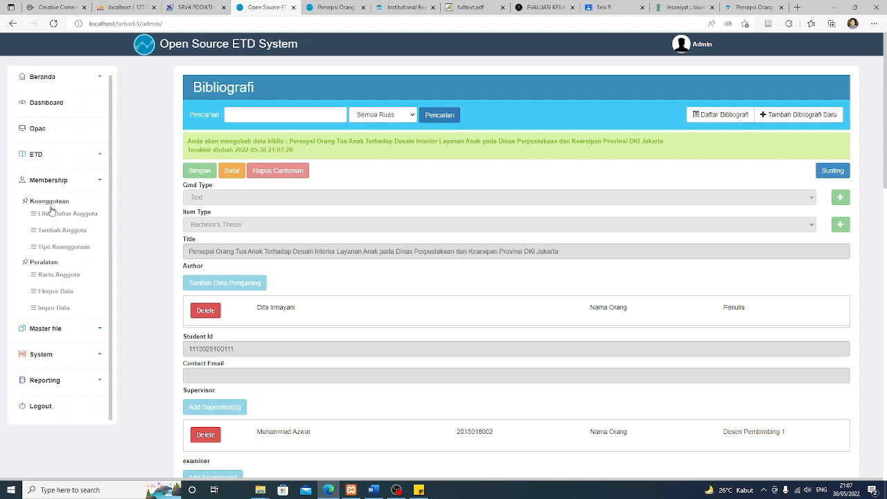
{"action": "left_click", "coordinate": [54, 251]}
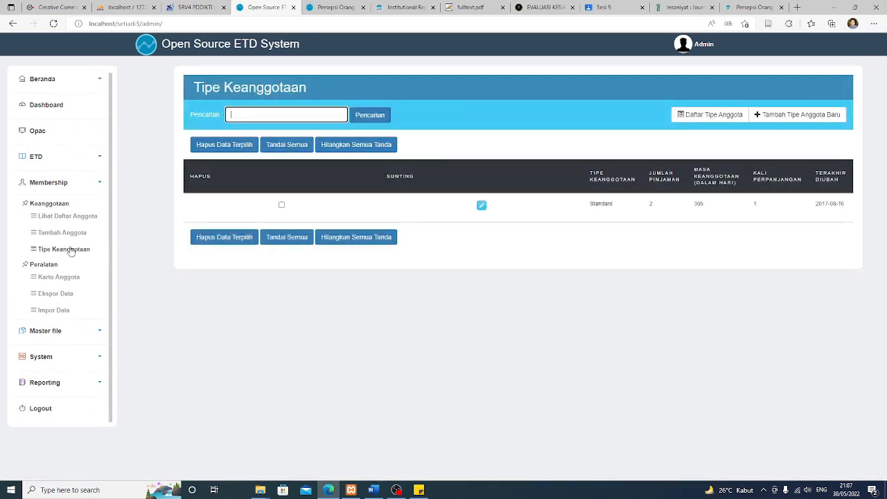
{"action": "left_click", "coordinate": [482, 207]}
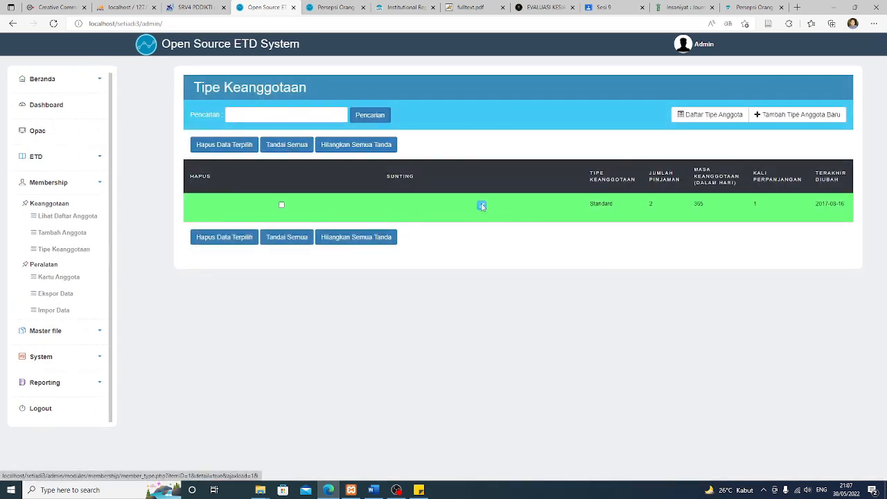
{"action": "left_click", "coordinate": [567, 172]}
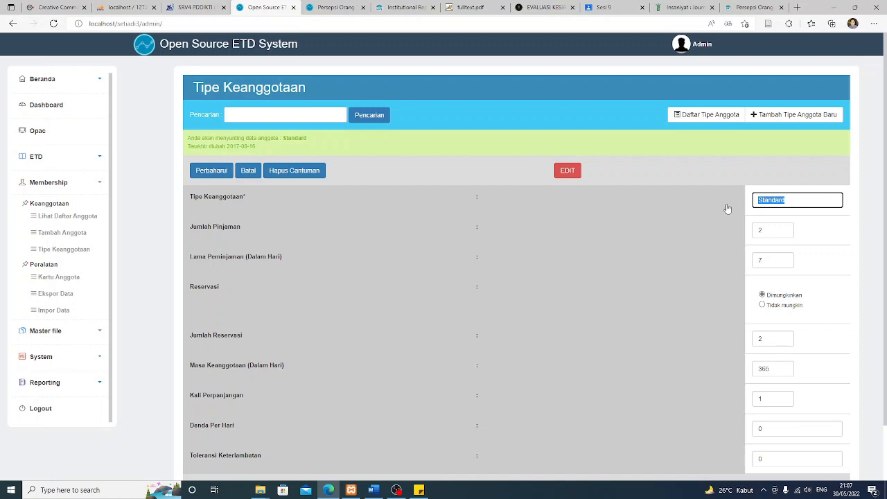
{"action": "type", "text": "membership"}
{"action": "scroll", "coordinate": [665, 252], "scroll_direction": "down", "scroll_amount": 1}
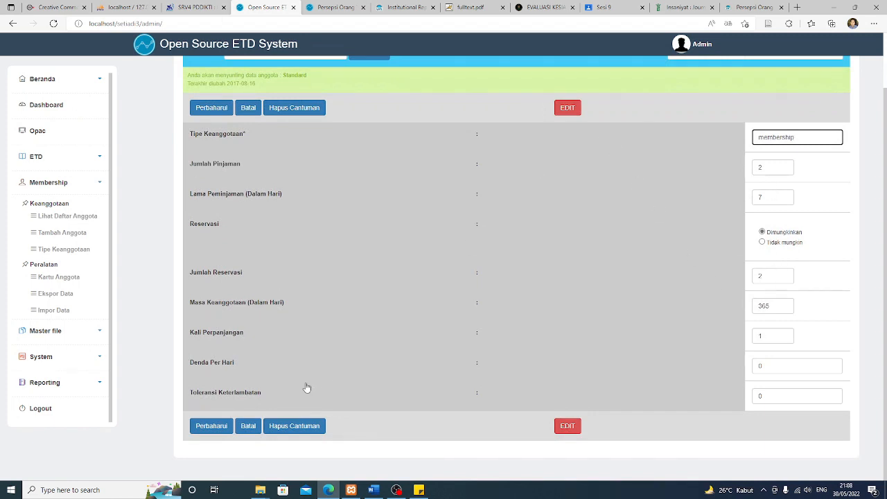
{"action": "left_click", "coordinate": [212, 427]}
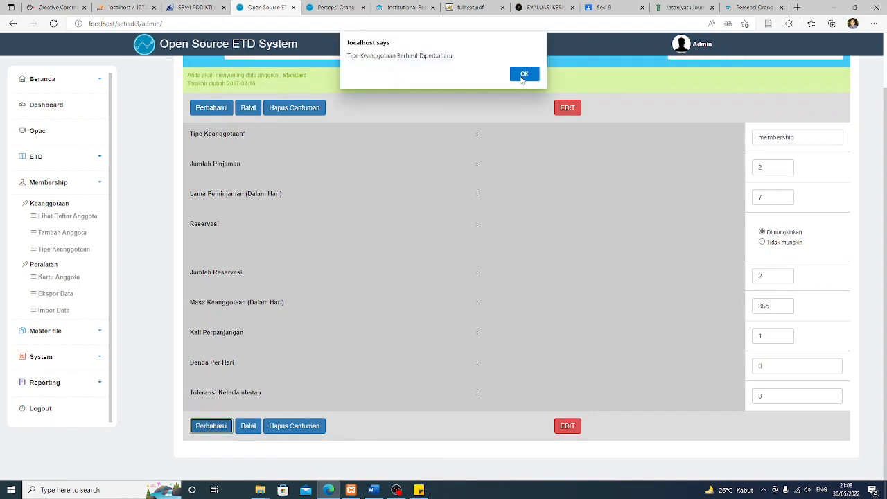
{"action": "left_click", "coordinate": [524, 75]}
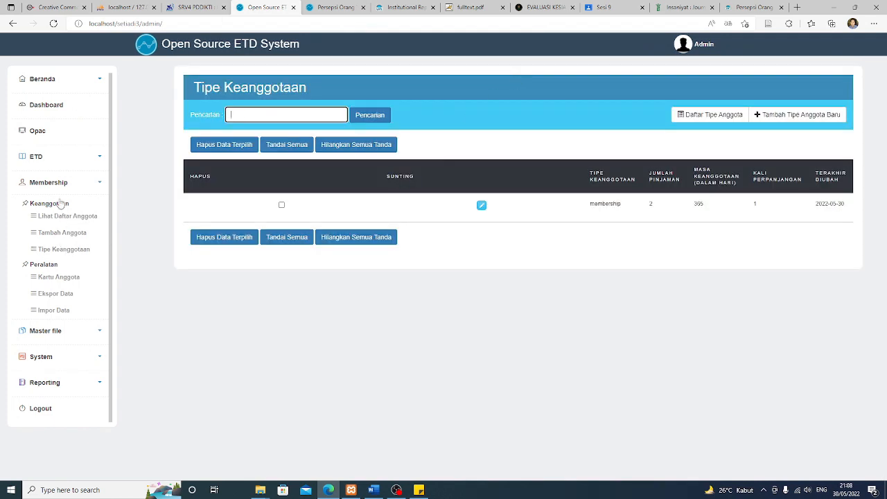
{"action": "scroll", "coordinate": [65, 174], "scroll_direction": "up", "scroll_amount": 1}
Open the first thesis record from the ETD list in edit mode
{"action": "left_click", "coordinate": [58, 162]}
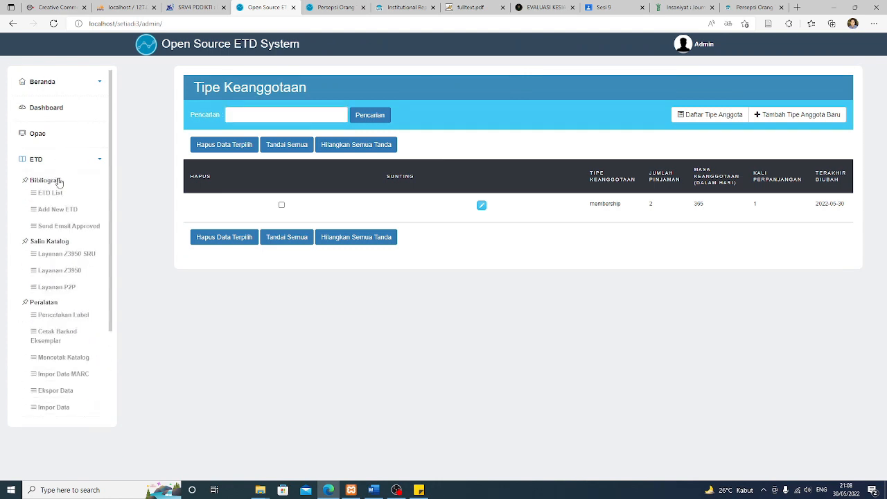
{"action": "left_click", "coordinate": [55, 193]}
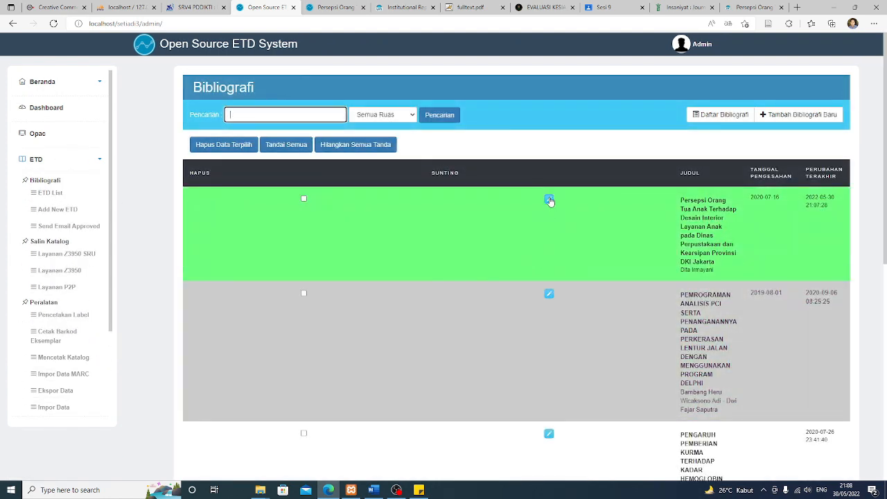
{"action": "left_click", "coordinate": [549, 199]}
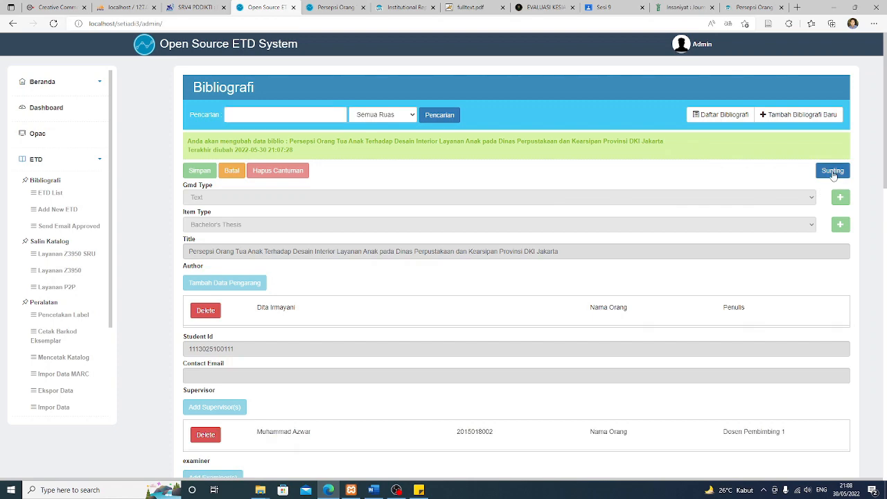
{"action": "left_click", "coordinate": [832, 171]}
Open the Edit form for the bab2_bab3_bab4 row in the Attachment list
{"action": "scroll", "coordinate": [404, 370], "scroll_direction": "down", "scroll_amount": 2}
{"action": "scroll", "coordinate": [379, 387], "scroll_direction": "down", "scroll_amount": 4}
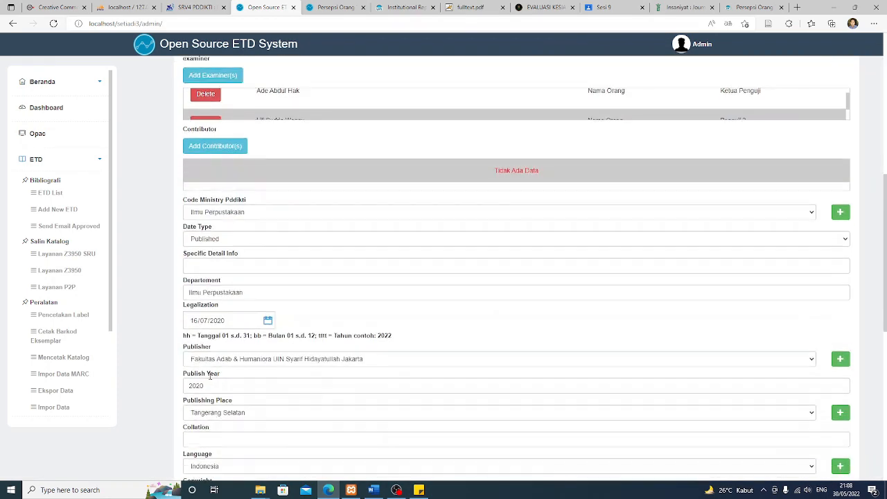
{"action": "scroll", "coordinate": [151, 276], "scroll_direction": "down", "scroll_amount": 3}
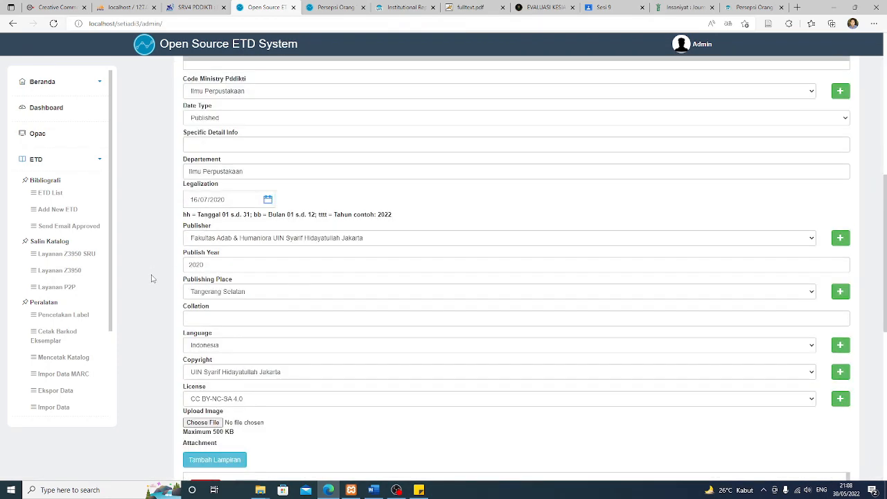
{"action": "scroll", "coordinate": [282, 339], "scroll_direction": "down", "scroll_amount": 1}
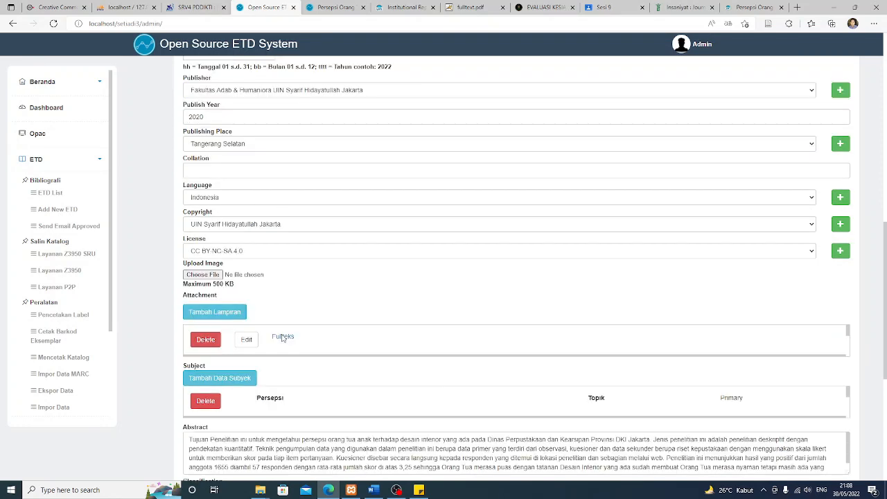
{"action": "scroll", "coordinate": [327, 343], "scroll_direction": "down", "scroll_amount": 1}
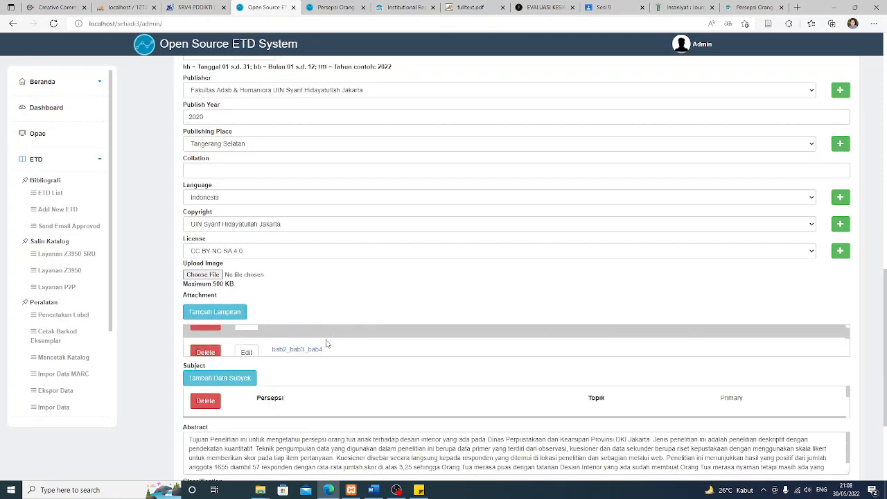
{"action": "scroll", "coordinate": [327, 344], "scroll_direction": "down", "scroll_amount": 1}
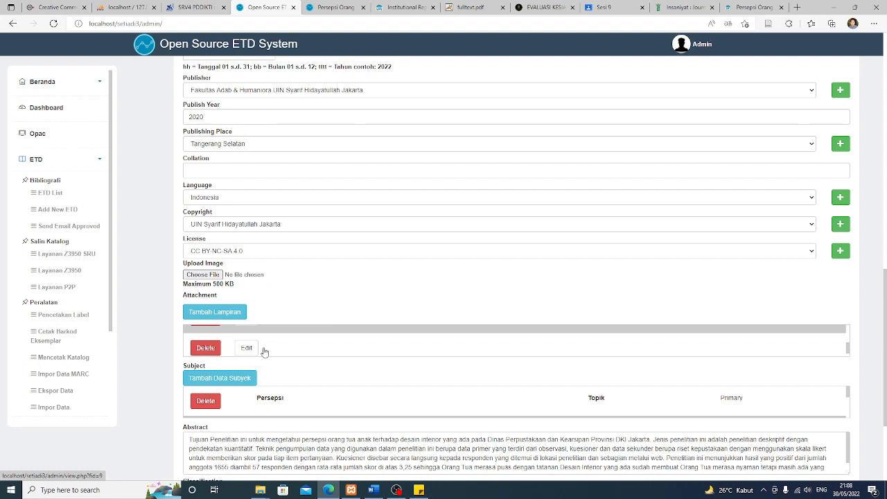
{"action": "left_click", "coordinate": [374, 352]}
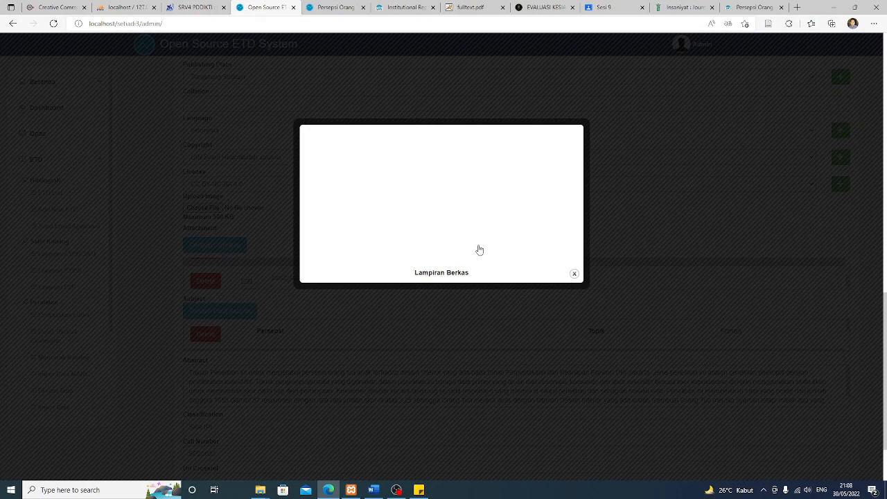
Restrict bab2_bab3_bab4 to the membership type and save it with Unggah Sekarang
{"action": "scroll", "coordinate": [477, 263], "scroll_direction": "down", "scroll_amount": 2}
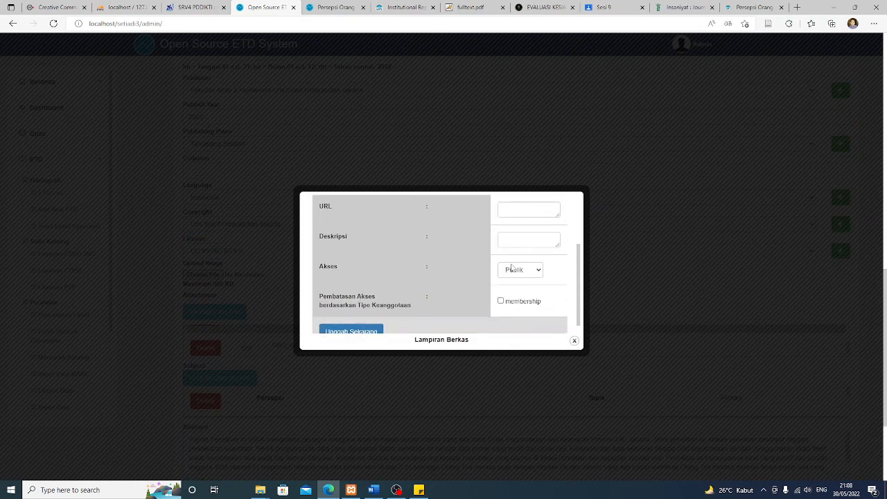
{"action": "left_click", "coordinate": [500, 303]}
{"action": "scroll", "coordinate": [460, 283], "scroll_direction": "down", "scroll_amount": 1}
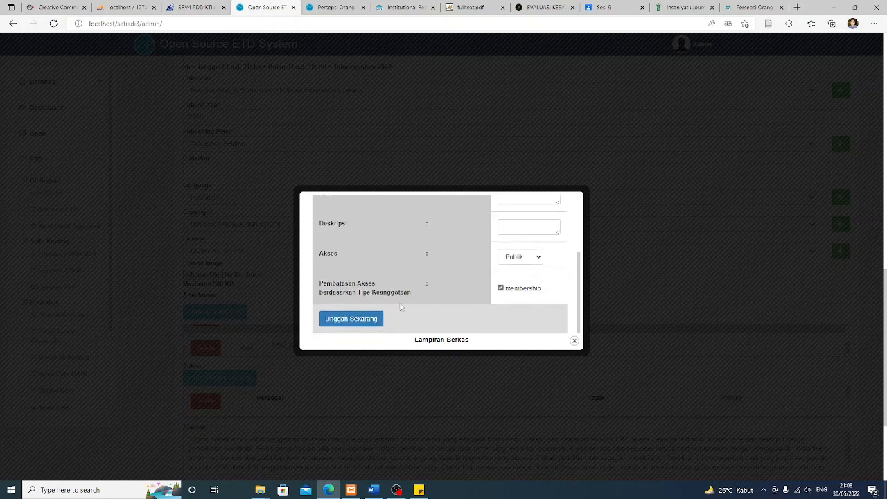
{"action": "left_click", "coordinate": [345, 320]}
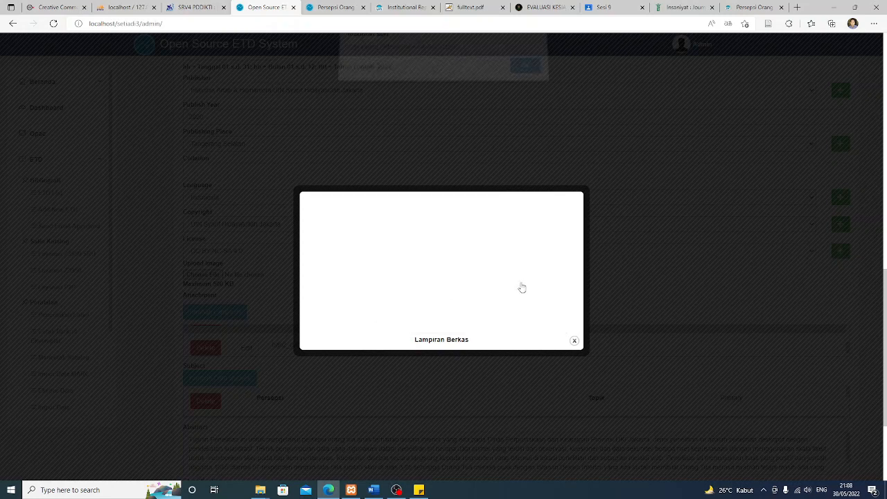
{"action": "left_click", "coordinate": [524, 72]}
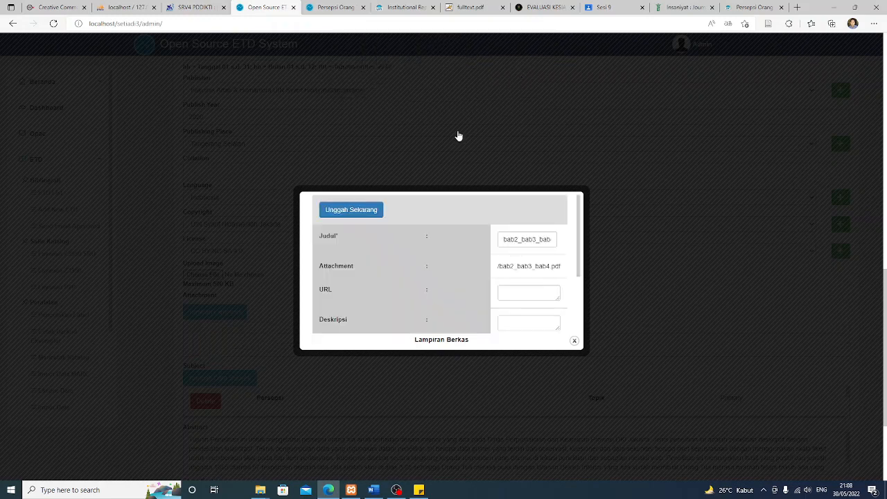
{"action": "scroll", "coordinate": [506, 272], "scroll_direction": "down", "scroll_amount": 1}
{"action": "scroll", "coordinate": [503, 270], "scroll_direction": "down", "scroll_amount": 3}
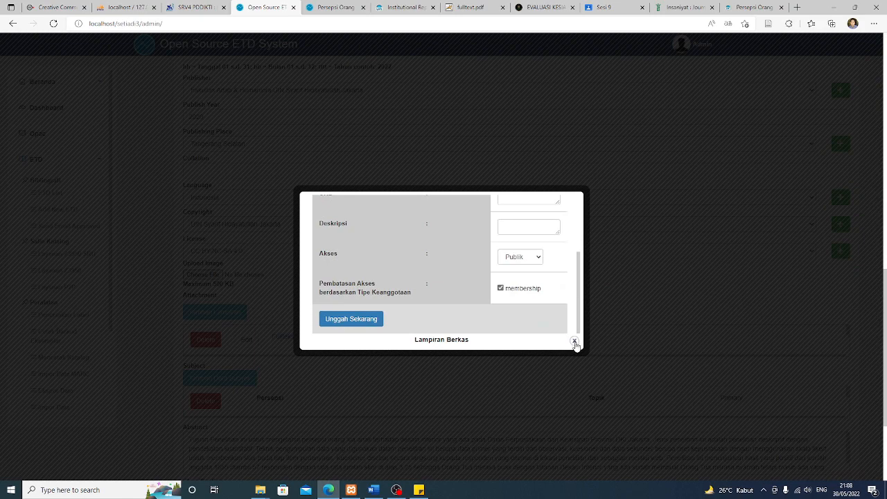
{"action": "left_click", "coordinate": [574, 342]}
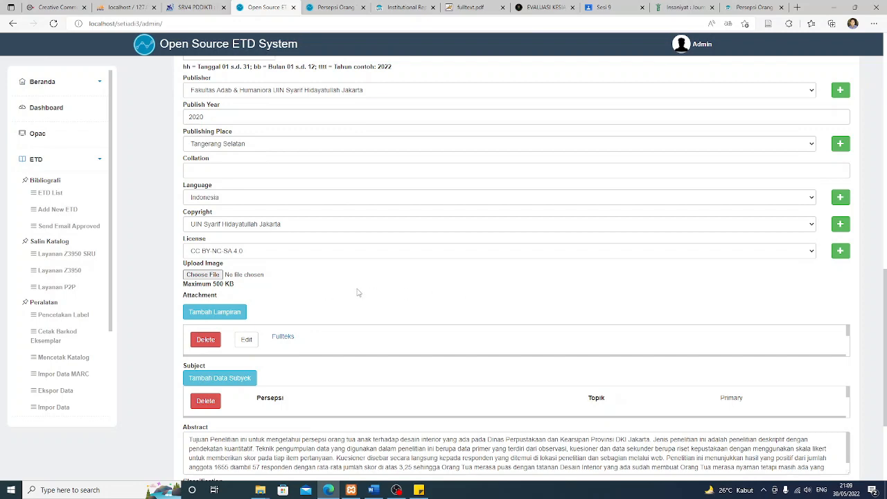
{"action": "scroll", "coordinate": [358, 290], "scroll_direction": "down", "scroll_amount": 3}
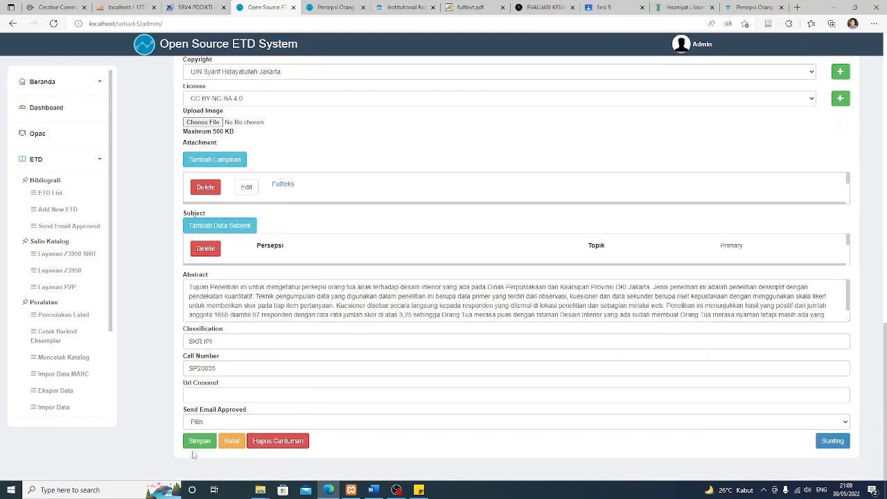
{"action": "left_click", "coordinate": [198, 444]}
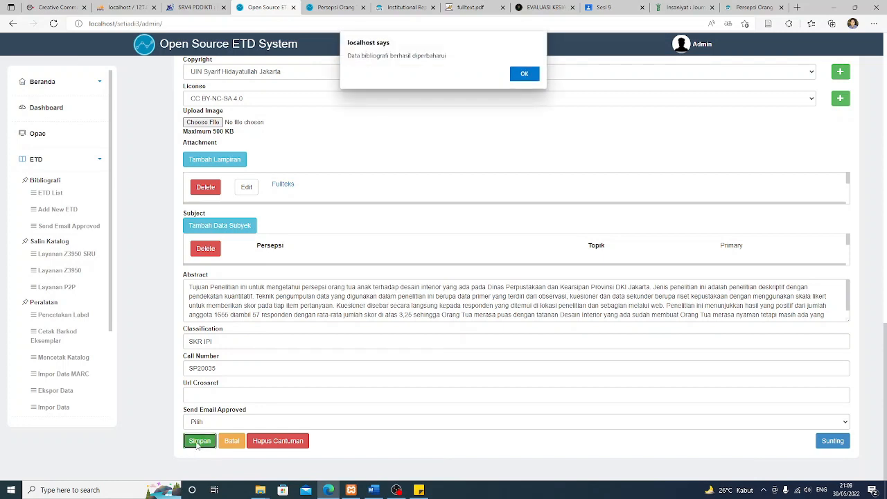
{"action": "left_click", "coordinate": [524, 75]}
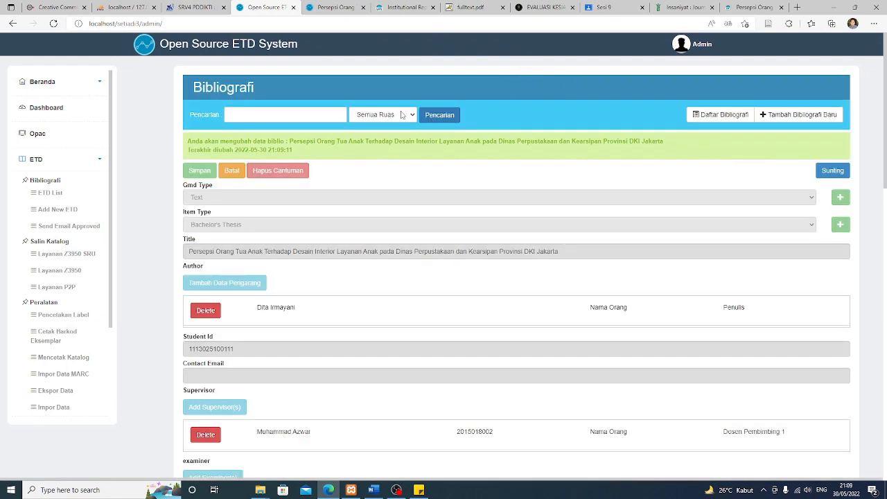
{"action": "scroll", "coordinate": [55, 388], "scroll_direction": "down", "scroll_amount": 4}
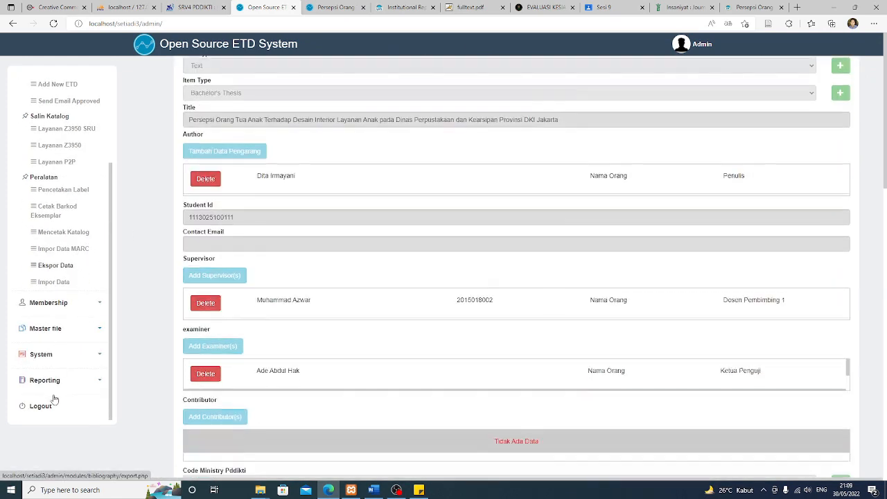
Log out, return to the catalogue home, and open the Persepsi Orang Tua thesis details
{"action": "left_click", "coordinate": [40, 406]}
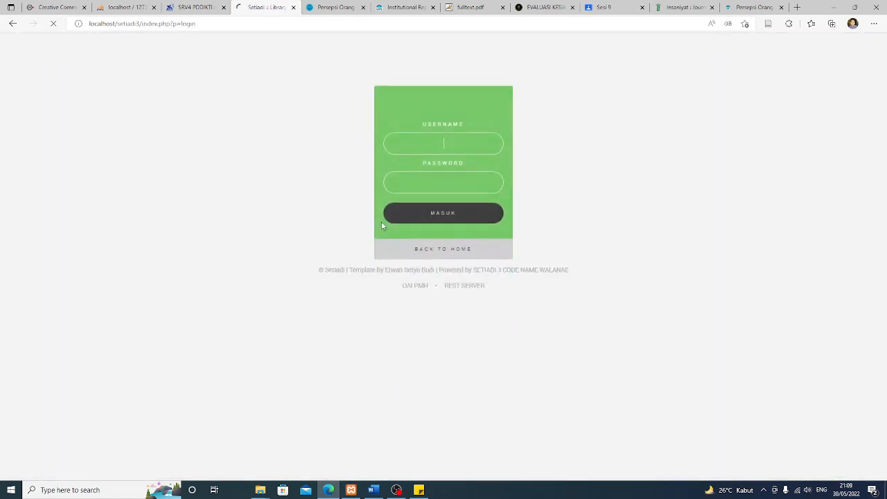
{"action": "left_click", "coordinate": [436, 236]}
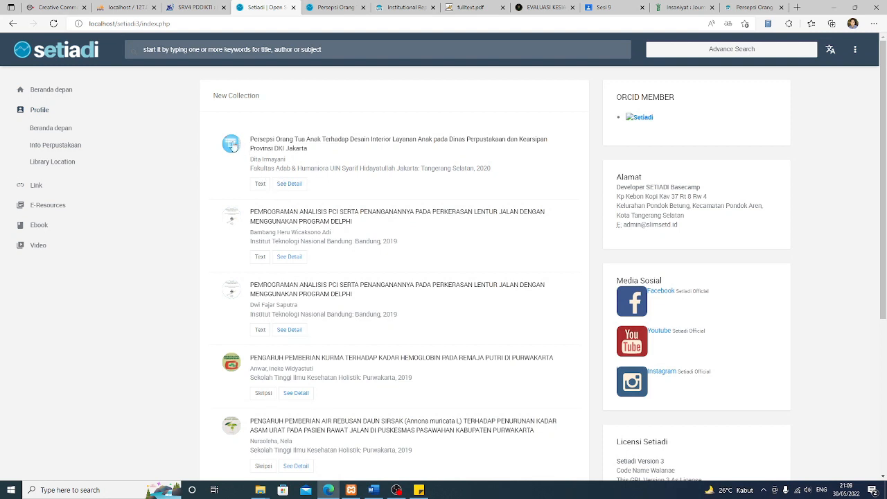
{"action": "left_click", "coordinate": [289, 185]}
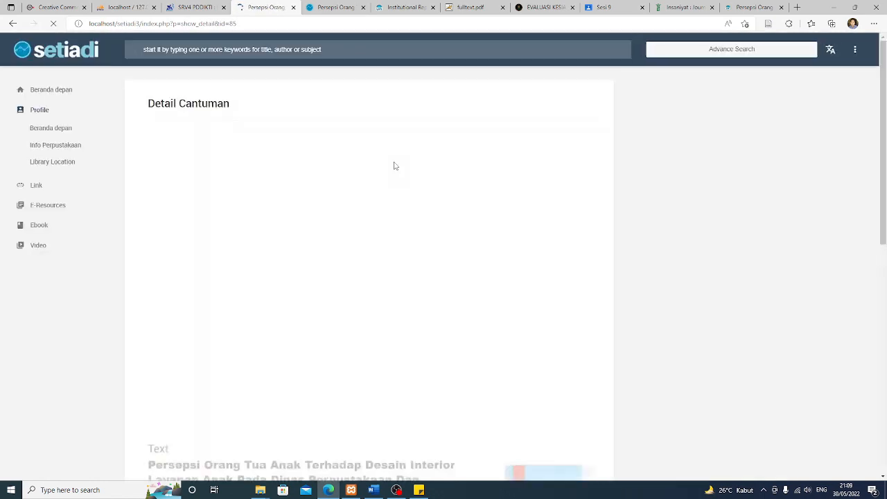
Preview the judul_bab1_bab5 attachment in the PDF viewer, then close the viewer
{"action": "scroll", "coordinate": [384, 208], "scroll_direction": "down", "scroll_amount": 10}
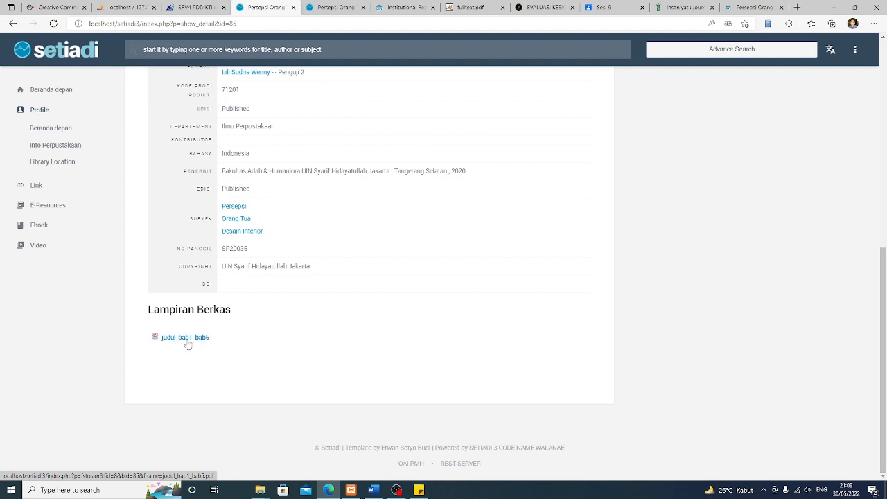
{"action": "left_click", "coordinate": [194, 338]}
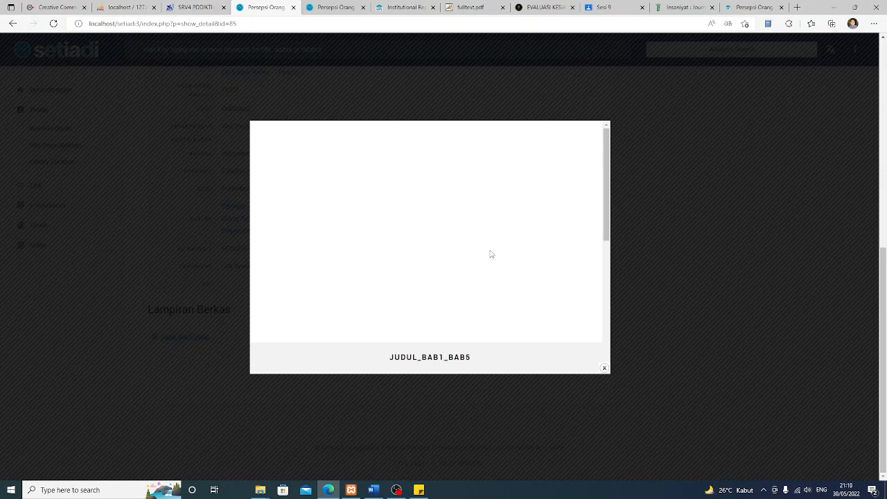
{"action": "scroll", "coordinate": [495, 251], "scroll_direction": "down", "scroll_amount": 5}
{"action": "scroll", "coordinate": [519, 255], "scroll_direction": "up", "scroll_amount": 5}
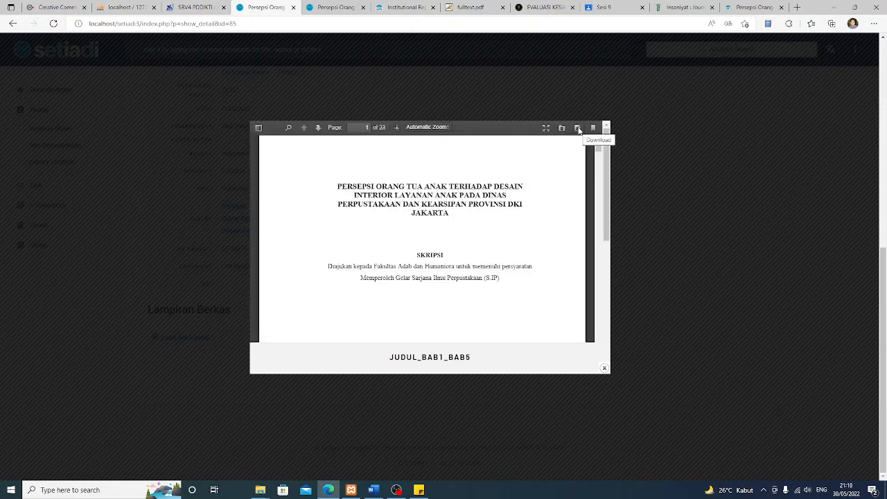
{"action": "left_click", "coordinate": [604, 368]}
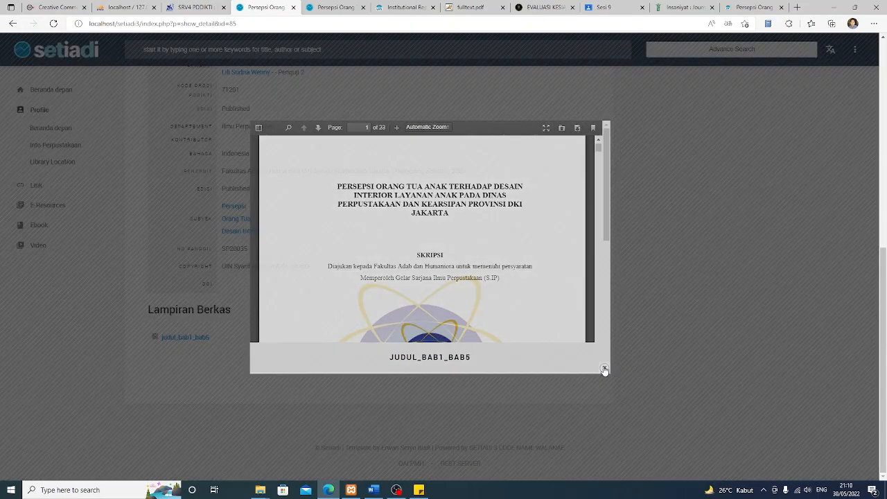
Return to the catalogue home page via the setiadi logo
{"action": "scroll", "coordinate": [360, 294], "scroll_direction": "up", "scroll_amount": 6}
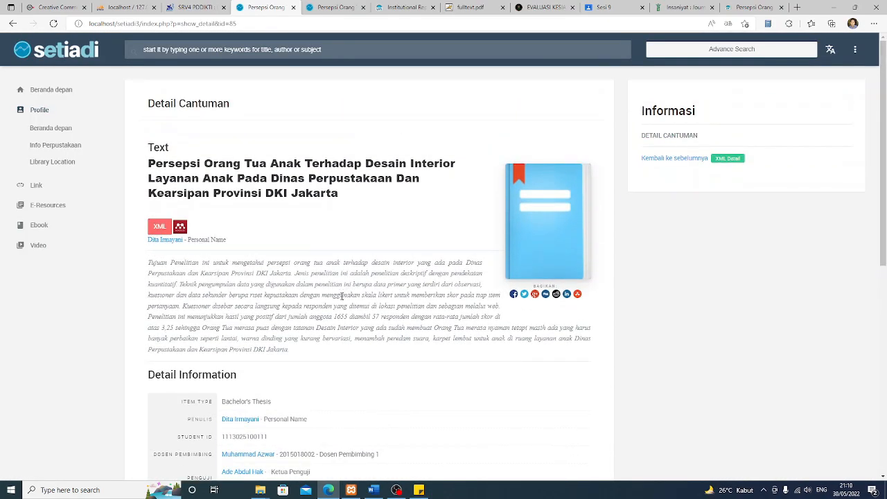
{"action": "scroll", "coordinate": [401, 283], "scroll_direction": "down", "scroll_amount": 7}
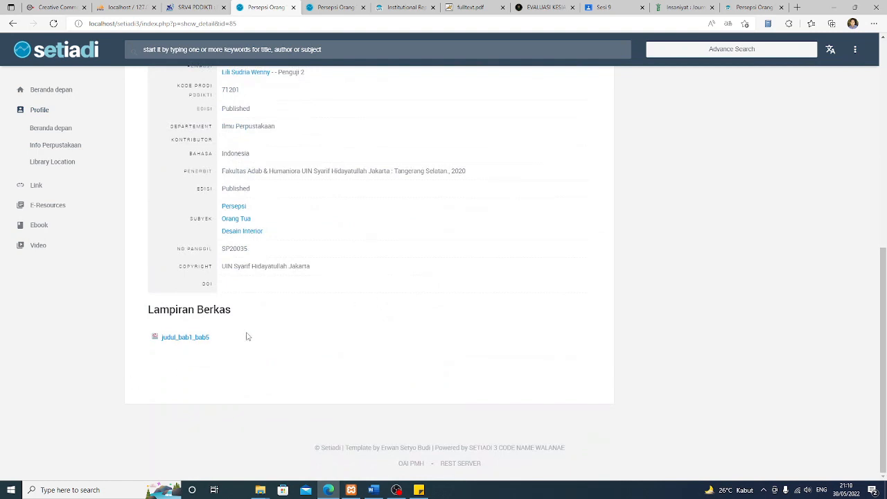
{"action": "scroll", "coordinate": [247, 336], "scroll_direction": "up", "scroll_amount": 7}
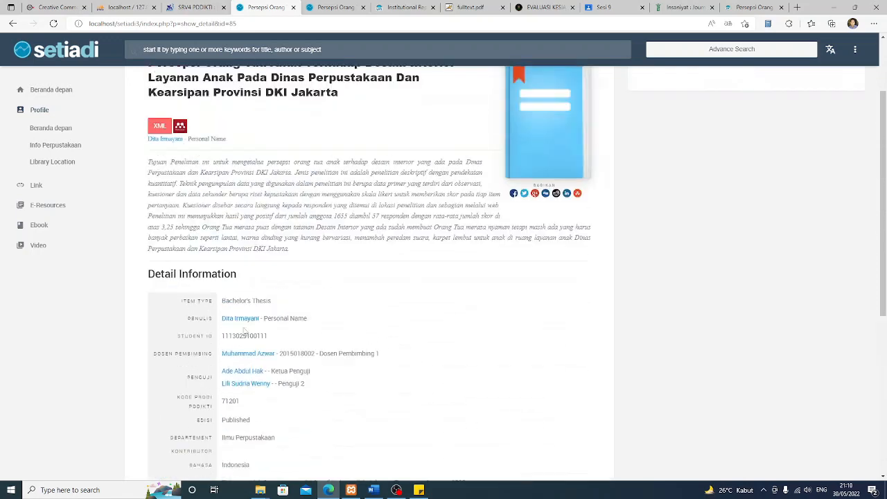
{"action": "left_click", "coordinate": [83, 51]}
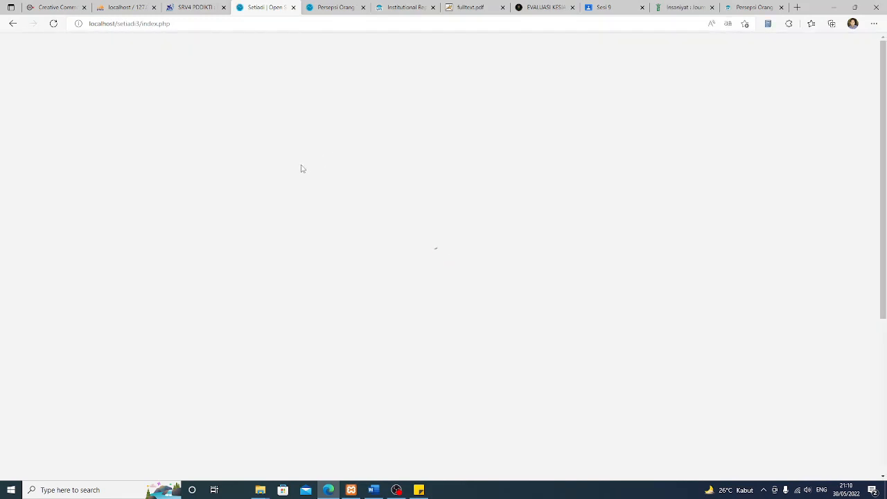
Log in to the librarian area as admin with the administrator password
{"action": "left_click", "coordinate": [855, 49]}
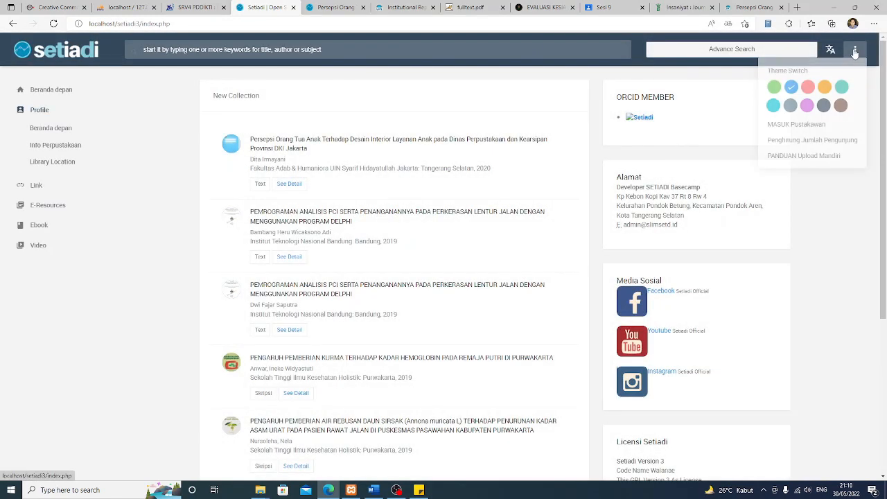
{"action": "left_click", "coordinate": [806, 126]}
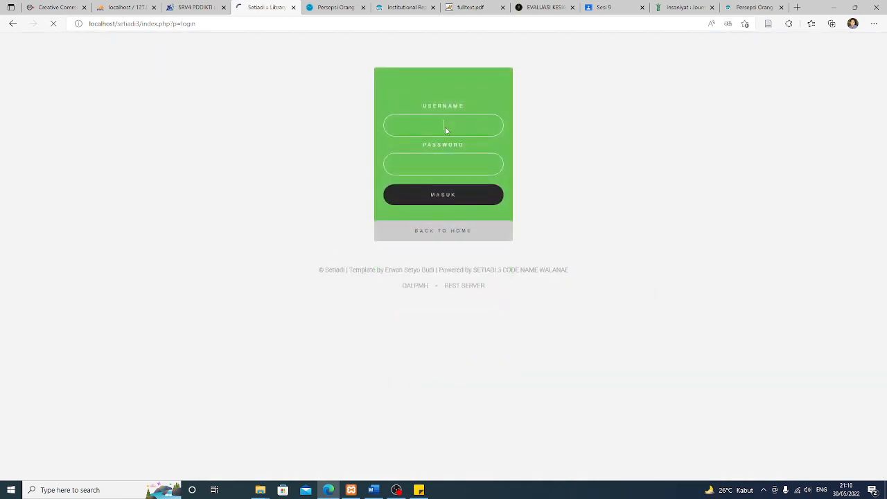
{"action": "left_click", "coordinate": [444, 126]}
{"action": "type", "text": "admin"}
{"action": "key", "text": "Tab"}
{"action": "type", "text": "a"}
{"action": "left_click", "coordinate": [456, 197]}
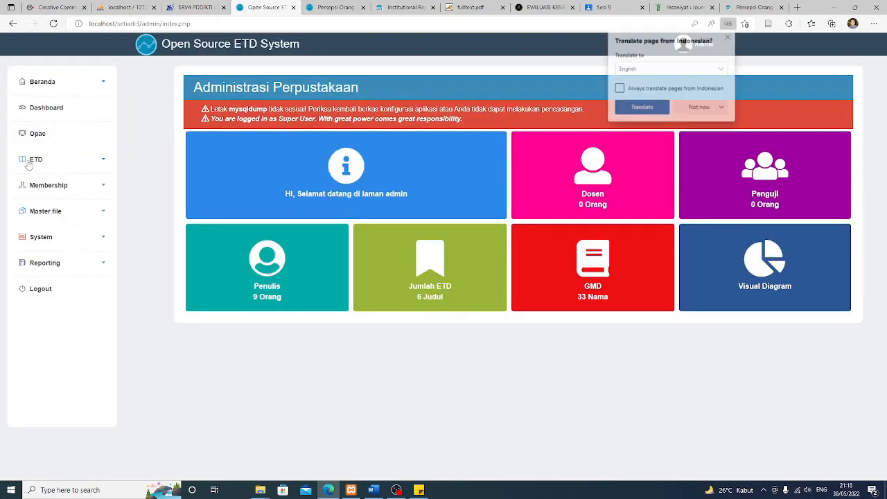
Open the sole library member's record from Lihat Daftar Anggota
{"action": "left_click", "coordinate": [48, 185]}
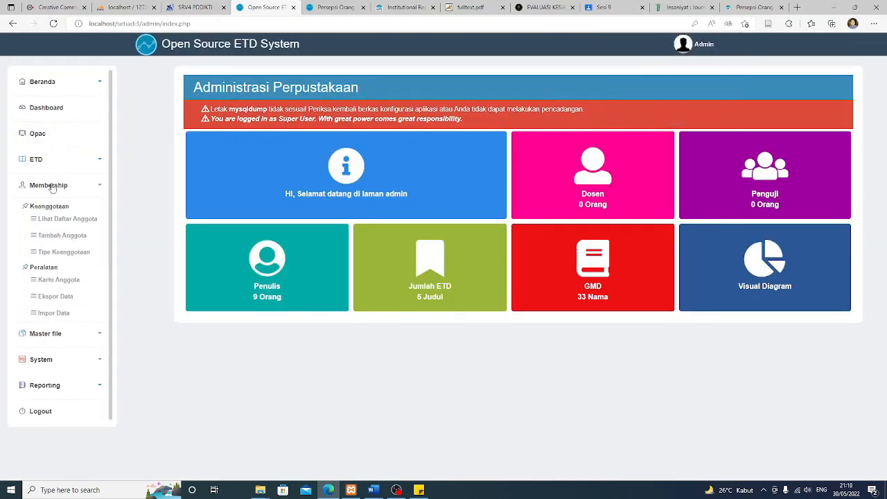
{"action": "left_click", "coordinate": [52, 221]}
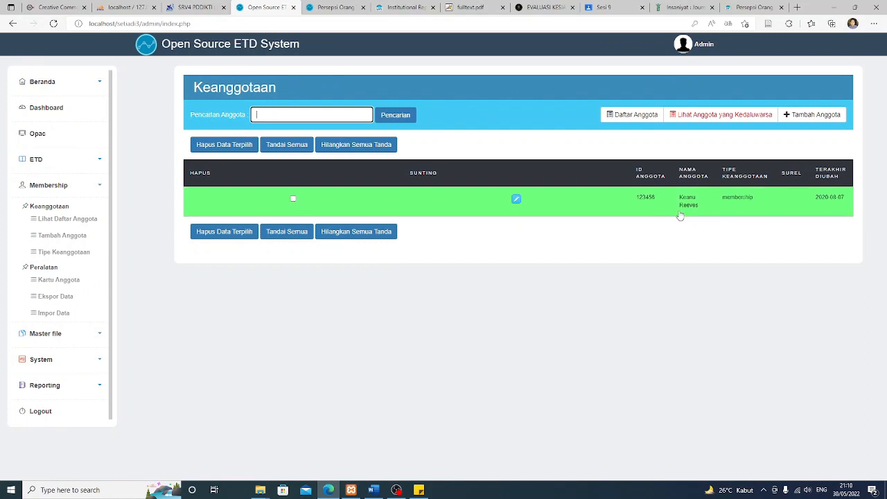
{"action": "left_click", "coordinate": [516, 200]}
{"action": "left_click", "coordinate": [565, 179]}
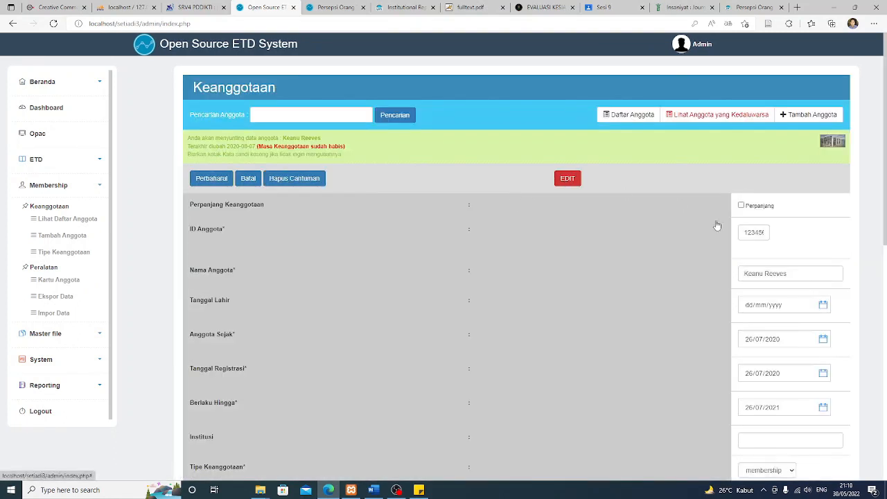
{"action": "left_click_drag", "start_coordinate": [747, 233], "coordinate": [789, 236]}
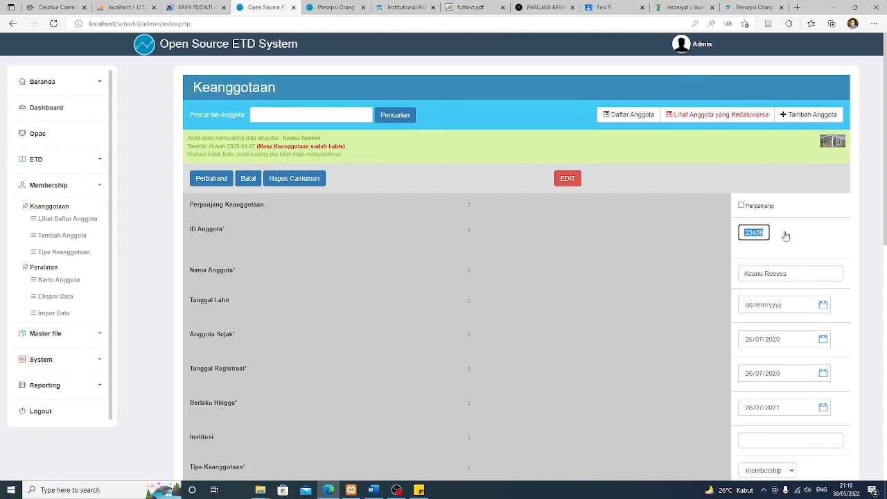
{"action": "left_click_drag", "start_coordinate": [806, 278], "coordinate": [716, 277]}
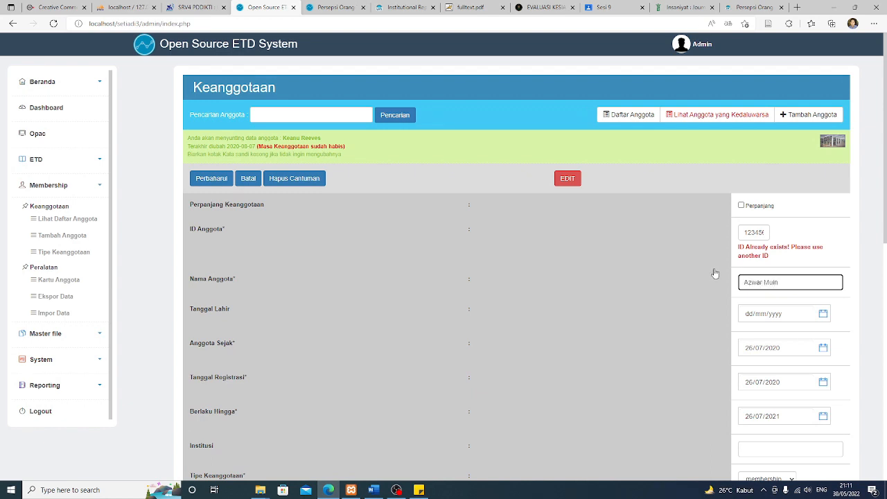
{"action": "left_click_drag", "start_coordinate": [746, 231], "coordinate": [765, 232]}
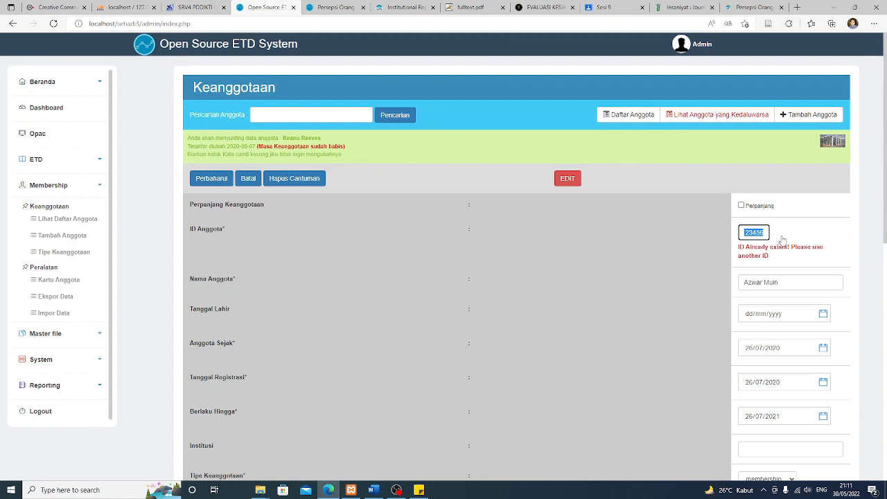
{"action": "key", "text": "ctrl+a"}
{"action": "left_click", "coordinate": [698, 278]}
{"action": "scroll", "coordinate": [716, 282], "scroll_direction": "down", "scroll_amount": 3}
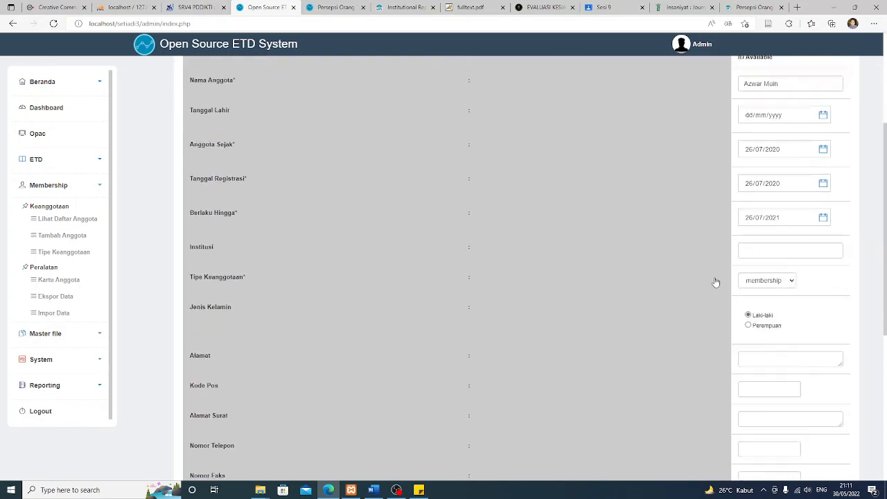
{"action": "scroll", "coordinate": [716, 282], "scroll_direction": "down", "scroll_amount": 5}
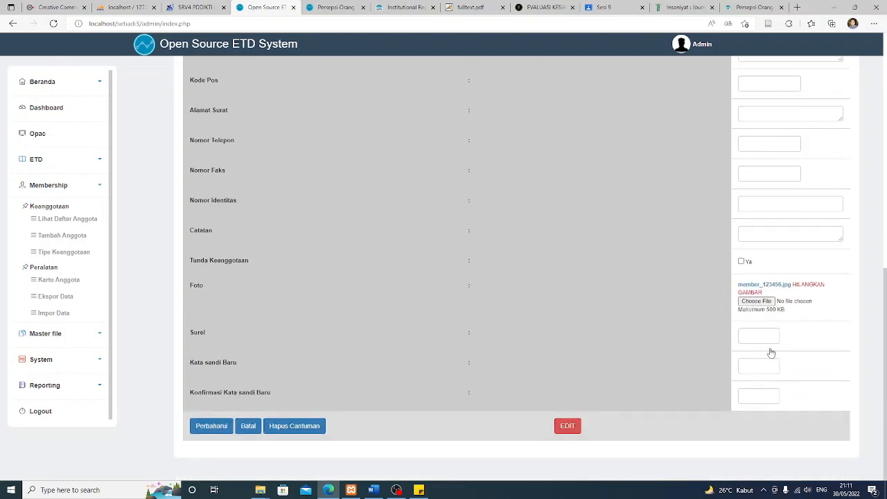
Enter and confirm a new member password and save the member details
{"action": "left_click", "coordinate": [754, 364]}
{"action": "key", "text": "Tab"}
{"action": "scroll", "coordinate": [455, 334], "scroll_direction": "up", "scroll_amount": 3}
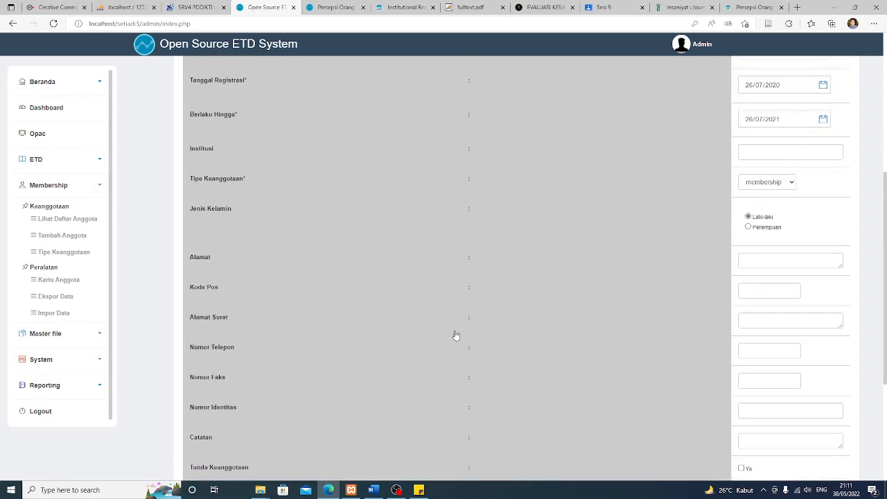
{"action": "scroll", "coordinate": [455, 335], "scroll_direction": "up", "scroll_amount": 1}
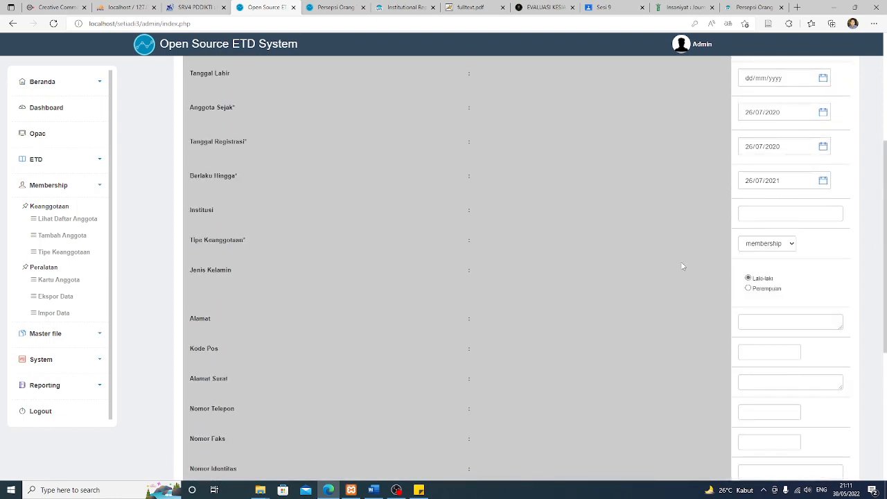
{"action": "scroll", "coordinate": [682, 266], "scroll_direction": "up", "scroll_amount": 3}
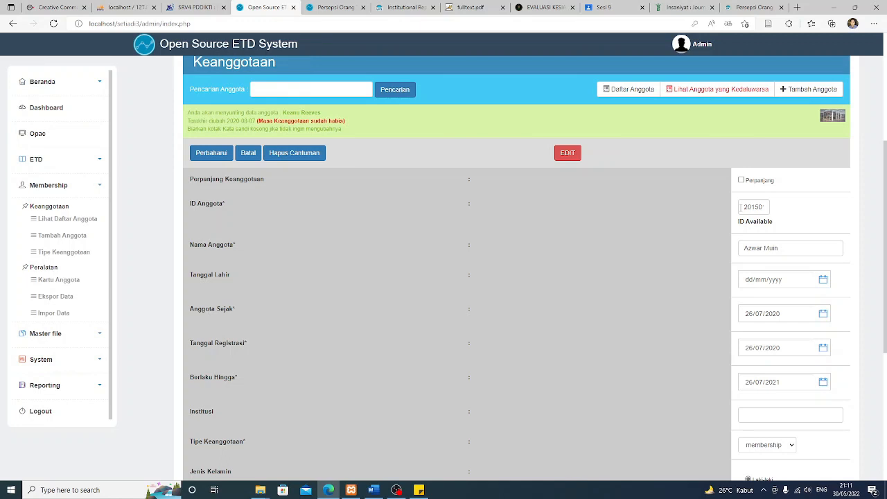
{"action": "scroll", "coordinate": [656, 299], "scroll_direction": "down", "scroll_amount": 10}
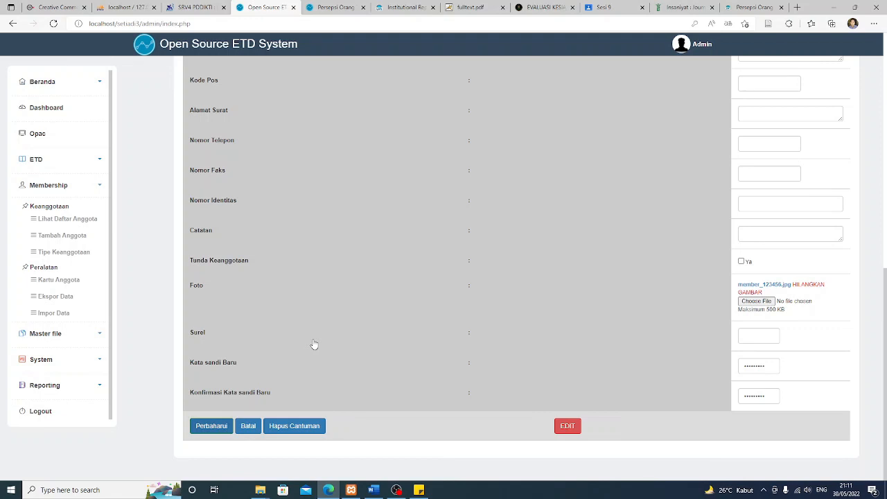
{"action": "left_click", "coordinate": [212, 425]}
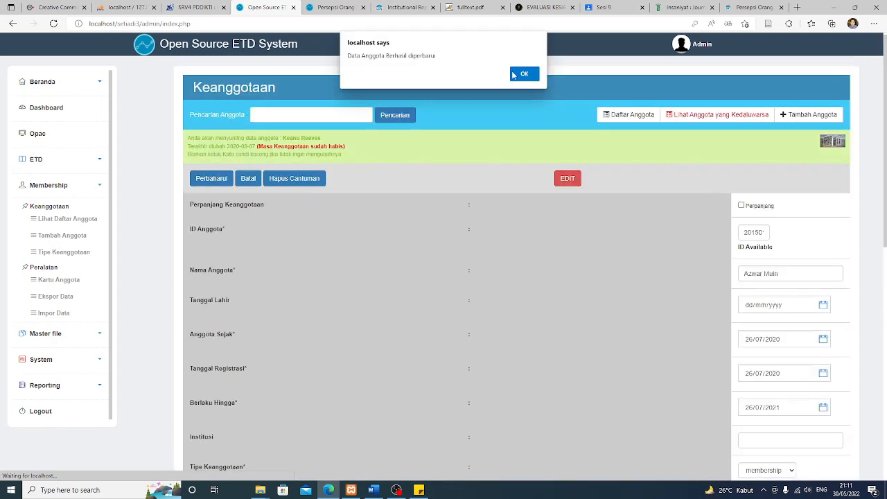
{"action": "left_click", "coordinate": [525, 74]}
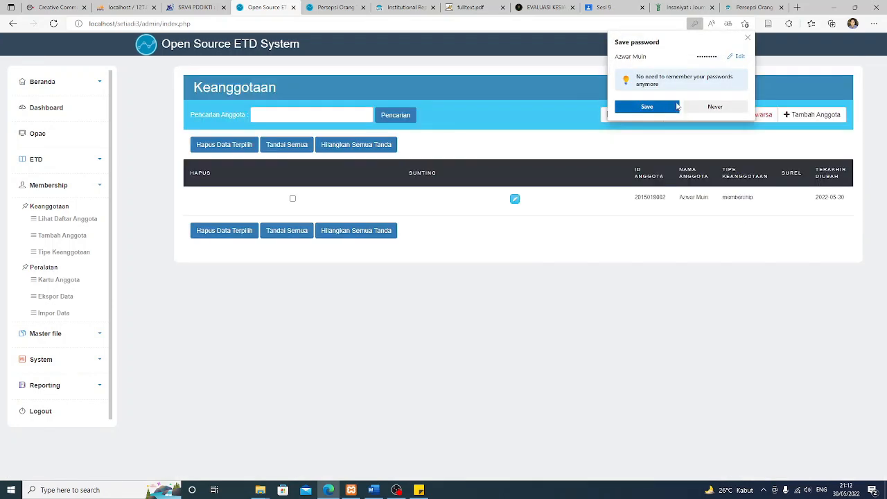
{"action": "left_click", "coordinate": [747, 38]}
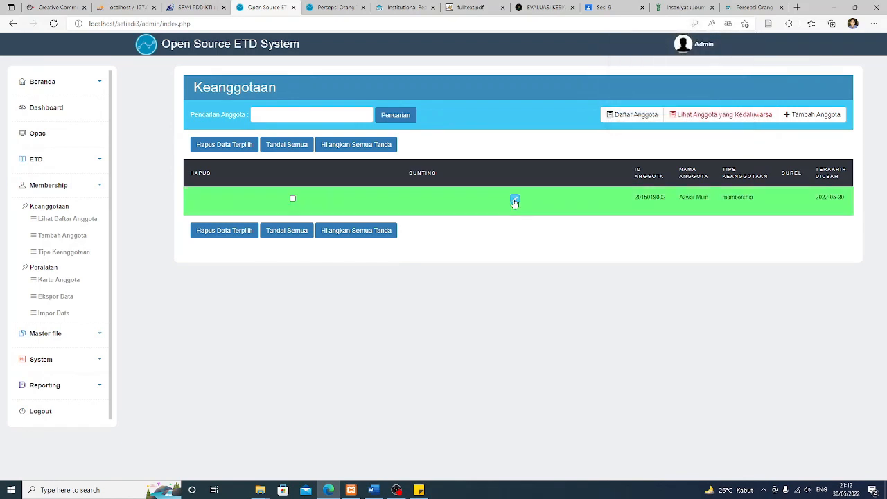
Extend the member's membership with Perpanjang, save it, and log out
{"action": "left_click", "coordinate": [515, 201]}
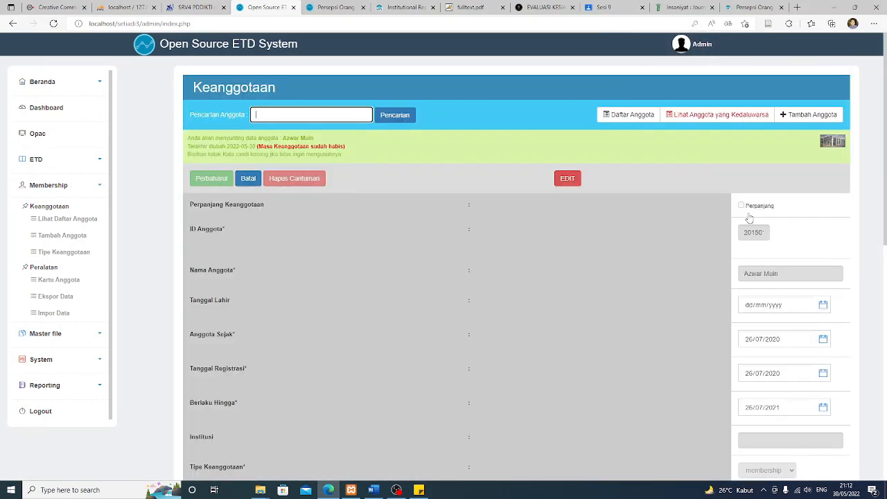
{"action": "left_click", "coordinate": [567, 179]}
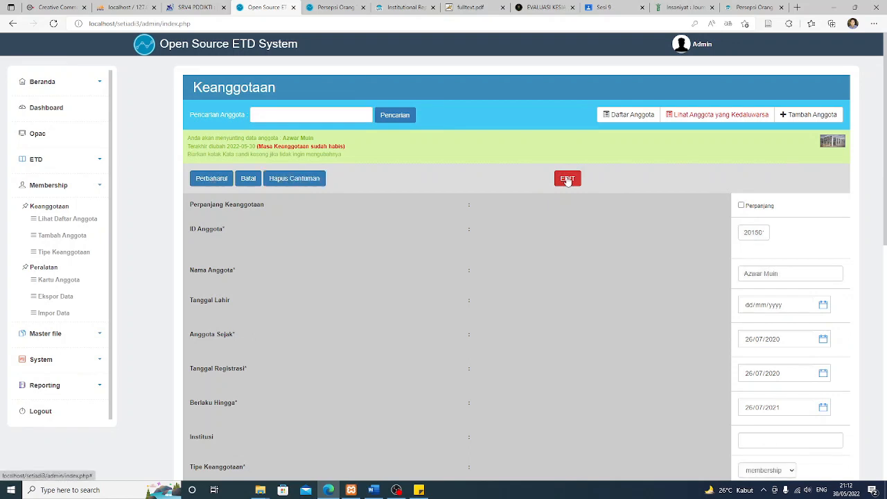
{"action": "left_click", "coordinate": [741, 205]}
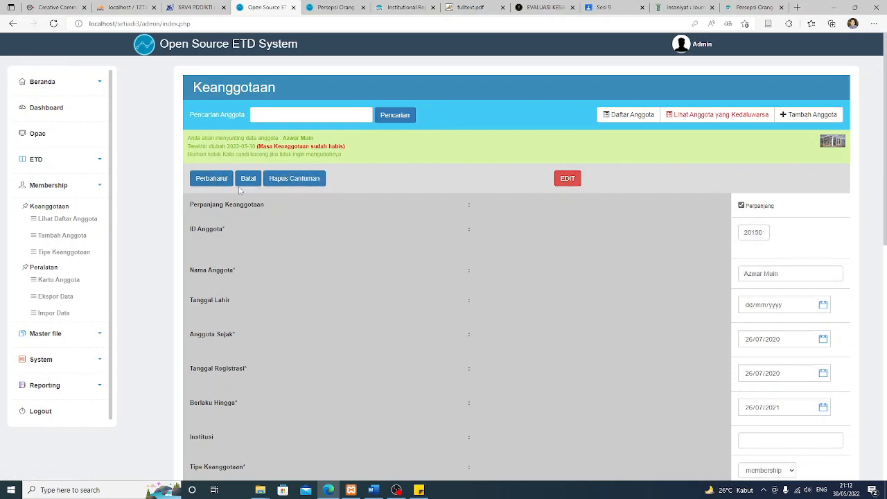
{"action": "left_click", "coordinate": [212, 178]}
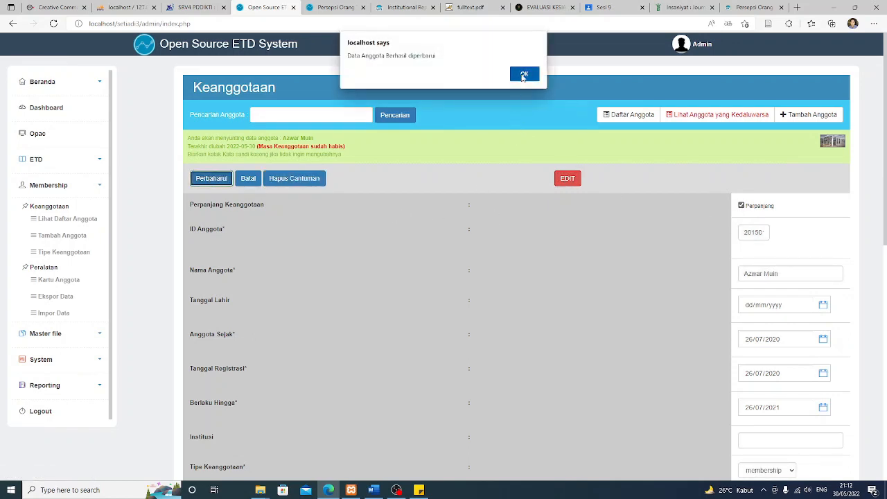
{"action": "left_click", "coordinate": [524, 75]}
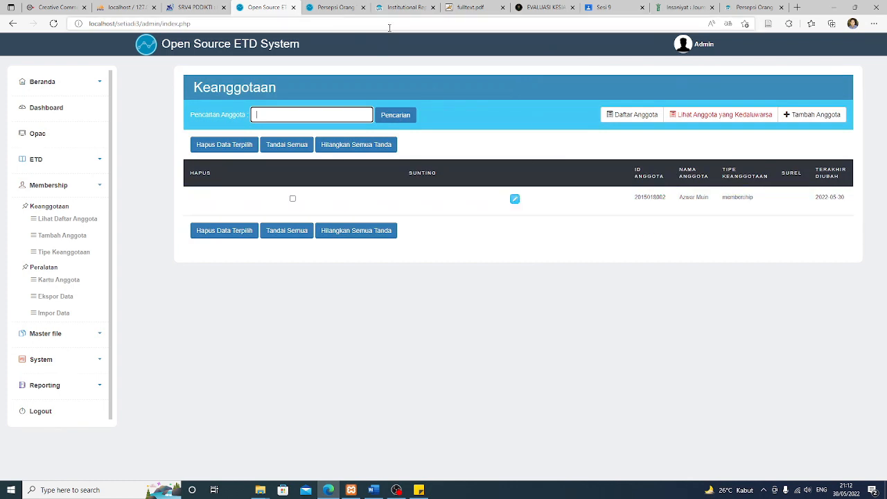
{"action": "left_click", "coordinate": [40, 412]}
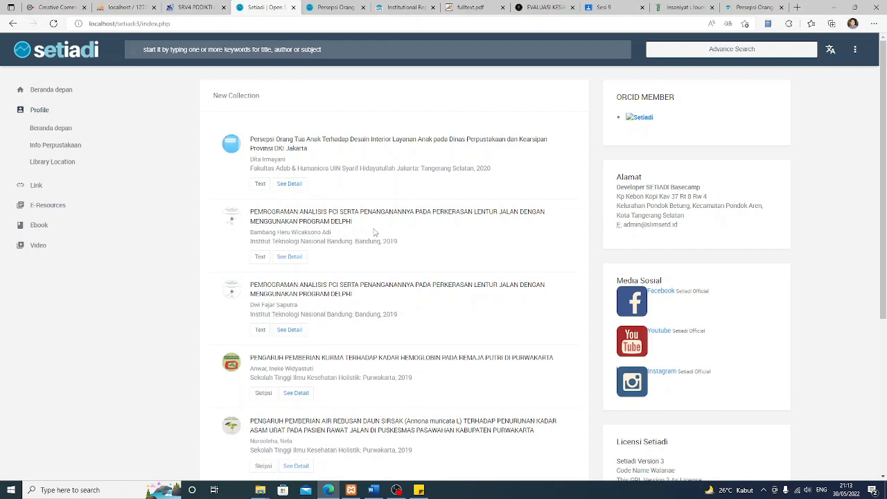
Reload the OPAC, open the 'Persepsi Orang Tua' thesis record's Lampiran Berkas, then go to MASUK Pustakawan login
{"action": "key", "text": "F5"}
{"action": "scroll", "coordinate": [463, 251], "scroll_direction": "down", "scroll_amount": 4}
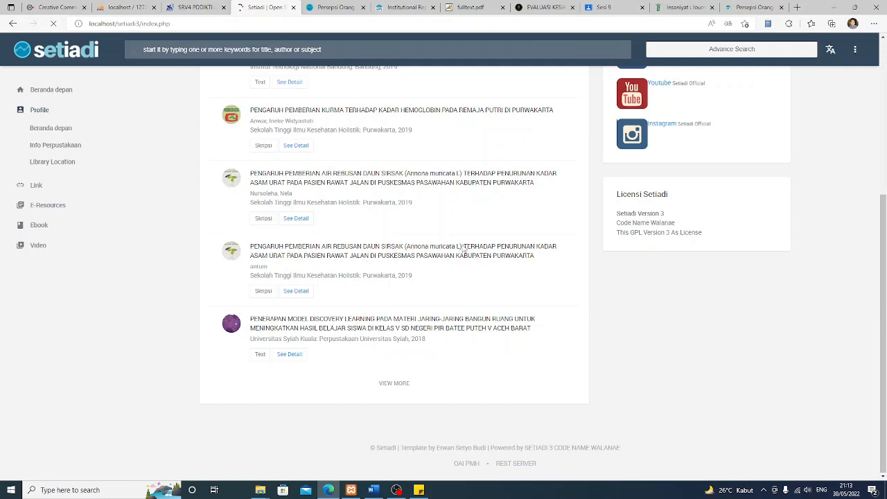
{"action": "left_click", "coordinate": [416, 246]}
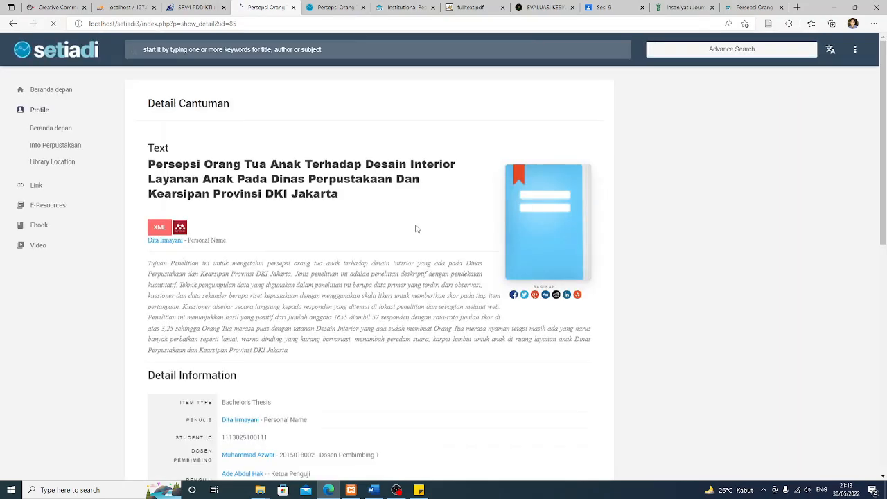
{"action": "scroll", "coordinate": [381, 294], "scroll_direction": "down", "scroll_amount": 10}
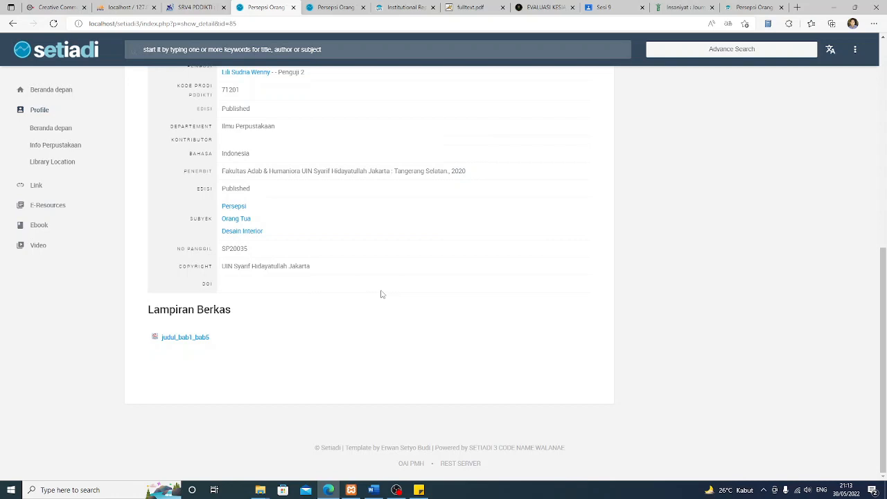
{"action": "left_click", "coordinate": [856, 51]}
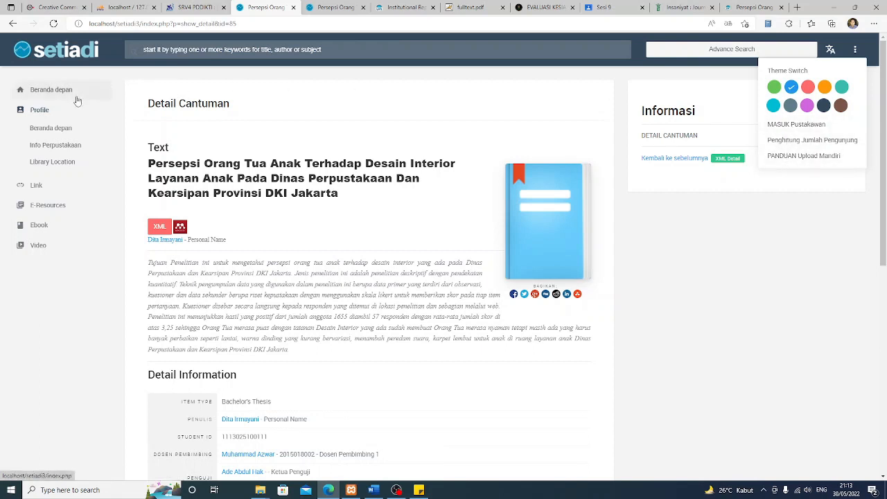
{"action": "left_click", "coordinate": [793, 125]}
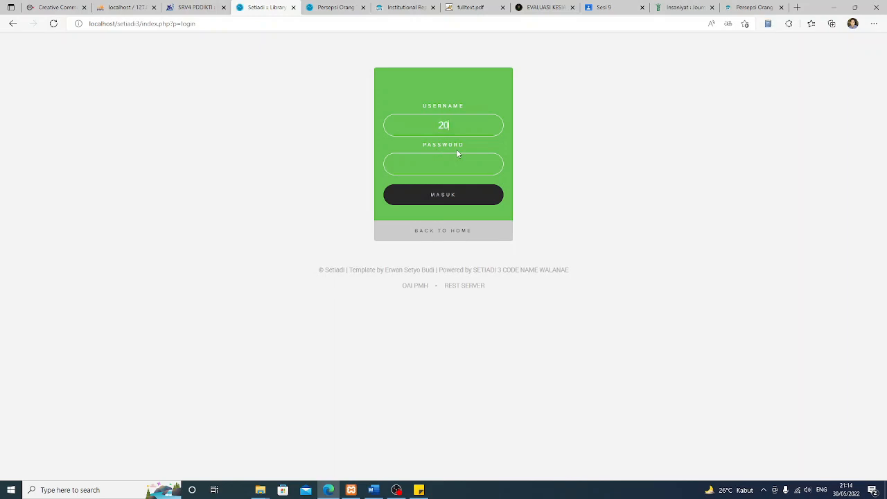
Try signing in with the staff username and password, then dismiss the 'Akses Ditolak' alert
{"action": "type", "text": "8002"}
{"action": "left_click", "coordinate": [455, 164]}
{"action": "type", "text": "••••••••••"}
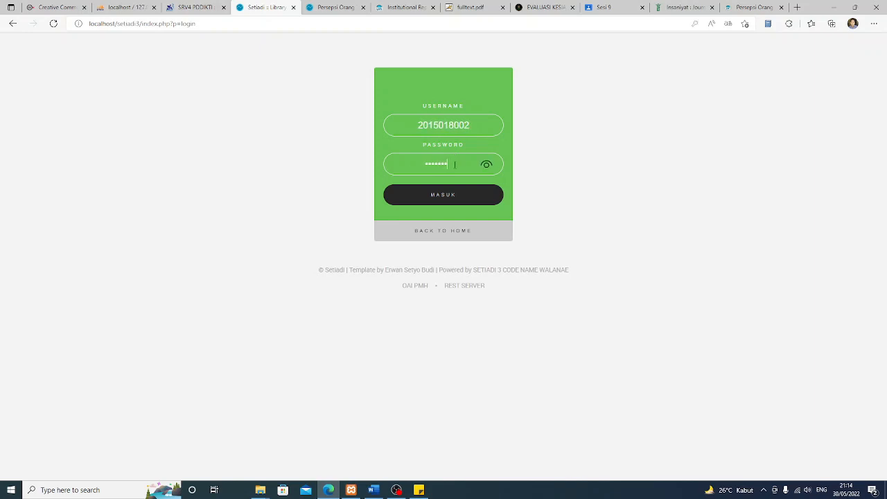
{"action": "left_click", "coordinate": [446, 199]}
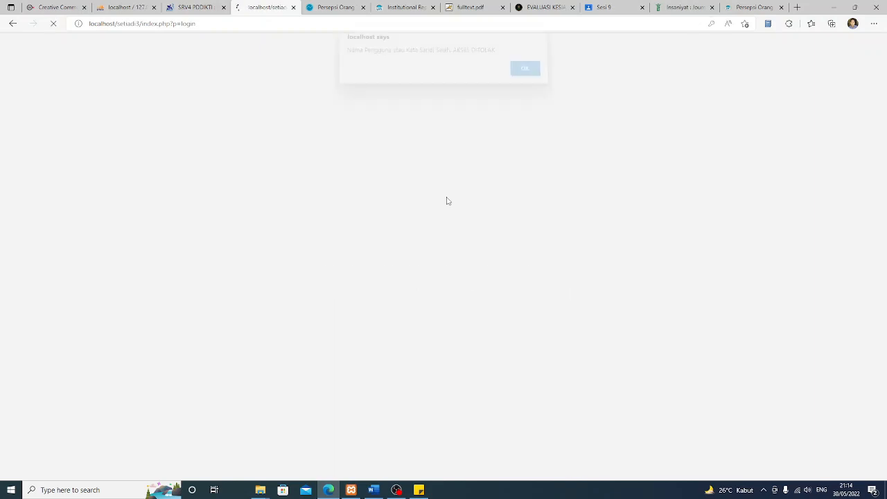
{"action": "left_click", "coordinate": [525, 73]}
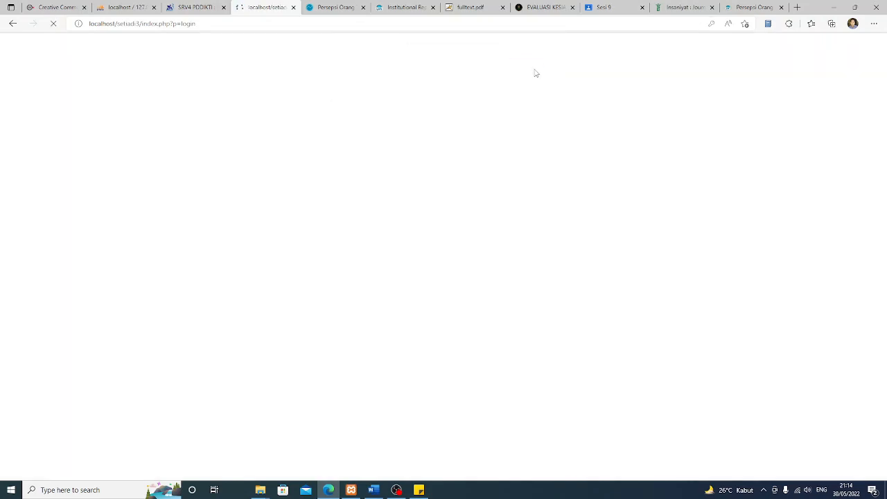
Change the page address from p=login to p=member to load the Area Anggota page
{"action": "left_click", "coordinate": [208, 22]}
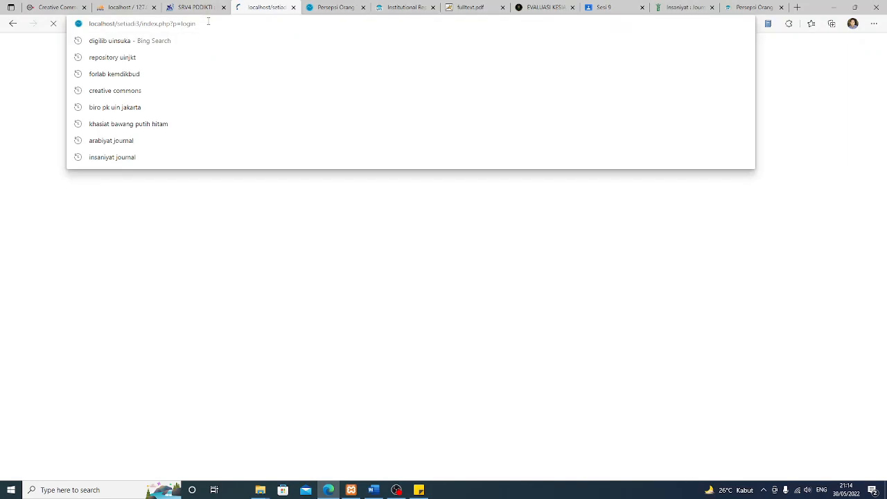
{"action": "left_click_drag", "start_coordinate": [186, 23], "coordinate": [199, 23]}
{"action": "left_click", "coordinate": [200, 23]}
{"action": "key", "text": "BackSpace"}
{"action": "key", "text": "BackSpace"}
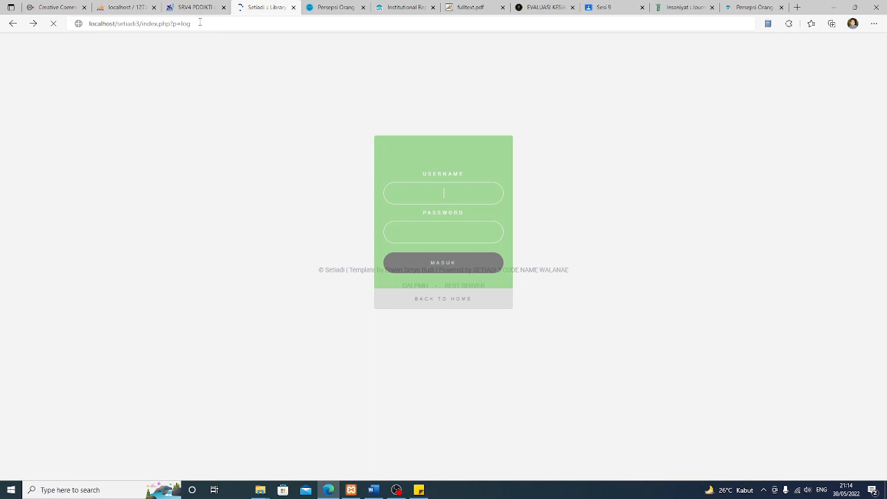
{"action": "key", "text": "BackSpace"}
{"action": "key", "text": "BackSpace"}
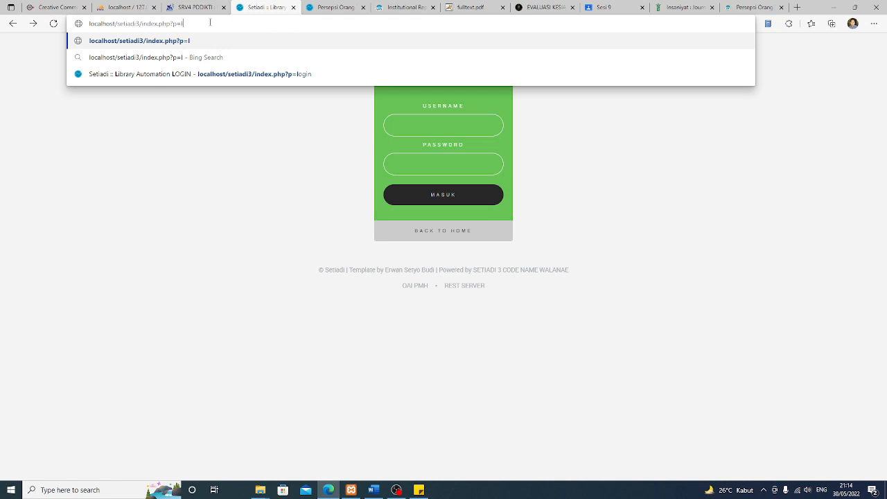
{"action": "key", "text": "BackSpace"}
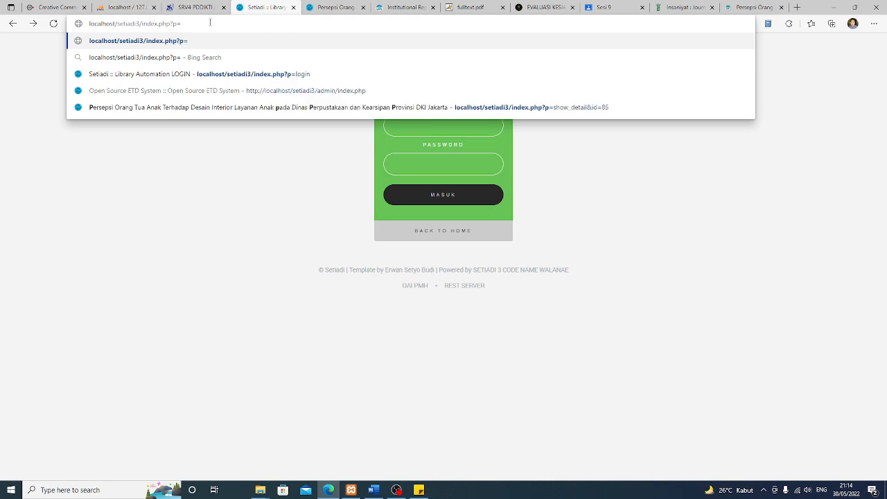
{"action": "type", "text": "member"}
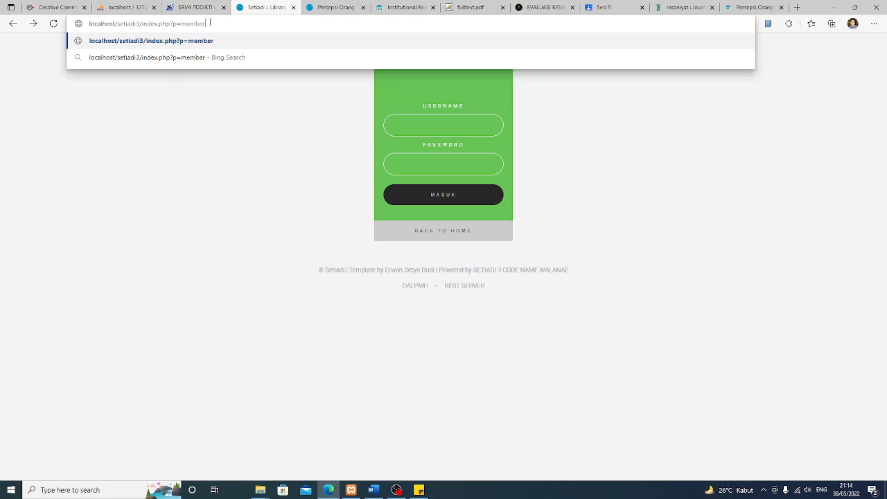
{"action": "key", "text": "Return"}
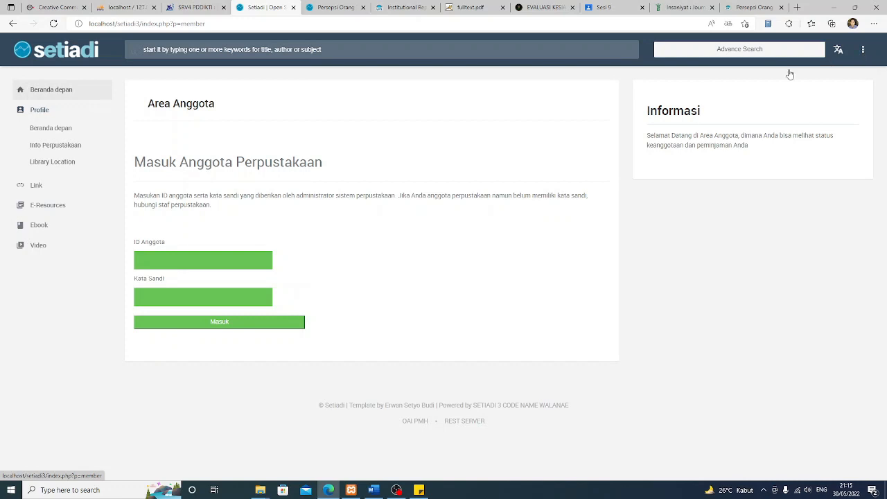
Sign in as a library member using the saved member ID and the account password
{"action": "left_click", "coordinate": [205, 262]}
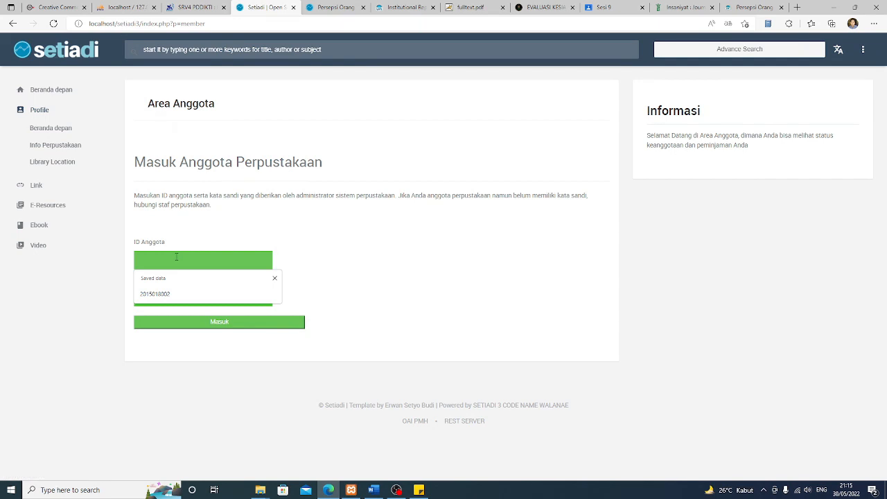
{"action": "left_click", "coordinate": [157, 294]}
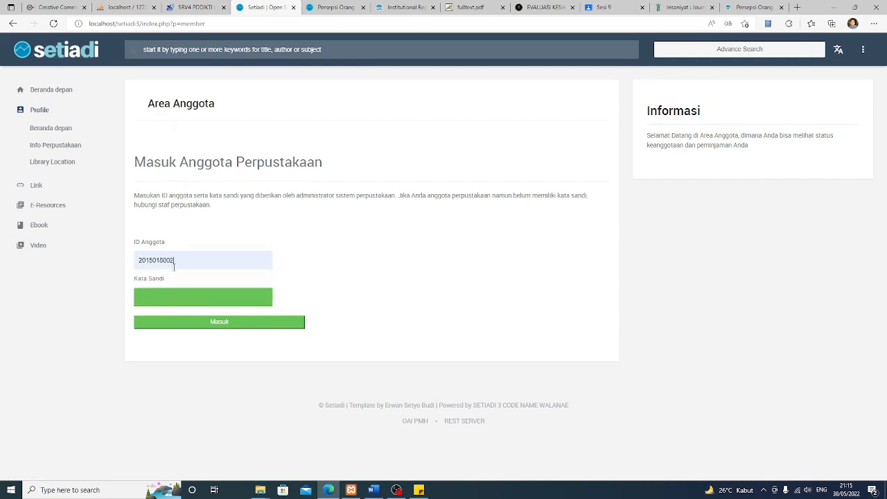
{"action": "type", "text": "123456"}
{"action": "left_click", "coordinate": [217, 323]}
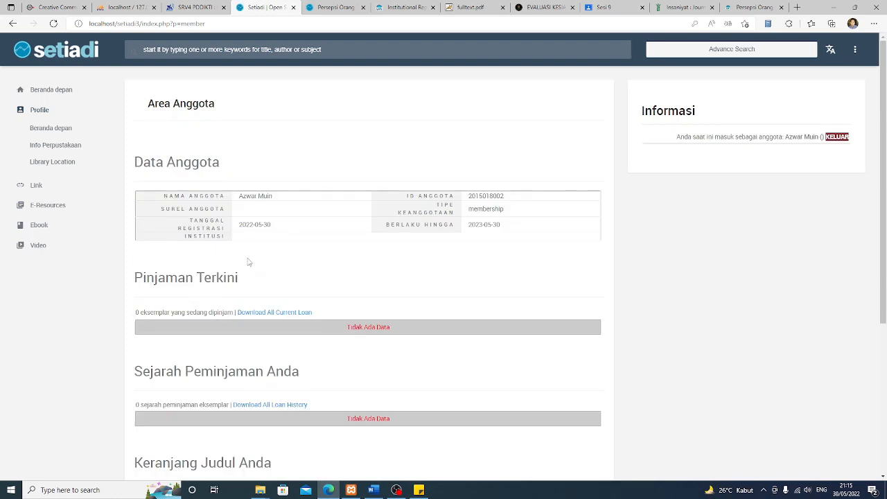
Look over the member data page, then return to the OPAC home page via Beranda depan
{"action": "scroll", "coordinate": [514, 262], "scroll_direction": "down", "scroll_amount": 2}
{"action": "scroll", "coordinate": [513, 262], "scroll_direction": "down", "scroll_amount": 2}
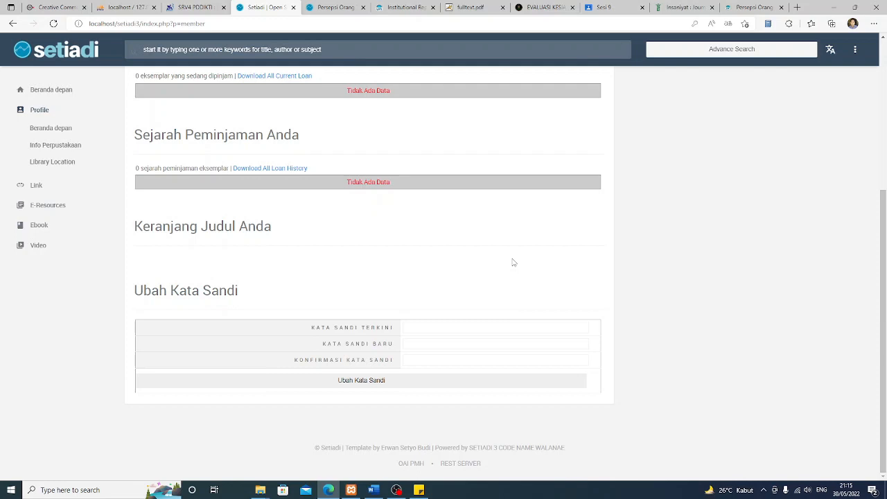
{"action": "scroll", "coordinate": [514, 262], "scroll_direction": "up", "scroll_amount": 4}
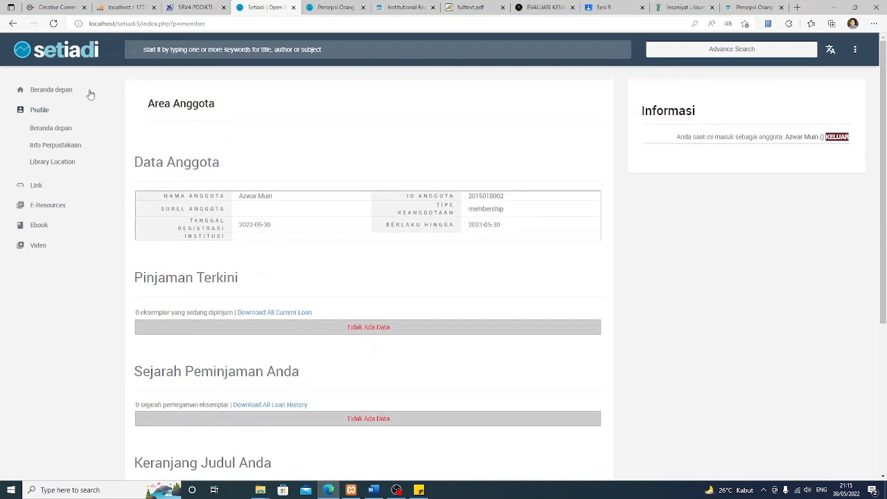
{"action": "left_click", "coordinate": [53, 90]}
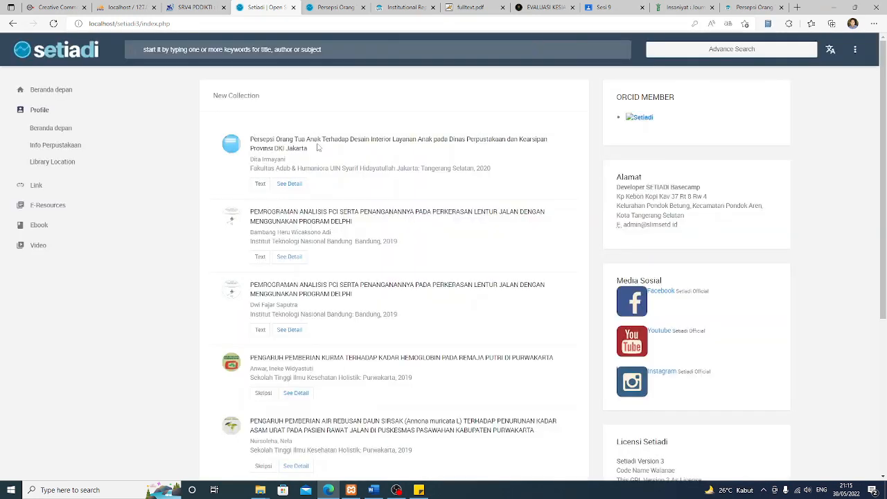
Open the first New Collection thesis's details and launch its bab2_bab3_bab4 attachment
{"action": "left_click", "coordinate": [287, 185]}
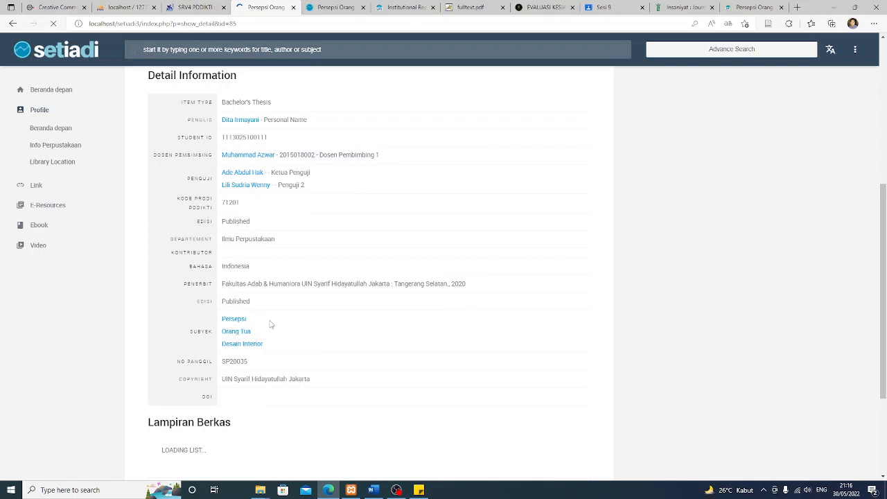
{"action": "scroll", "coordinate": [271, 324], "scroll_direction": "down", "scroll_amount": 3}
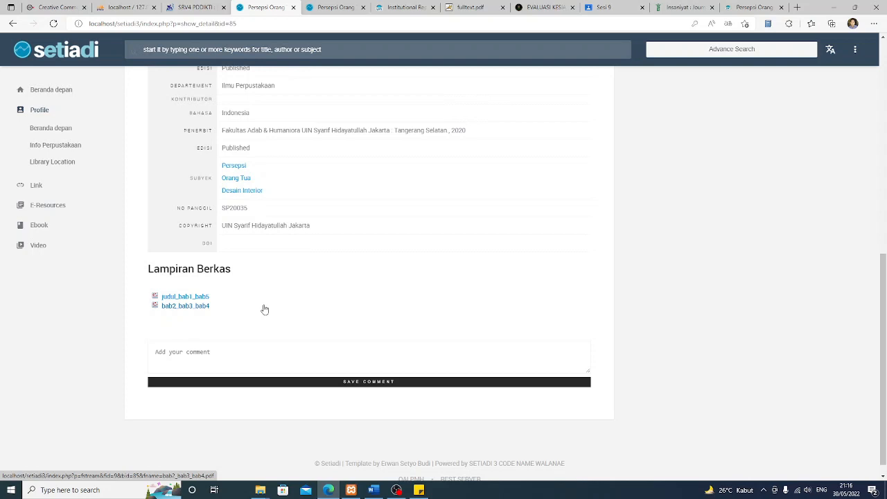
{"action": "left_click", "coordinate": [264, 307]}
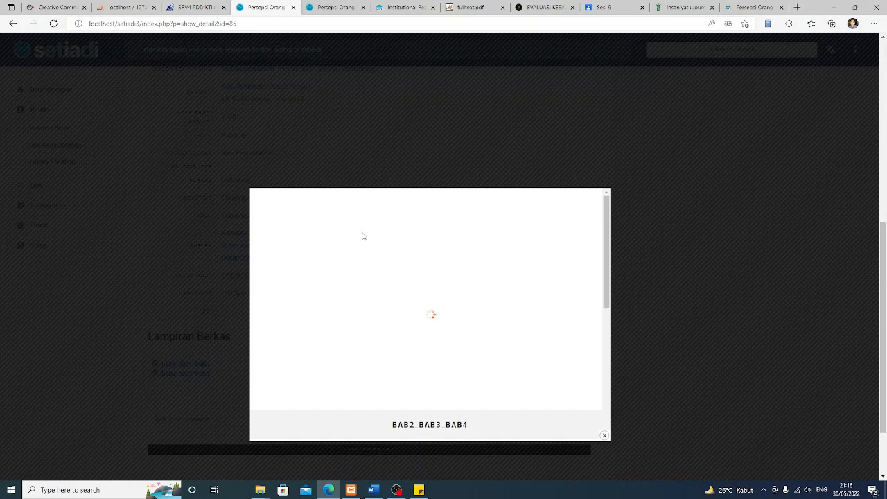
Read the BAB II chapter of the 163-page BAB2_BAB3_BAB4 PDF in the viewer
{"action": "scroll", "coordinate": [579, 260], "scroll_direction": "down", "scroll_amount": 1}
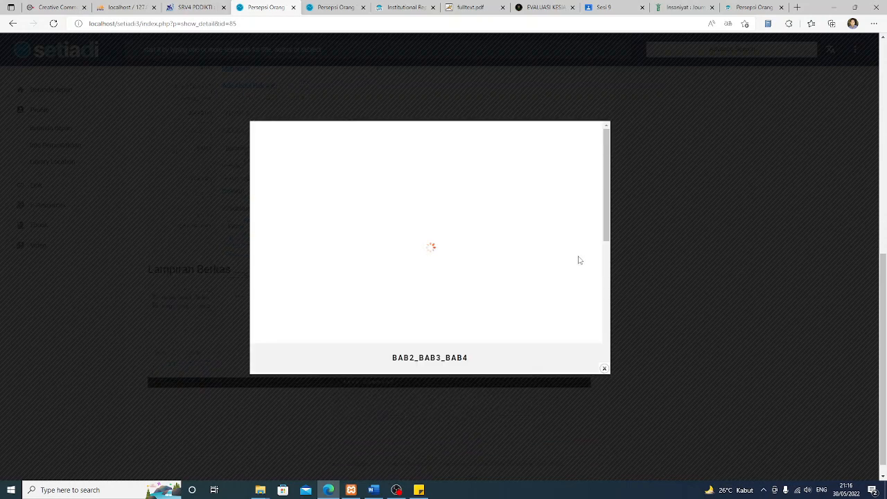
{"action": "scroll", "coordinate": [550, 260], "scroll_direction": "up", "scroll_amount": 1}
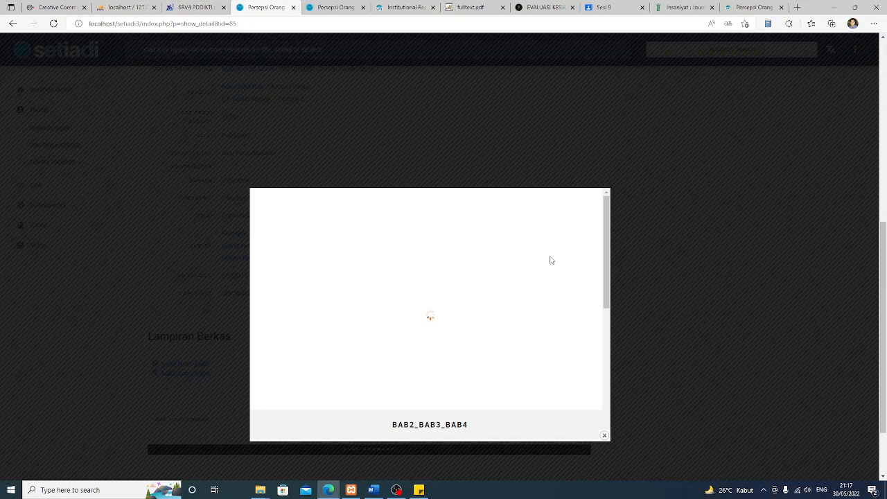
{"action": "scroll", "coordinate": [551, 260], "scroll_direction": "down", "scroll_amount": 1}
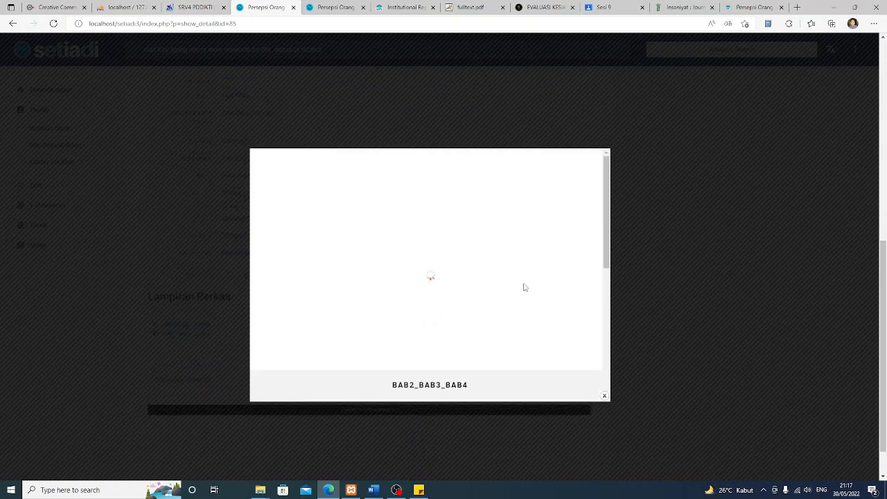
{"action": "scroll", "coordinate": [525, 288], "scroll_direction": "up", "scroll_amount": 1}
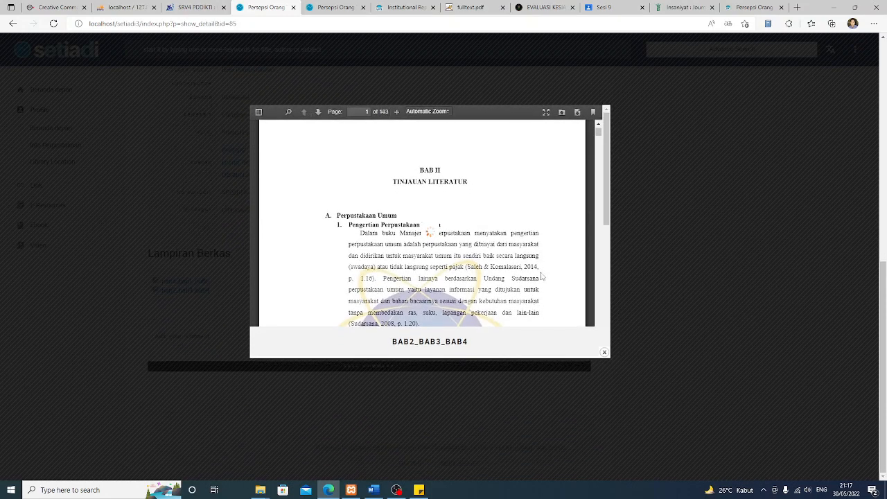
{"action": "scroll", "coordinate": [606, 250], "scroll_direction": "down", "scroll_amount": 2}
{"action": "scroll", "coordinate": [606, 250], "scroll_direction": "up", "scroll_amount": 2}
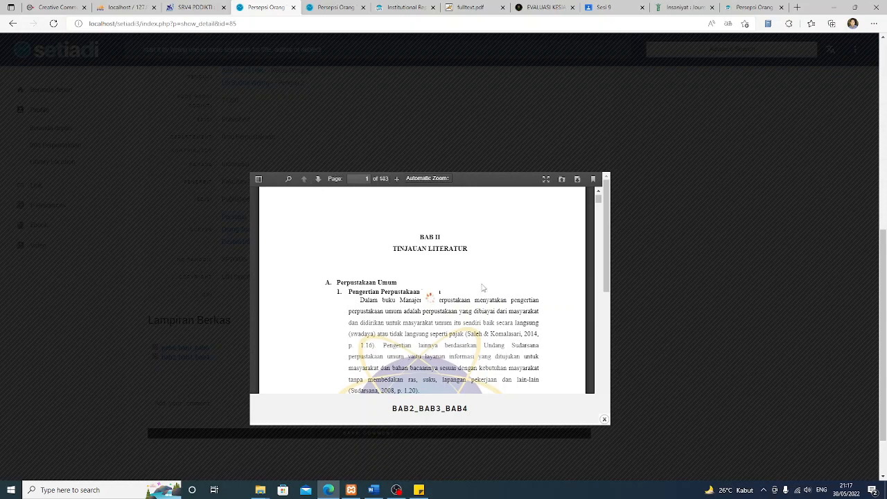
{"action": "scroll", "coordinate": [624, 285], "scroll_direction": "down", "scroll_amount": 2}
{"action": "scroll", "coordinate": [602, 299], "scroll_direction": "up", "scroll_amount": 2}
Close the PDF viewer and return to the OPAC home page via the setiadi logo
{"action": "left_click", "coordinate": [604, 421]}
{"action": "scroll", "coordinate": [547, 317], "scroll_direction": "up", "scroll_amount": 4}
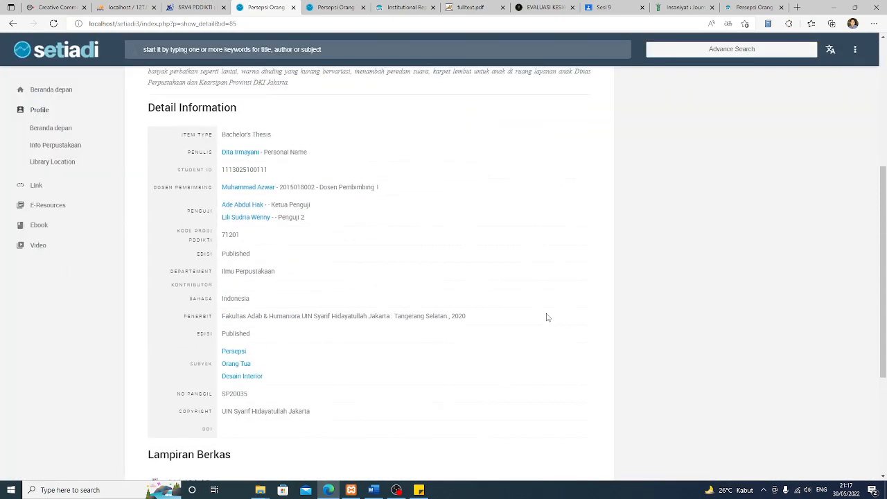
{"action": "scroll", "coordinate": [547, 315], "scroll_direction": "down", "scroll_amount": 3}
{"action": "scroll", "coordinate": [547, 315], "scroll_direction": "up", "scroll_amount": 7}
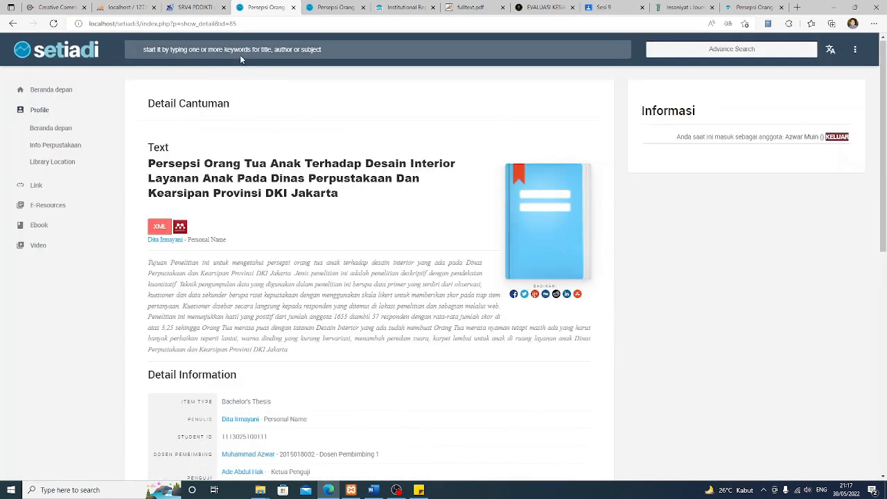
{"action": "left_click", "coordinate": [74, 54]}
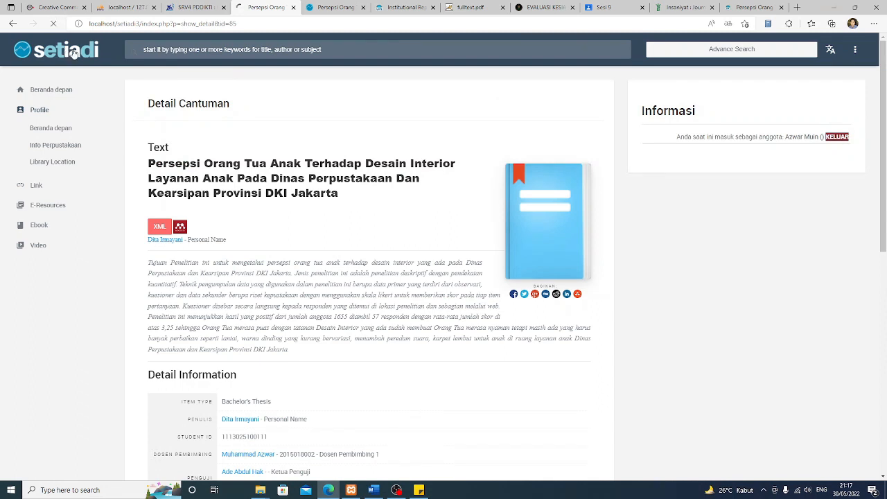